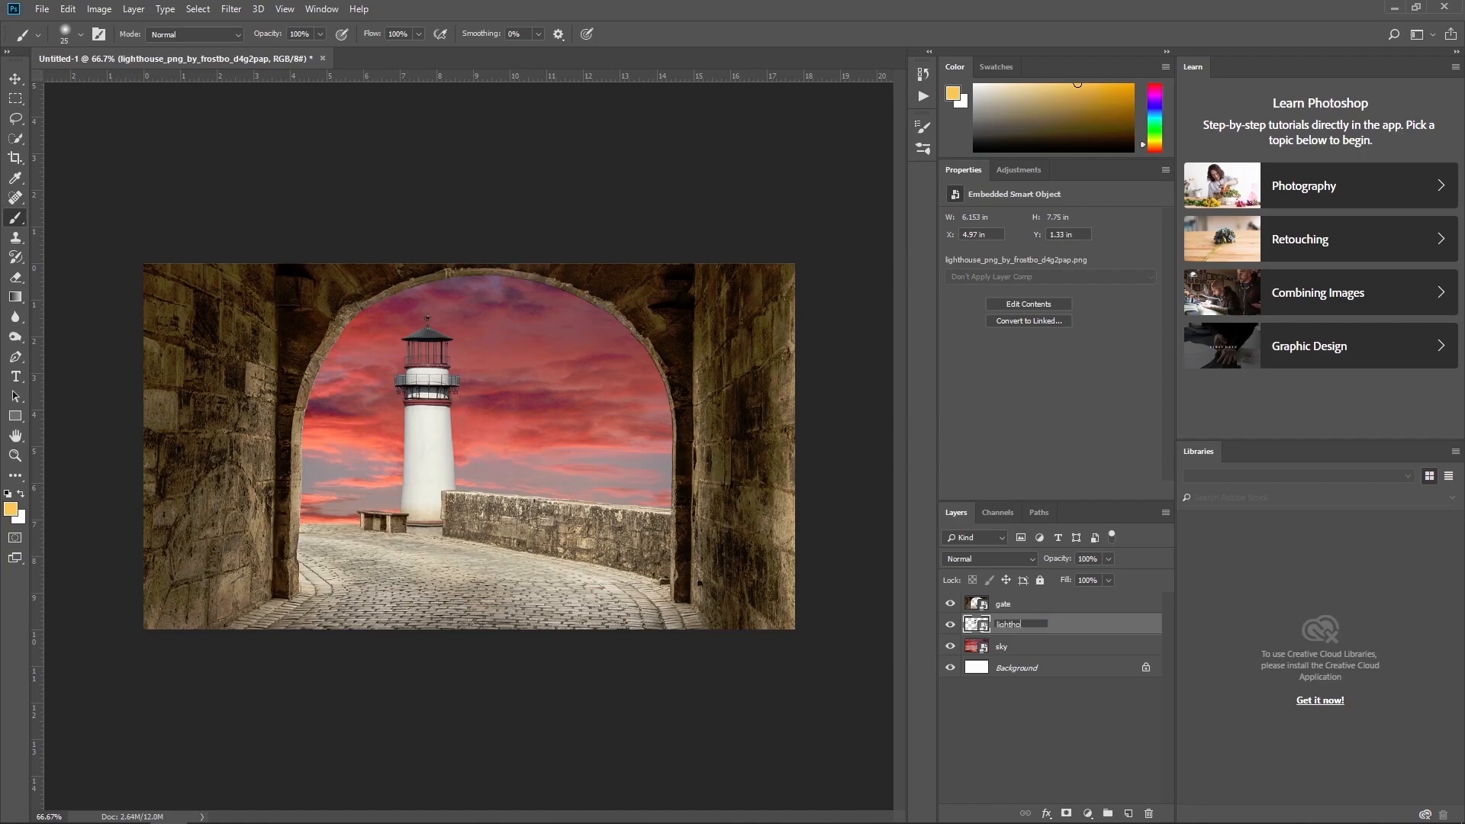
Name the middle layer lighthouse, and resize and reposition the sky layer so a dark cloud band sits above the wall.
key("Return")
left_click(1015, 647)
key("ctrl+t")
mouse_move(725, 311)
left_mouse_down()
mouse_move(724, 411)
mouse_move(718, 304)
mouse_move(715, 330)
left_mouse_up()
key("Return")
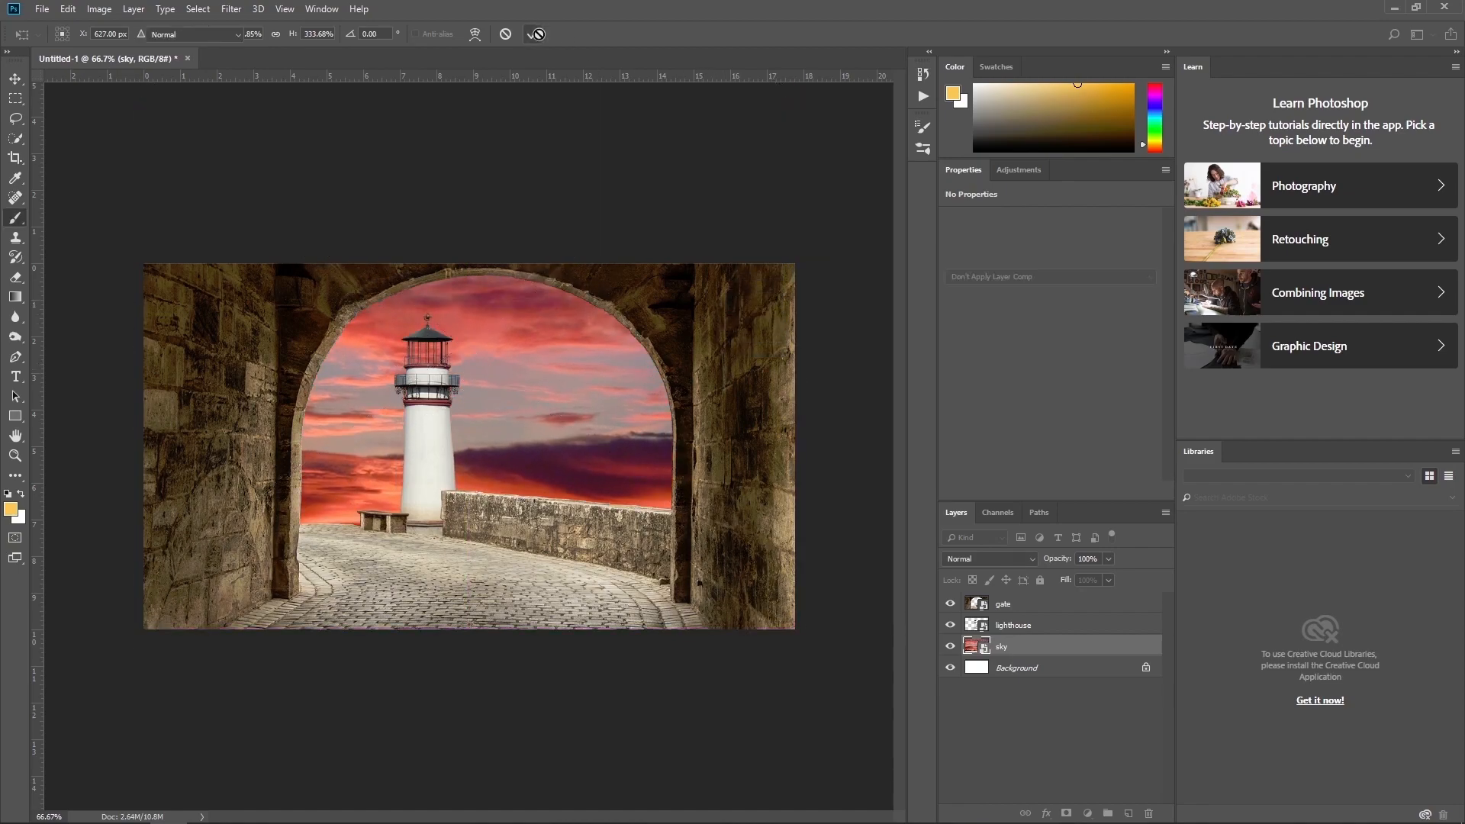
key("b")
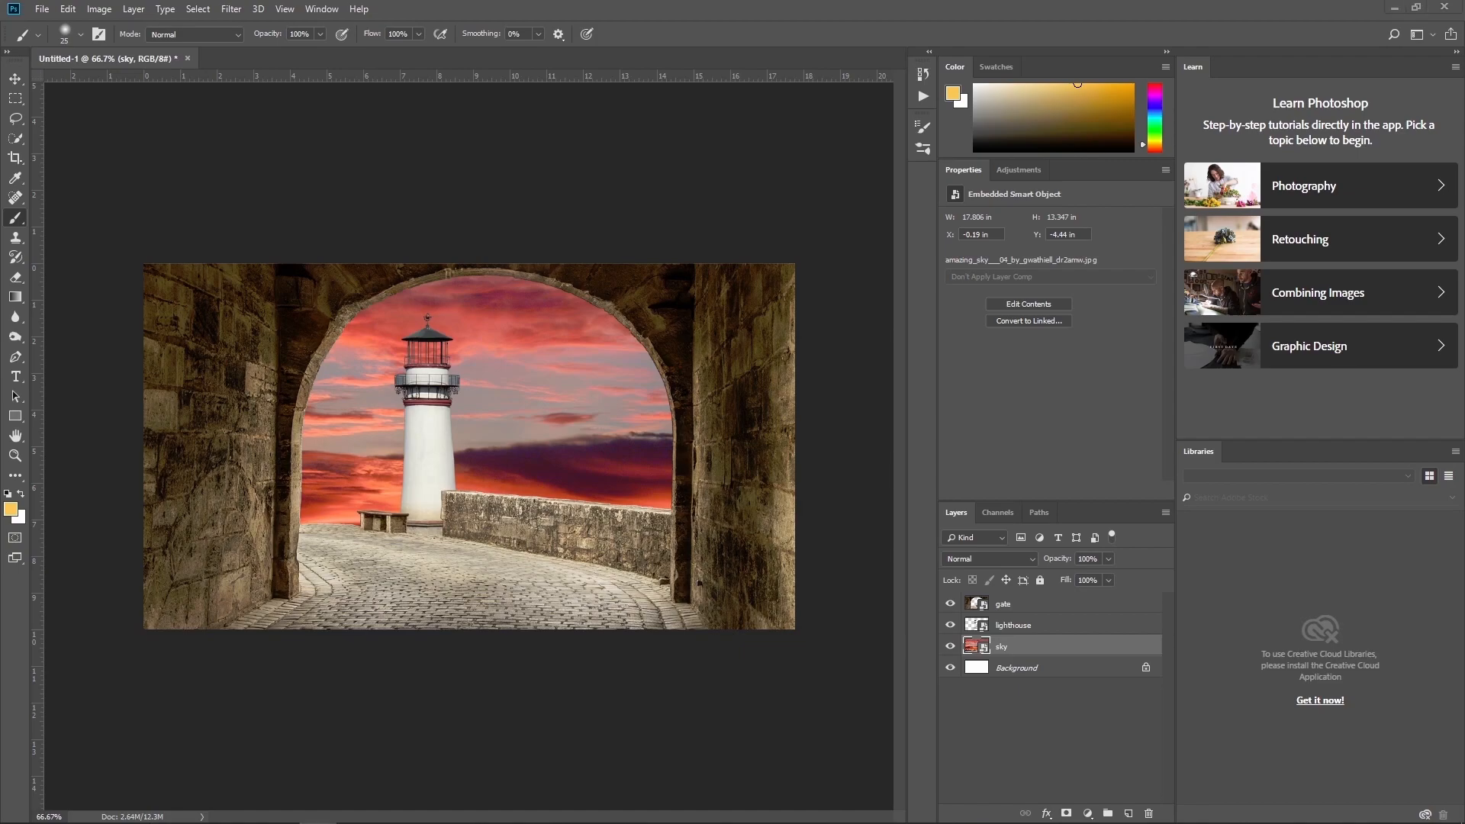
Place the photo of the couple on the motorcycle as a smart object above the gate layer.
left_click(1030, 603)
left_click_drag(2, 545, 333, 470)
left_click(533, 34)
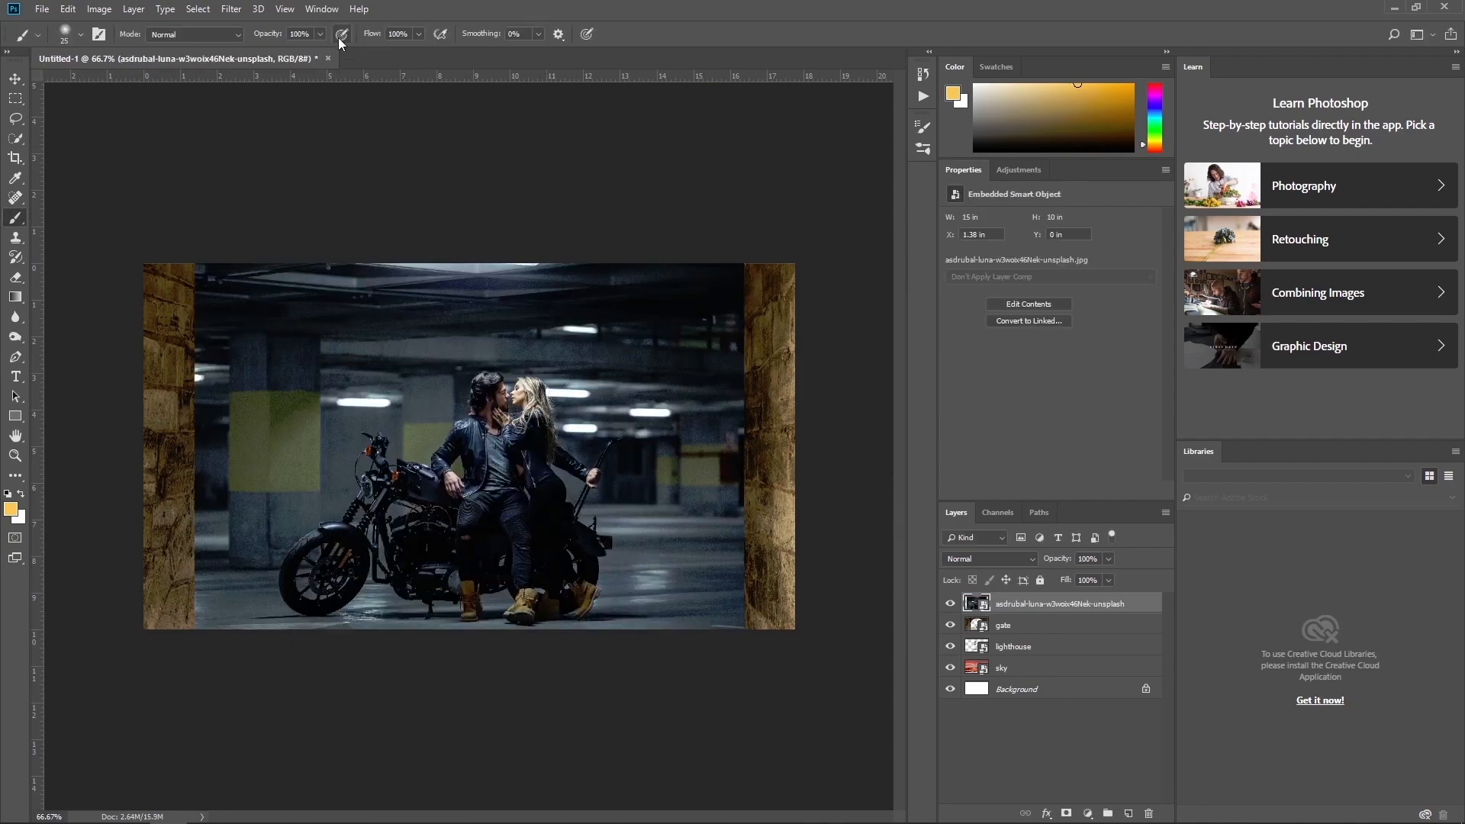
Select the subject of the motorcycle photo and turn the selection into a layer mask.
left_click(198, 8)
left_click(215, 188)
left_click(1066, 814)
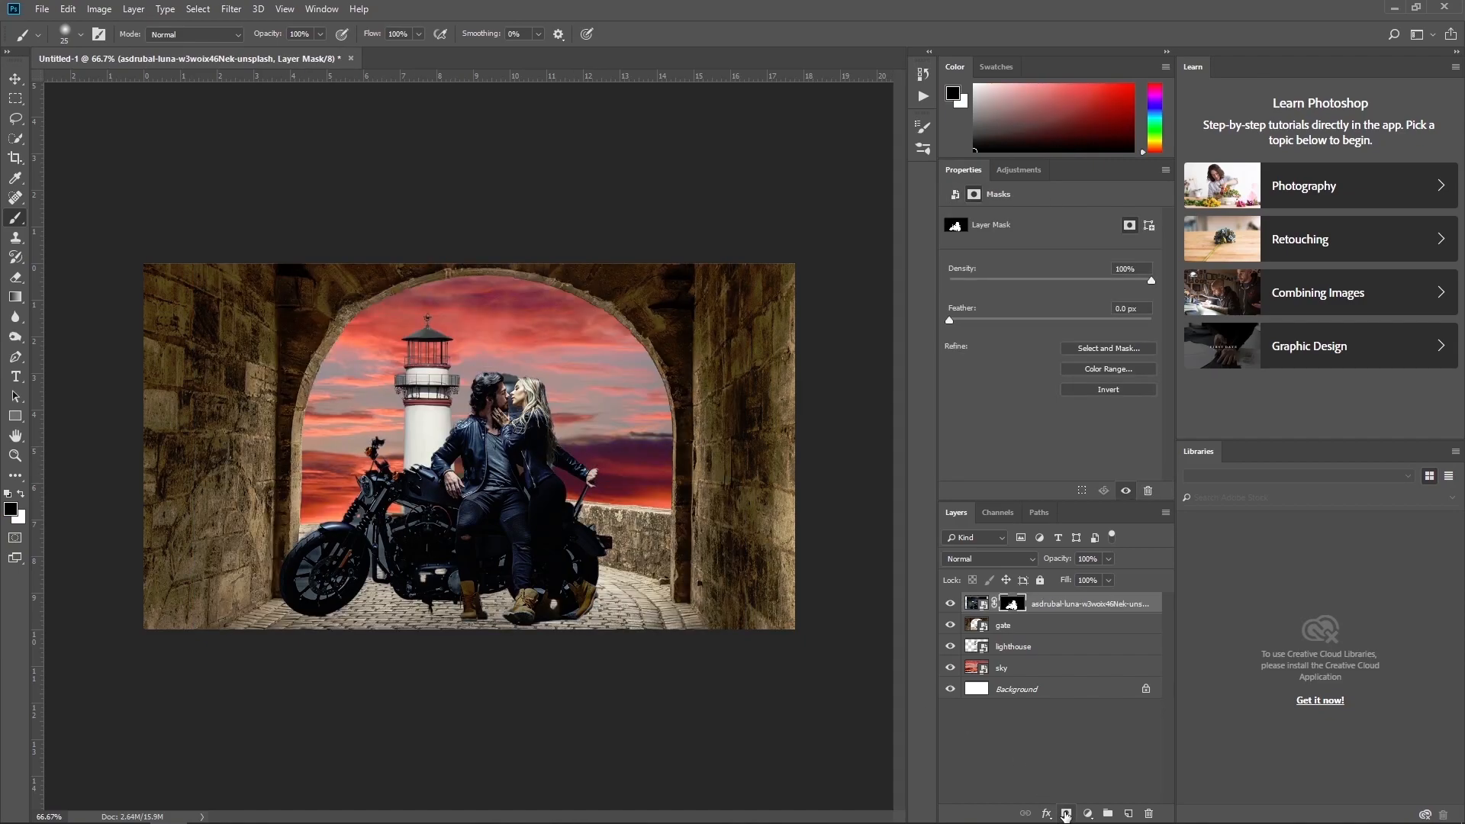
Open the couple's mask in Select and Mask and refine the edges between the faces and along the hair with a small Refine Edge brush.
key("z")
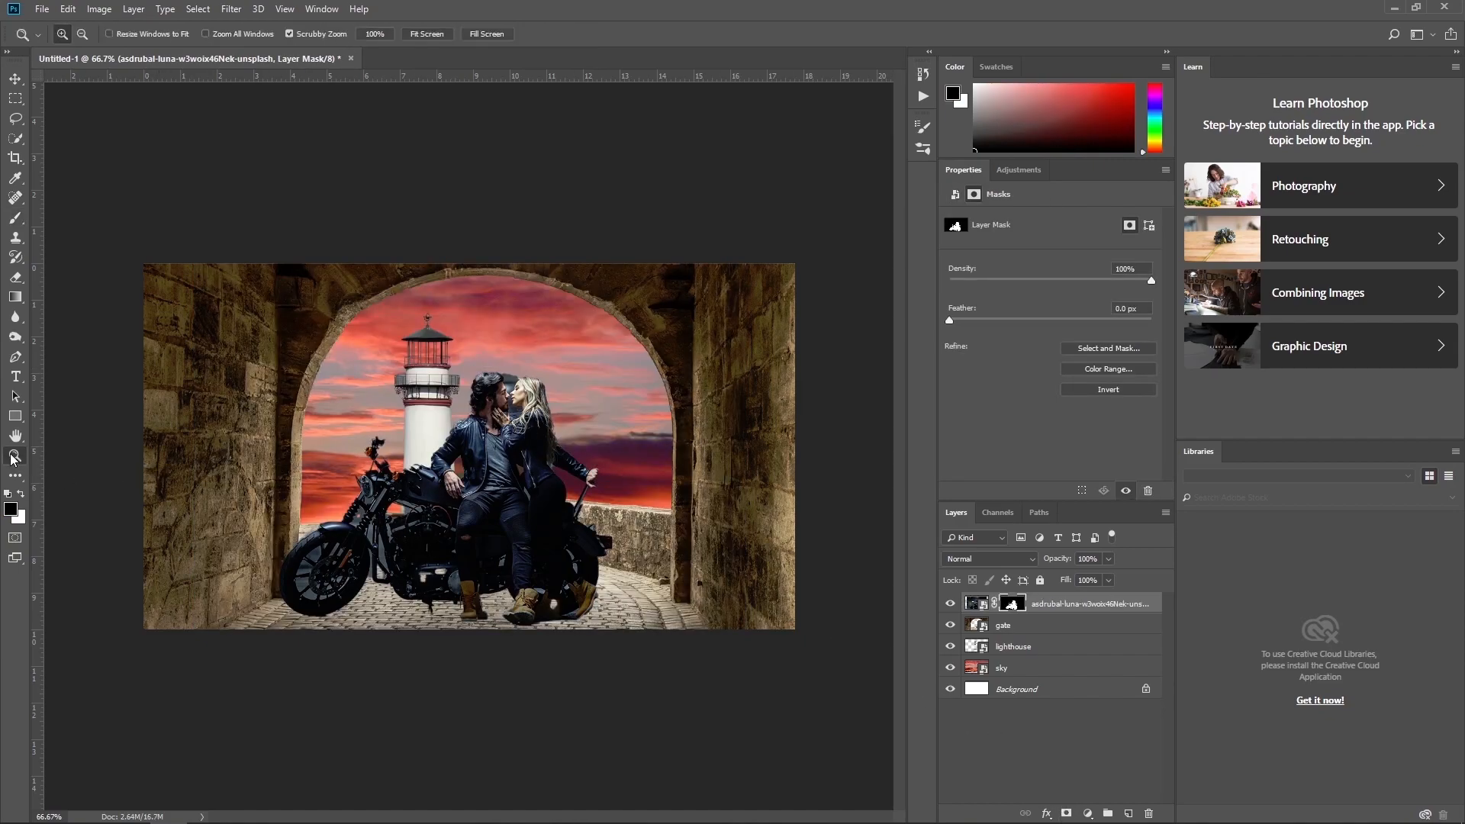
left_click(475, 442)
left_click(555, 517)
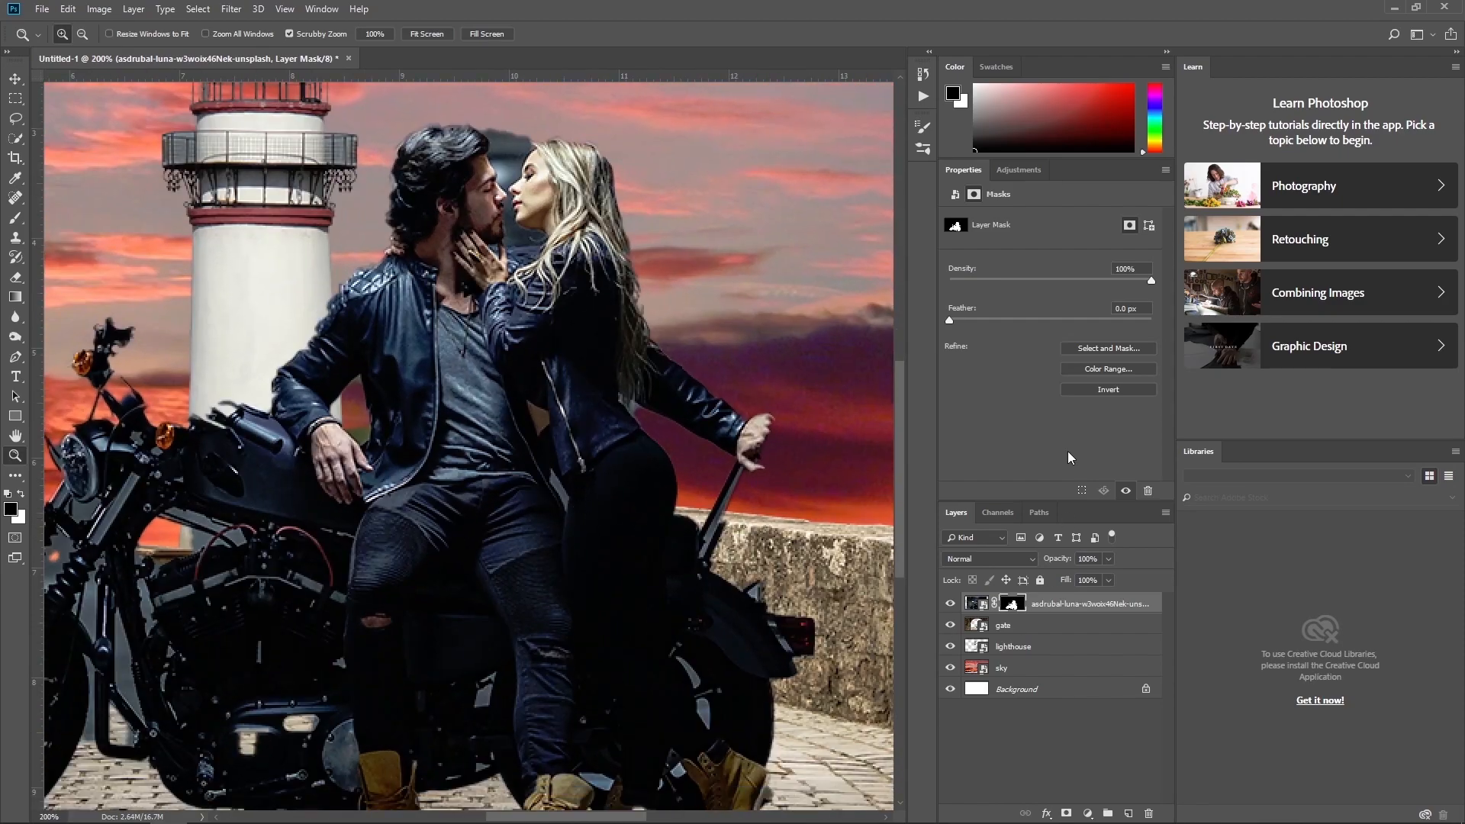
left_click(1124, 347)
mouse_move(512, 178)
left_mouse_down()
mouse_move(521, 142)
mouse_move(548, 130)
mouse_move(607, 138)
mouse_move(535, 113)
mouse_move(503, 162)
mouse_move(493, 120)
mouse_move(494, 152)
mouse_move(522, 128)
left_mouse_up()
key("bracketleft")
key("bracketleft")
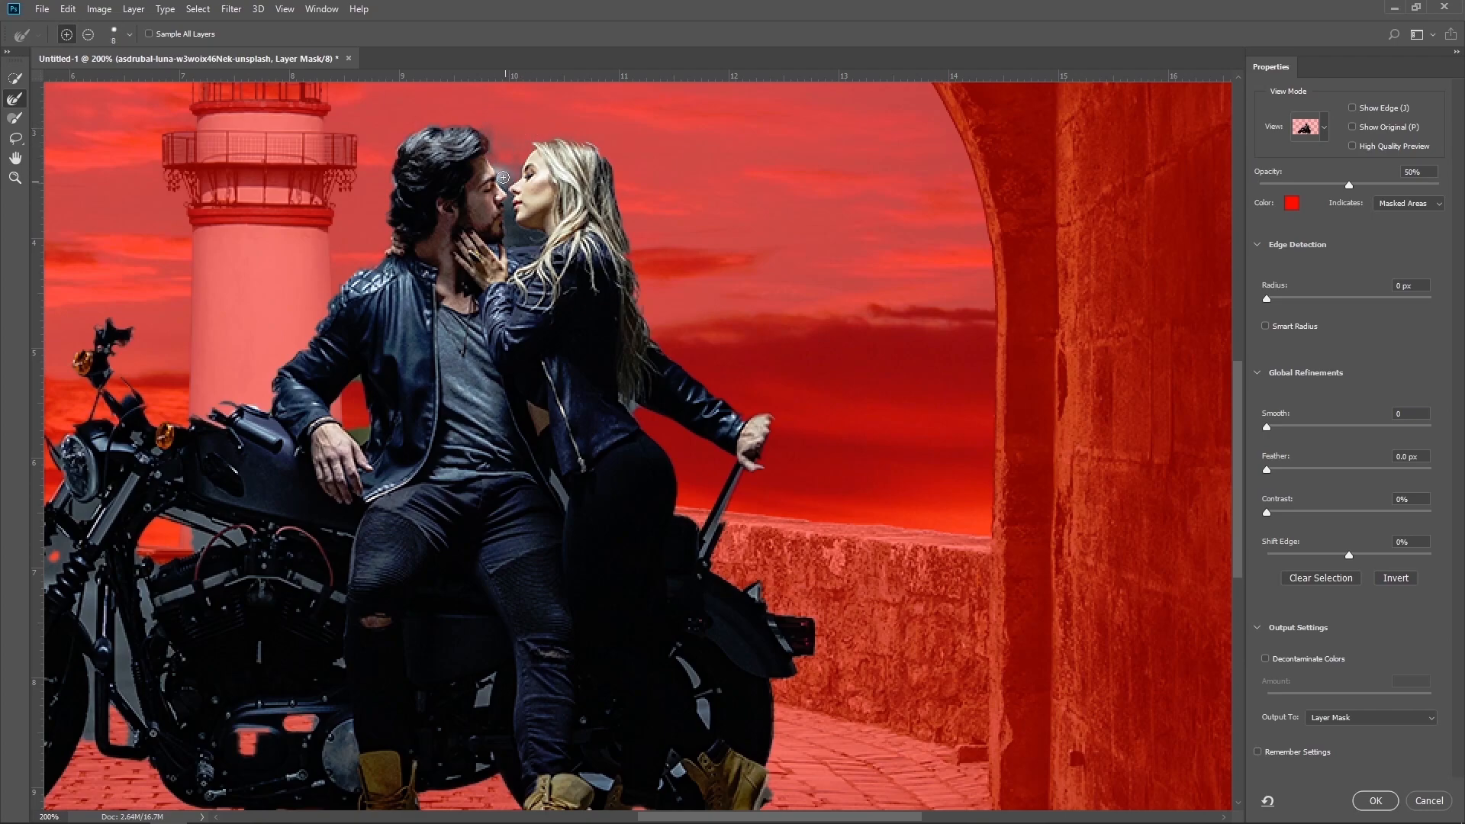
key("bracketleft")
key("bracketleft")
key("bracketleft")
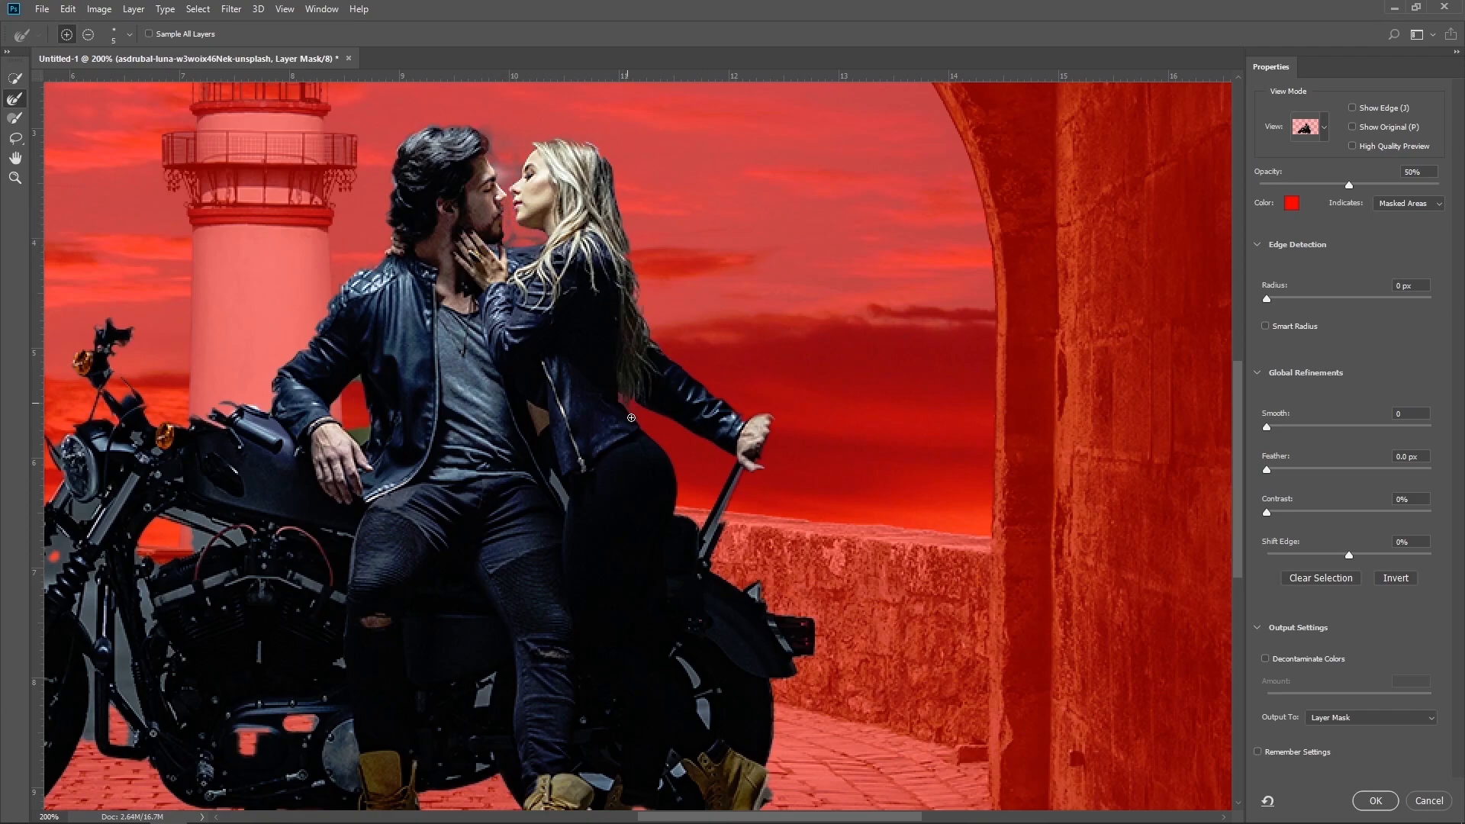
Refine the mask edges around the motorcycle's backrest bar, rear fender, rear wheel gaps and the area near the boots.
mouse_move(732, 486)
left_mouse_down()
mouse_move(705, 552)
mouse_move(776, 429)
left_mouse_up()
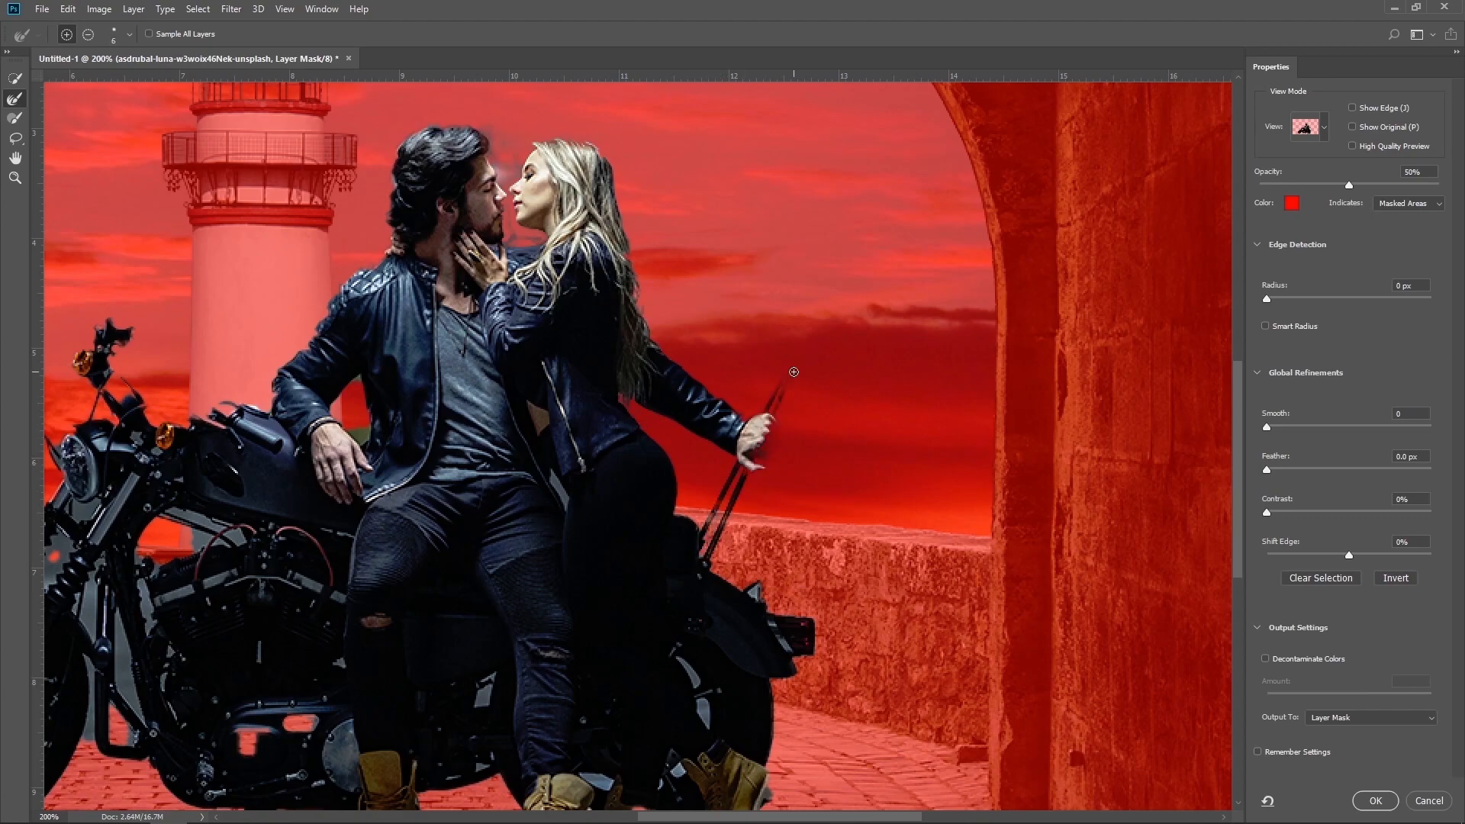
scroll(794, 372, "down", 3)
left_click_drag(773, 547, 790, 577)
left_click_drag(684, 585, 703, 628)
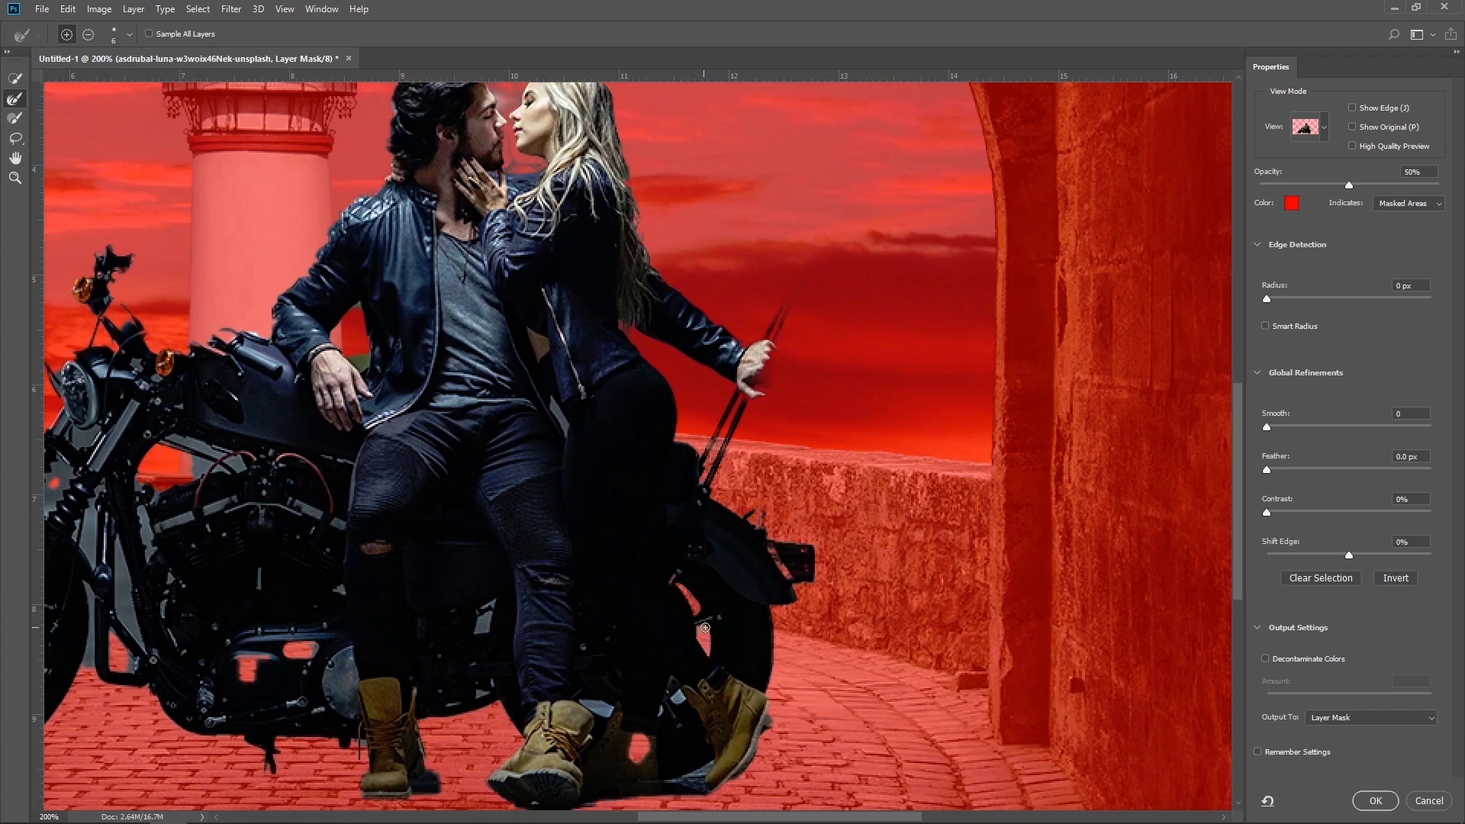
scroll(671, 575, "down", 1)
mouse_move(496, 580)
left_mouse_down()
mouse_move(480, 610)
mouse_move(494, 591)
left_mouse_up()
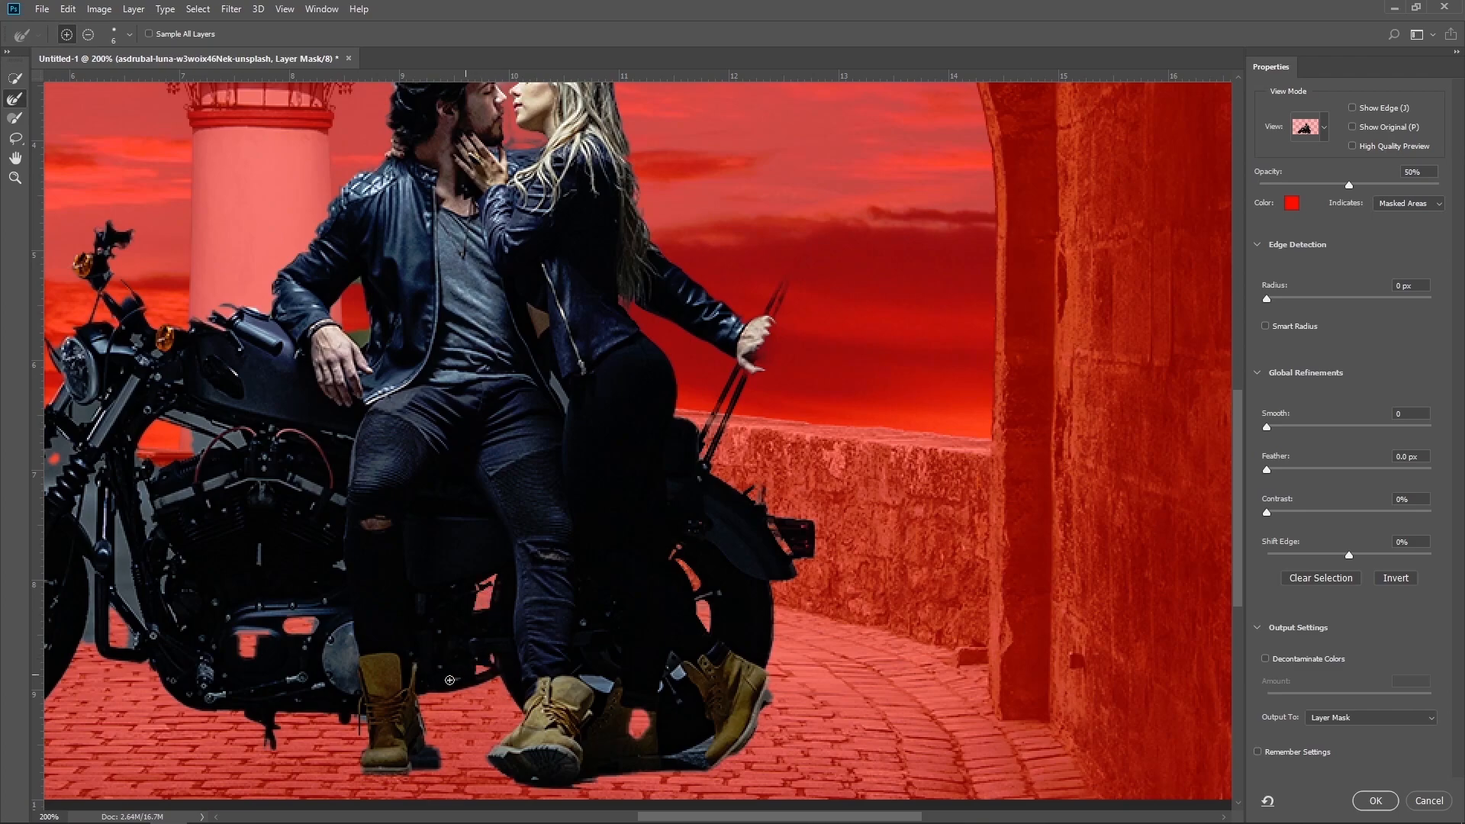
left_click_drag(597, 689, 601, 678)
mouse_move(271, 635)
left_mouse_down()
mouse_move(233, 627)
mouse_move(271, 624)
left_mouse_up()
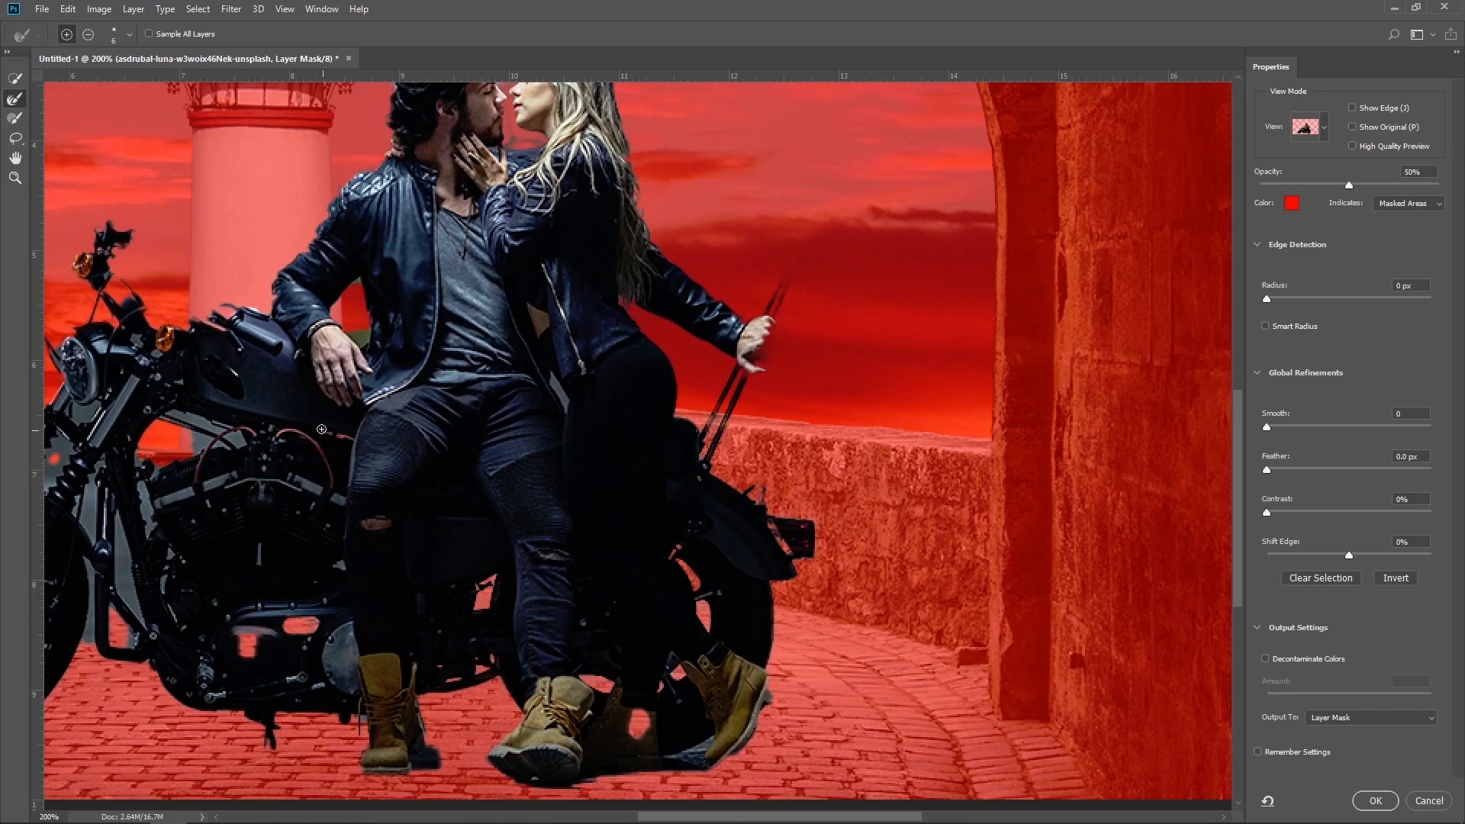
Refine the mask around the engine, then clear the gray gaps between the front frame tubes with a 10 px Refine Edge brush.
mouse_move(239, 442)
left_mouse_down()
mouse_move(161, 411)
mouse_move(249, 447)
mouse_move(187, 438)
mouse_move(198, 446)
mouse_move(272, 454)
mouse_move(129, 473)
mouse_move(163, 470)
mouse_move(144, 519)
mouse_move(145, 497)
mouse_move(149, 524)
mouse_move(199, 483)
mouse_move(306, 478)
left_mouse_up()
scroll(344, 505, "down", 1)
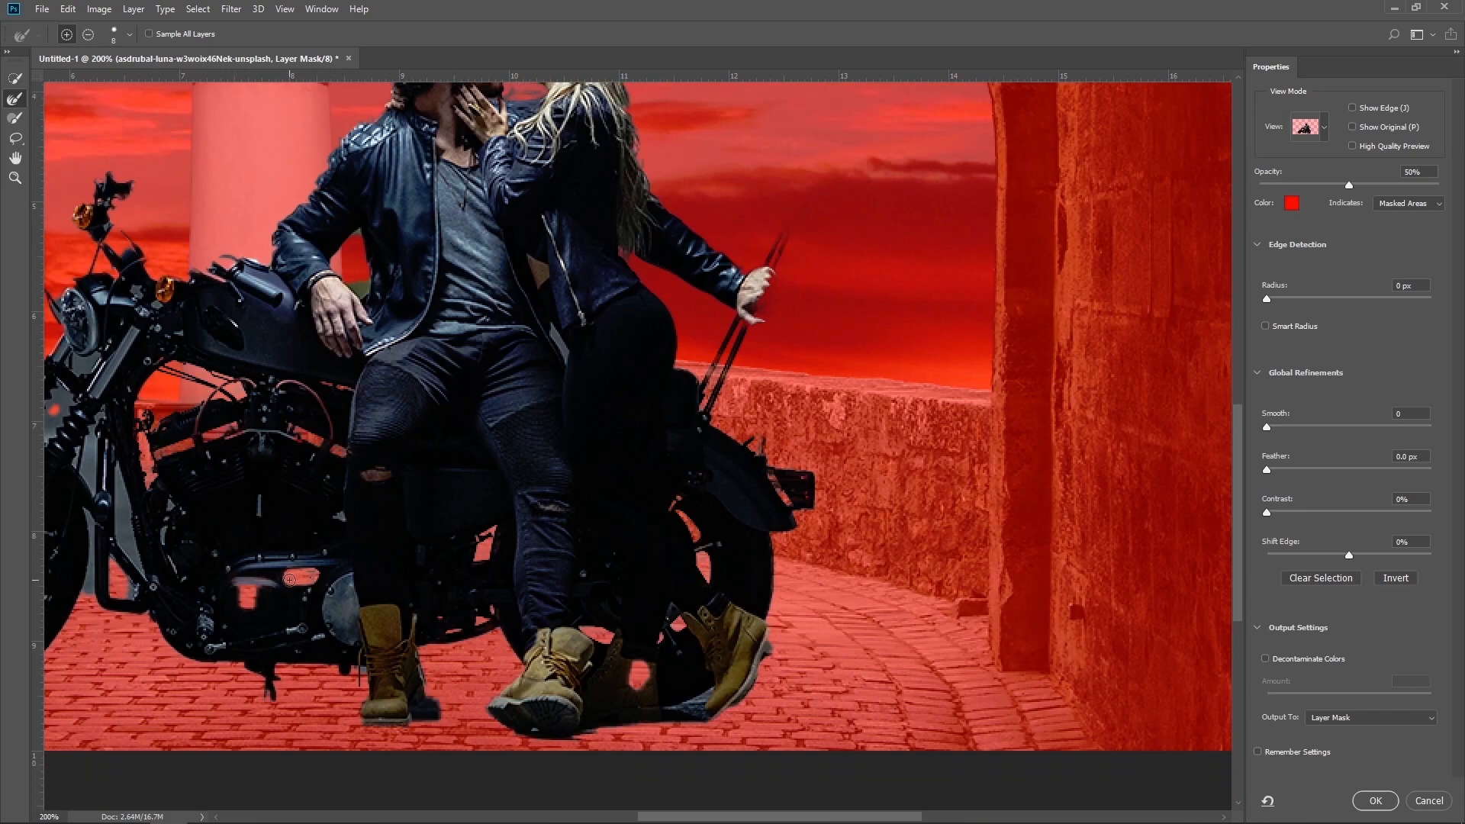
scroll(263, 576, "down", 1)
key("]")
key("]")
left_click_drag(102, 357, 87, 426)
left_click_drag(143, 272, 97, 337)
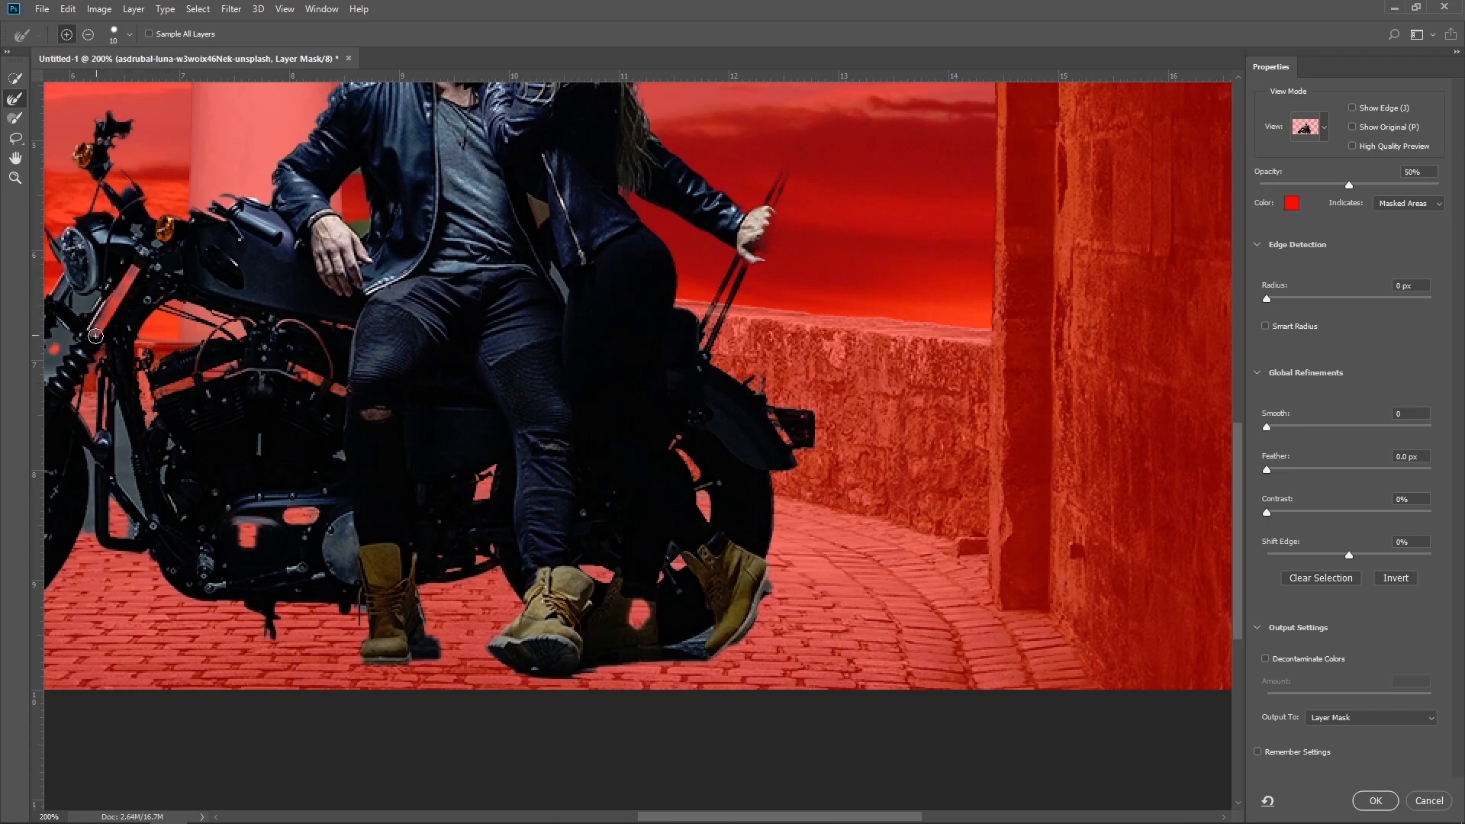
left_click_drag(122, 413, 142, 513)
left_click(106, 439)
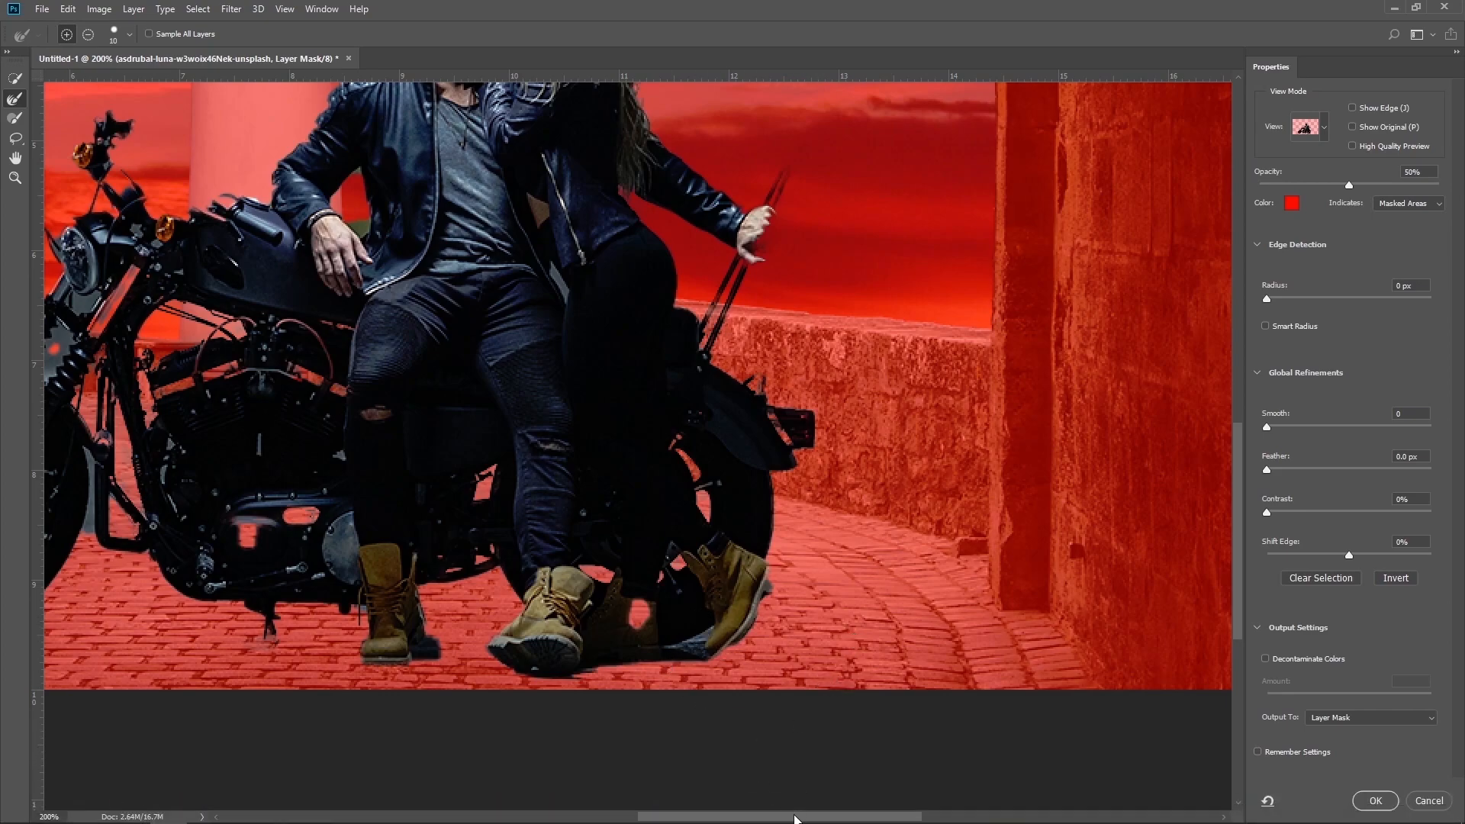
Refine the gaps between the front forks and the spokes of the front wheel to remove the old background.
left_click_drag(797, 816, 706, 815)
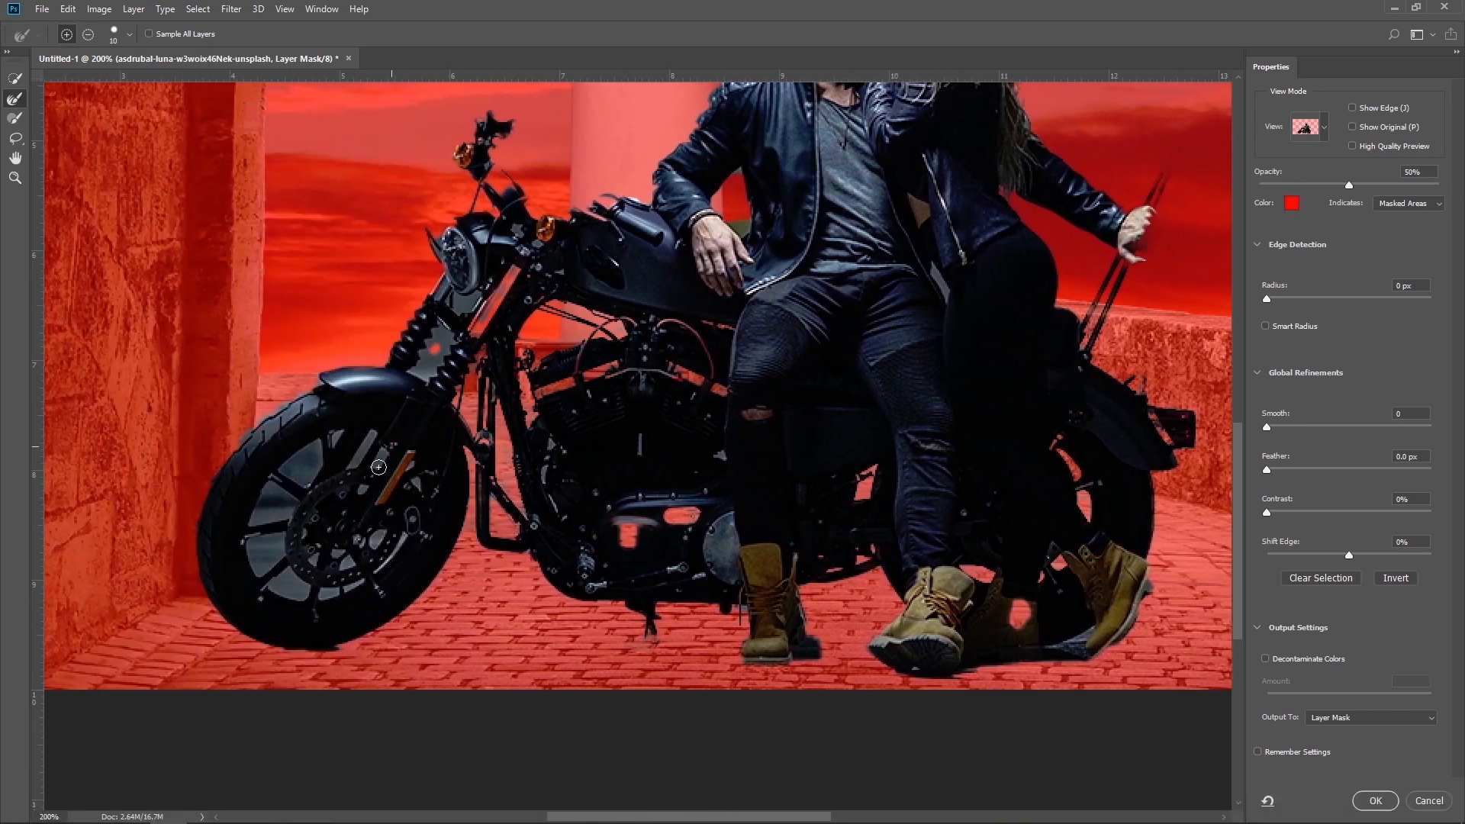
mouse_move(446, 330)
left_mouse_down()
mouse_move(421, 365)
mouse_move(440, 369)
mouse_move(469, 290)
mouse_move(446, 297)
mouse_move(481, 295)
mouse_move(529, 237)
left_mouse_up()
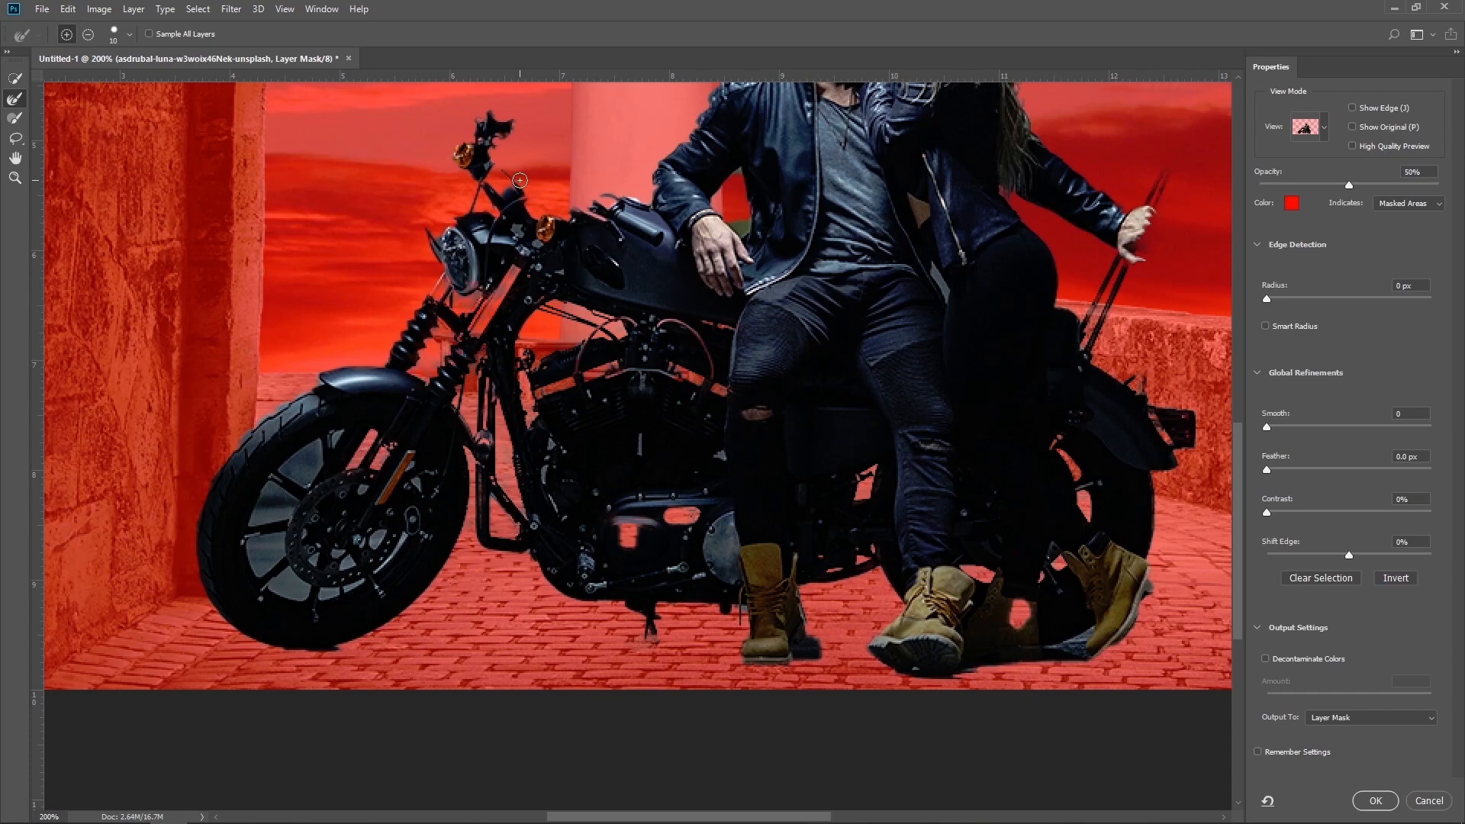
mouse_move(323, 466)
left_mouse_down()
mouse_move(294, 482)
mouse_move(291, 466)
mouse_move(317, 480)
mouse_move(311, 449)
mouse_move(361, 442)
mouse_move(332, 447)
mouse_move(325, 470)
mouse_move(289, 471)
mouse_move(303, 481)
mouse_move(275, 487)
mouse_move(286, 519)
mouse_move(259, 520)
mouse_move(264, 496)
mouse_move(286, 512)
mouse_move(285, 545)
mouse_move(251, 569)
mouse_move(284, 564)
mouse_move(259, 585)
mouse_move(303, 587)
mouse_move(311, 562)
mouse_move(385, 548)
mouse_move(360, 541)
mouse_move(382, 528)
mouse_move(364, 490)
mouse_move(306, 539)
mouse_move(441, 565)
mouse_move(411, 535)
mouse_move(313, 596)
left_mouse_up()
key("bracketleft")
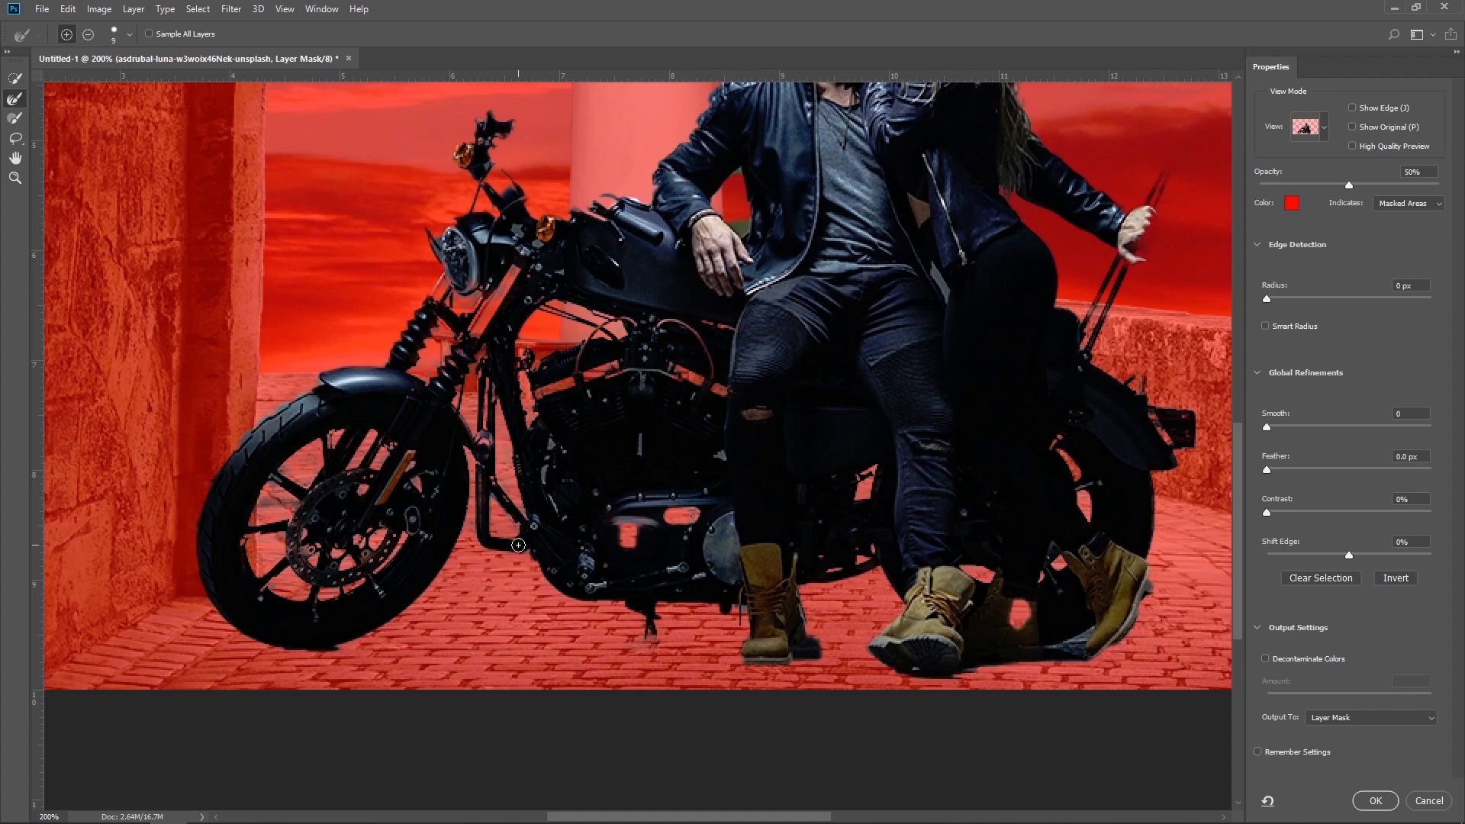
Paint the missing part of the engine cover and the woman's boot heel back into the mask with an 8 px Brush.
left_click(15, 118)
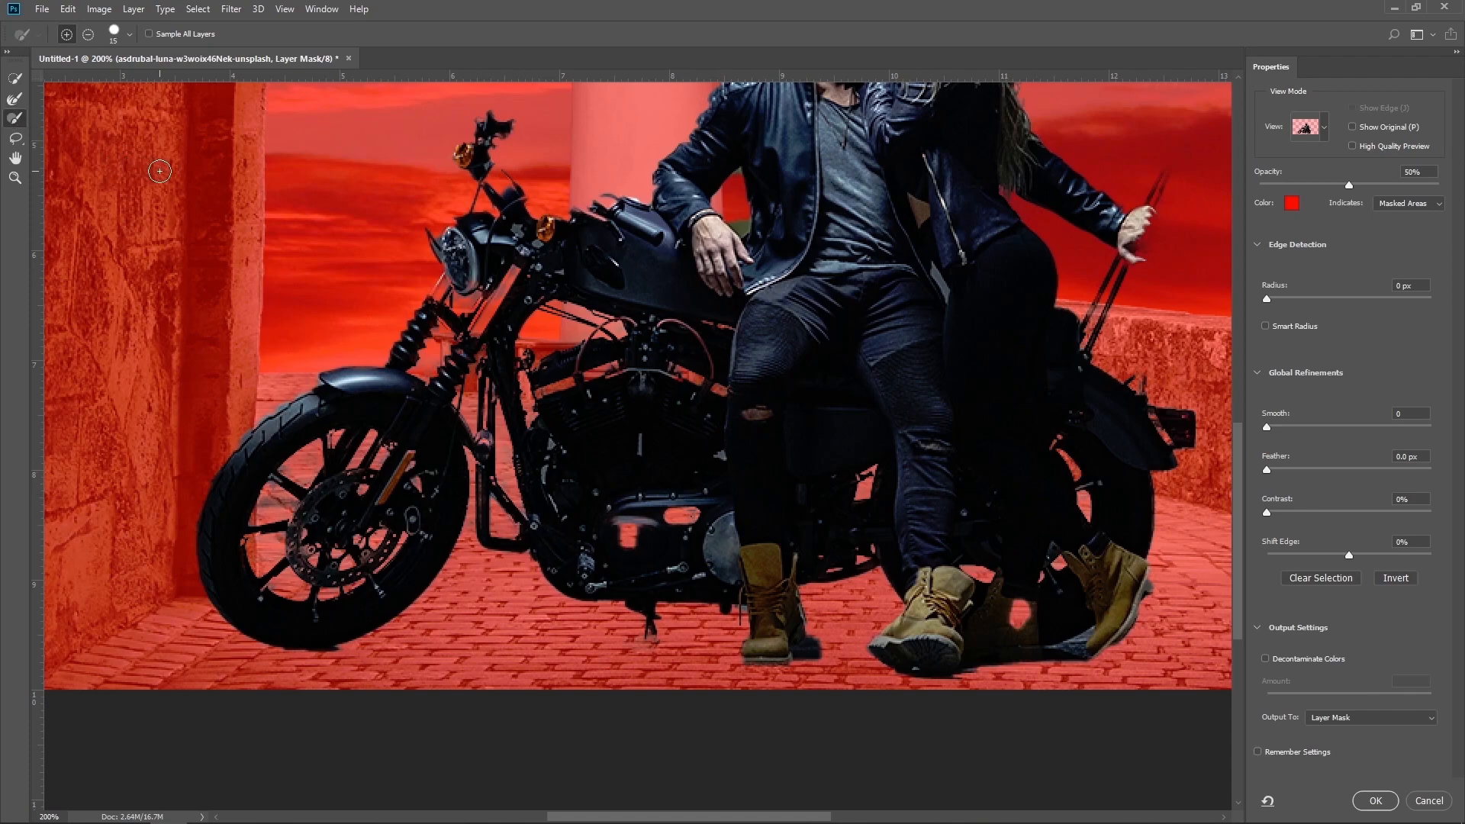
key("[")
key("bracketleft")
mouse_move(610, 533)
left_mouse_down()
mouse_move(651, 524)
mouse_move(621, 546)
mouse_move(648, 542)
left_mouse_up()
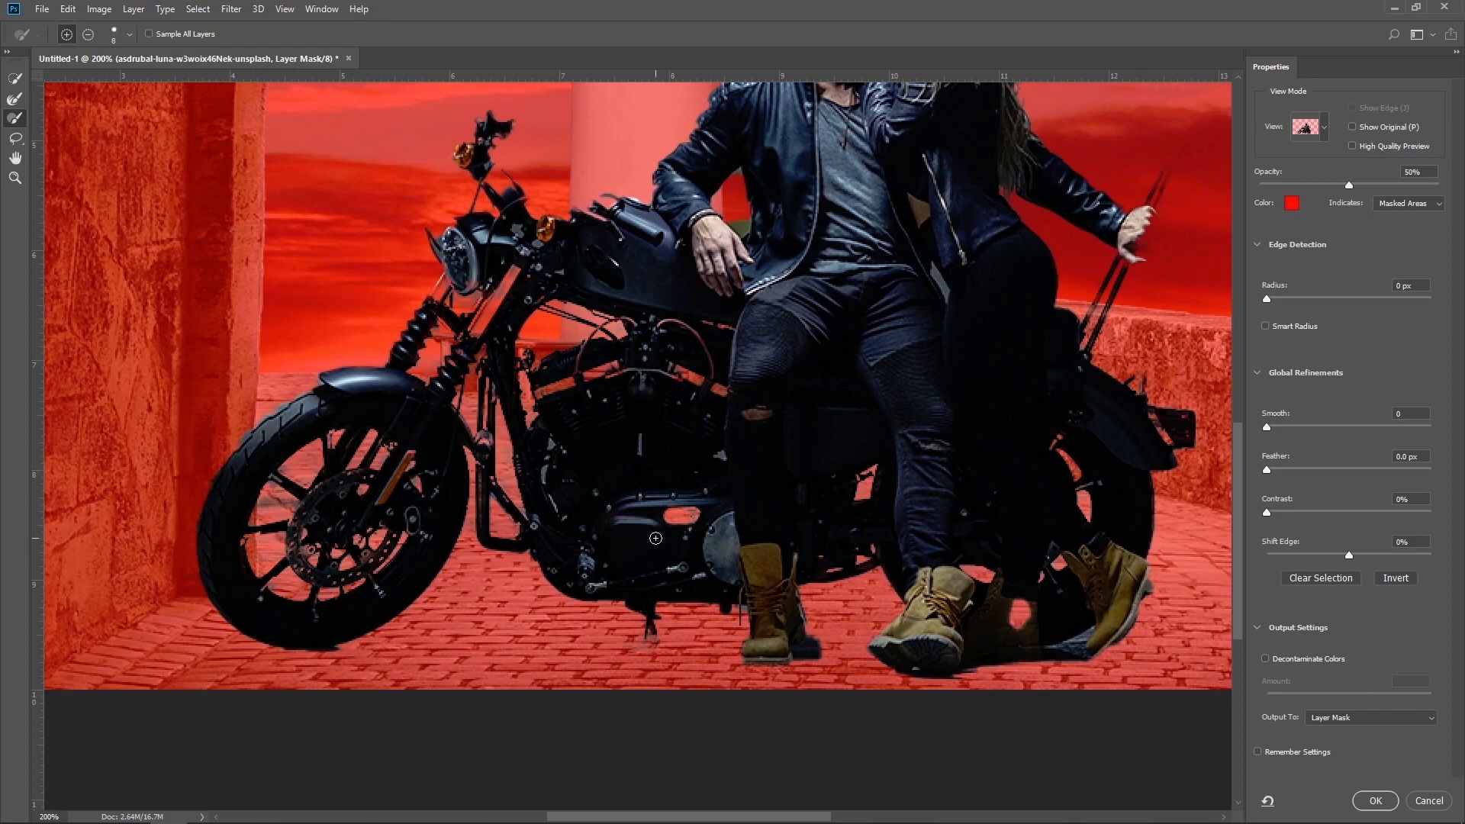
mouse_move(1104, 611)
left_mouse_down()
mouse_move(1104, 656)
mouse_move(1158, 572)
left_mouse_up()
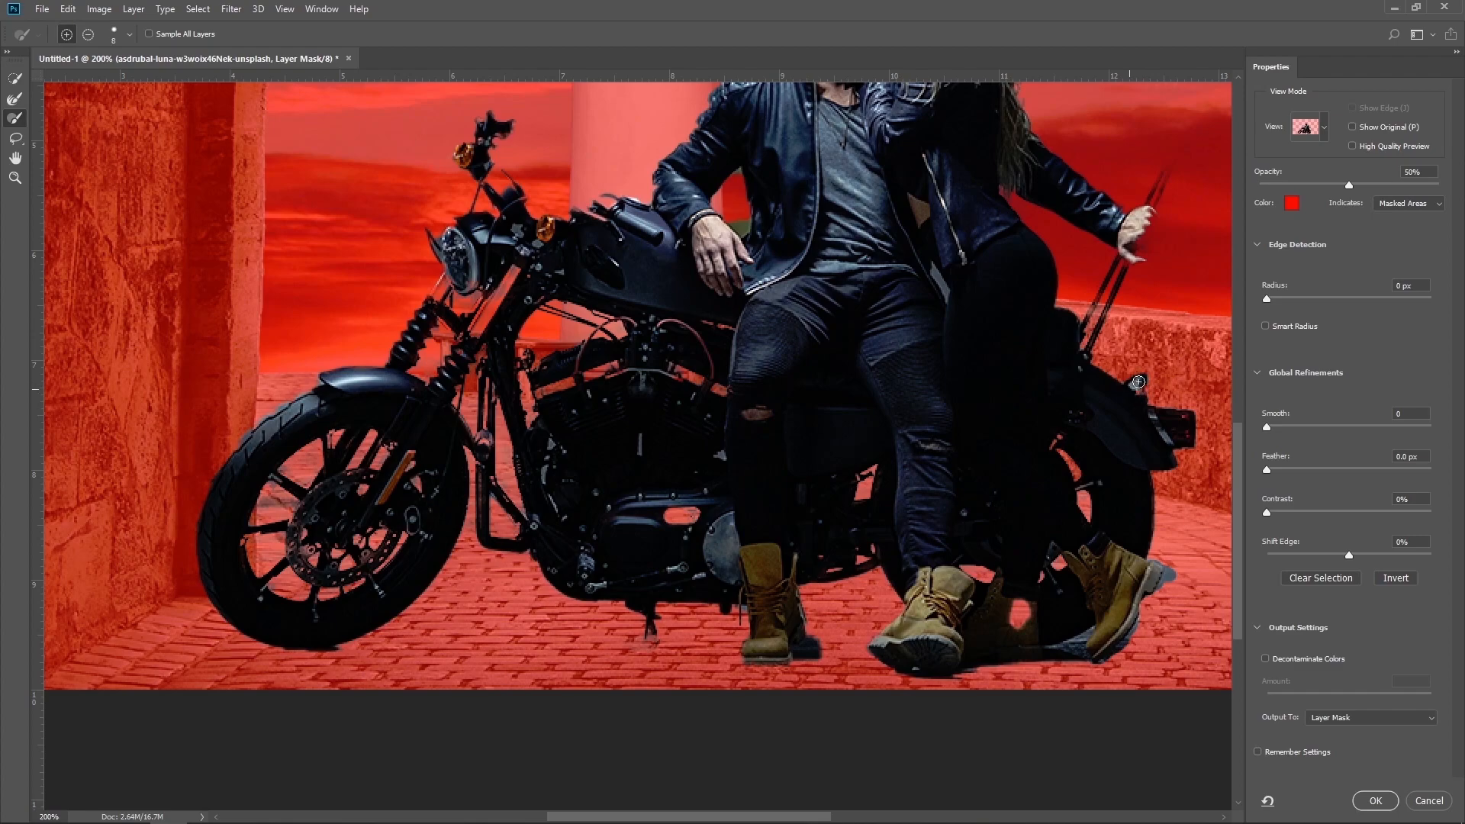
Paint the full backrest bar and the edge of the woman's hand back into the mask with a 6 px Brush.
scroll(1099, 362, "up", 1)
left_click_drag(1093, 347, 1087, 367)
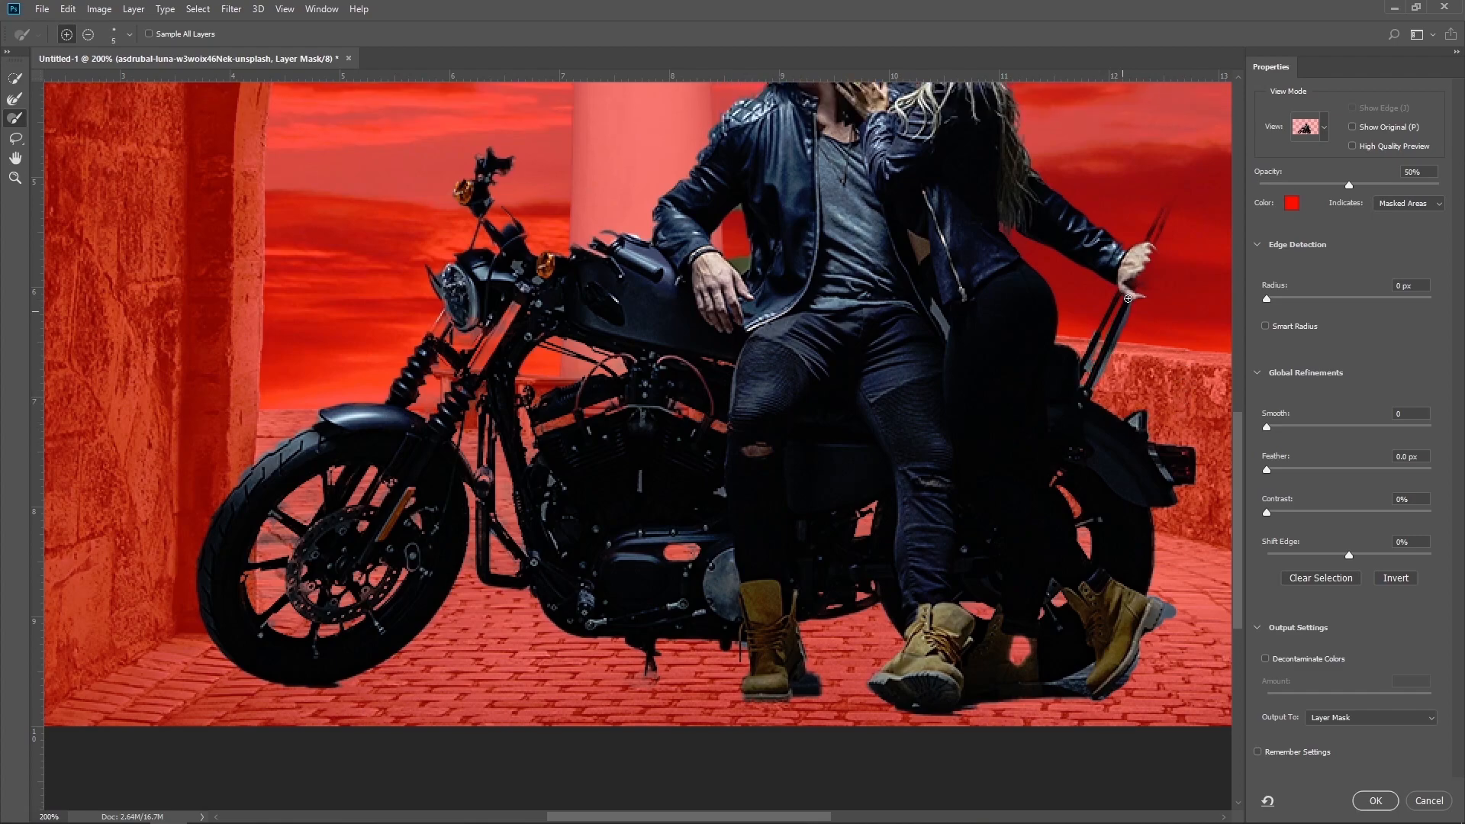
mouse_move(1182, 171)
left_mouse_down()
mouse_move(1150, 241)
mouse_move(1184, 162)
mouse_move(1156, 215)
left_mouse_up()
mouse_move(1174, 269)
left_mouse_down()
mouse_move(1137, 286)
mouse_move(1145, 256)
mouse_move(1158, 270)
mouse_move(1131, 277)
mouse_move(1162, 289)
mouse_move(1158, 247)
left_mouse_up()
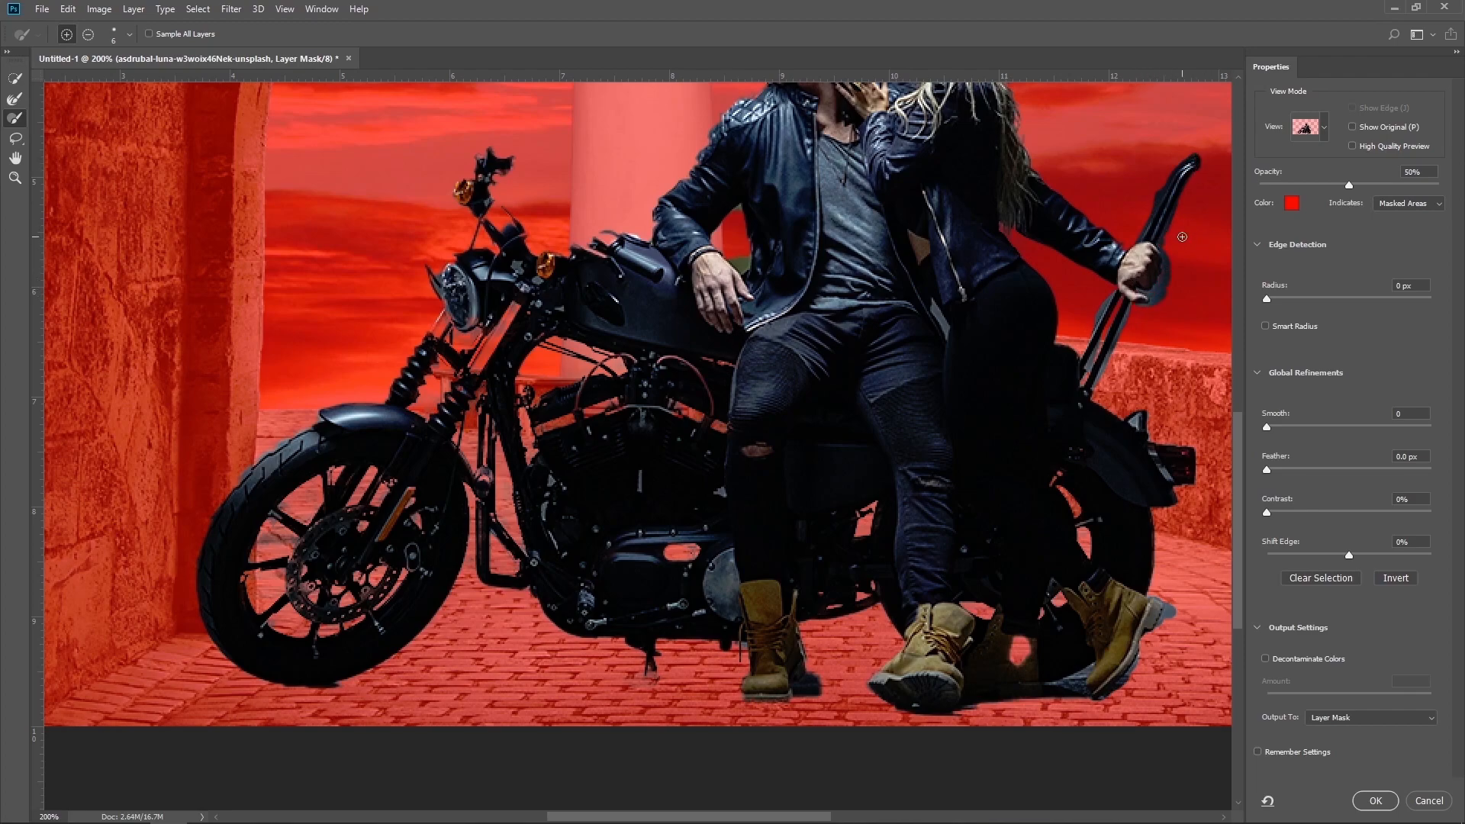
Touch up the mask near the faces and refine the gap between the woman's jacket hem and the man's leg.
scroll(1169, 244, "up", 5)
left_click_drag(869, 178, 850, 166)
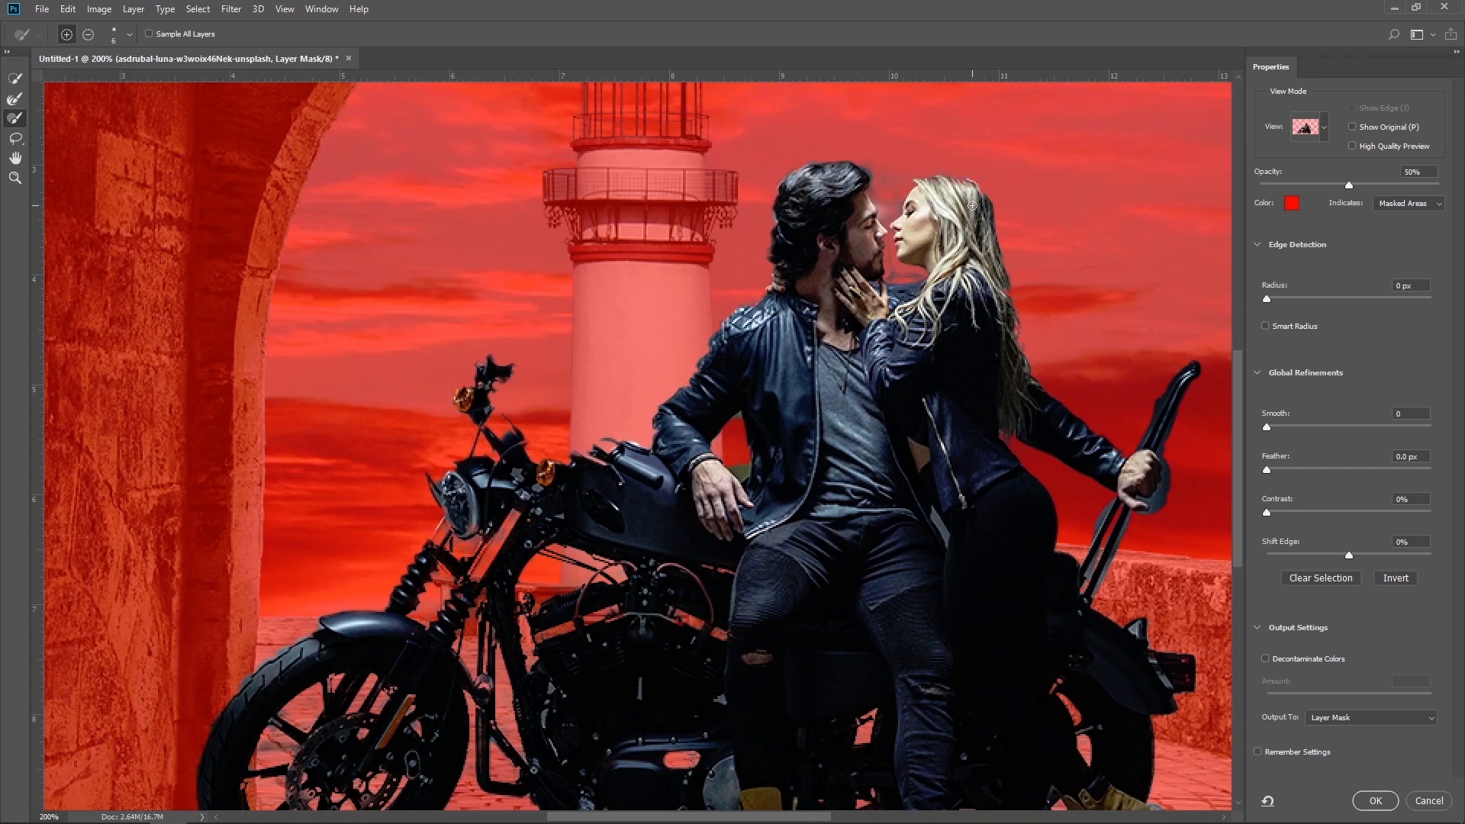
scroll(990, 196, "down", 2)
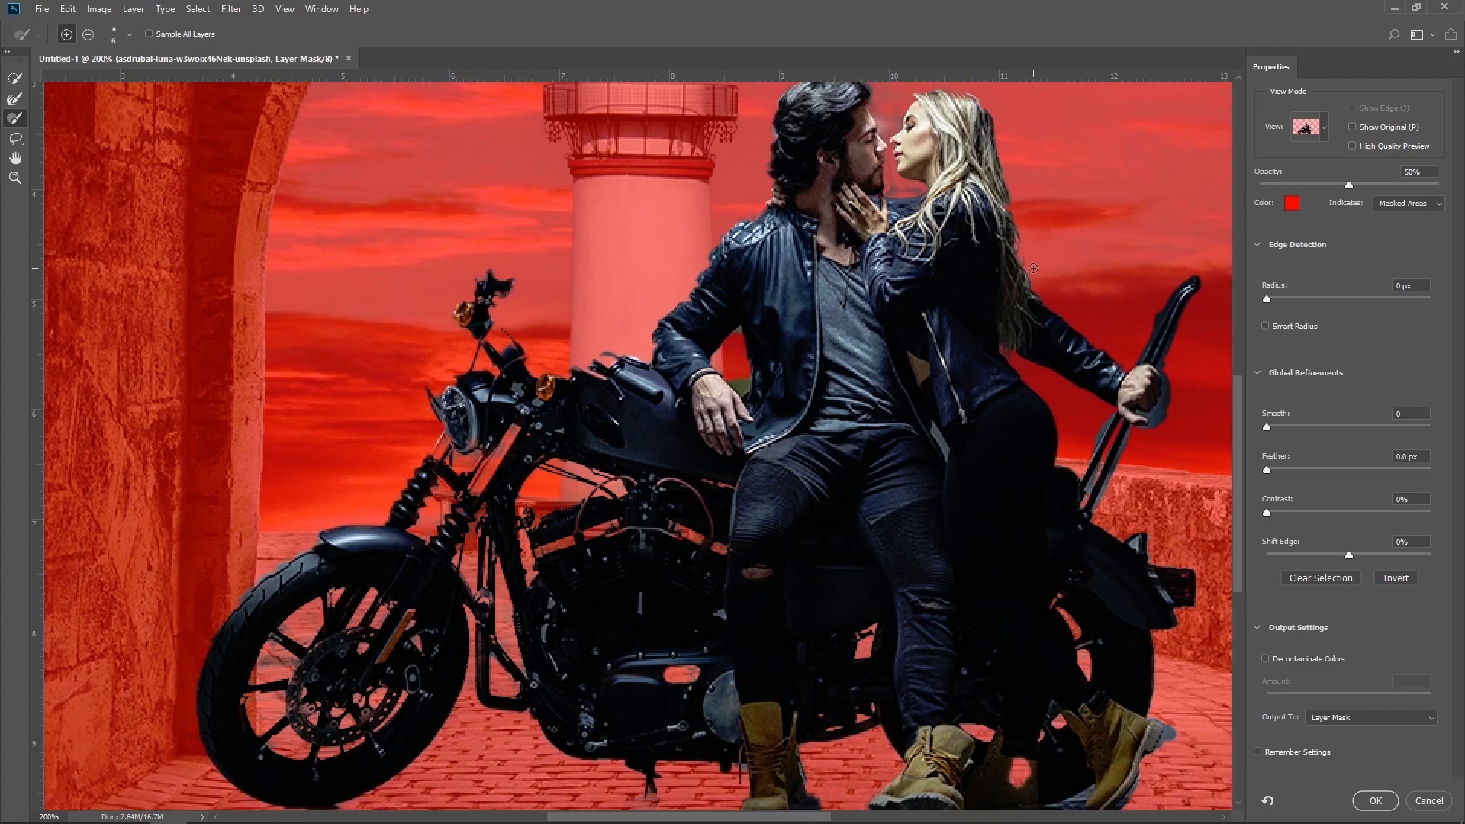
left_click(15, 99)
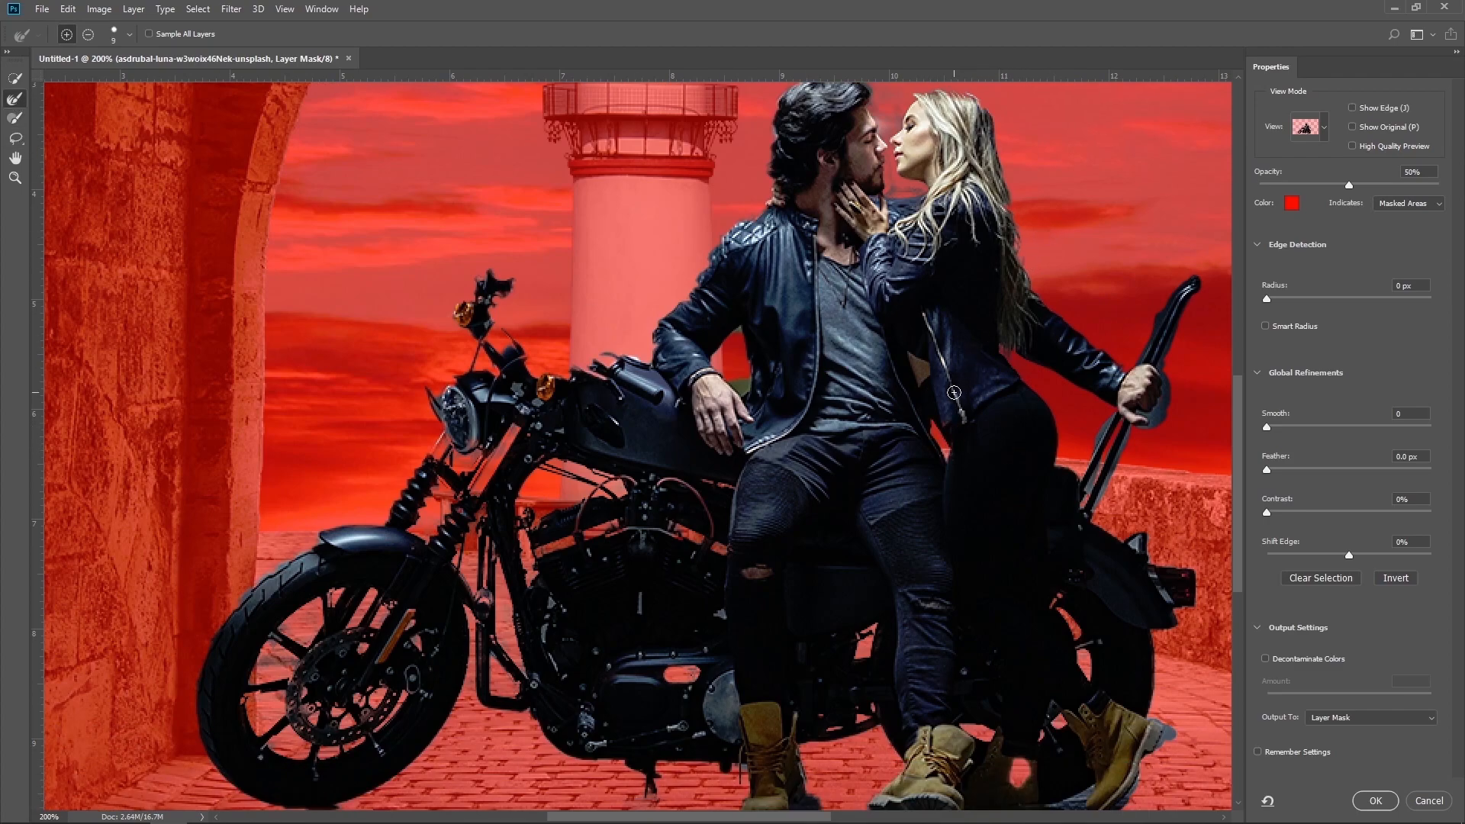
key("b")
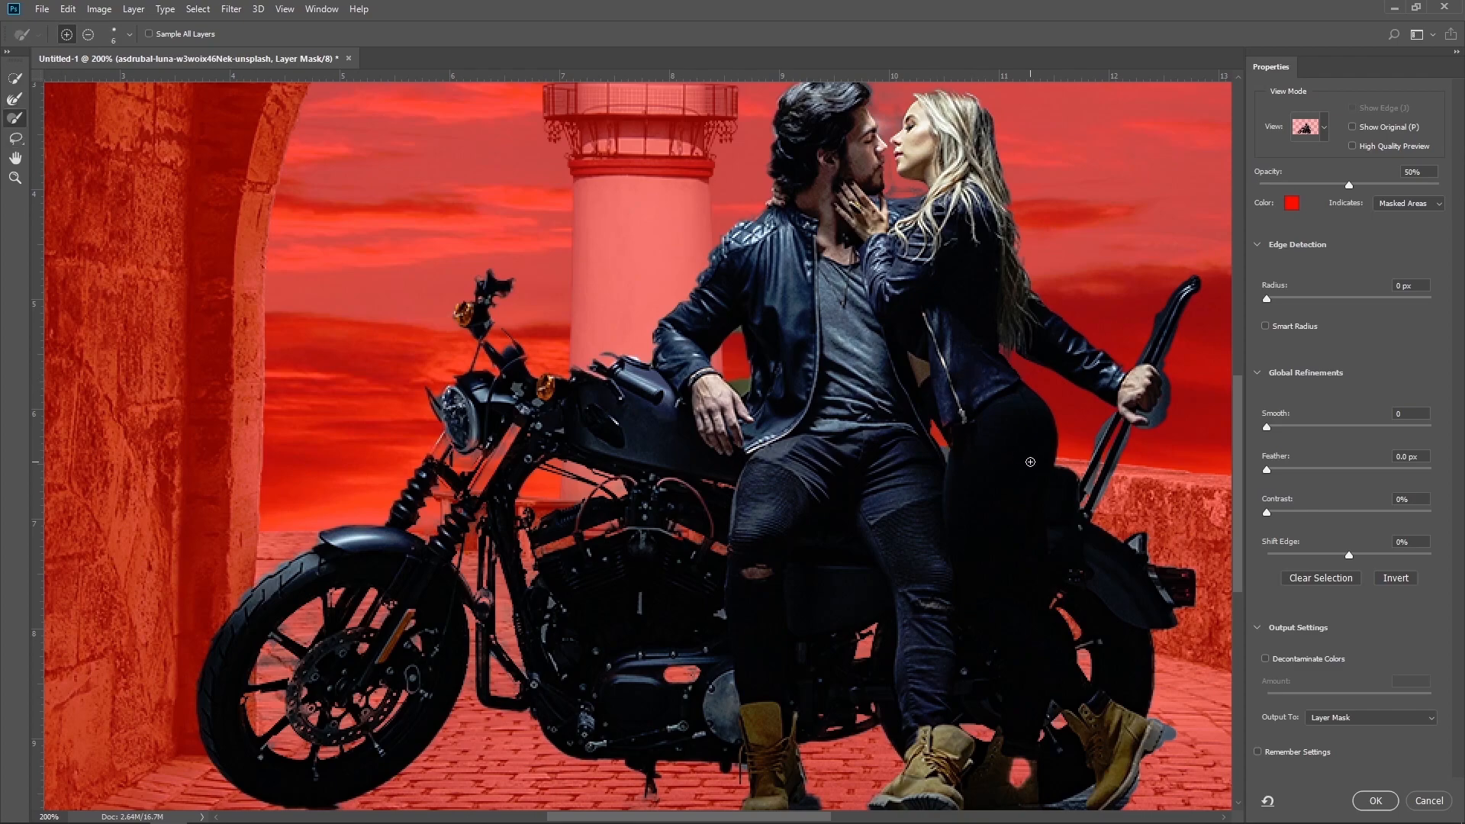
Paint the fuel tank edge, handlebar, mirror and headlight area back into the mask, and apply the refinements to the layer mask.
scroll(969, 463, "down", 2)
mouse_move(609, 316)
left_mouse_down()
mouse_move(591, 340)
mouse_move(579, 321)
mouse_move(602, 309)
mouse_move(541, 344)
mouse_move(489, 277)
mouse_move(539, 326)
left_mouse_up()
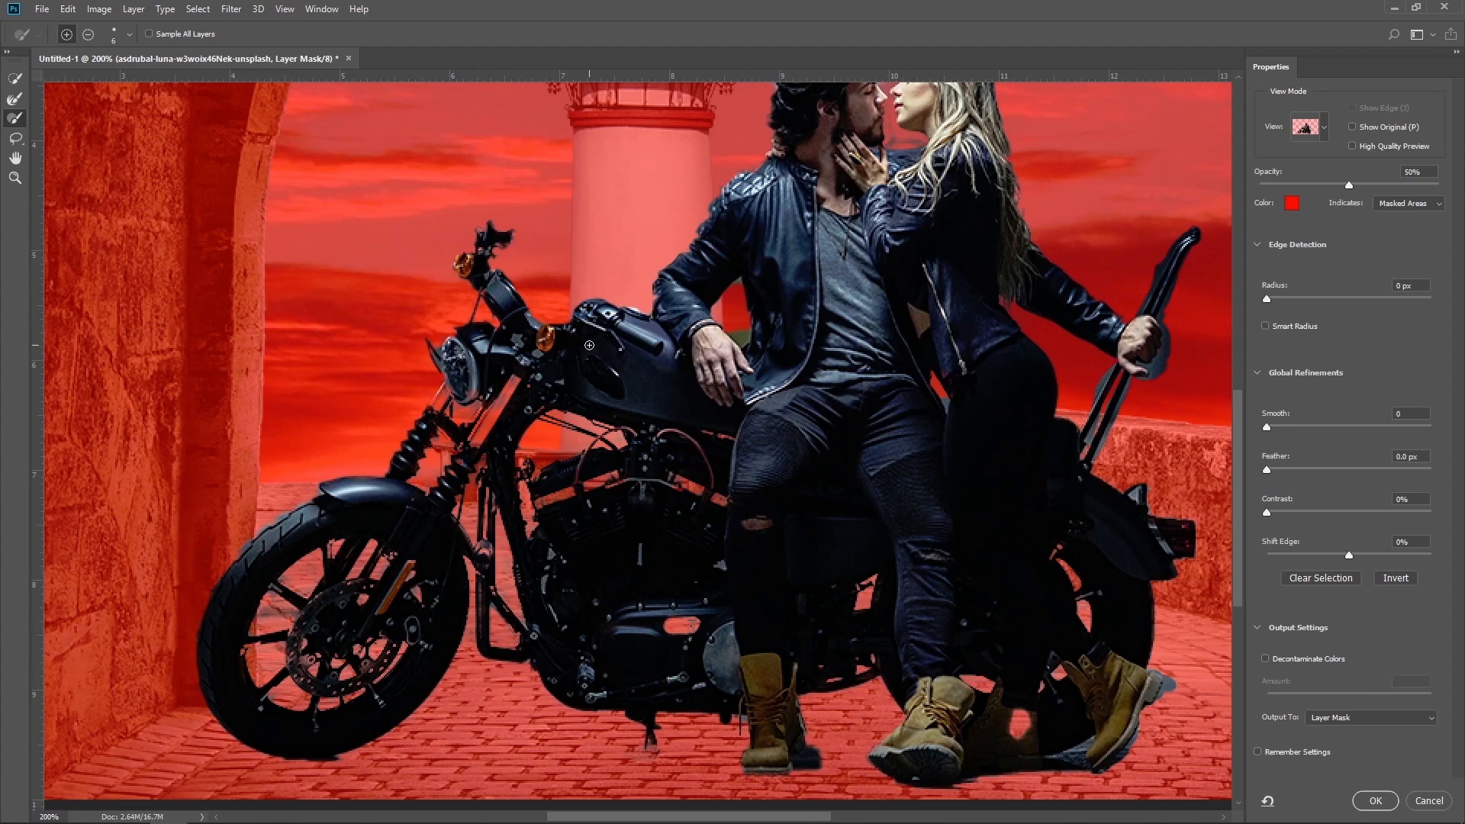
mouse_move(482, 277)
left_mouse_down()
mouse_move(512, 228)
mouse_move(482, 219)
mouse_move(470, 264)
mouse_move(464, 232)
mouse_move(522, 231)
mouse_move(459, 219)
mouse_move(469, 234)
mouse_move(472, 219)
mouse_move(440, 205)
mouse_move(450, 273)
left_mouse_up()
mouse_move(503, 210)
left_mouse_down()
mouse_move(527, 242)
mouse_move(512, 283)
mouse_move(528, 235)
mouse_move(497, 252)
left_mouse_up()
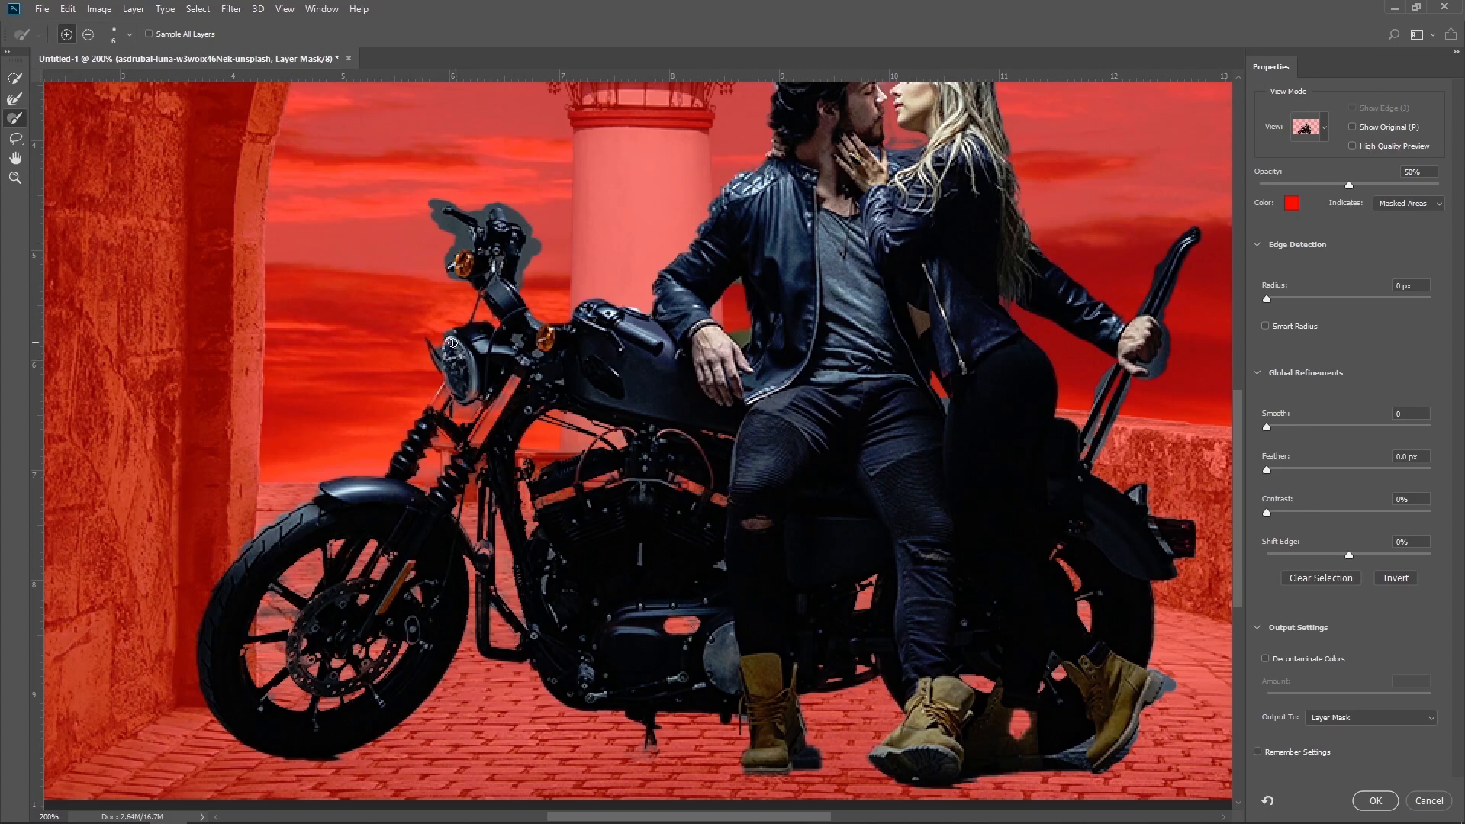
mouse_move(476, 363)
left_mouse_down()
mouse_move(428, 339)
mouse_move(450, 335)
mouse_move(430, 303)
mouse_move(461, 261)
mouse_move(440, 294)
left_mouse_up()
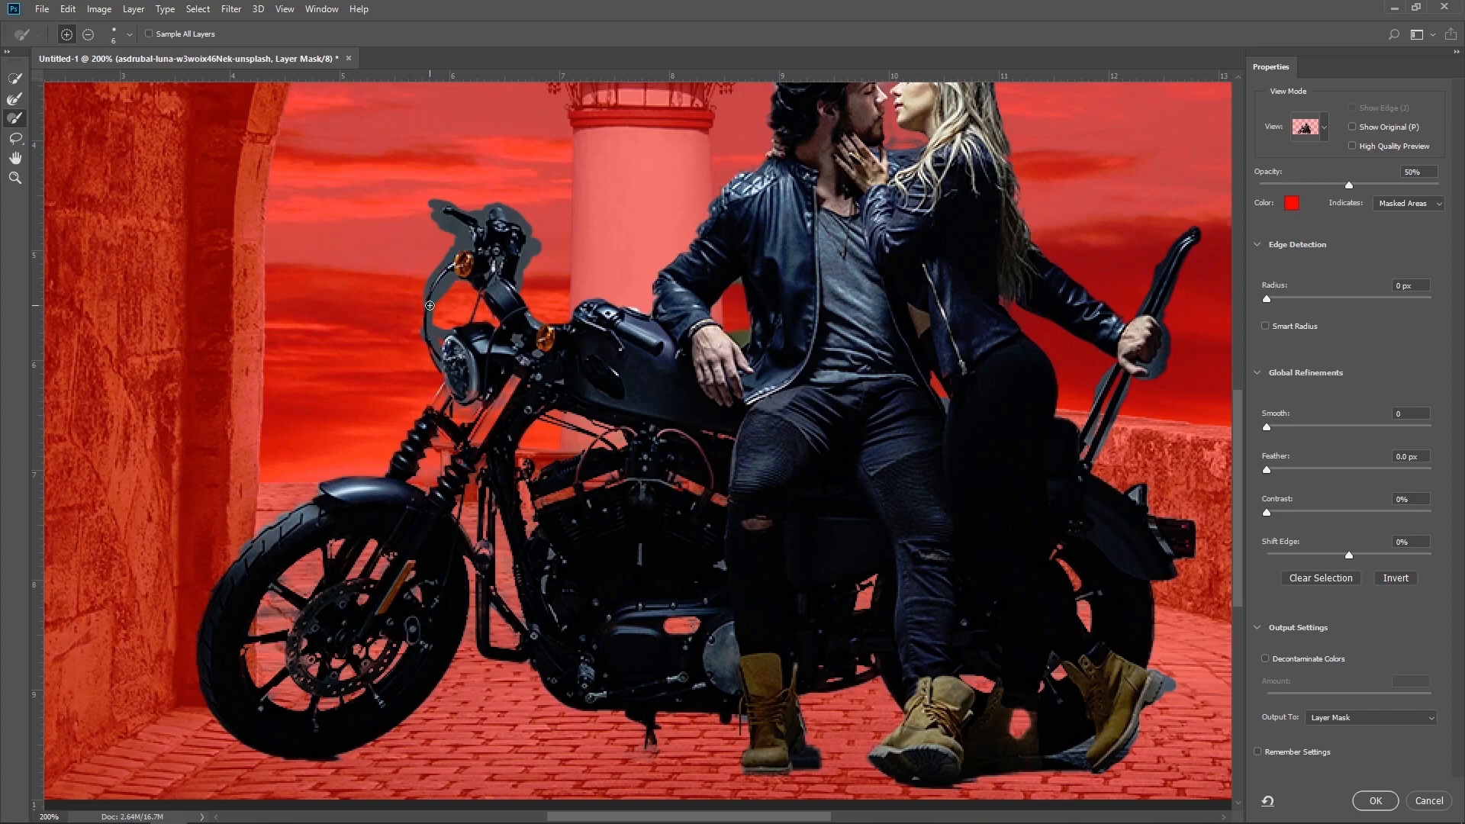
left_click_drag(439, 393, 450, 441)
left_click(1375, 800)
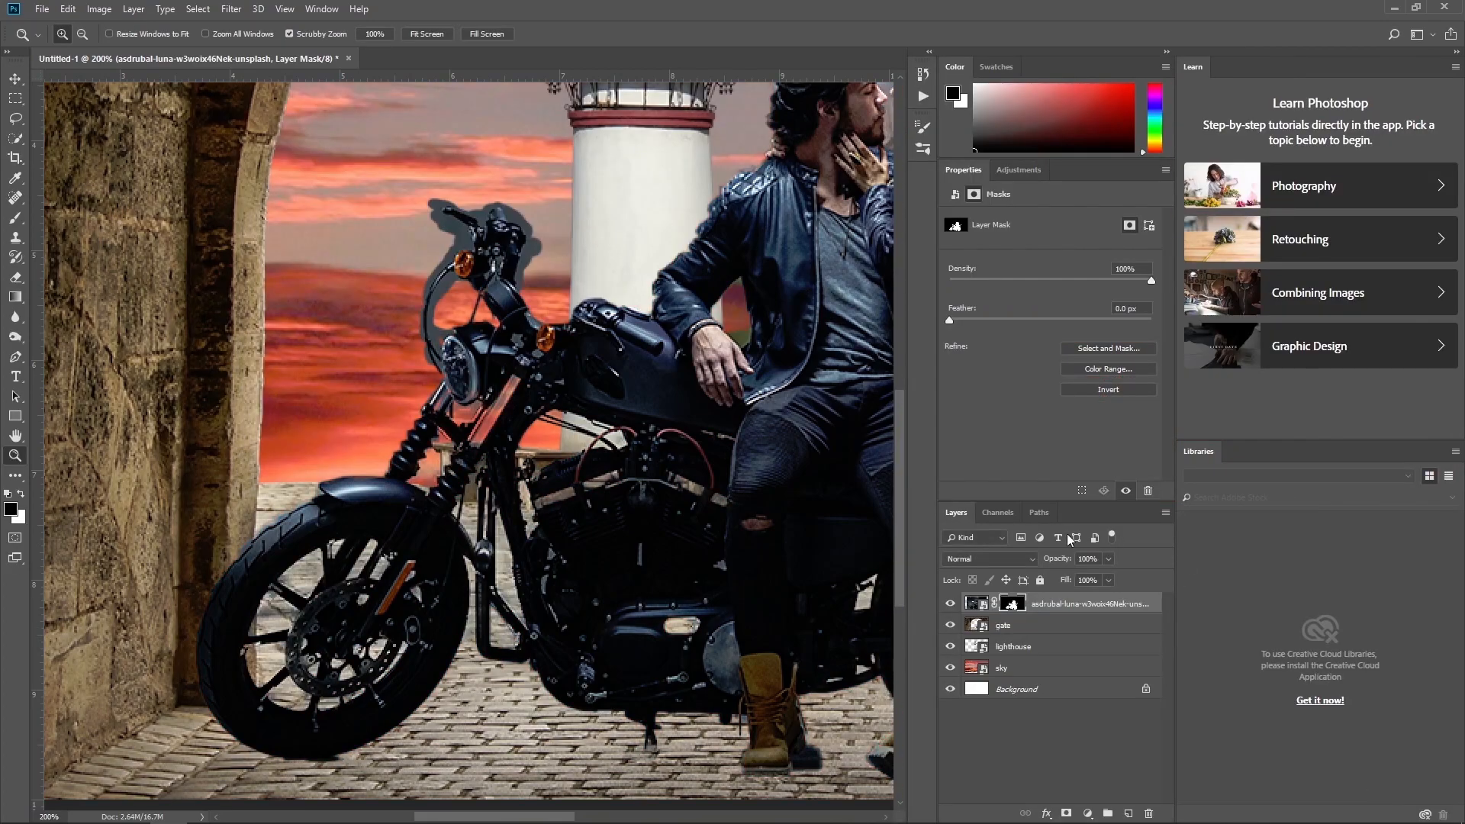
Set up the Brush tool for mask retouching by adjusting its tip and shrinking it to about 5 px.
left_click(16, 222)
left_click(77, 34)
left_click_drag(122, 120, 183, 119)
key("Return")
key("bracketleft")
key("bracketleft")
key("bracketleft")
key("bracketleft")
key("bracketleft")
key("bracketleft")
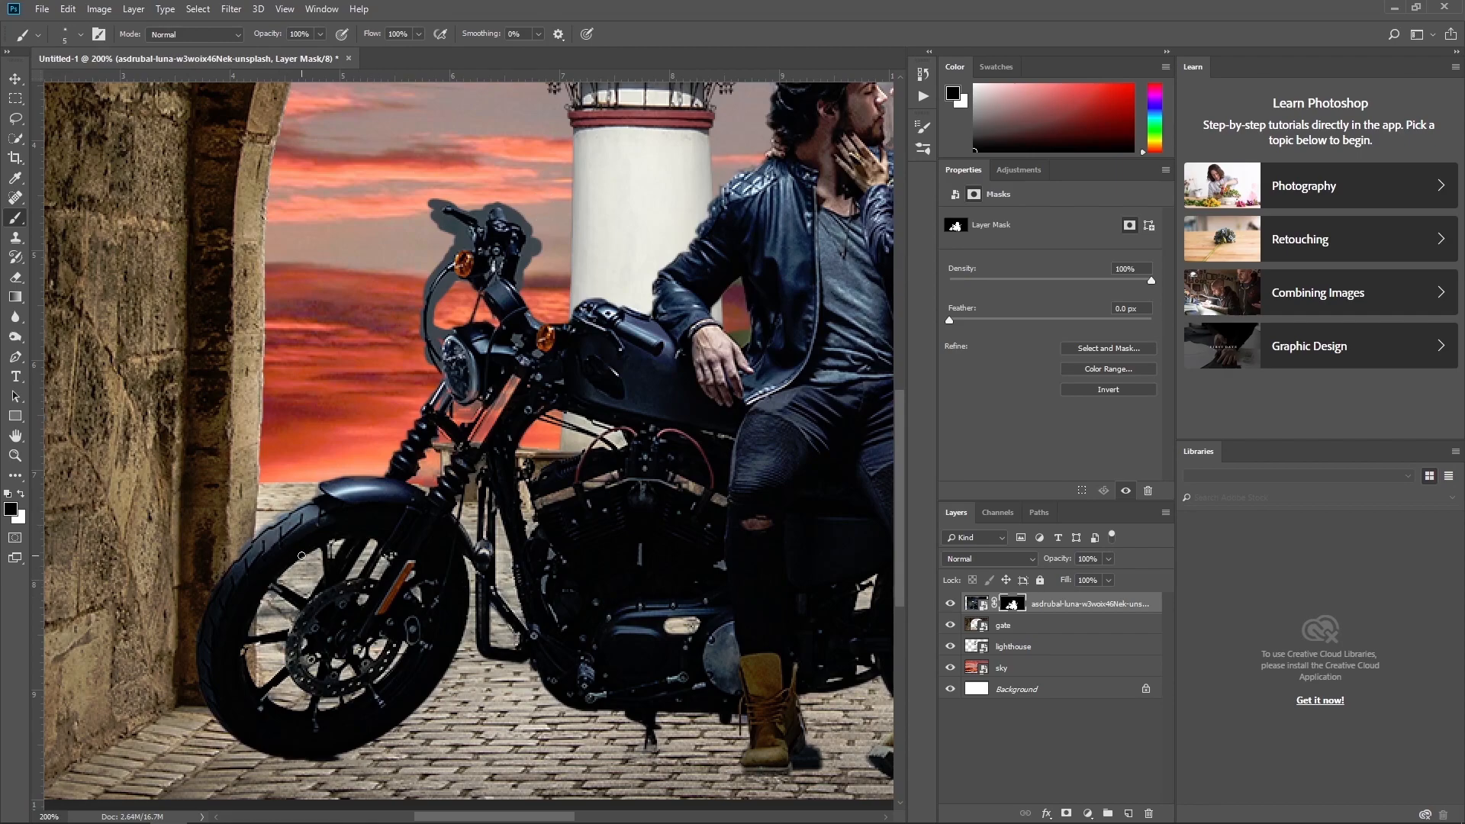
Switch the paint colour to black and mask out the grey halo beneath the tip of the motorcycle's brake lever.
key("x")
key("x")
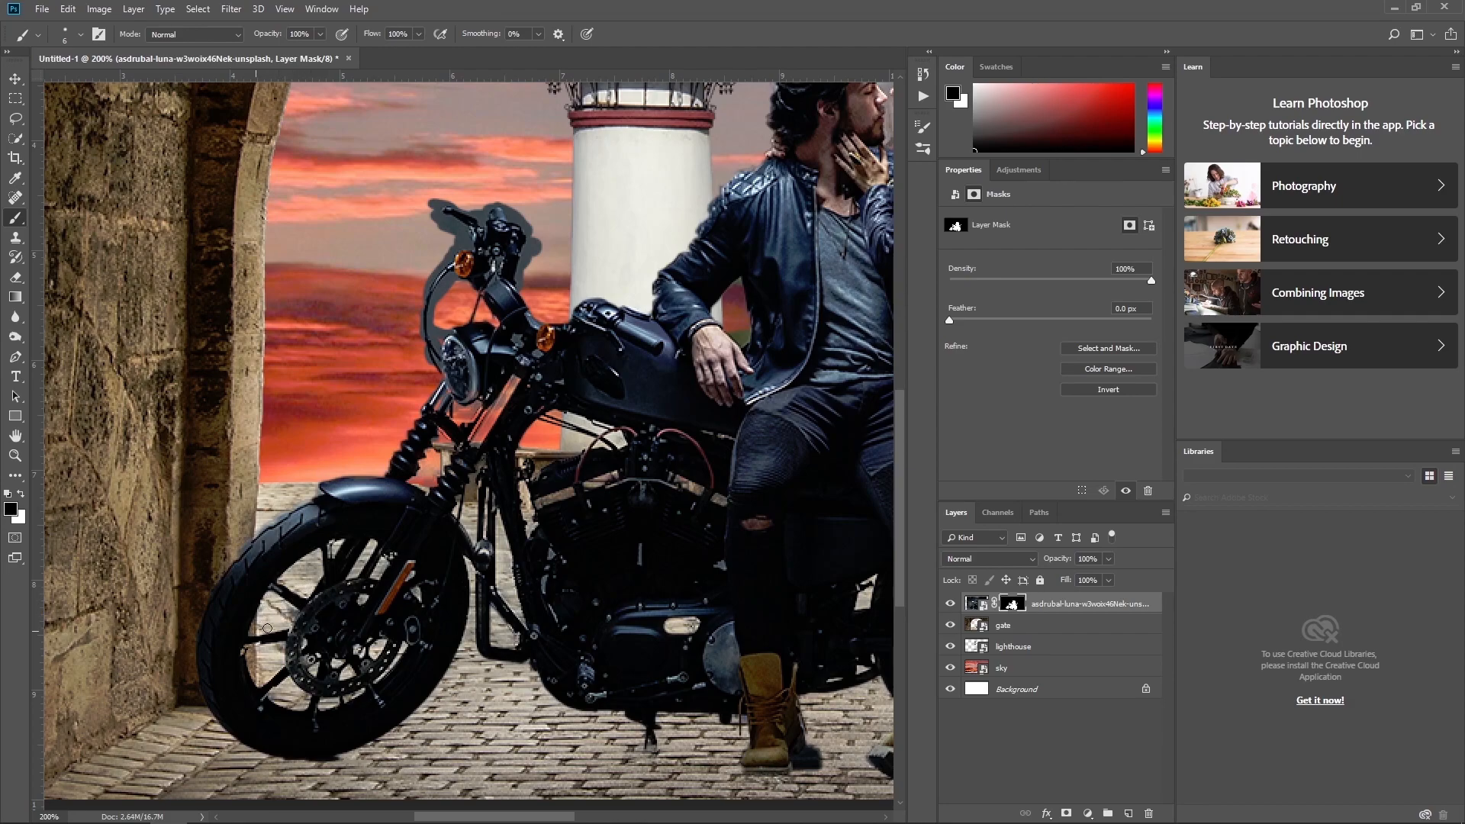
key("x")
key("x")
key("x")
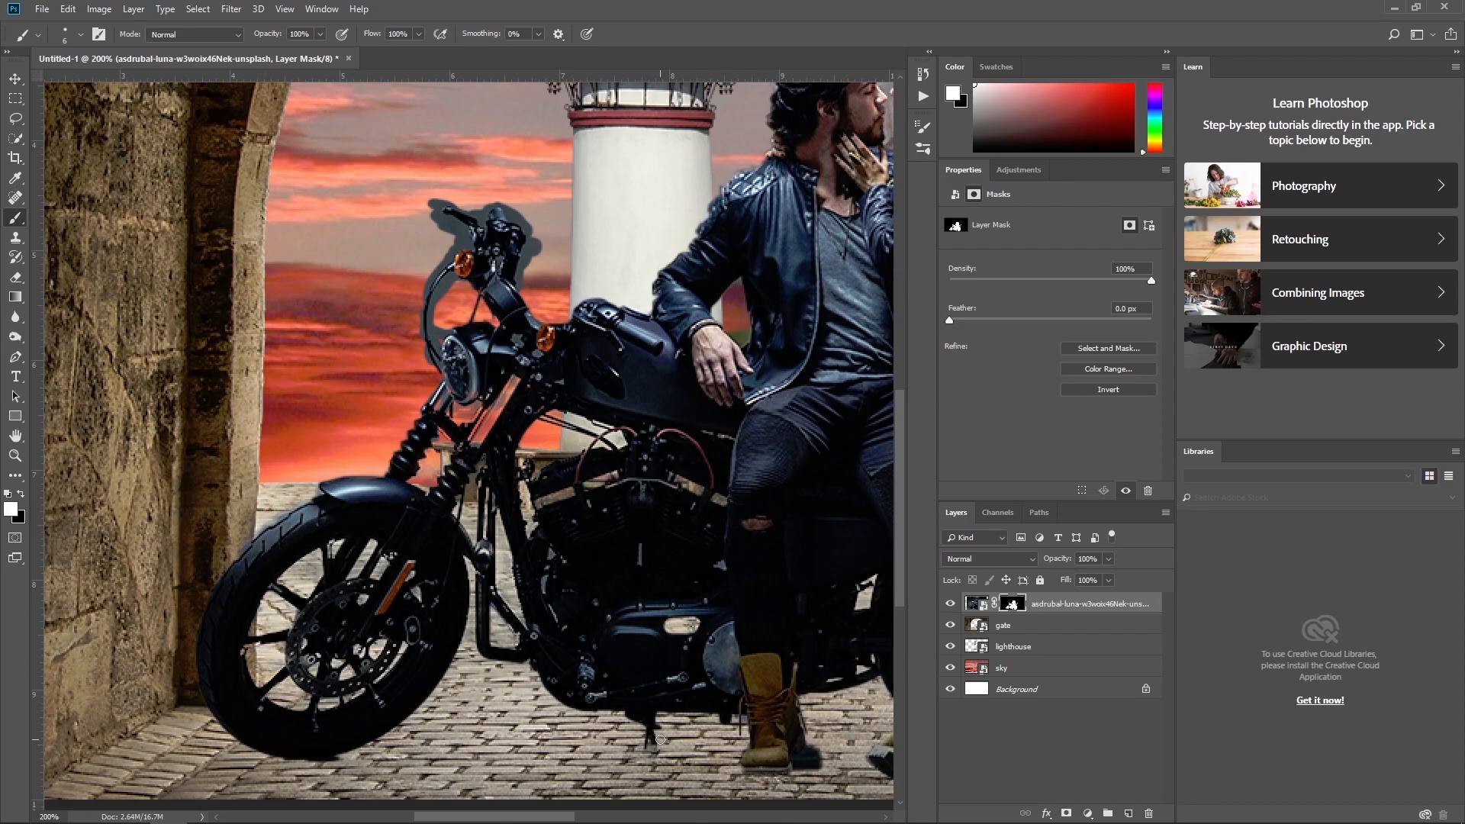
key("x")
key("x")
key("x")
left_click_drag(452, 229, 437, 218)
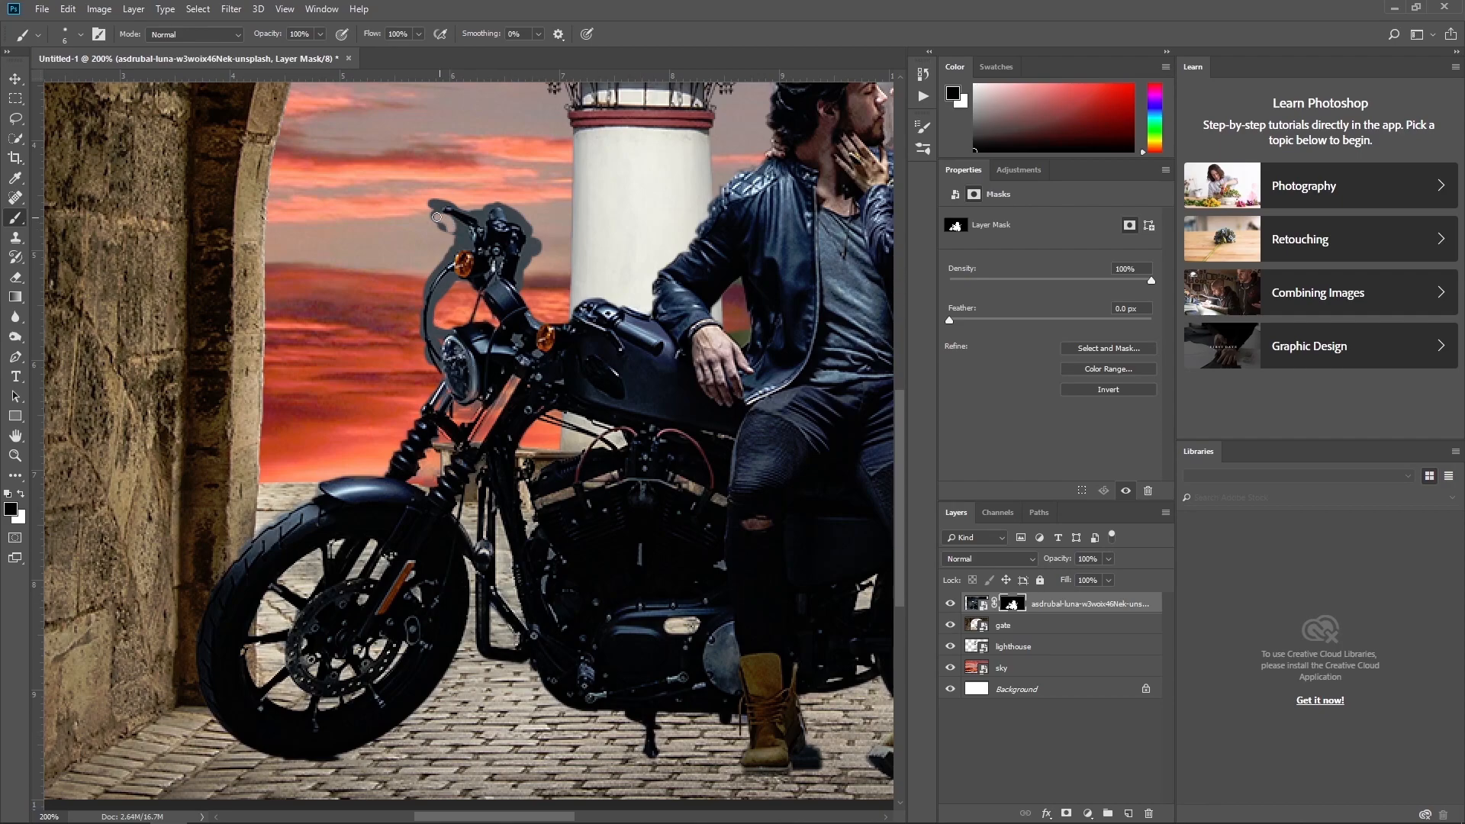
Mask out the grey halo on the rear side of the handlebar and gauge with a 6 px Brush.
left_click(15, 456)
left_click(492, 224)
left_click(492, 224)
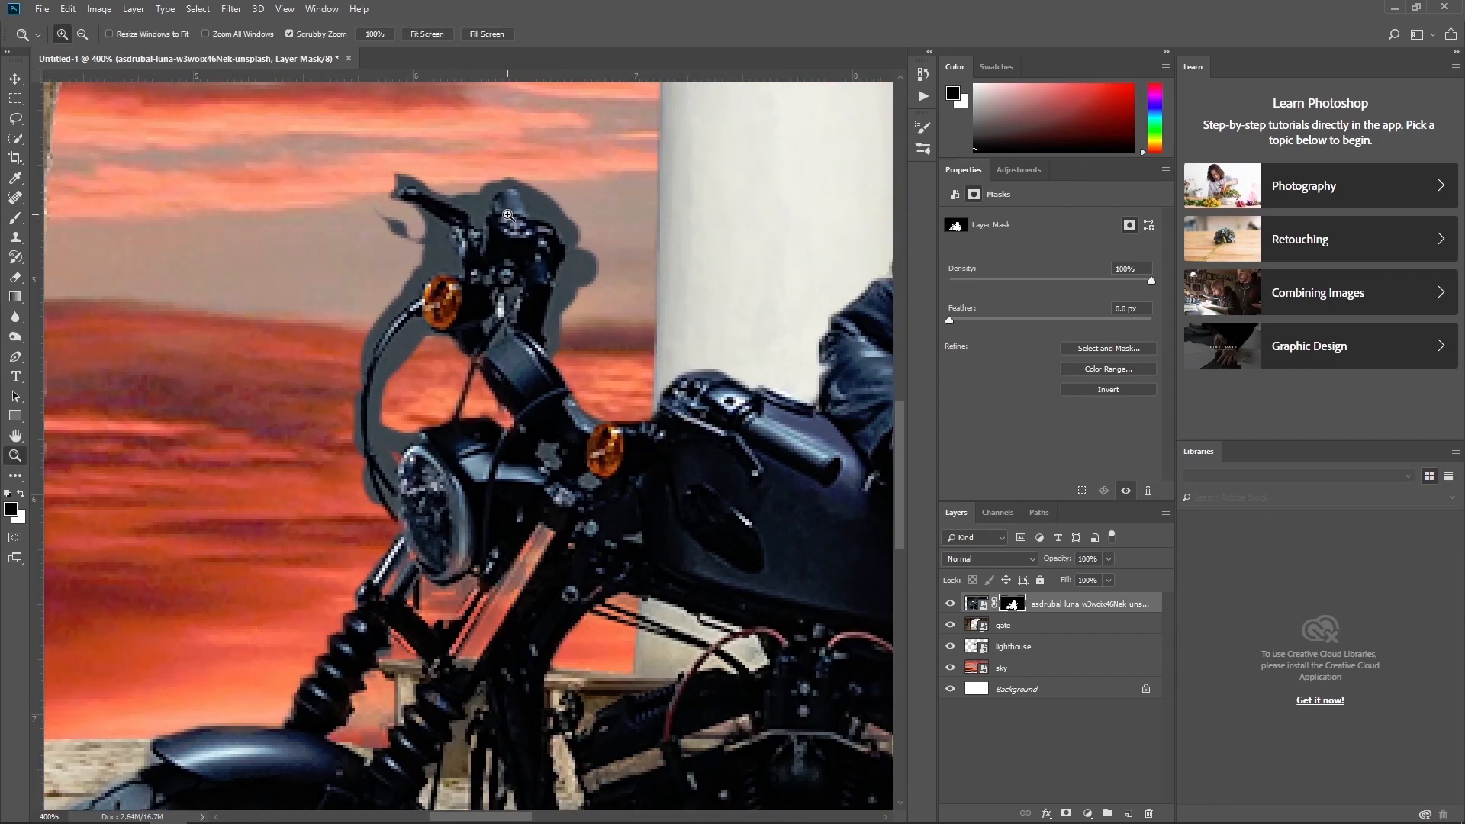
left_click(493, 224)
left_click(493, 224)
left_click(16, 218)
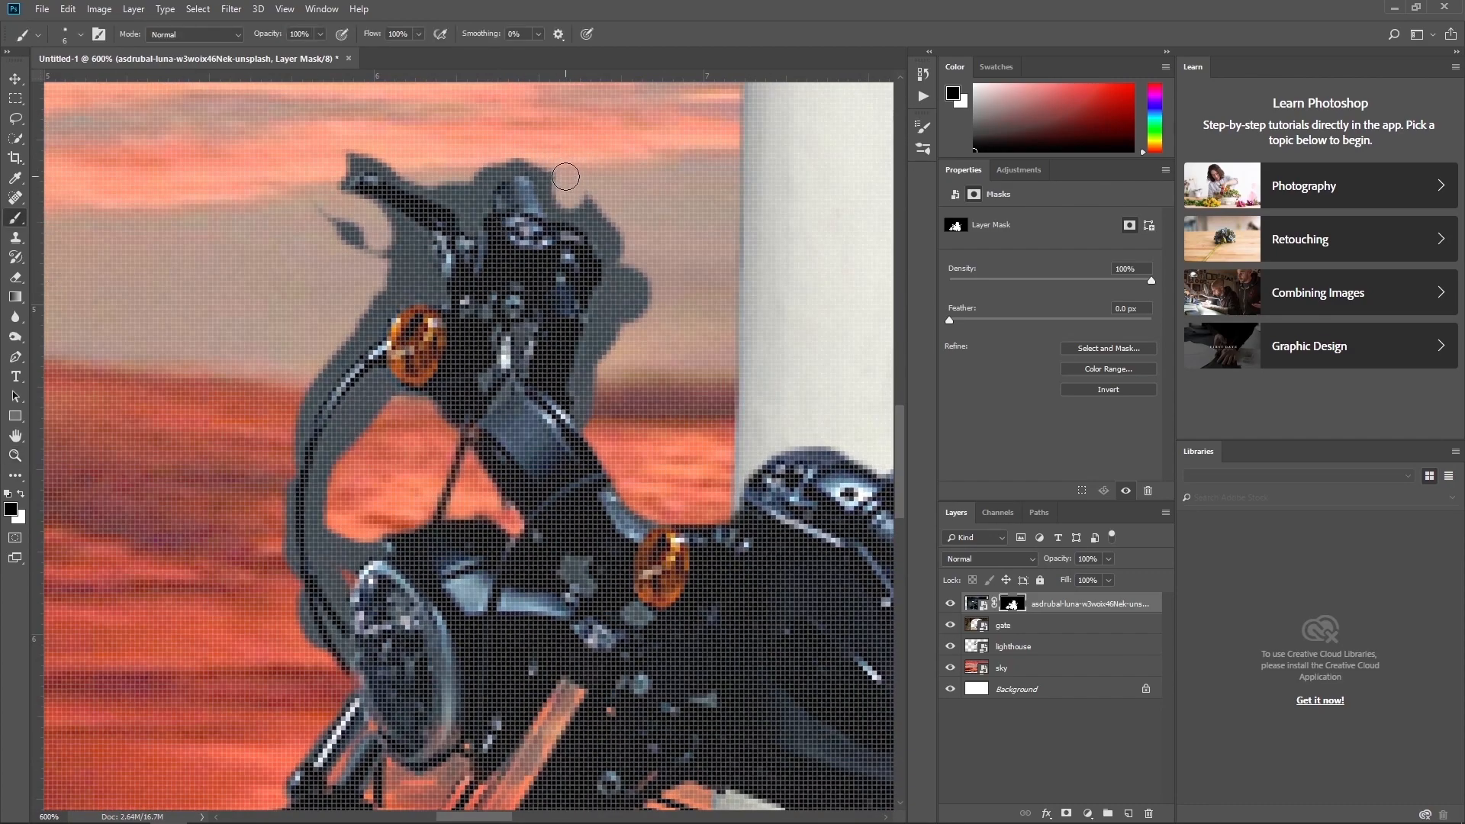
mouse_move(608, 242)
left_mouse_down()
mouse_move(641, 313)
mouse_move(643, 294)
left_mouse_up()
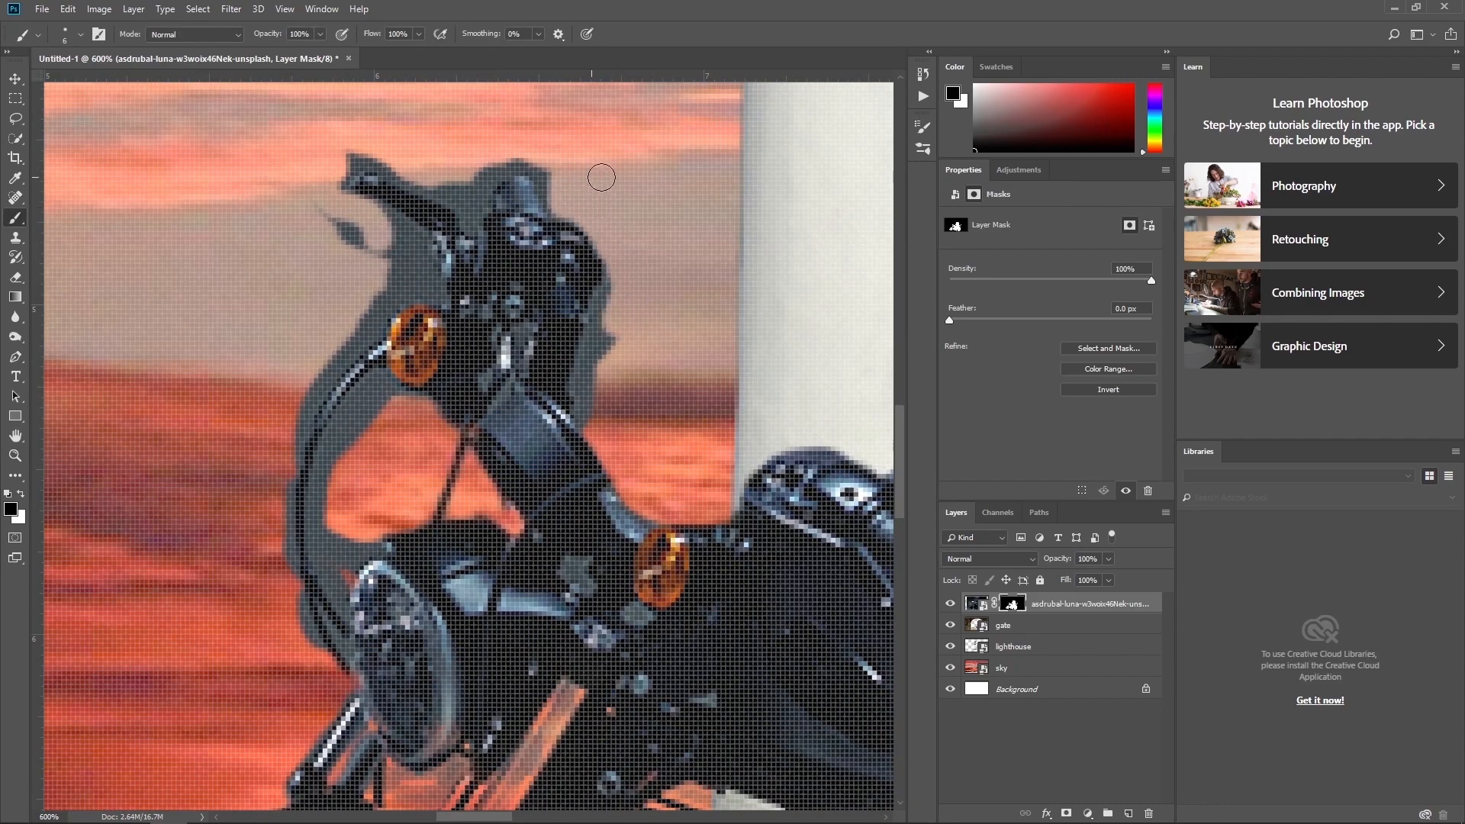
Mask out the grey halo around the brake lever and along the outer edge of the front cable, using a brush down to 3 px.
mouse_move(448, 191)
left_mouse_down()
mouse_move(366, 162)
mouse_move(334, 175)
left_mouse_up()
mouse_move(360, 221)
left_mouse_down()
mouse_move(400, 221)
mouse_move(422, 262)
mouse_move(413, 280)
mouse_move(402, 251)
mouse_move(361, 254)
mouse_move(376, 303)
mouse_move(356, 302)
mouse_move(377, 328)
mouse_move(297, 441)
left_mouse_up()
left_click_drag(379, 300, 356, 327)
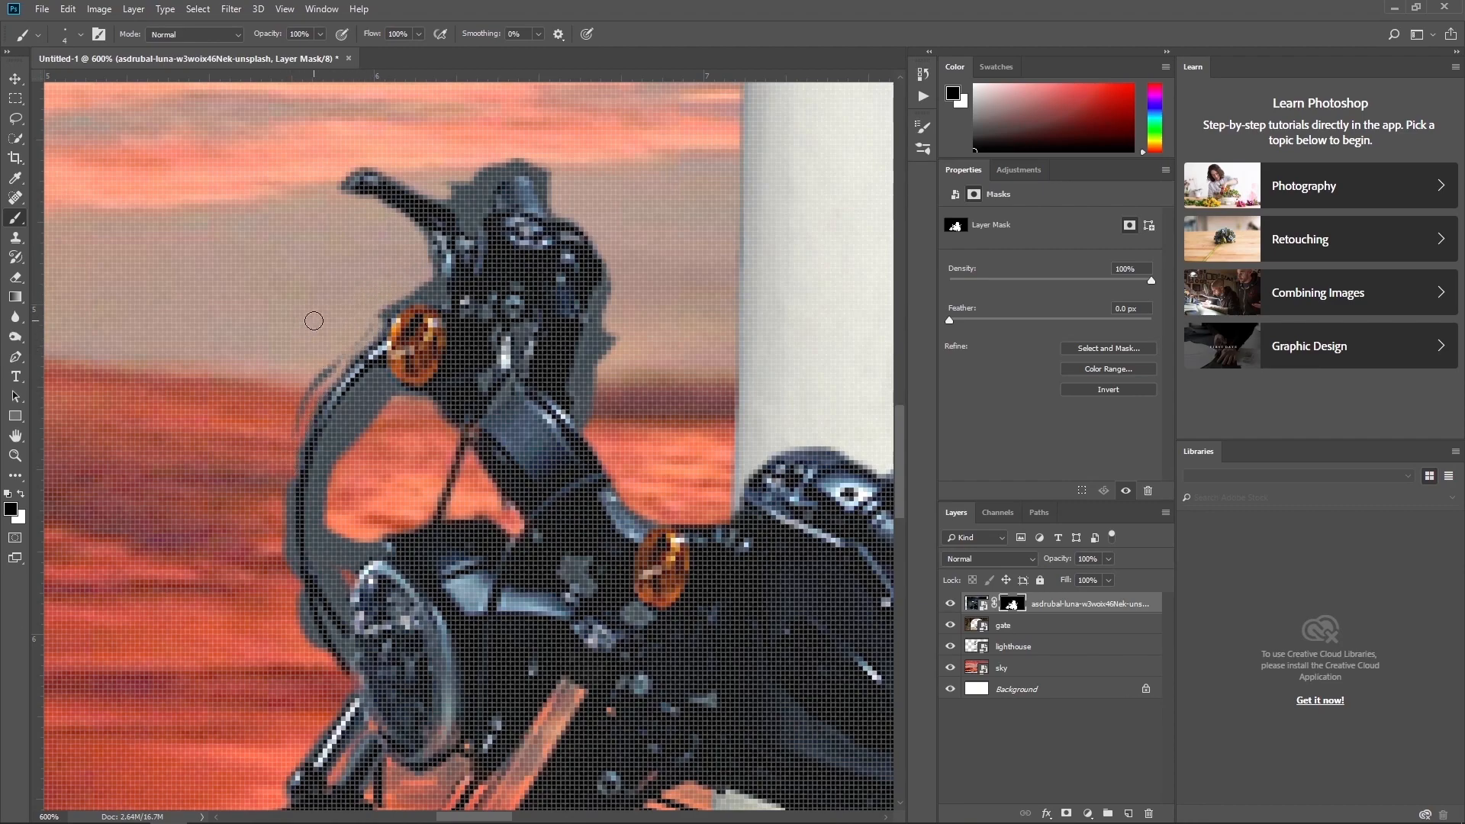
left_click_drag(330, 332, 302, 424)
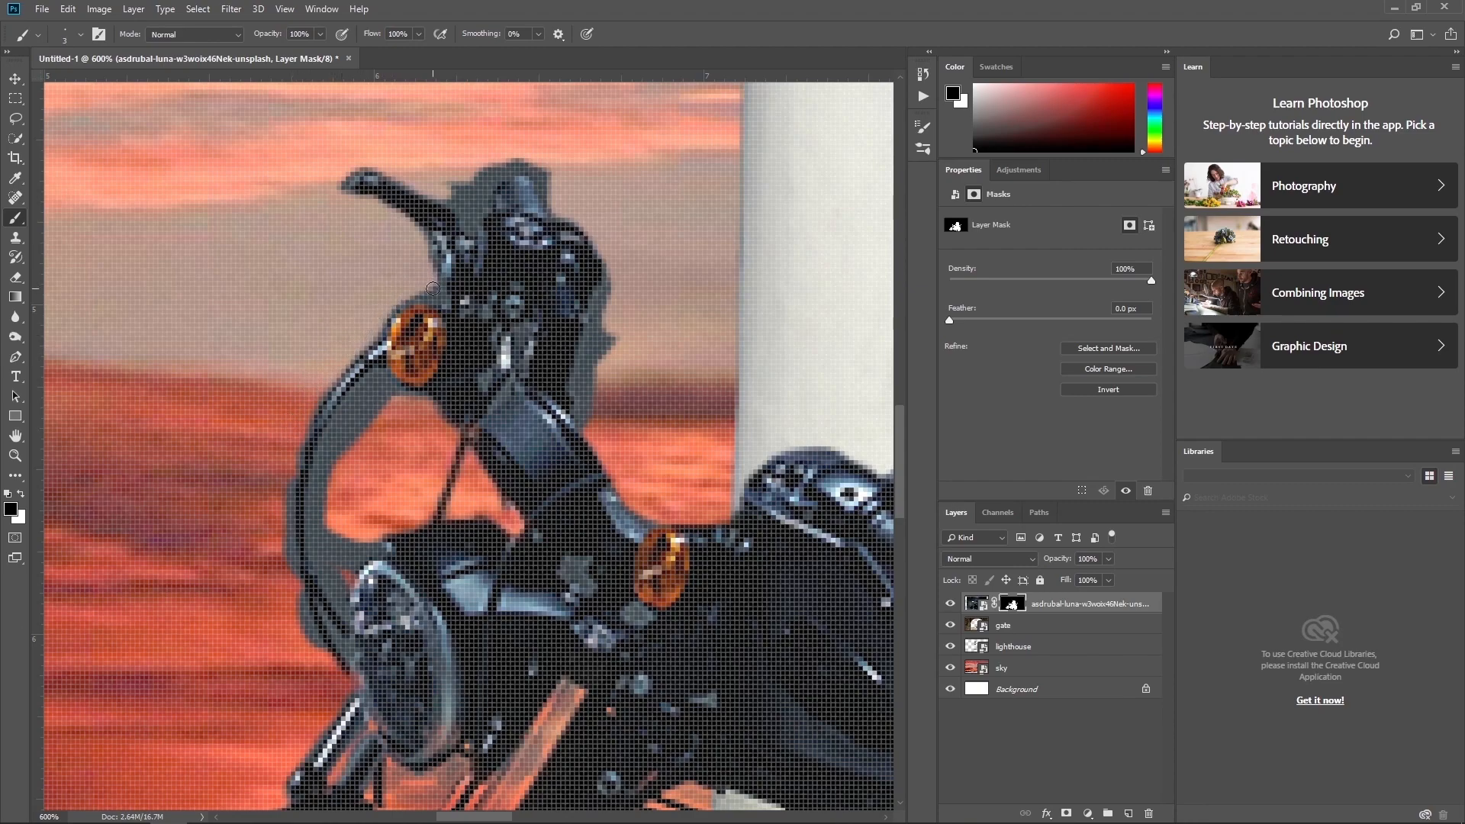
Mask out the grey areas between the lever and the gauge and along the rear edge of the handlebar mount.
key("bracketright")
key("bracketright")
mouse_move(465, 226)
left_mouse_down()
mouse_move(445, 198)
mouse_move(485, 194)
mouse_move(480, 207)
mouse_move(510, 167)
mouse_move(552, 200)
mouse_move(545, 168)
mouse_move(499, 165)
mouse_move(544, 166)
mouse_move(520, 160)
mouse_move(469, 192)
mouse_move(482, 162)
mouse_move(471, 217)
mouse_move(446, 178)
mouse_move(463, 209)
left_mouse_up()
mouse_move(601, 332)
left_mouse_down()
mouse_move(607, 259)
mouse_move(603, 361)
mouse_move(626, 274)
mouse_move(594, 383)
mouse_move(593, 359)
mouse_move(595, 418)
left_mouse_up()
key("bracketright")
key("bracketright")
key("bracketright")
key("bracketright")
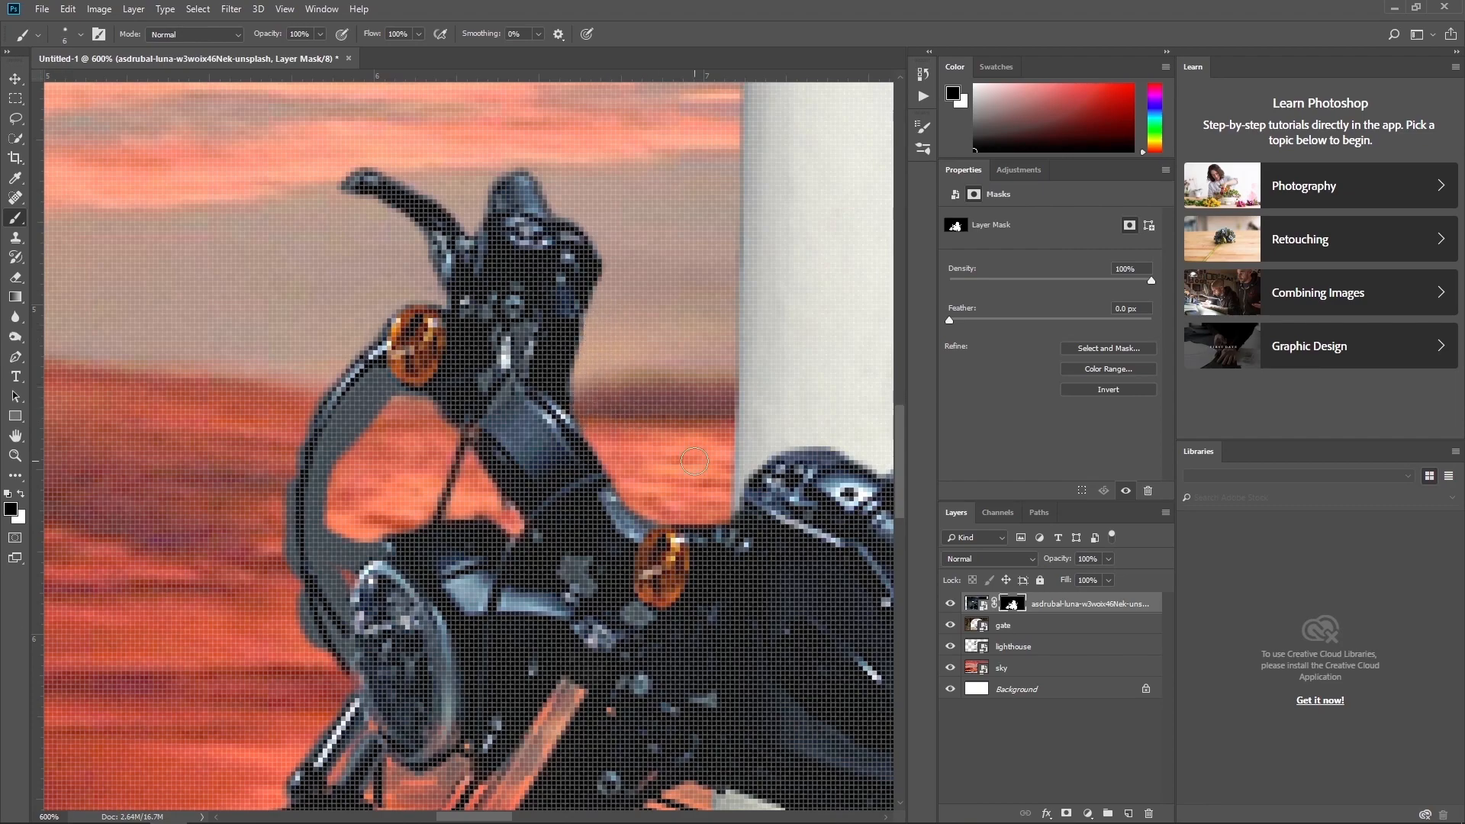
Clean the mask edge above the rear orange turn signal and mask out the grey area inside the front cable loop.
scroll(679, 408, "down", 1)
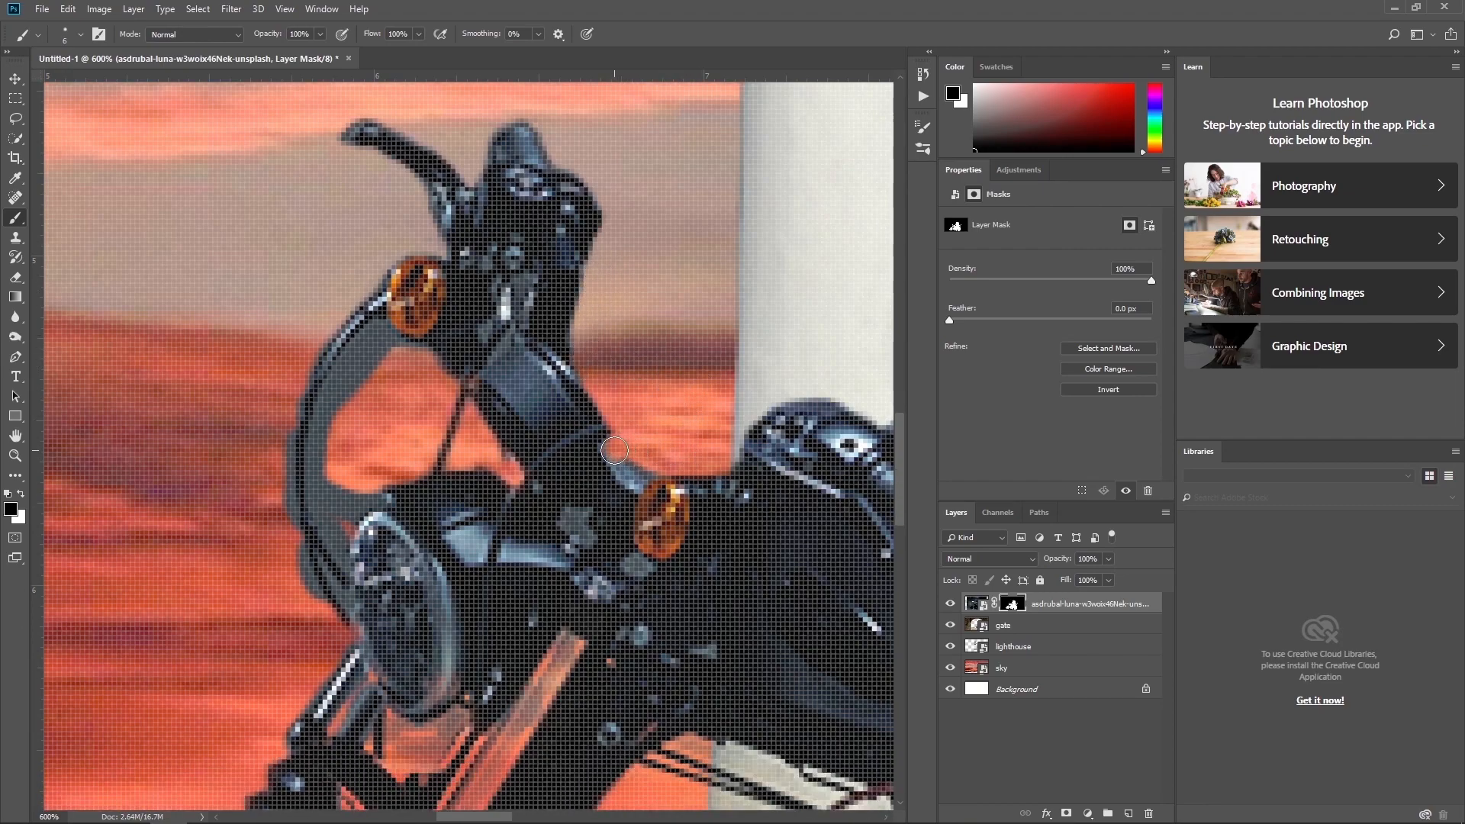
left_click_drag(614, 450, 637, 481)
key("bracketleft")
scroll(656, 402, "down", 3)
mouse_move(360, 314)
left_mouse_down()
mouse_move(373, 186)
mouse_move(417, 207)
mouse_move(363, 199)
mouse_move(341, 228)
mouse_move(313, 349)
mouse_move(327, 371)
mouse_move(335, 315)
mouse_move(386, 352)
mouse_move(356, 365)
mouse_move(340, 407)
mouse_move(312, 360)
left_mouse_up()
Mask out the thin gap between the cables beside the headlight with a 1 px Brush.
key("[")
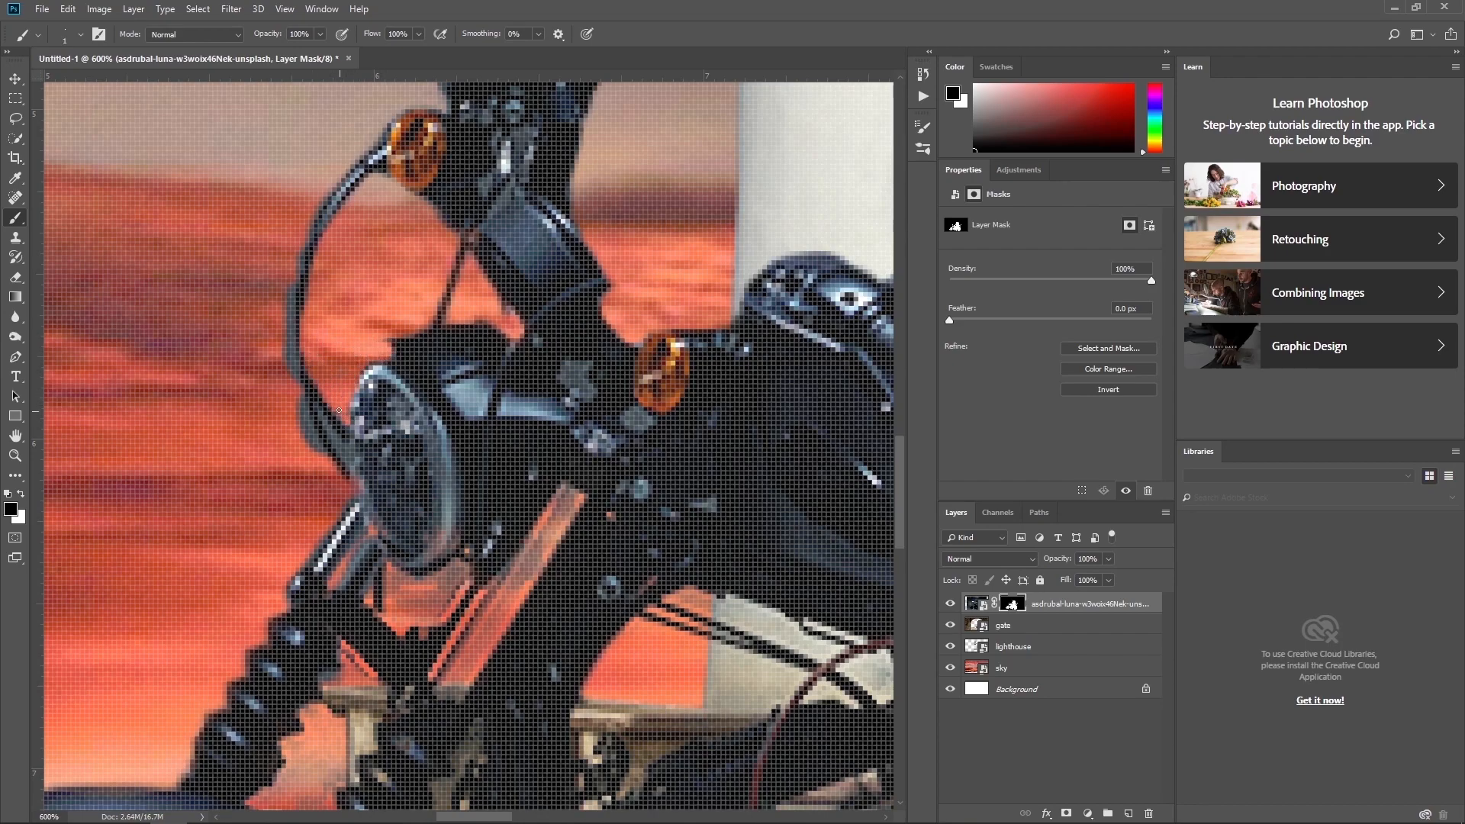
key("[")
left_click_drag(342, 452, 326, 419)
Mask out the grey remnants beneath the headlight and beside the upper fork tube with a 3 px Brush.
key("x")
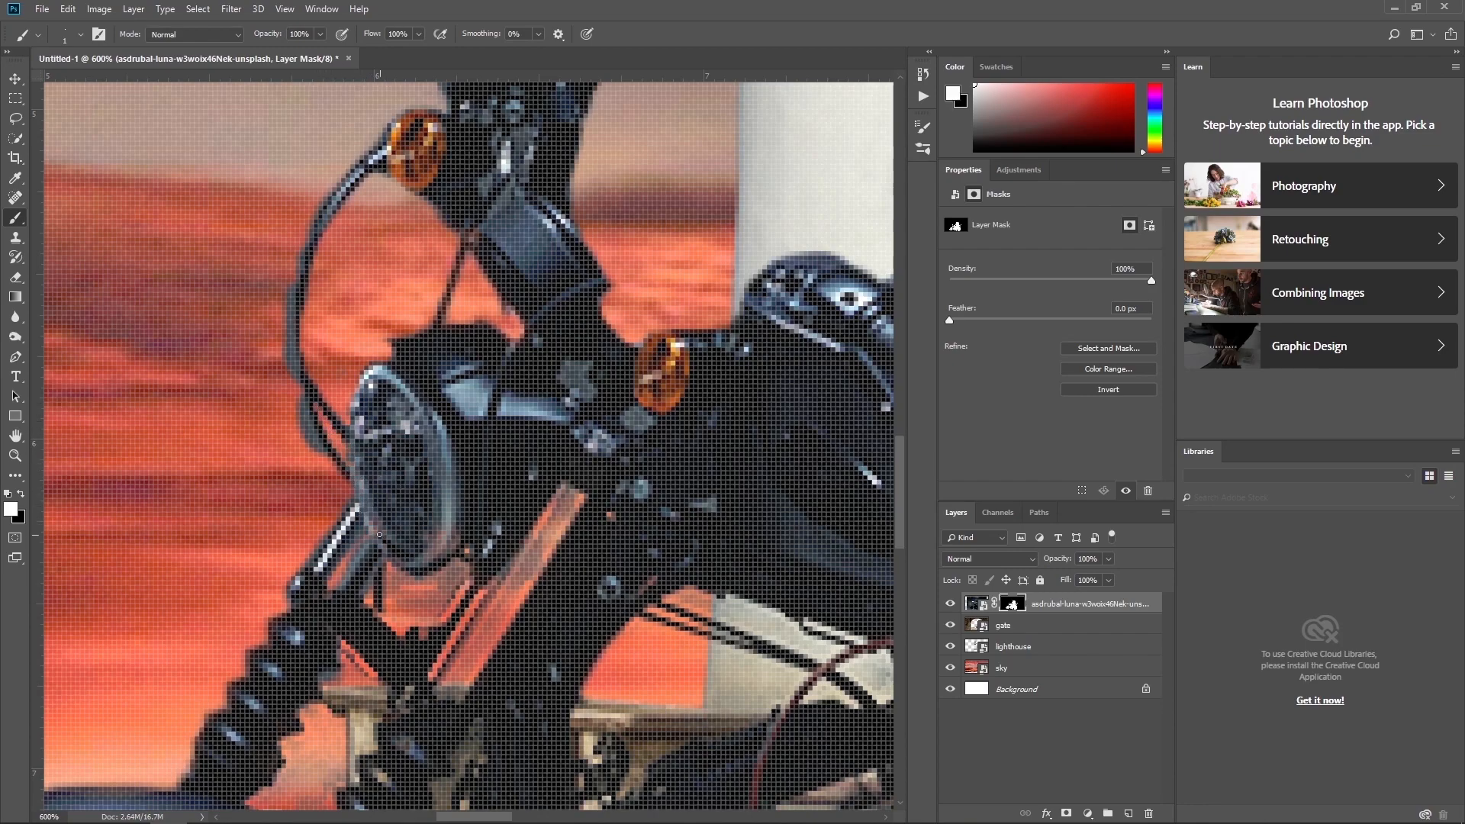
key("bracketright")
key("bracketright")
key("x")
mouse_move(441, 589)
left_mouse_down()
mouse_move(425, 610)
mouse_move(466, 579)
mouse_move(435, 615)
mouse_move(438, 641)
mouse_move(390, 620)
mouse_move(445, 625)
mouse_move(398, 624)
left_mouse_up()
key("x")
key("x")
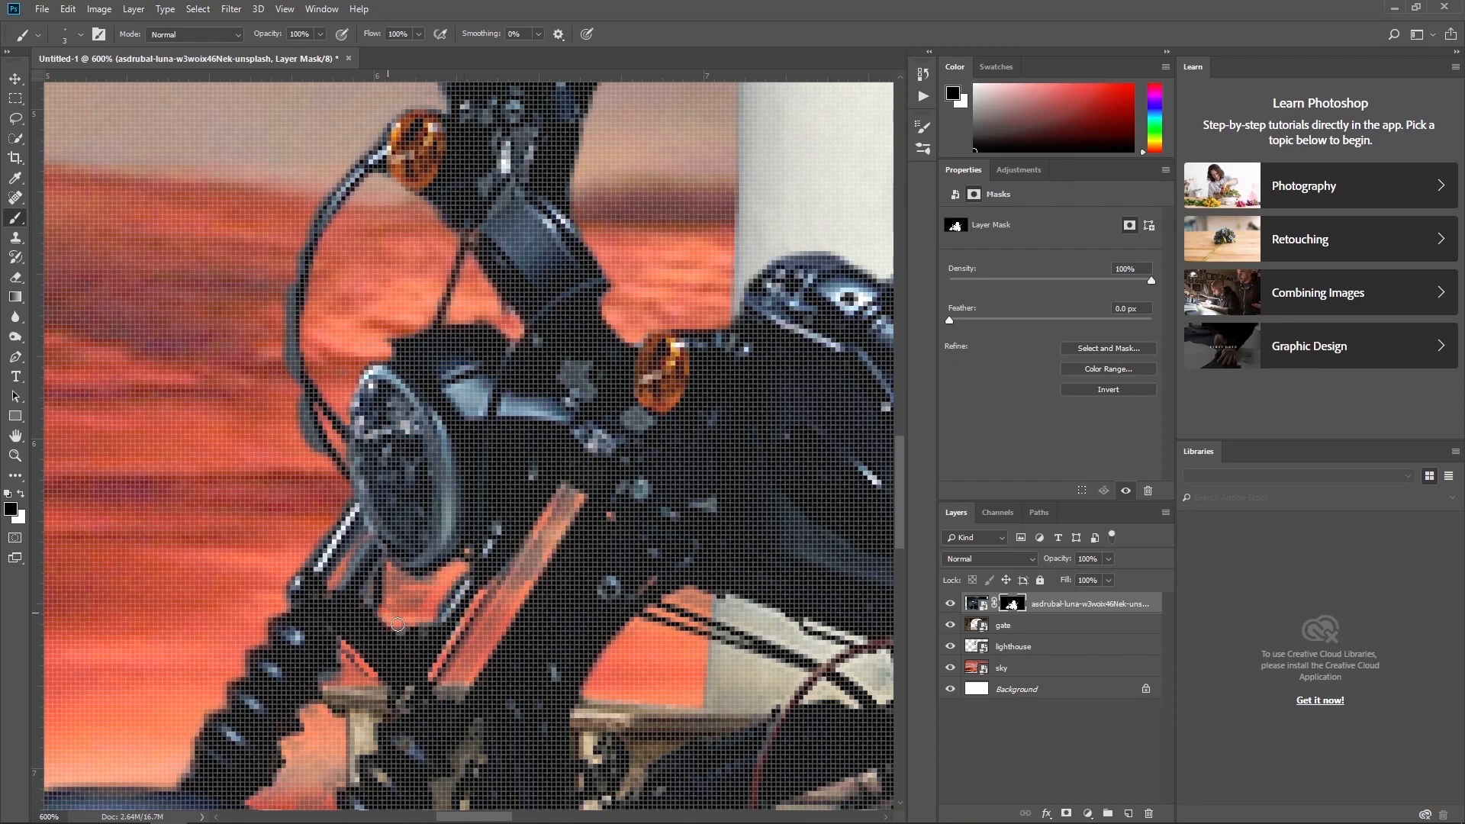
left_click_drag(395, 570, 399, 580)
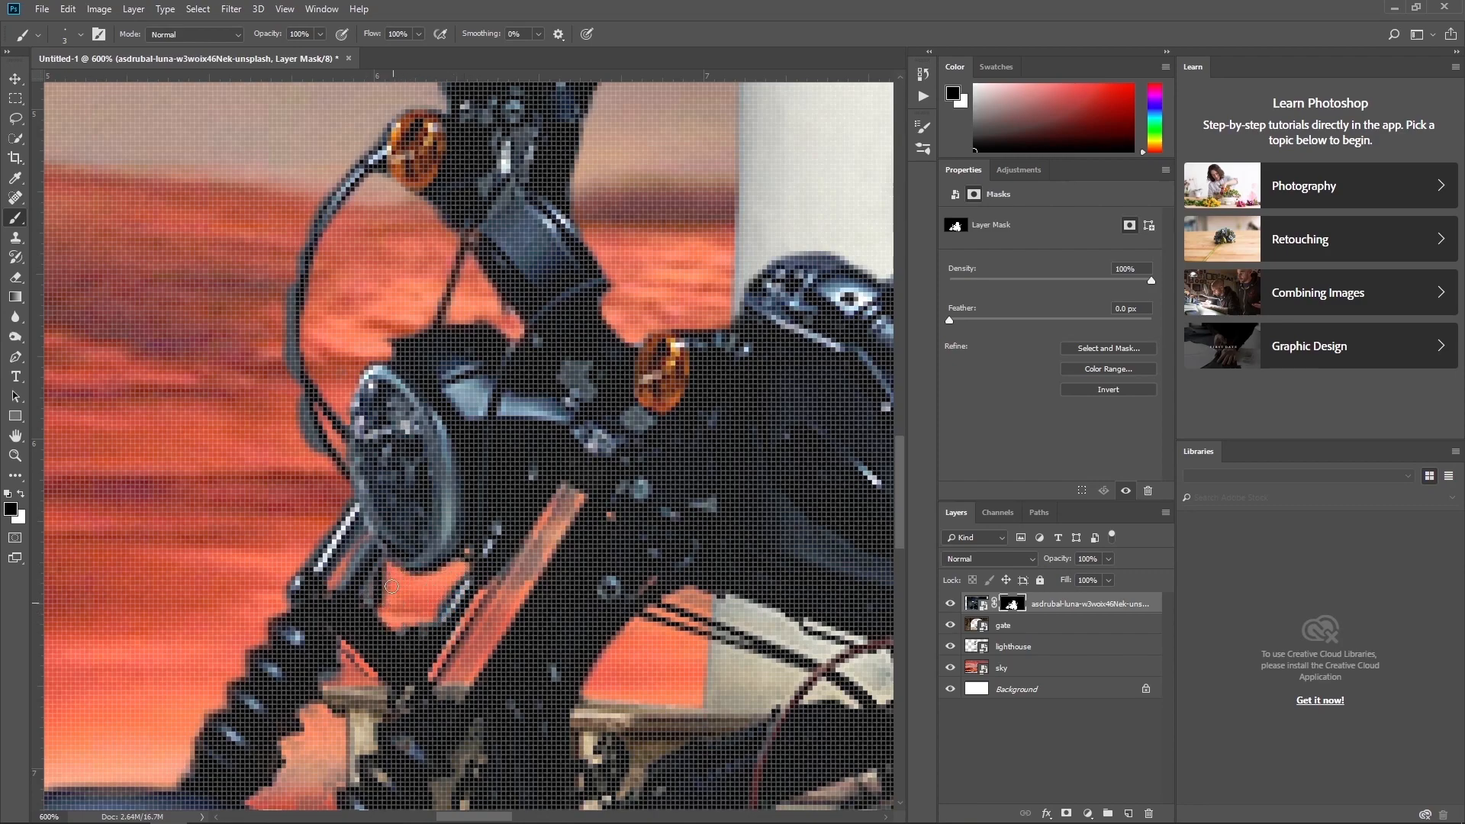
left_click_drag(365, 550, 334, 583)
Trim the remaining grey fringe along the outside of the front cable loop with a 2 px Brush.
left_click_drag(303, 401, 326, 456)
scroll(259, 253, "up", 1)
left_click_drag(299, 258, 295, 397)
key("x")
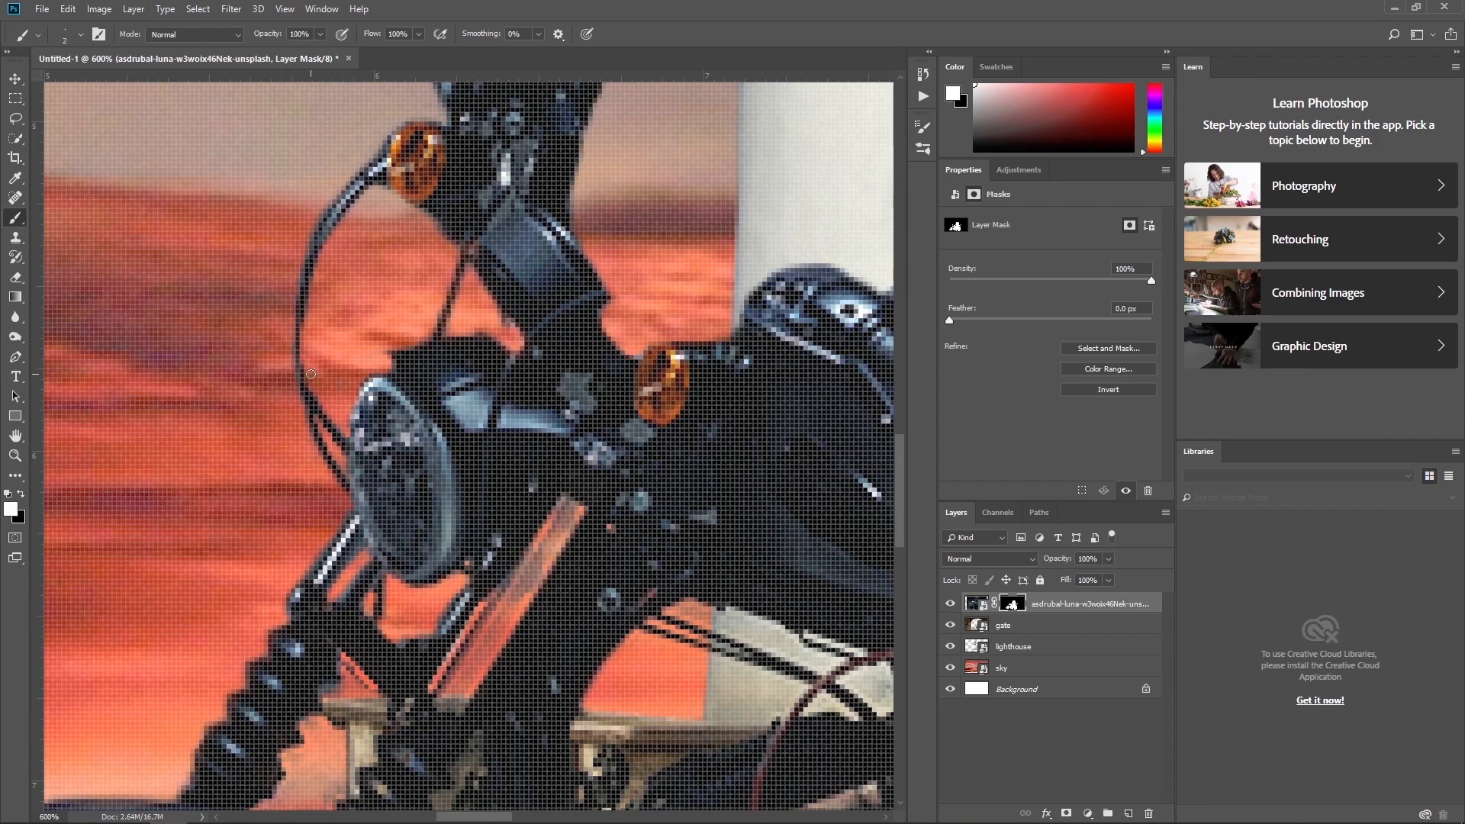
key("x")
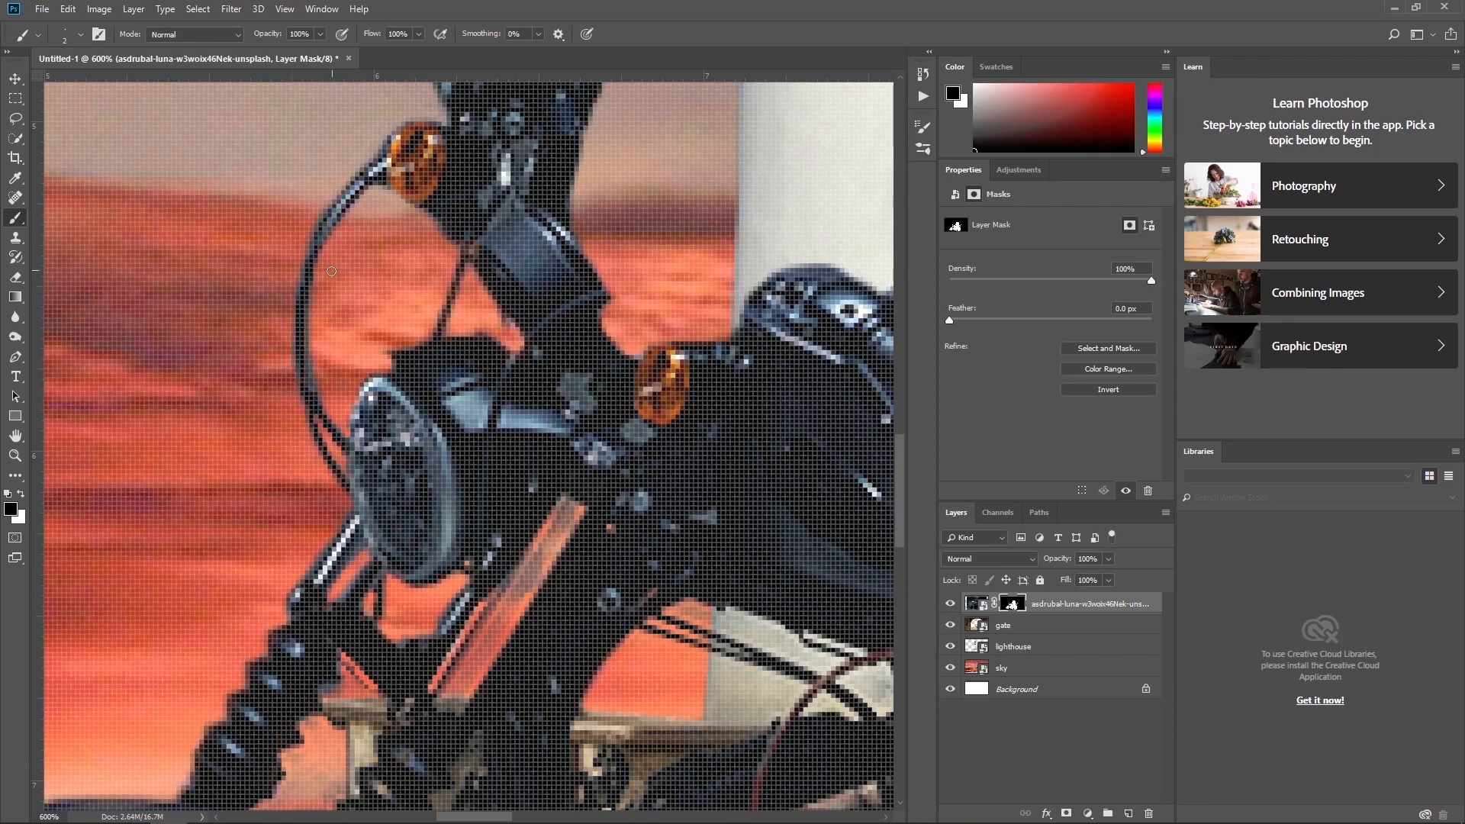
mouse_move(309, 332)
left_mouse_down()
mouse_move(326, 393)
mouse_move(284, 356)
left_mouse_up()
Mask out the leftover streaks in the gap between the fork tubes below the headlight with a 2 px Brush.
key("x")
key("x")
scroll(398, 313, "down", 1)
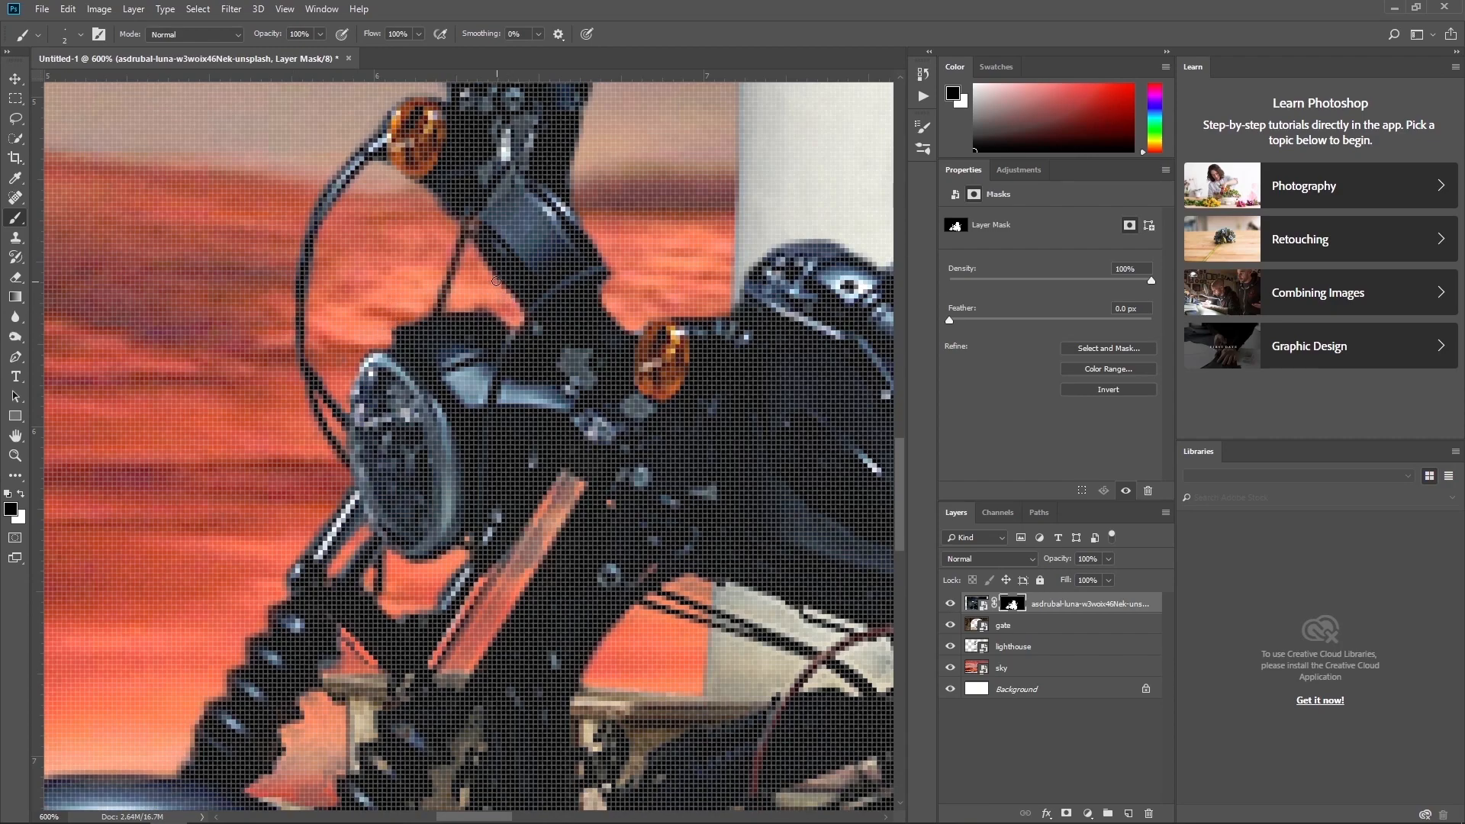
scroll(514, 288, "up", 5)
scroll(549, 367, "down", 8)
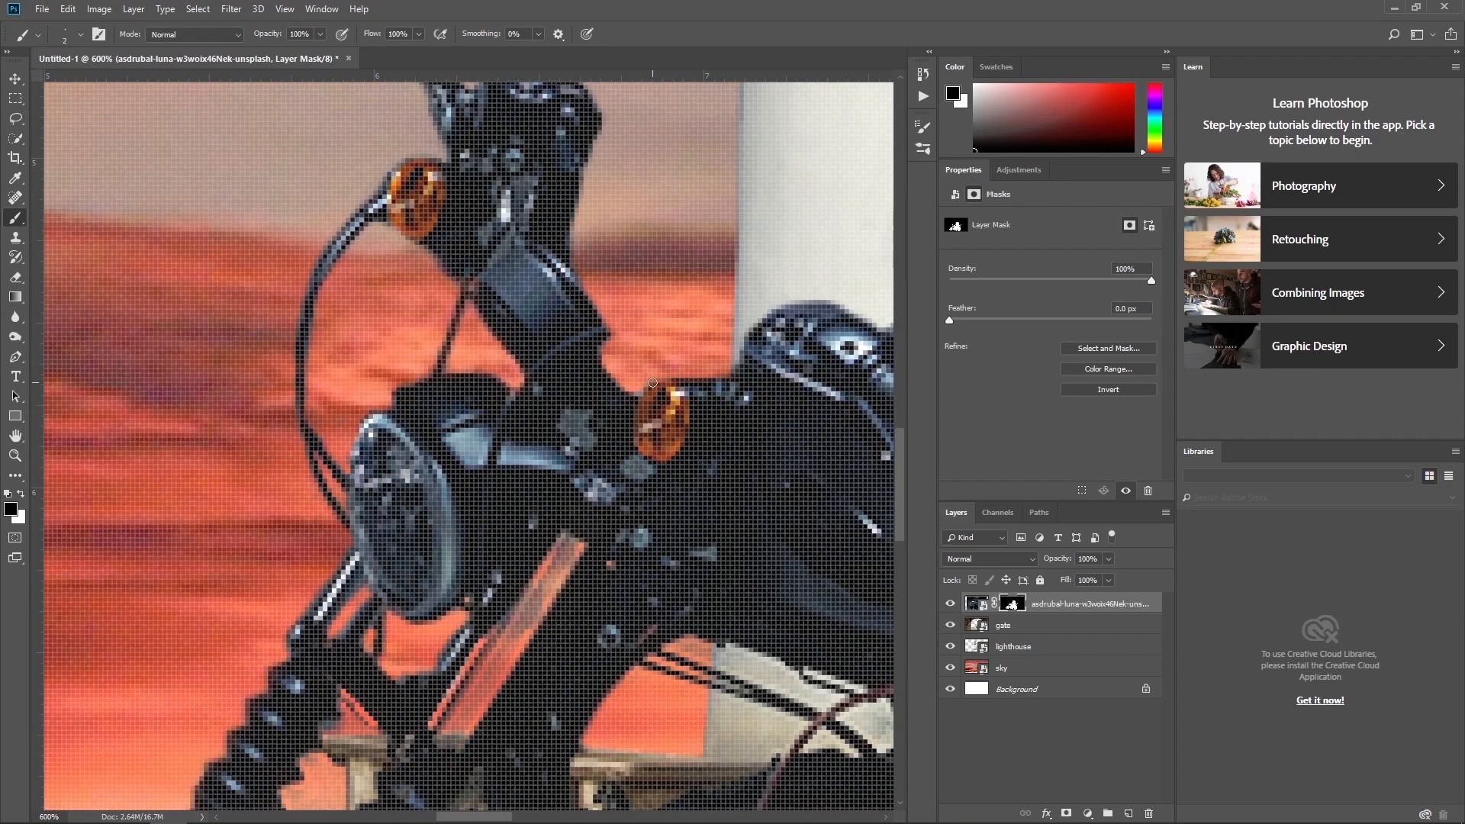
mouse_move(574, 431)
left_mouse_down()
mouse_move(518, 483)
mouse_move(539, 479)
mouse_move(526, 514)
mouse_move(505, 495)
mouse_move(444, 588)
mouse_move(437, 603)
mouse_move(458, 621)
mouse_move(512, 526)
mouse_move(496, 552)
mouse_move(483, 531)
mouse_move(450, 591)
left_mouse_up()
mouse_move(339, 588)
left_mouse_down()
mouse_move(365, 597)
mouse_move(355, 615)
mouse_move(333, 603)
mouse_move(346, 596)
left_mouse_up()
Retouch the mask gap between the fork boots just above the front fender, enlarging the brush to 8 px.
scroll(340, 587, "down", 1)
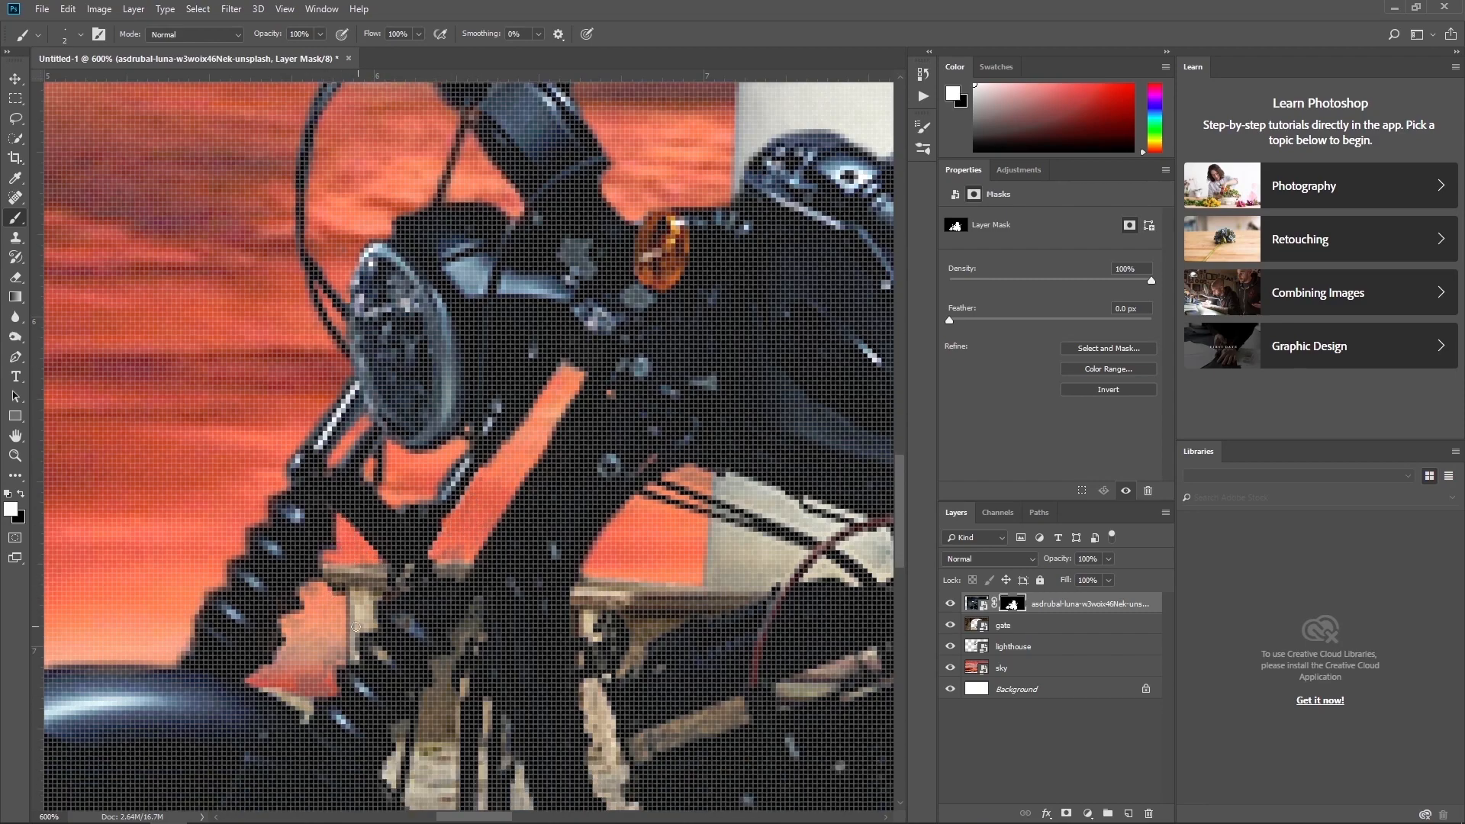
mouse_move(309, 650)
left_mouse_down()
mouse_move(361, 658)
mouse_move(356, 620)
mouse_move(351, 636)
mouse_move(385, 660)
mouse_move(319, 645)
mouse_move(325, 666)
mouse_move(314, 603)
mouse_move(341, 640)
mouse_move(324, 610)
mouse_move(302, 670)
left_mouse_up()
key("x")
key("x")
key("]")
key("]")
key("]")
key("]")
key("]")
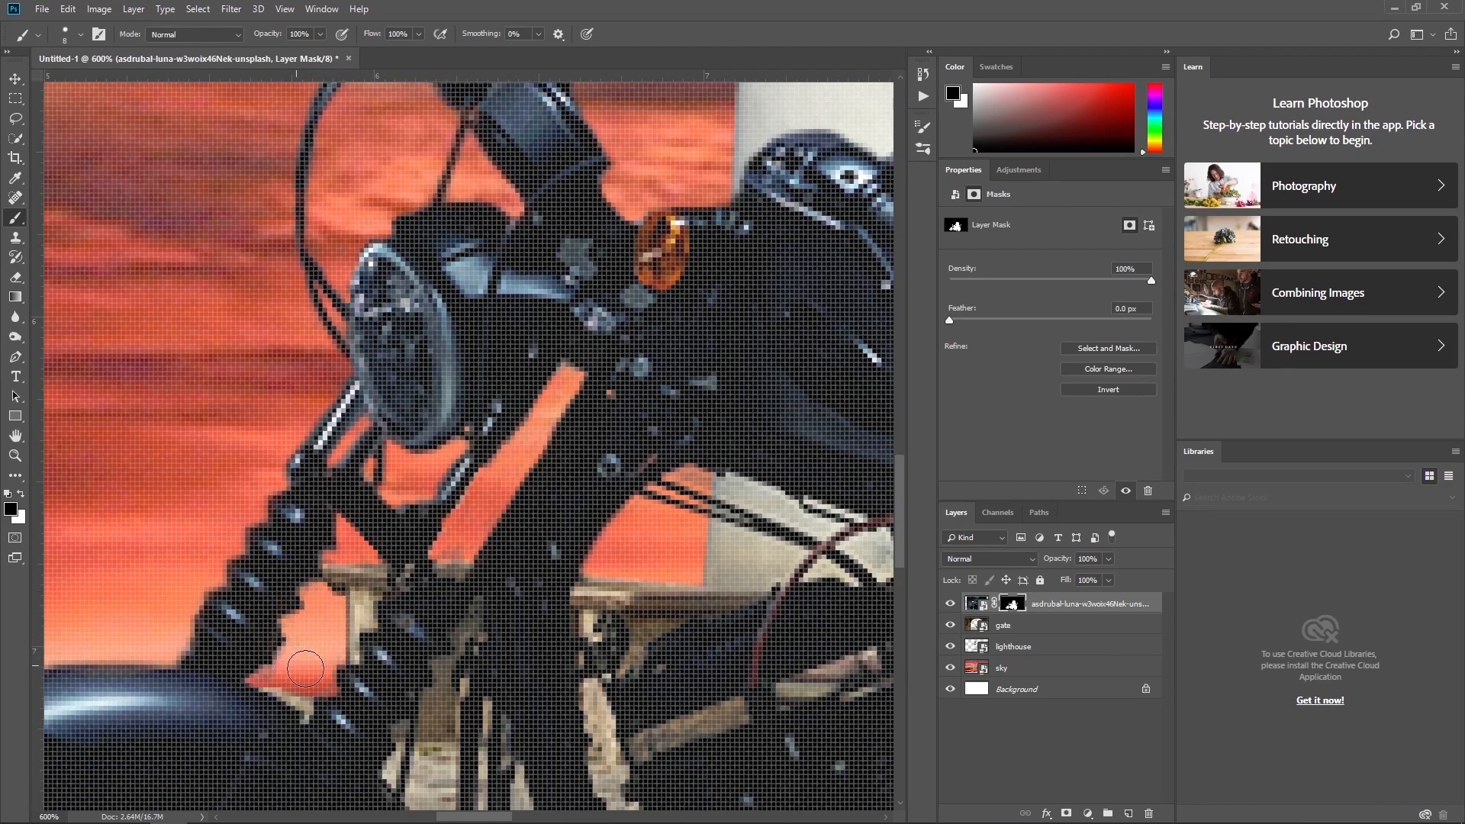
Clean the mask around the cables below the fuel tank with a 3 px Brush.
scroll(523, 577, "down", 2)
scroll(522, 577, "down", 1)
key("[")
key("[")
key("[")
key("[")
scroll(565, 569, "down", 3)
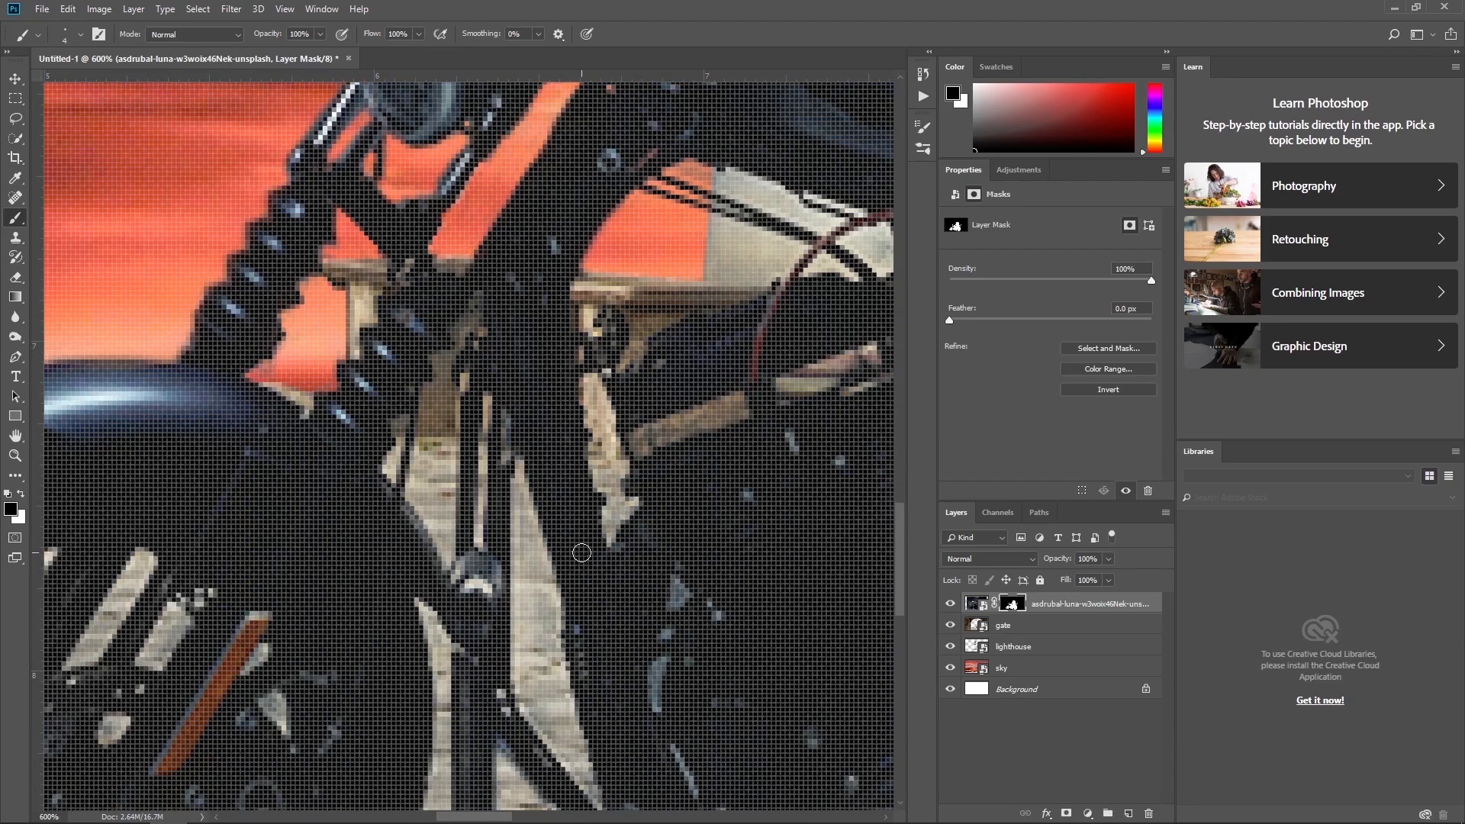
scroll(633, 543, "up", 3)
scroll(710, 466, "up", 2)
key("[")
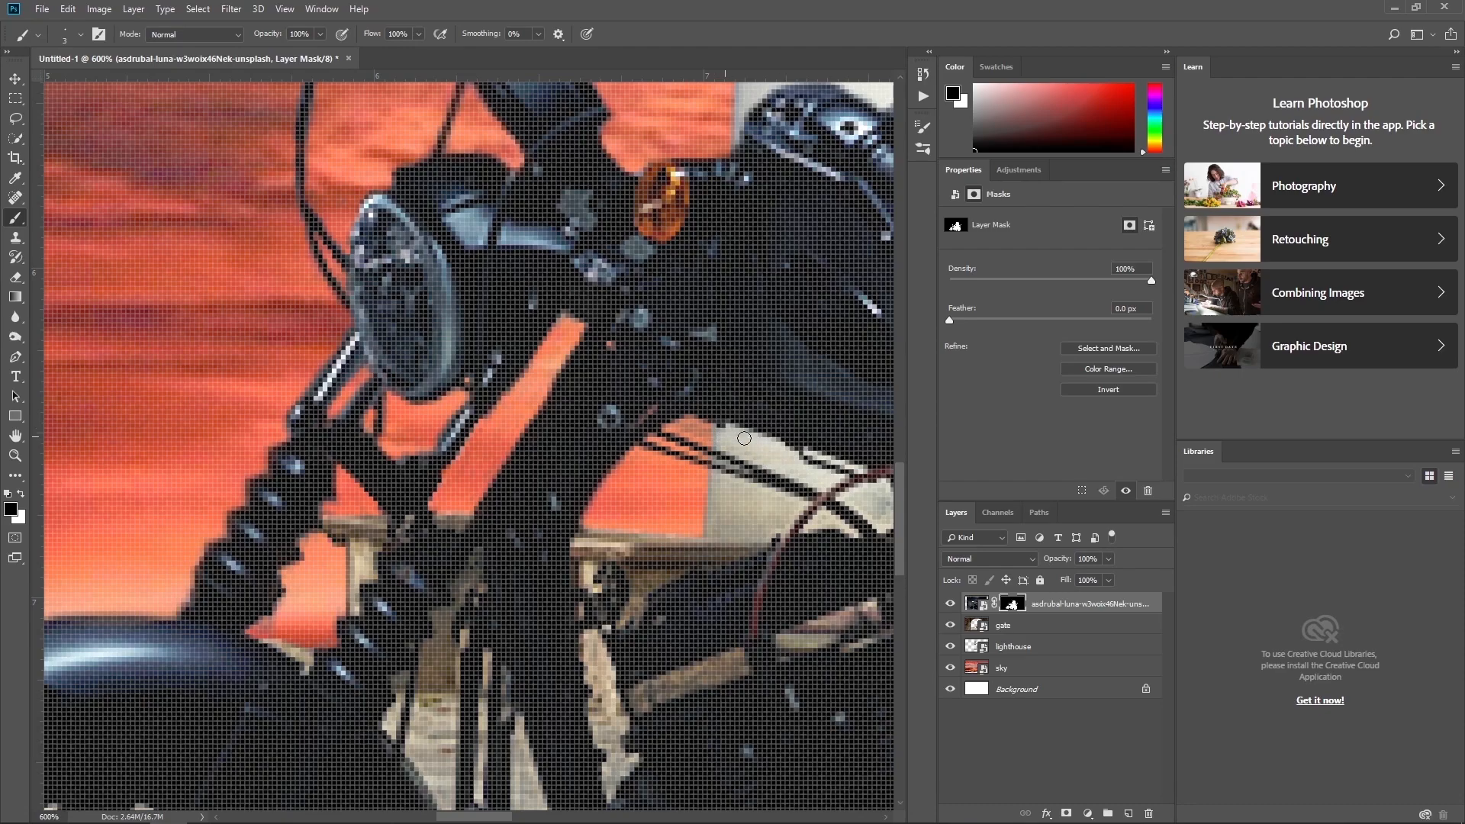
scroll(702, 433, "up", 2)
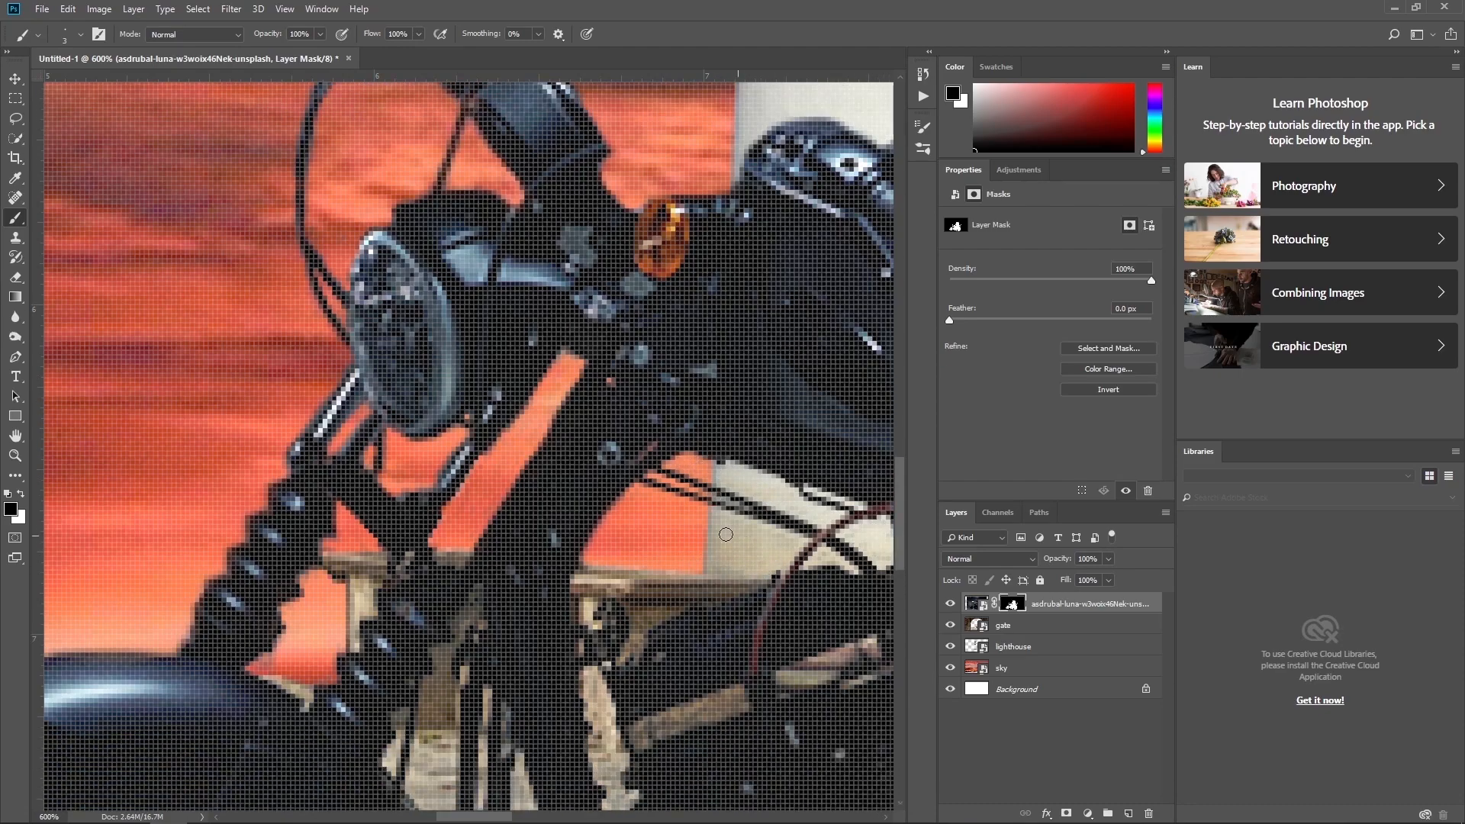
Mask out the small grey gaps in the engine and frame behind the front wheel with a fine Brush.
scroll(538, 556, "down", 5)
scroll(539, 557, "down", 3)
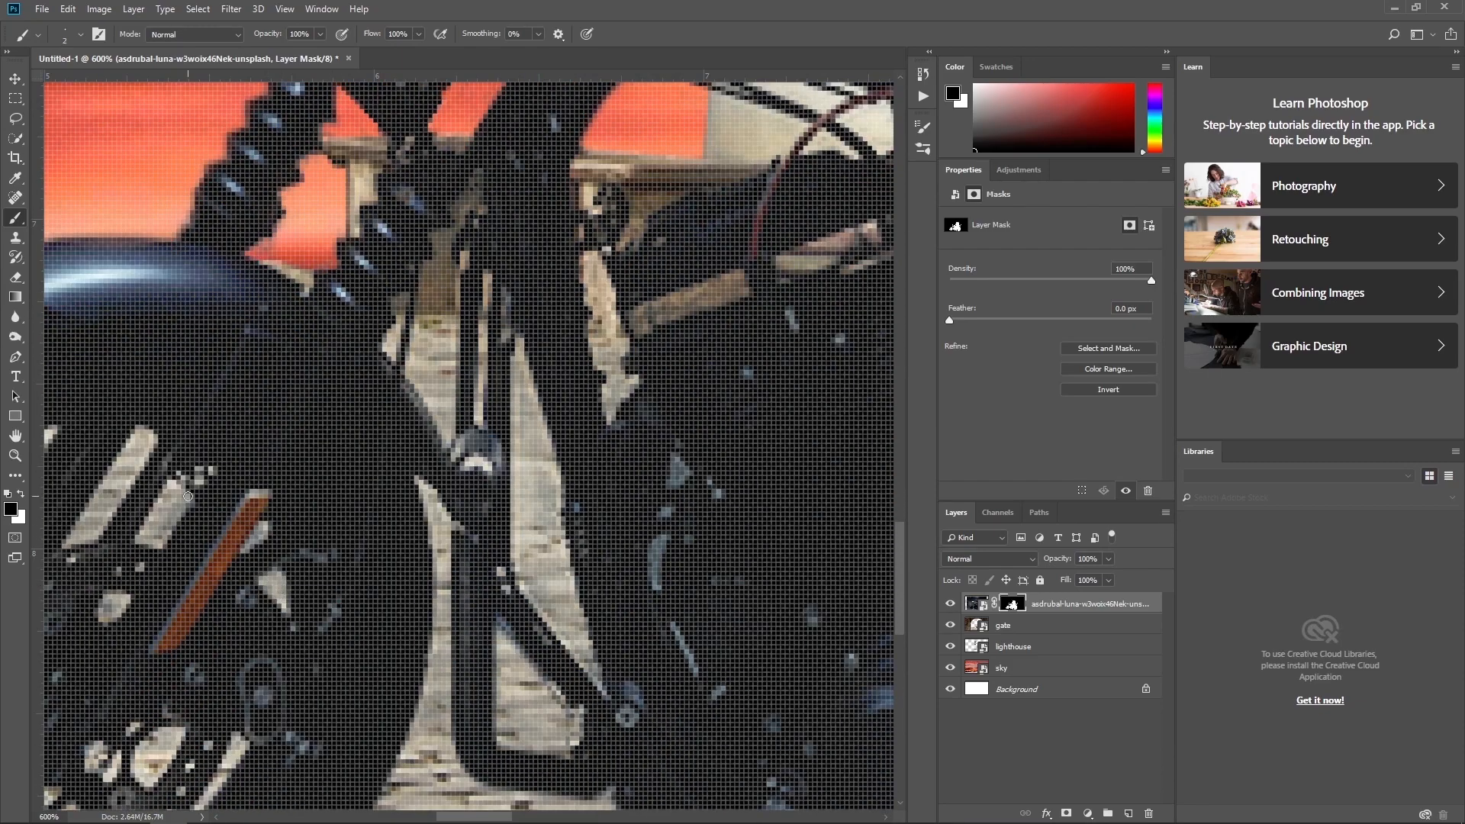
left_click_drag(651, 548, 670, 576)
left_click_drag(675, 483, 683, 467)
scroll(694, 564, "down", 2)
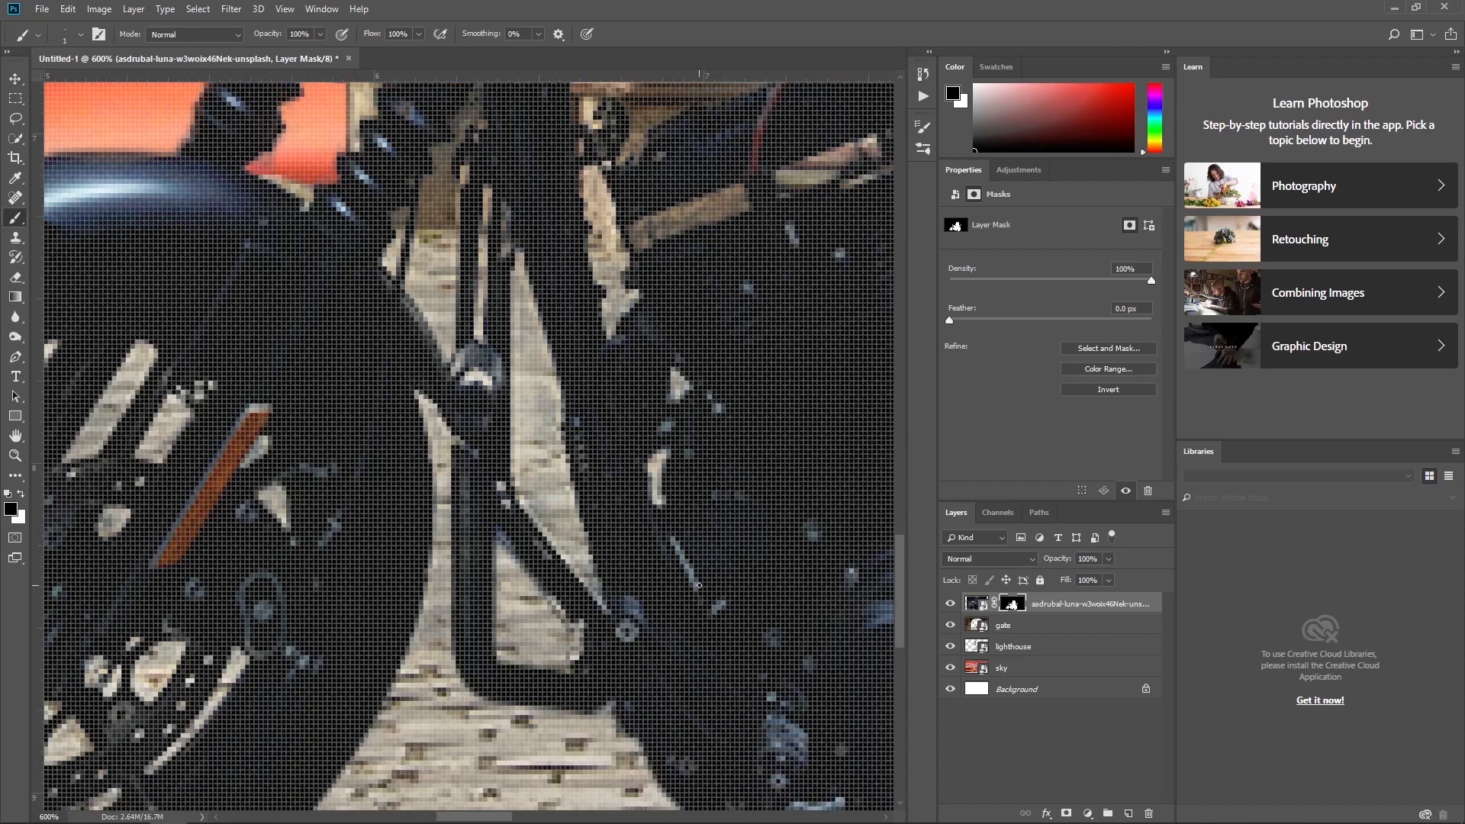
scroll(653, 609, "down", 2)
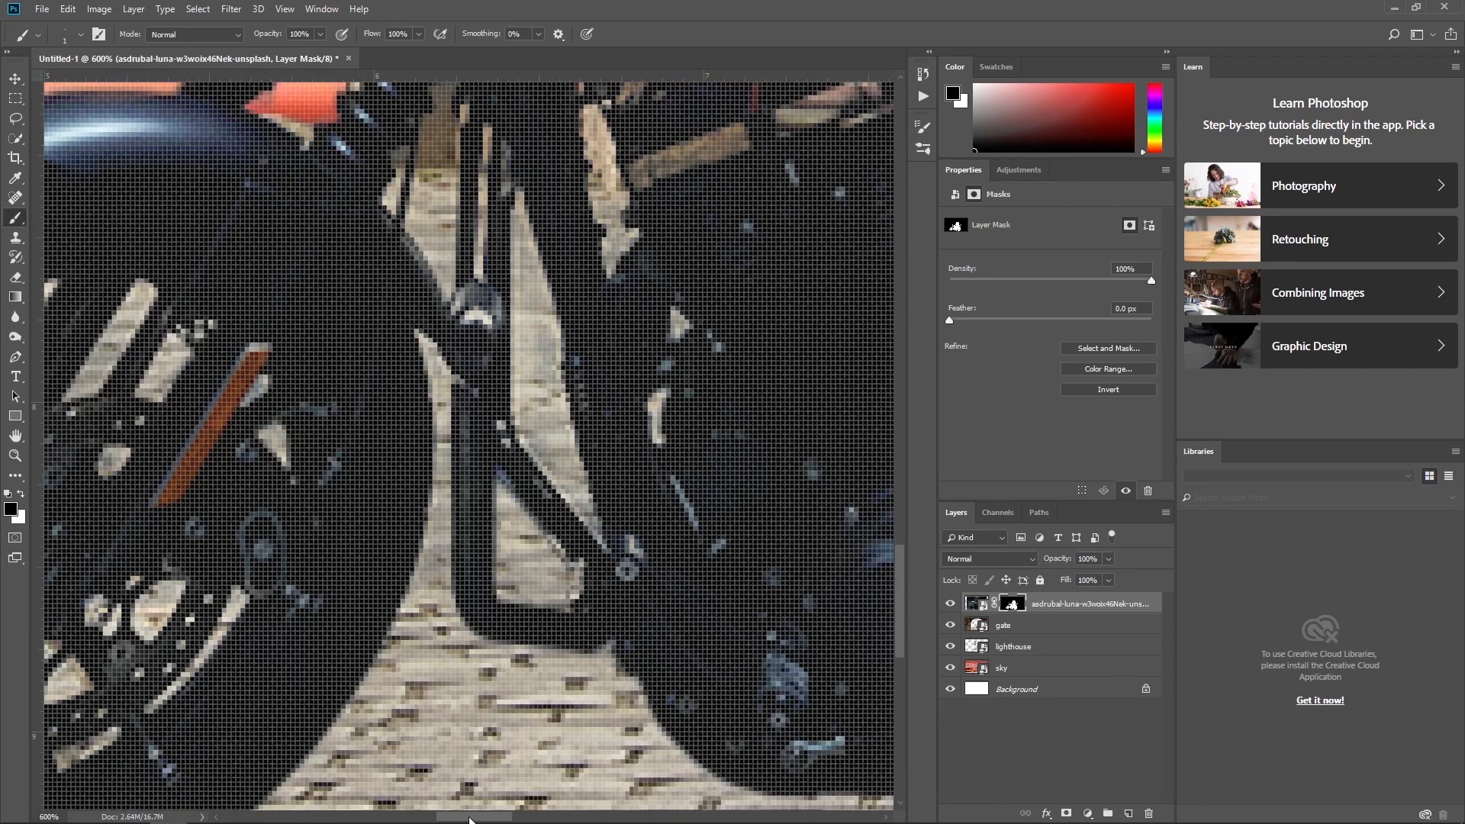
Mask out the green remnant in the gap between the man's forearm and his jacket.
left_click_drag(469, 818, 550, 818)
scroll(674, 559, "up", 15)
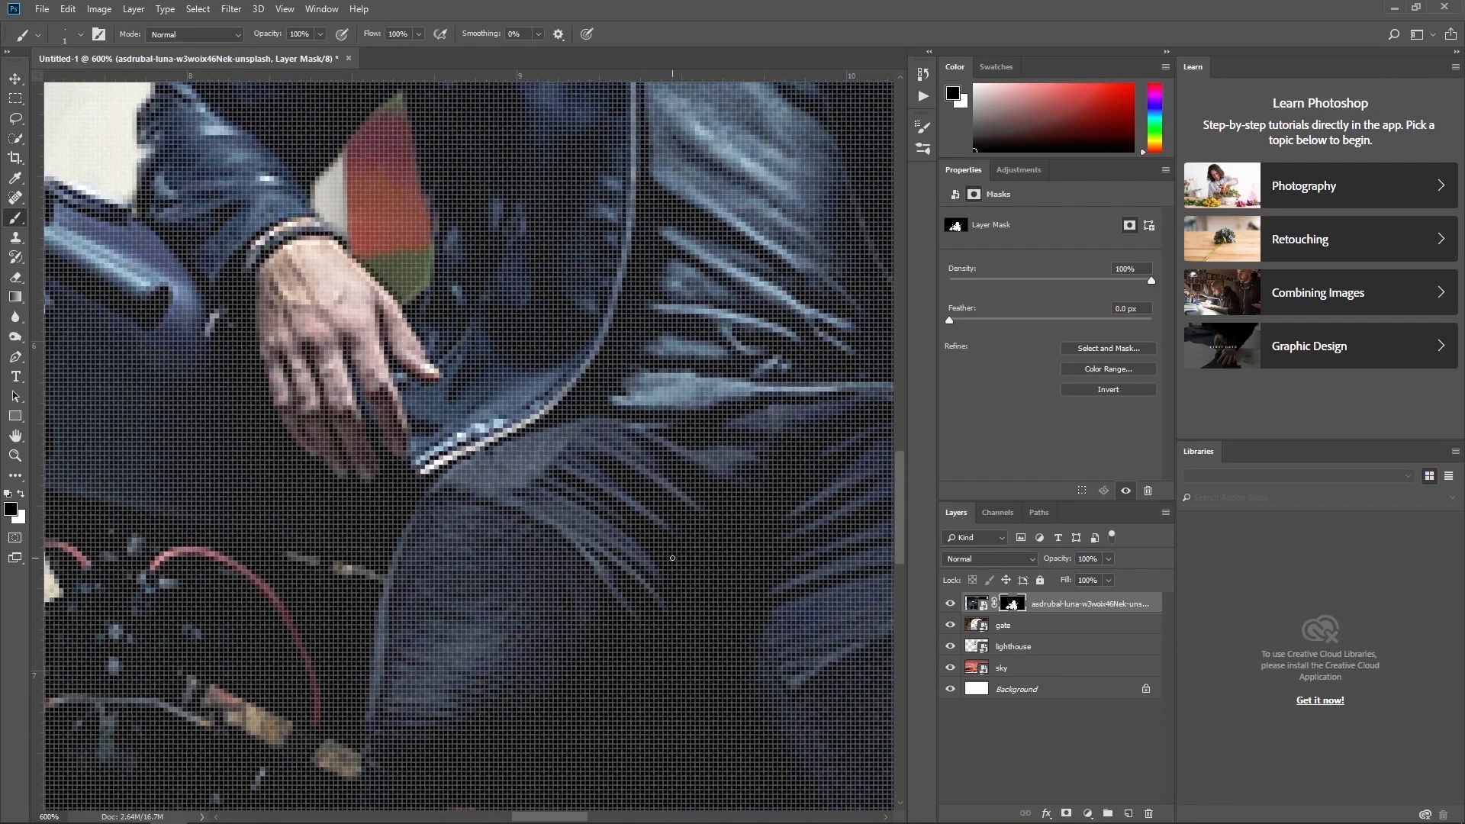
scroll(674, 559, "up", 3)
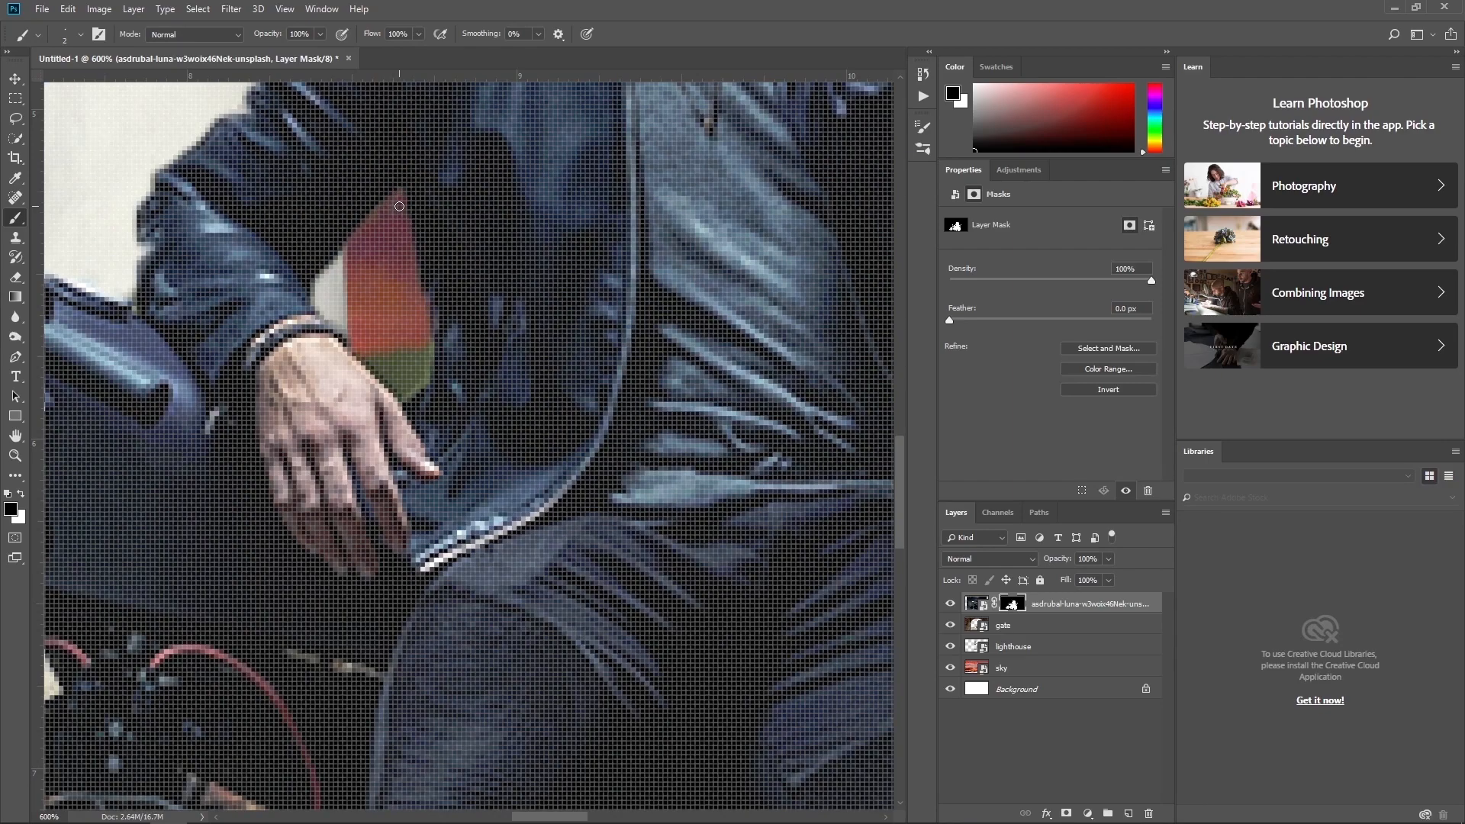
mouse_move(415, 385)
left_mouse_down()
mouse_move(362, 349)
mouse_move(387, 371)
mouse_move(417, 364)
left_mouse_up()
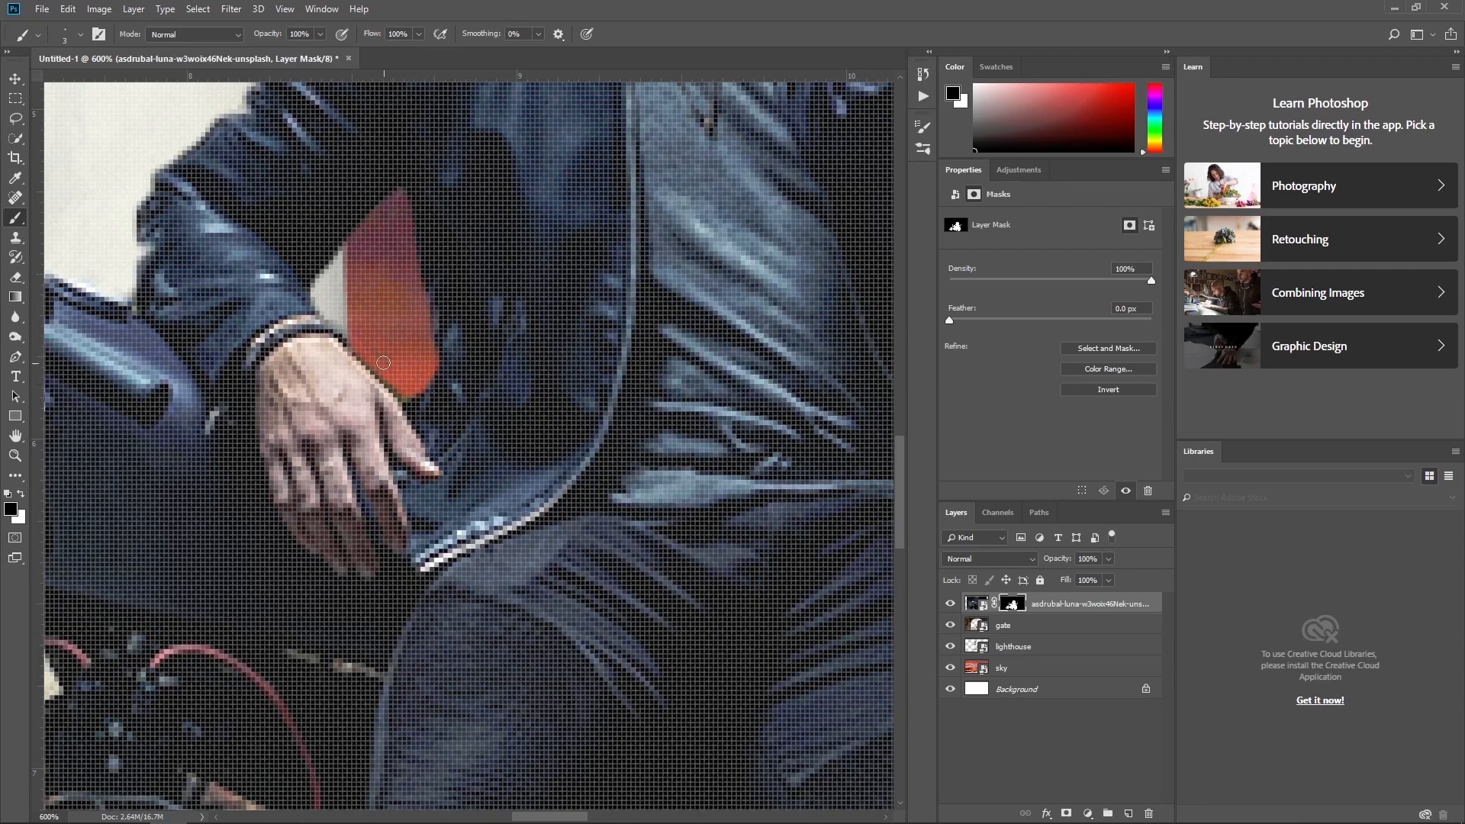
left_click_drag(403, 390, 384, 377)
Paint the outline of the man's hair back into the mask and mask out the fringe in front of his hairline.
scroll(402, 392, "up", 1)
scroll(357, 346, "up", 3)
key("x")
scroll(385, 252, "up", 1)
scroll(384, 252, "up", 2)
scroll(374, 305, "up", 1)
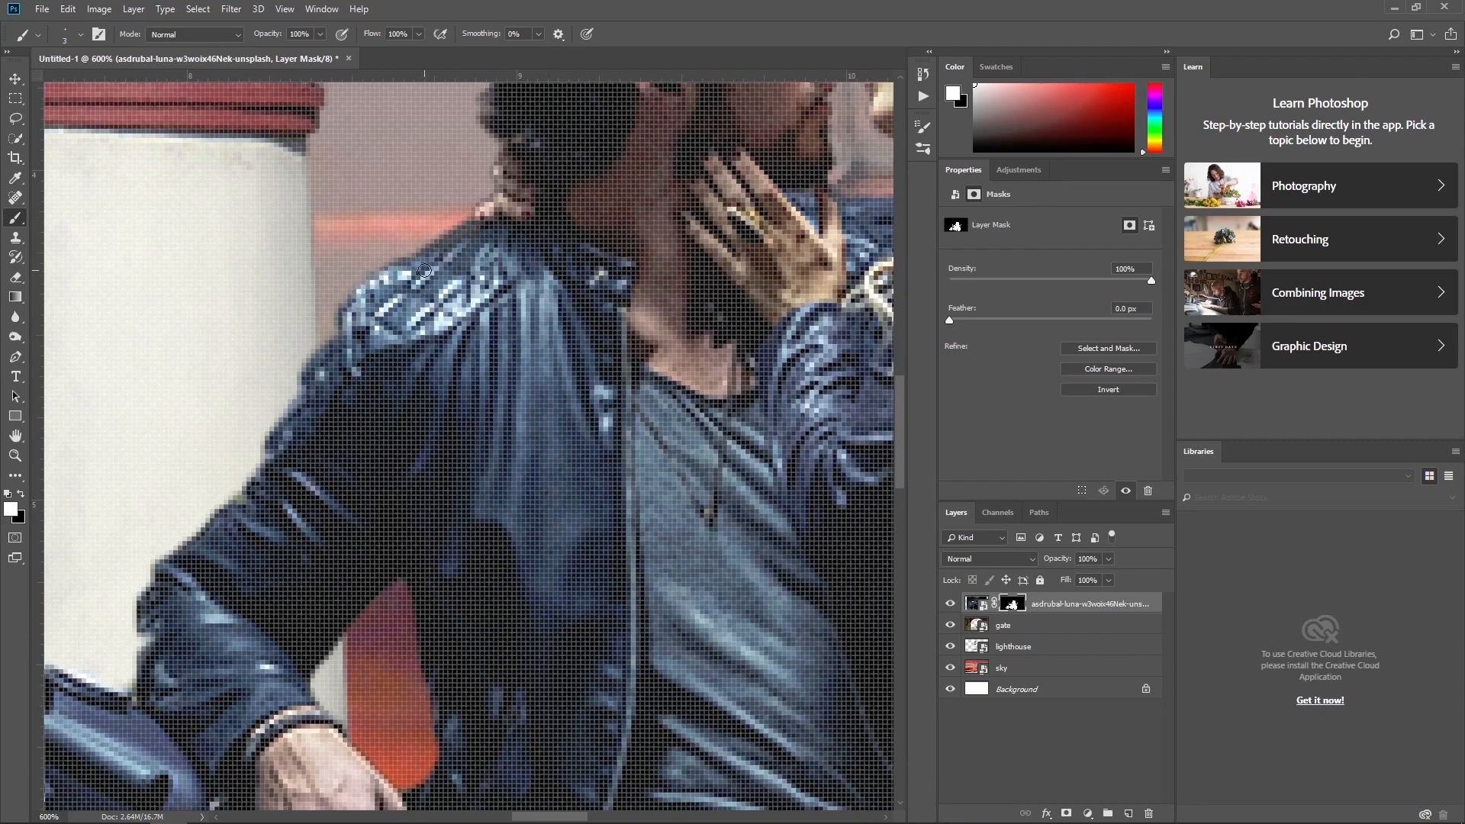
scroll(457, 259, "up", 2)
scroll(490, 243, "up", 1)
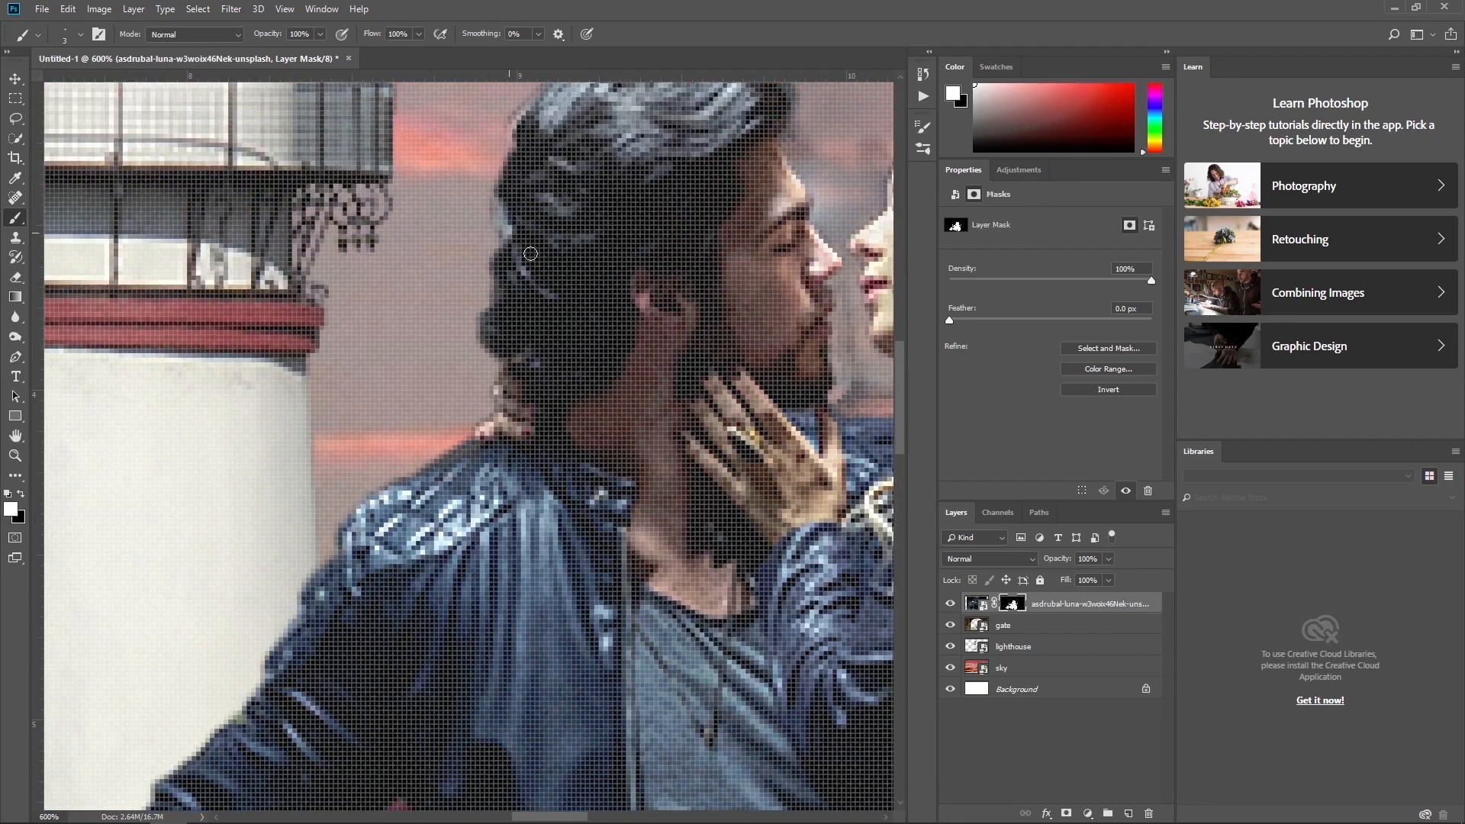
scroll(525, 252, "up", 1)
scroll(580, 229, "up", 1)
mouse_move(533, 316)
left_mouse_down()
mouse_move(622, 262)
mouse_move(738, 264)
mouse_move(618, 248)
mouse_move(539, 307)
mouse_move(673, 257)
mouse_move(598, 272)
mouse_move(660, 243)
mouse_move(720, 257)
left_mouse_up()
scroll(835, 325, "up", 1)
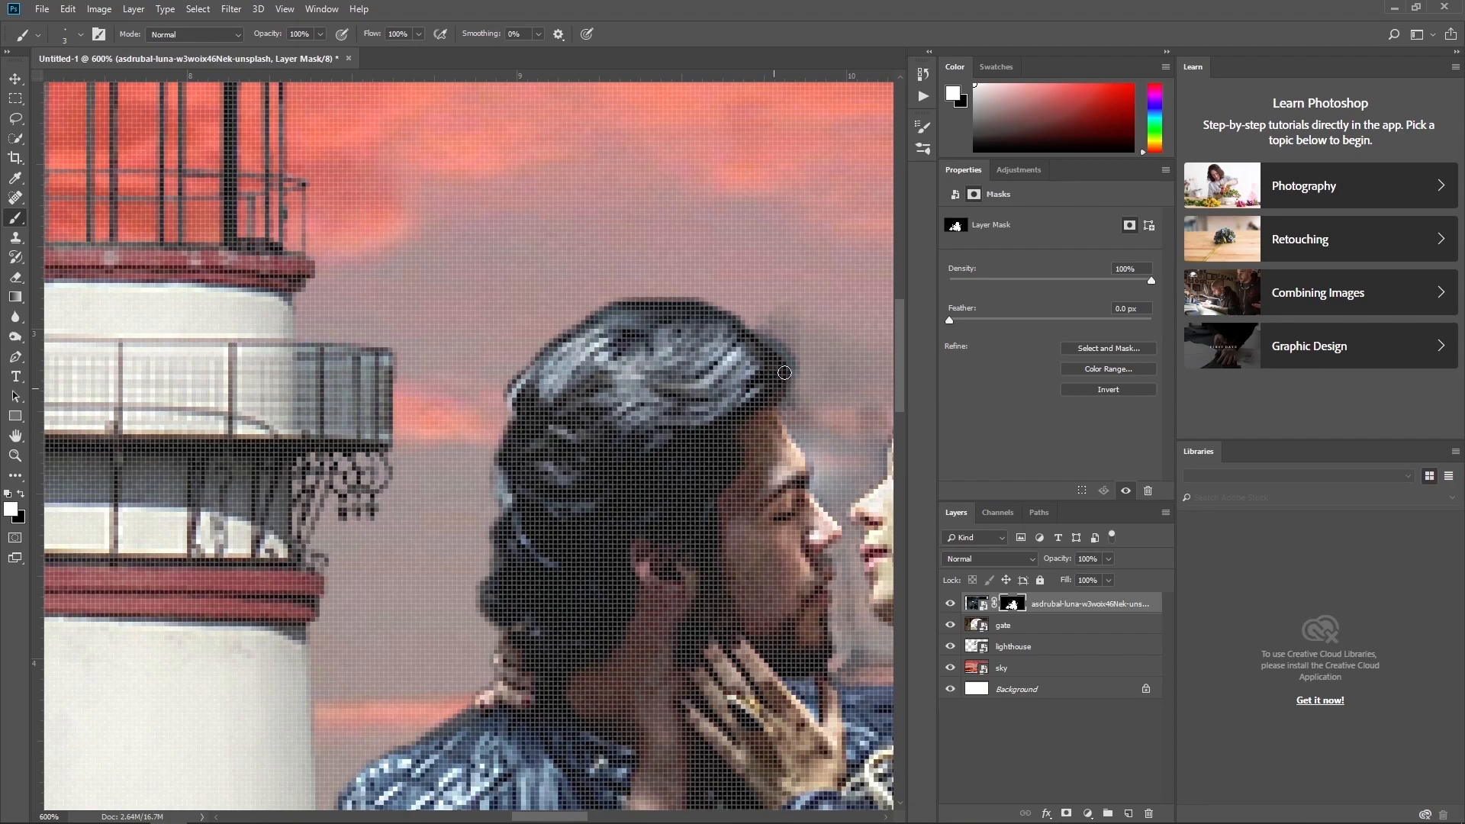
key("x")
mouse_move(801, 366)
left_mouse_down()
mouse_move(762, 331)
mouse_move(806, 333)
mouse_move(819, 311)
mouse_move(861, 366)
mouse_move(840, 365)
mouse_move(839, 411)
mouse_move(843, 362)
mouse_move(873, 338)
mouse_move(880, 388)
mouse_move(851, 394)
mouse_move(810, 309)
mouse_move(775, 308)
mouse_move(859, 443)
mouse_move(793, 409)
mouse_move(808, 361)
mouse_move(829, 418)
mouse_move(803, 366)
mouse_move(823, 393)
mouse_move(807, 421)
mouse_move(846, 438)
mouse_move(831, 379)
left_mouse_up()
Mask out the remaining background between the two faces and below the woman's chin.
scroll(818, 389, "down", 2)
left_click_drag(563, 817, 604, 816)
key("bracketleft")
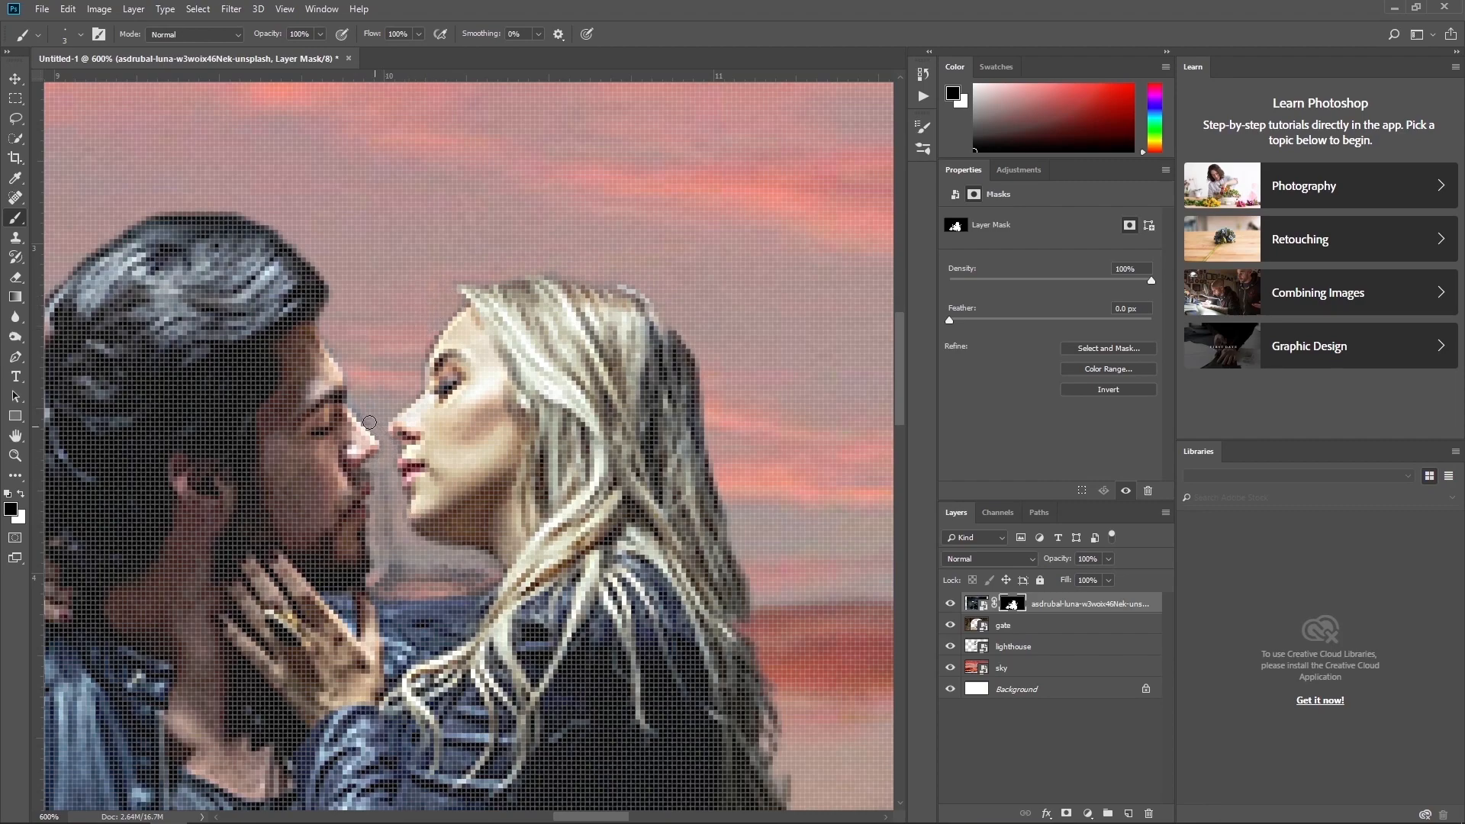
mouse_move(394, 495)
left_mouse_down()
mouse_move(386, 576)
mouse_move(485, 569)
mouse_move(430, 553)
mouse_move(483, 549)
mouse_move(442, 583)
mouse_move(421, 561)
left_mouse_up()
scroll(394, 528, "down", 2)
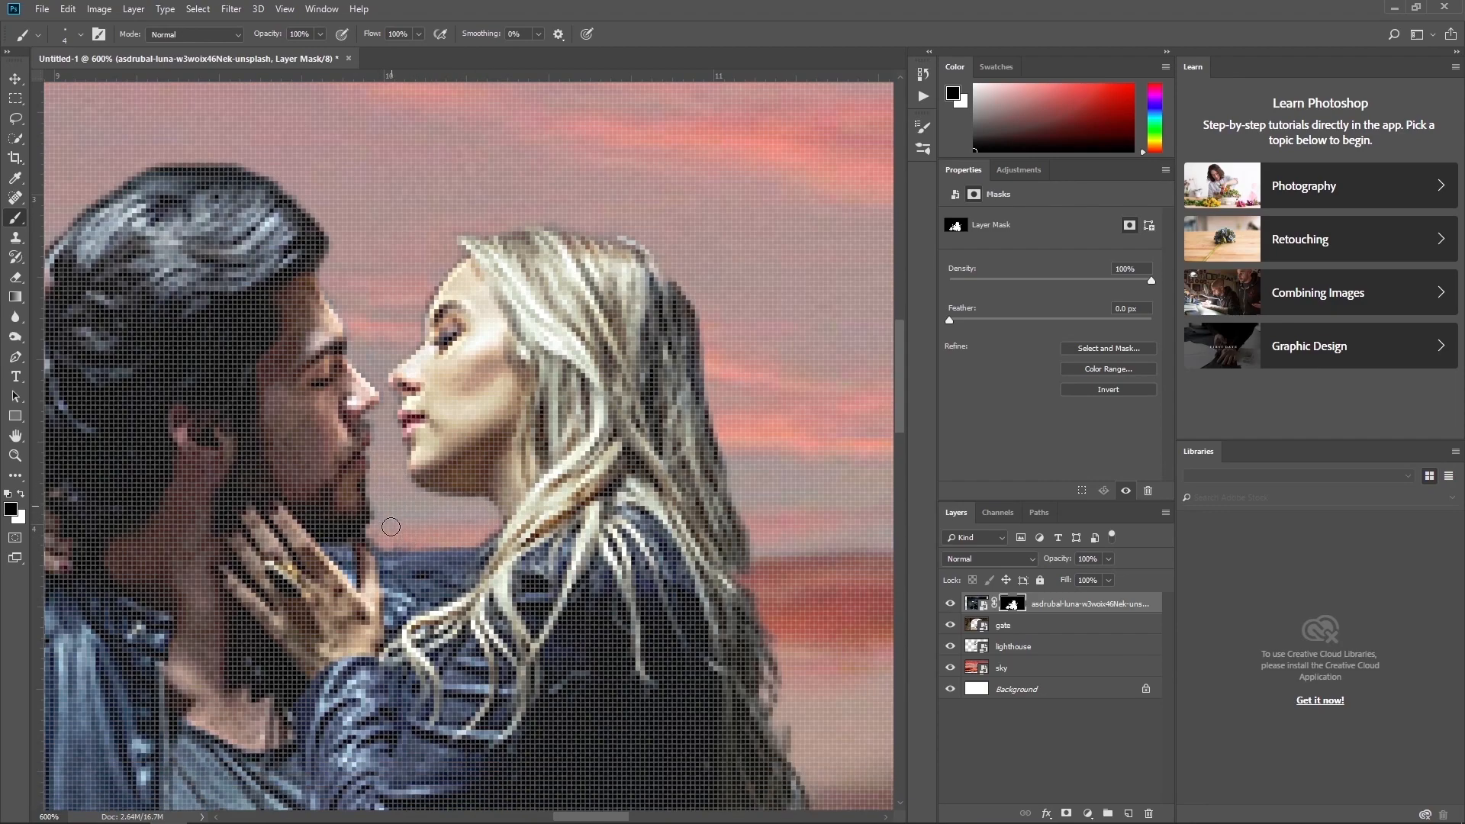
Paint the outline of the woman's long hair back into the mask and mask out the fringe around her crown.
scroll(403, 540, "down", 5)
key("x")
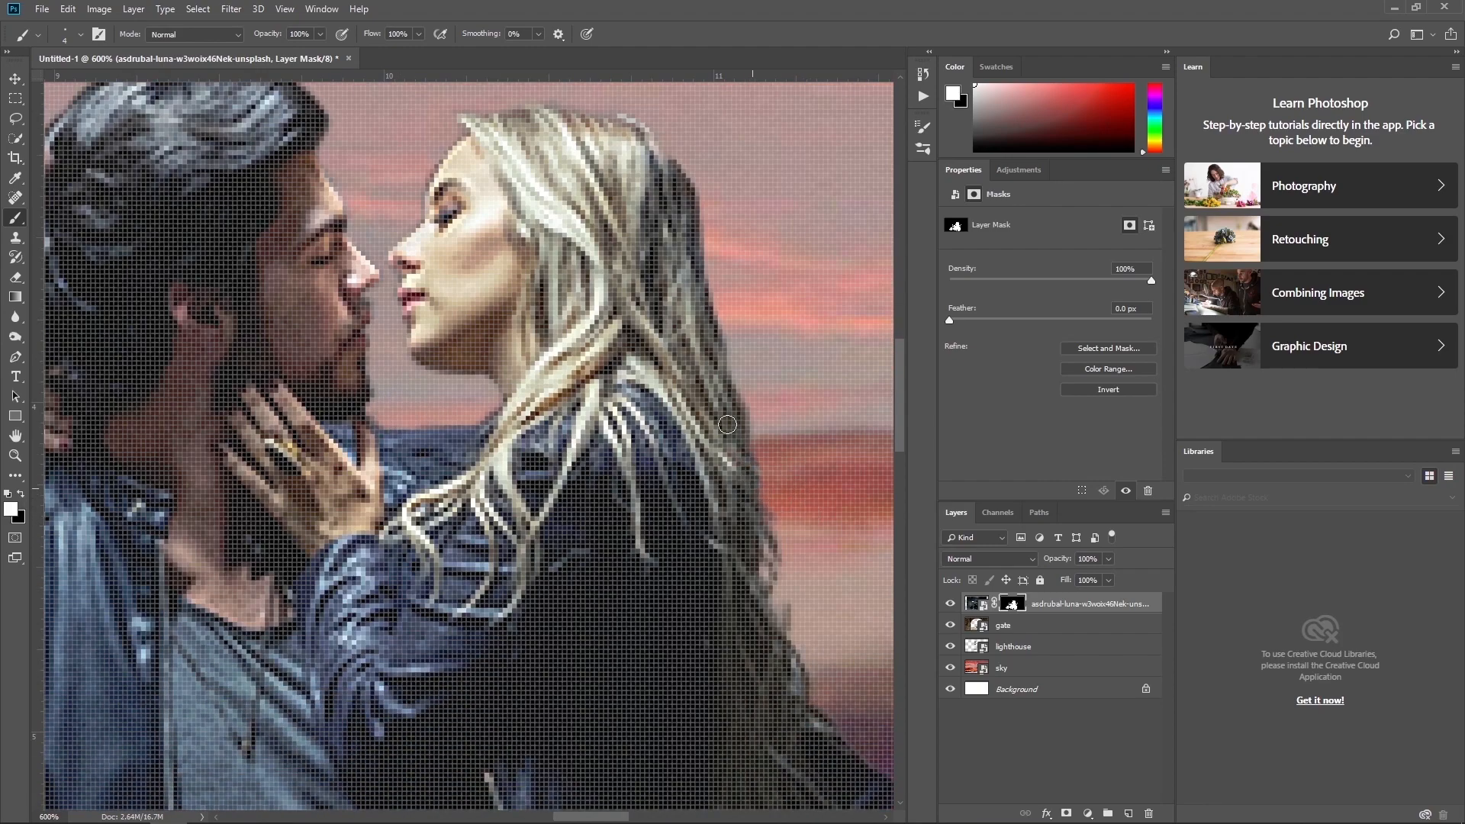
mouse_move(789, 610)
left_mouse_down()
mouse_move(761, 528)
mouse_move(773, 602)
mouse_move(746, 434)
left_mouse_up()
scroll(812, 639, "down", 2)
left_click_drag(795, 596, 761, 461)
scroll(852, 683, "up", 1)
scroll(845, 575, "up", 3)
mouse_move(676, 219)
left_mouse_down()
mouse_move(649, 170)
mouse_move(566, 158)
left_mouse_up()
left_click_drag(686, 219, 666, 187)
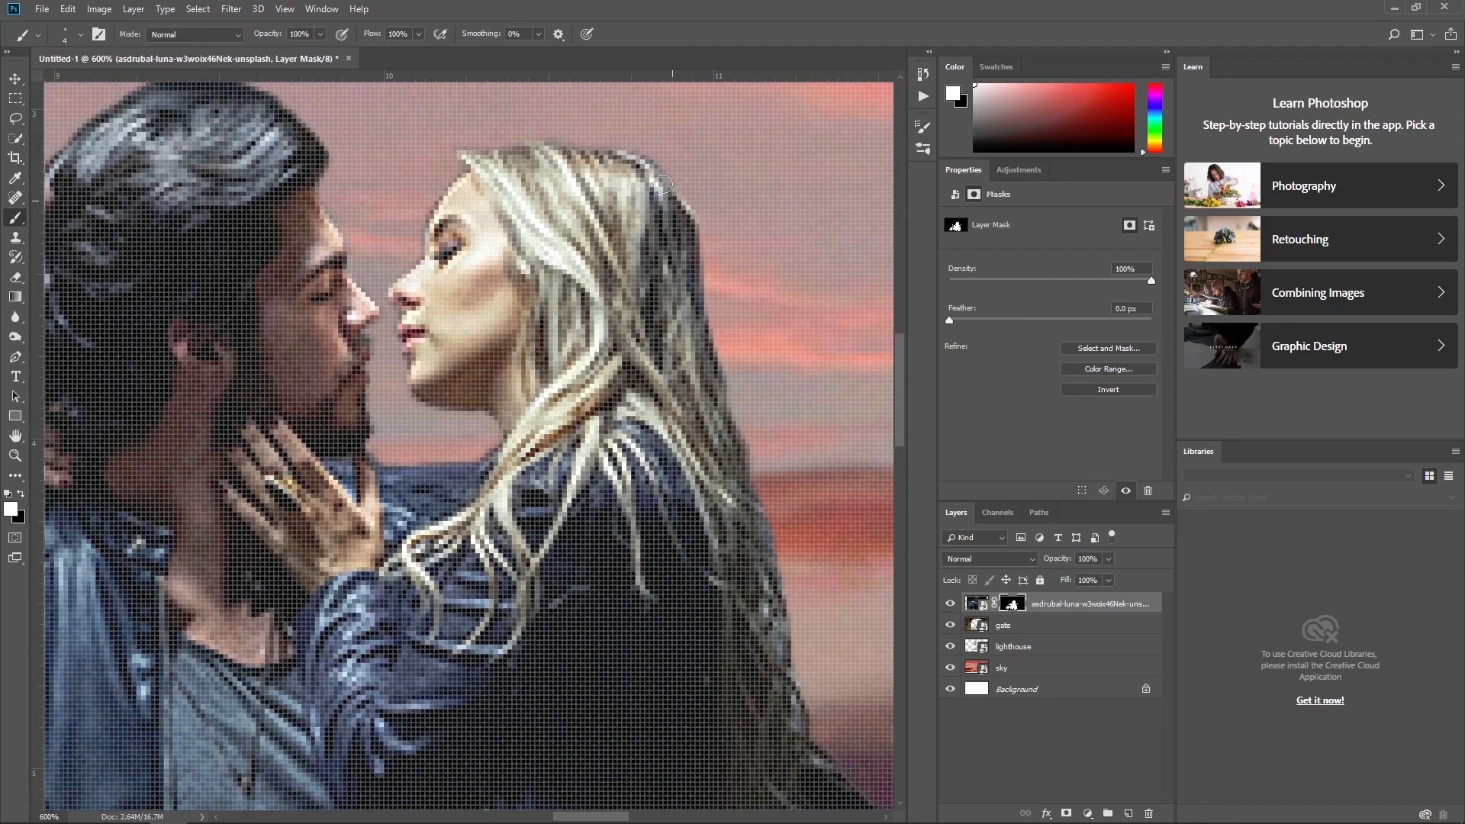
key("x")
left_click_drag(702, 199, 645, 141)
Mask out the brown background patch in the gap between the man's torso and the woman's jacket.
scroll(573, 336, "down", 8)
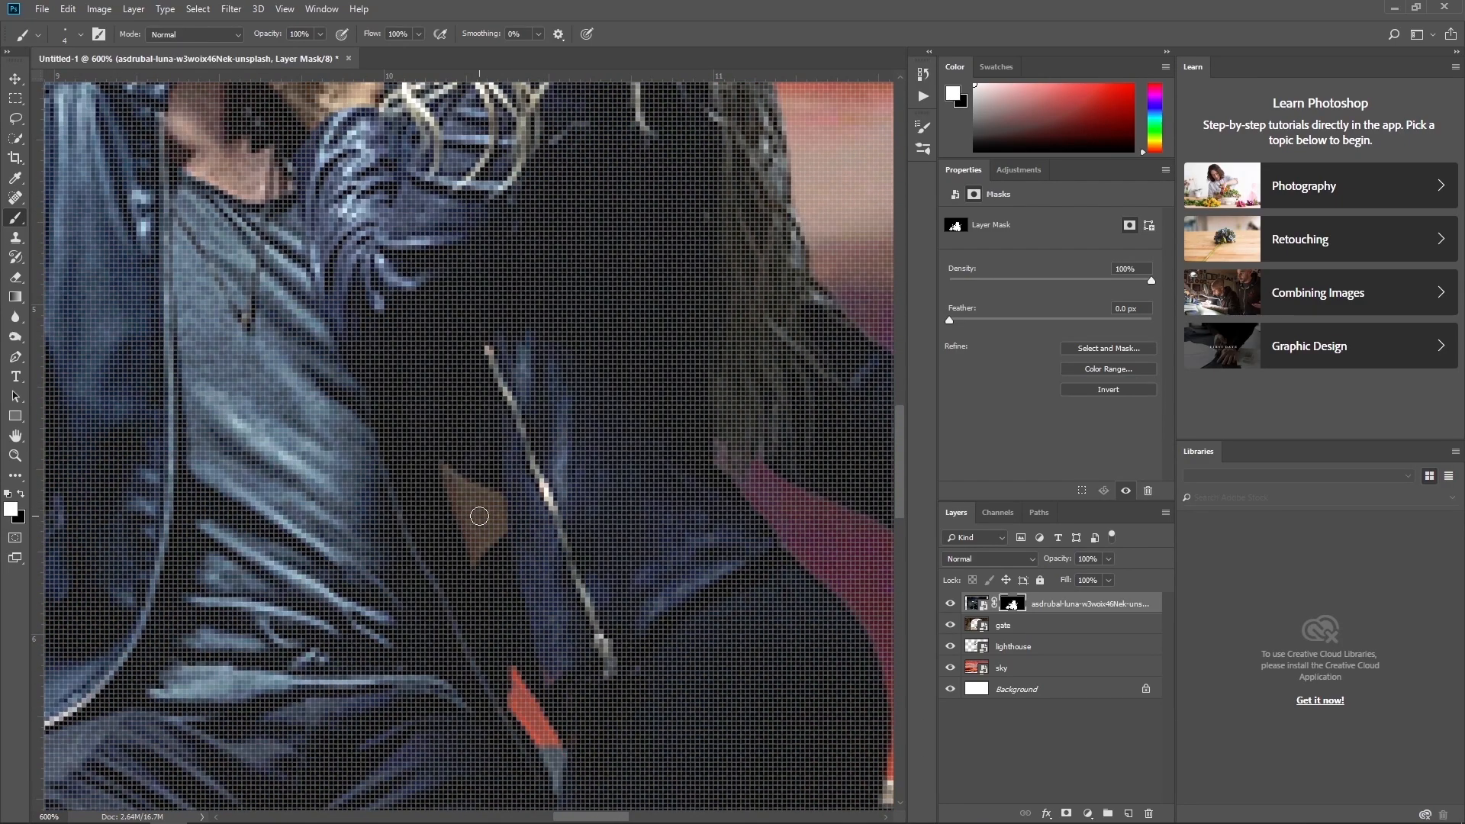
mouse_move(448, 481)
left_mouse_down()
mouse_move(488, 498)
mouse_move(497, 533)
mouse_move(473, 554)
mouse_move(456, 500)
mouse_move(466, 540)
left_mouse_up()
scroll(702, 474, "down", 2)
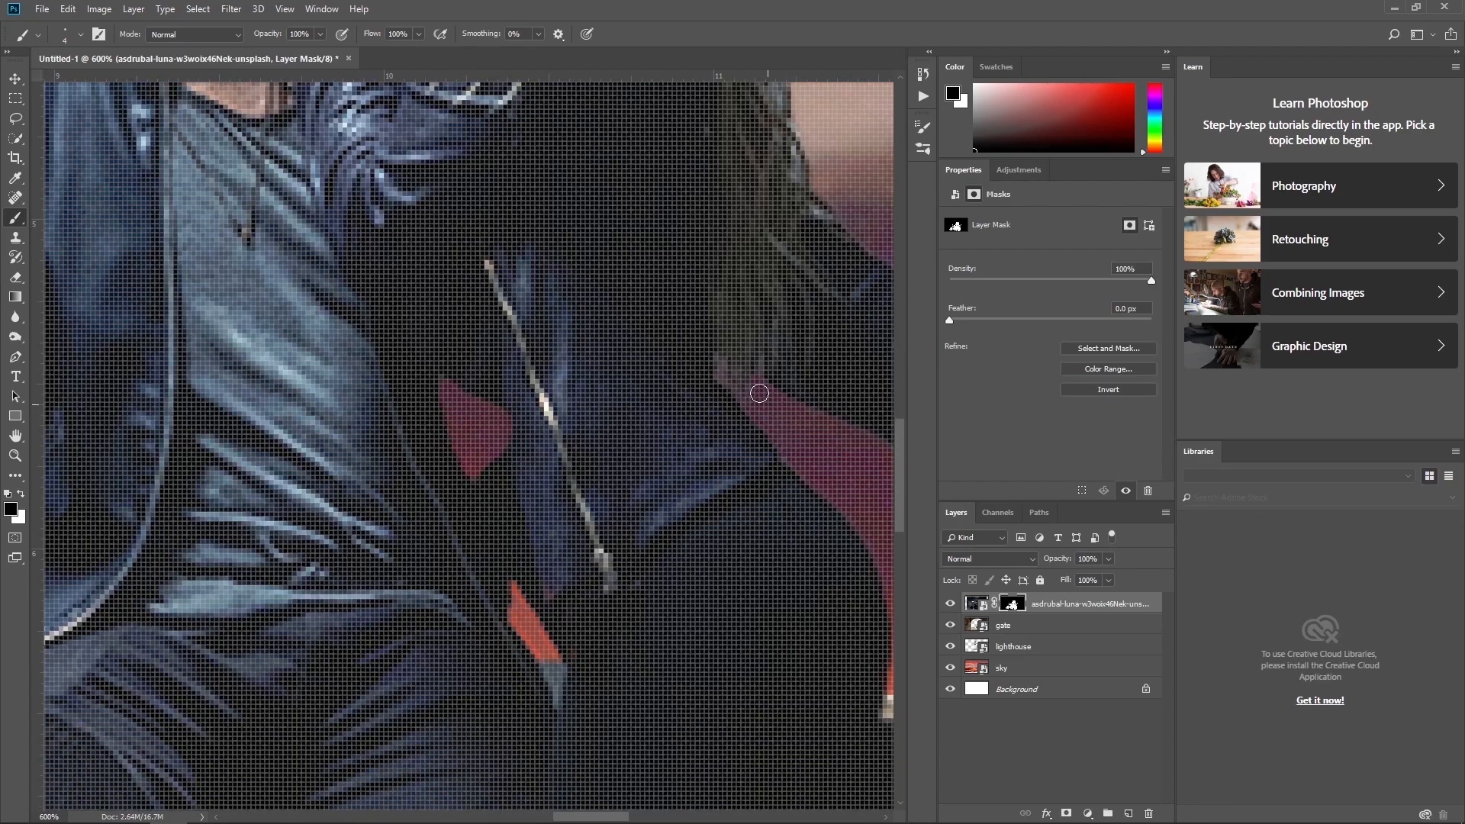
Mask out the grey-blue fringe around the bar above the woman's hand and beside its lower part with a small Brush.
scroll(789, 442, "down", 2)
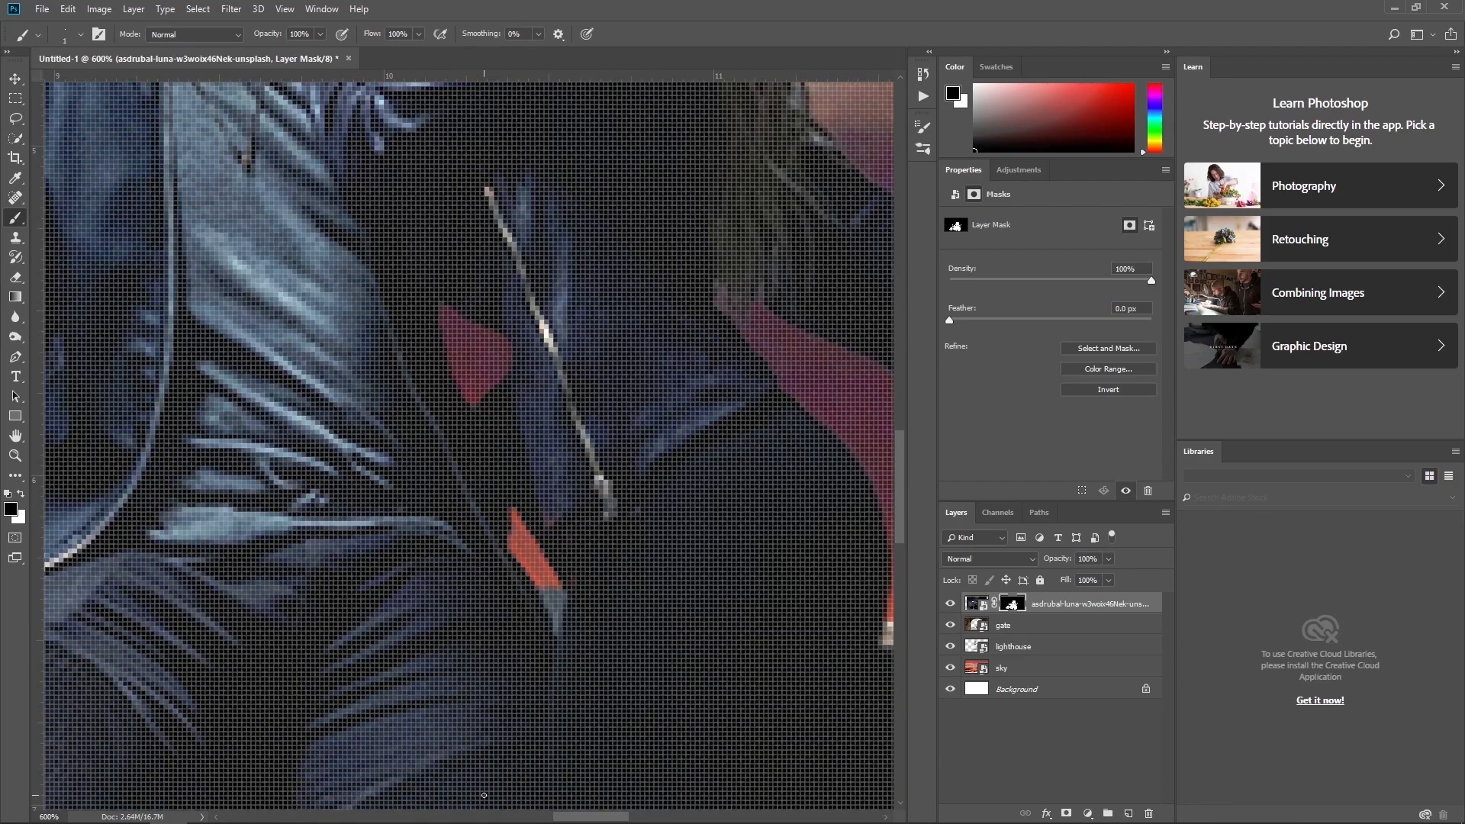
scroll(473, 680, "right", 8)
left_click_drag(429, 485, 401, 529)
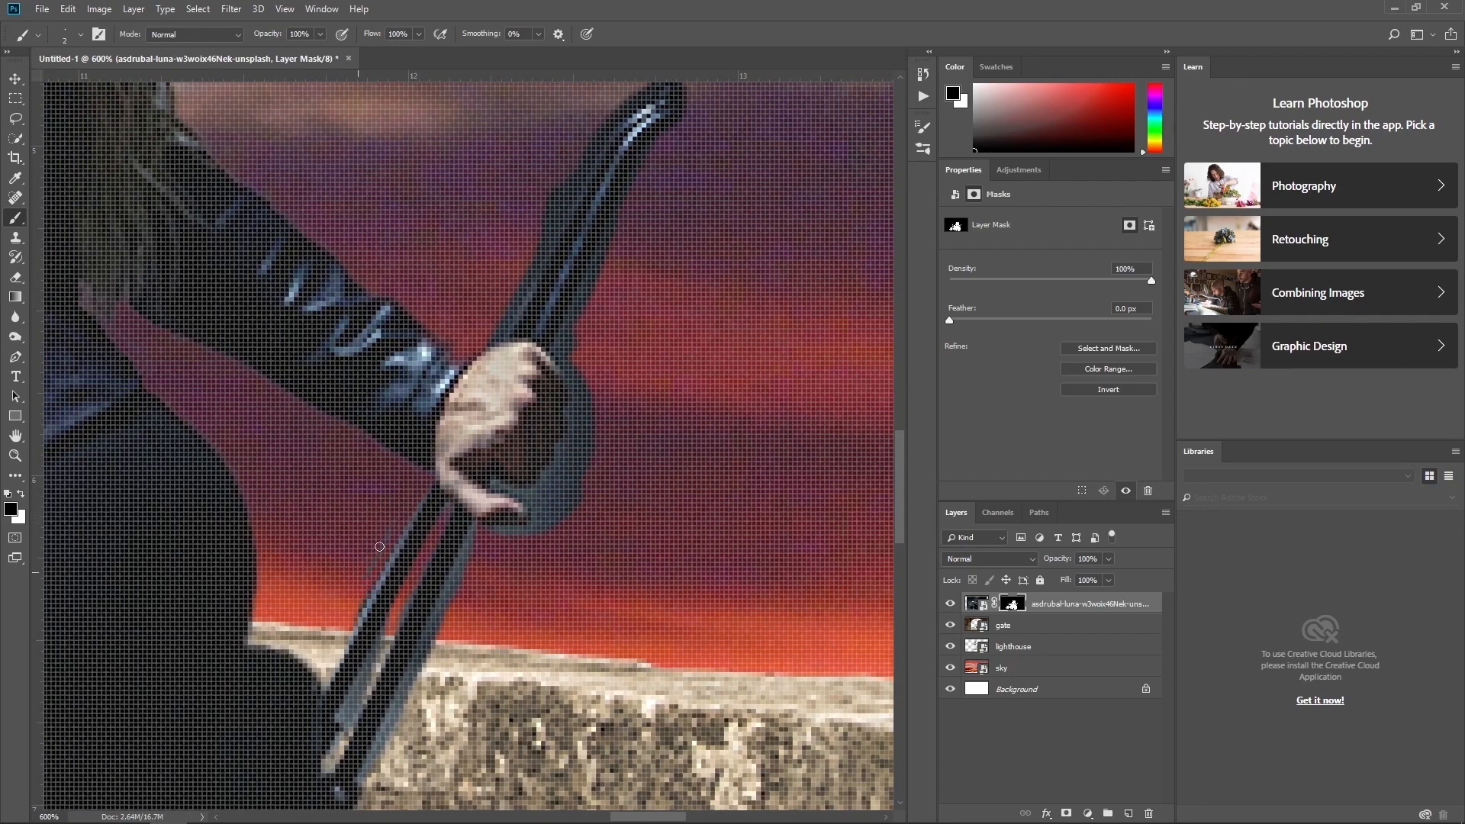
left_click_drag(497, 485, 548, 473)
mouse_move(566, 366)
left_mouse_down()
mouse_move(640, 220)
mouse_move(566, 340)
left_mouse_up()
key("[")
mouse_move(634, 92)
left_mouse_down()
mouse_move(586, 149)
mouse_move(525, 282)
left_mouse_up()
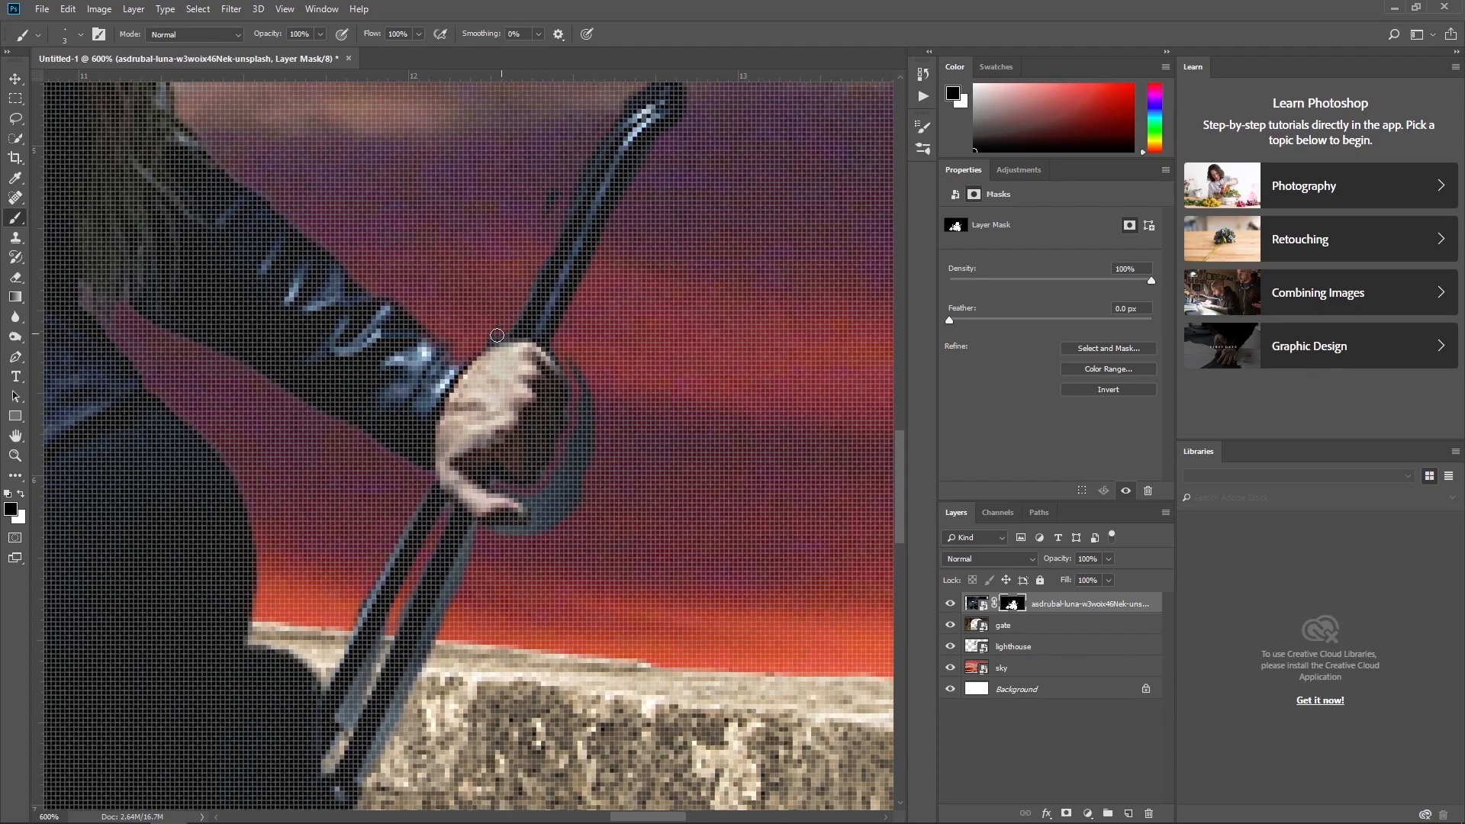
scroll(493, 230, "up", 2)
mouse_move(629, 181)
left_mouse_down()
mouse_move(686, 155)
mouse_move(668, 197)
left_mouse_up()
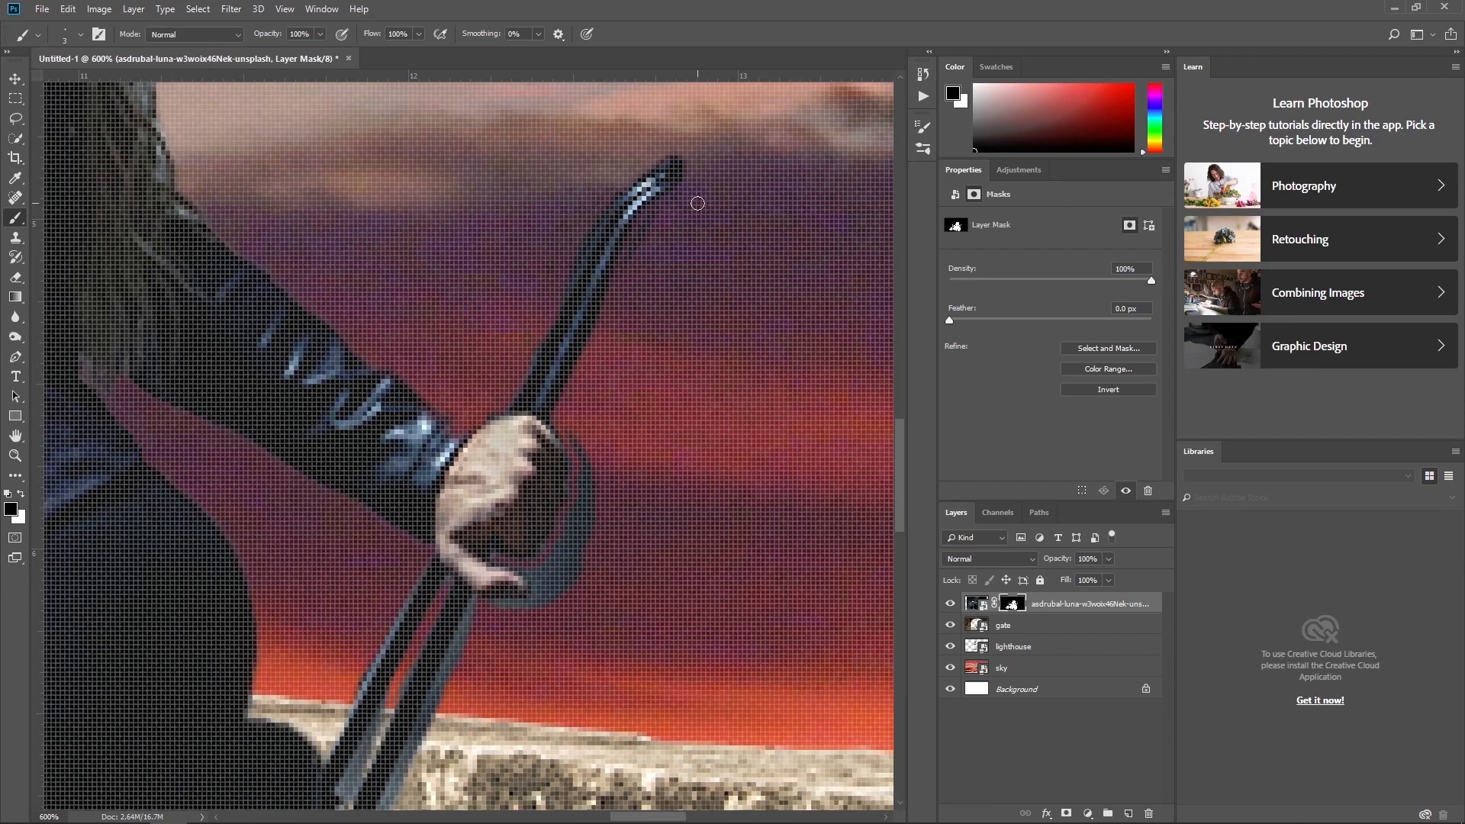
Mask out the grey remnant along the outer side of the woman's hand and refine the edge of the bar's curved tip.
key("bracketright")
key("bracketright")
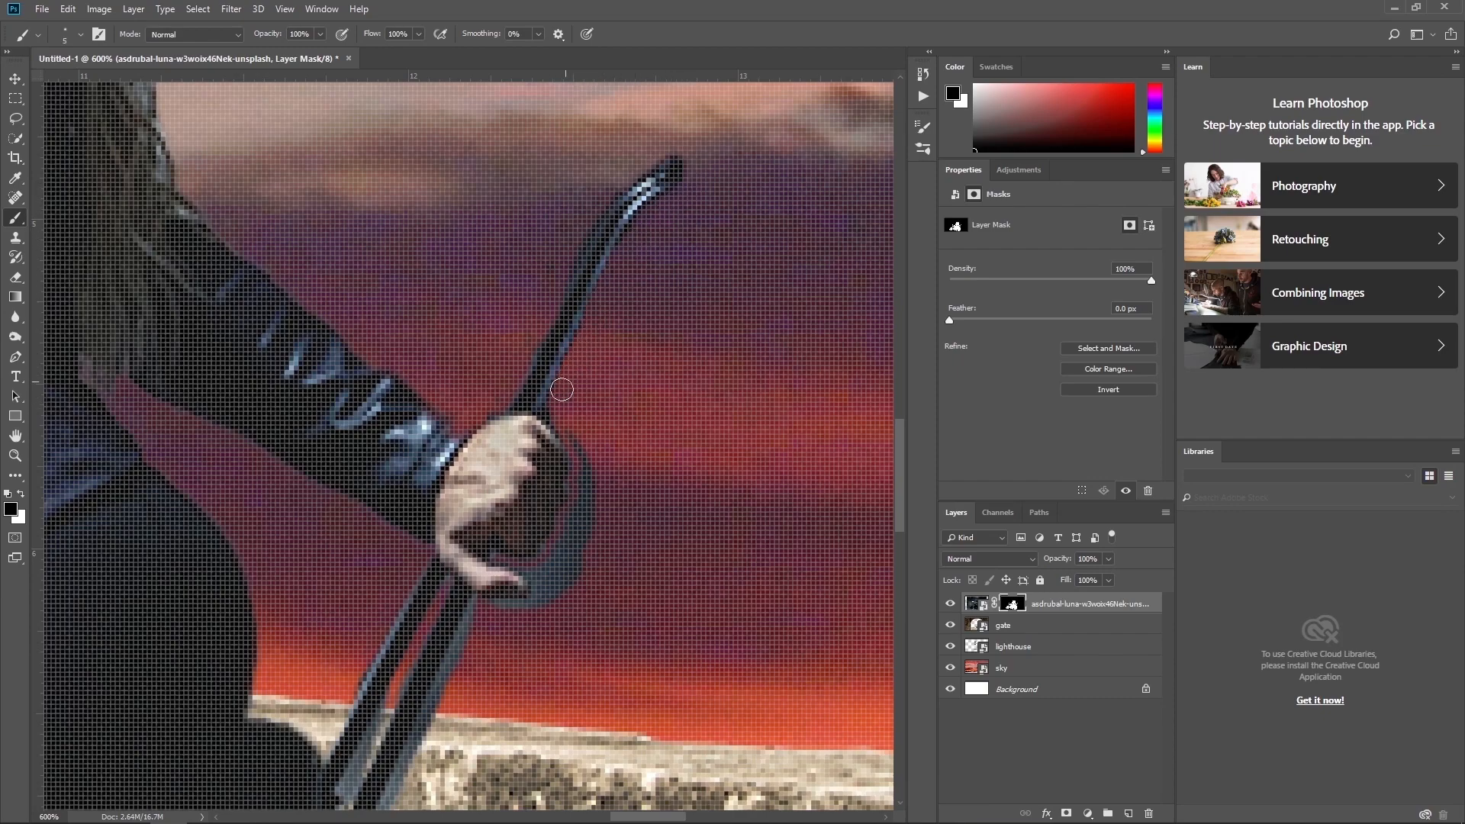
left_click_drag(565, 424, 584, 576)
key("bracketleft")
key("bracketleft")
key("bracketleft")
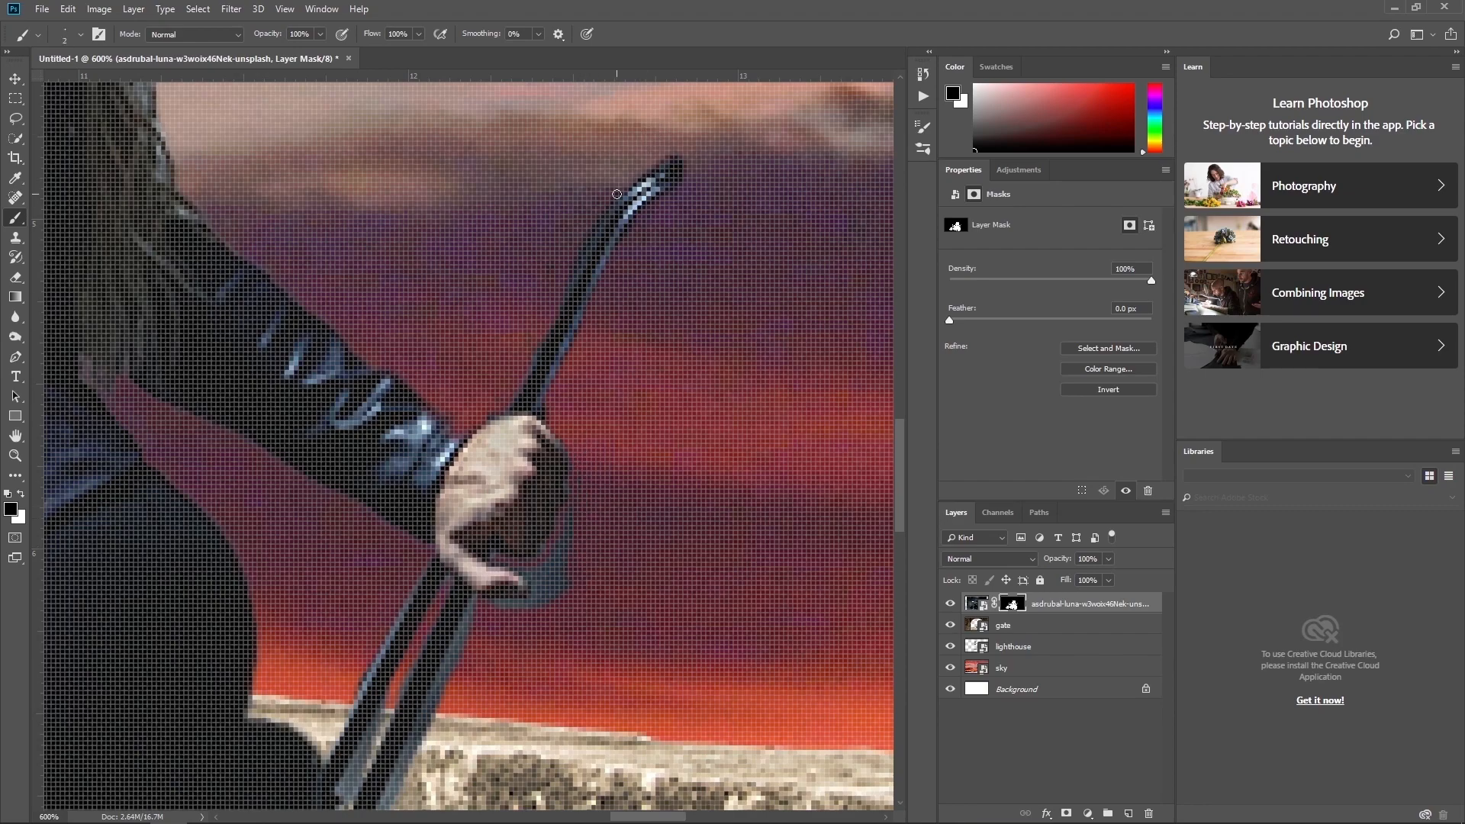
left_click_drag(628, 193, 698, 167)
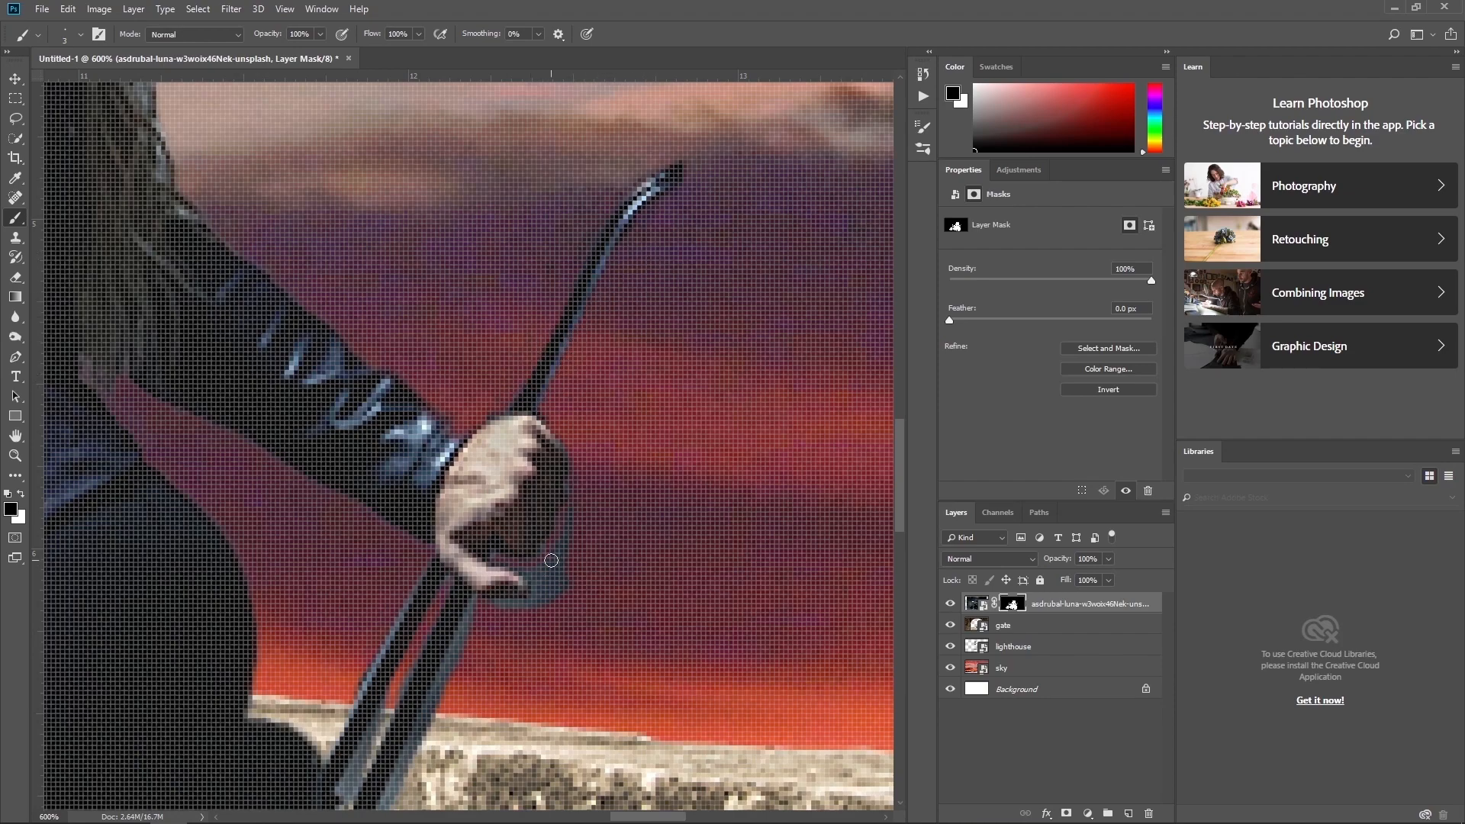
Mask out the grey remnants below the woman's hand and along the edges of both lower bars.
scroll(696, 509, "down", 2)
scroll(696, 509, "down", 1)
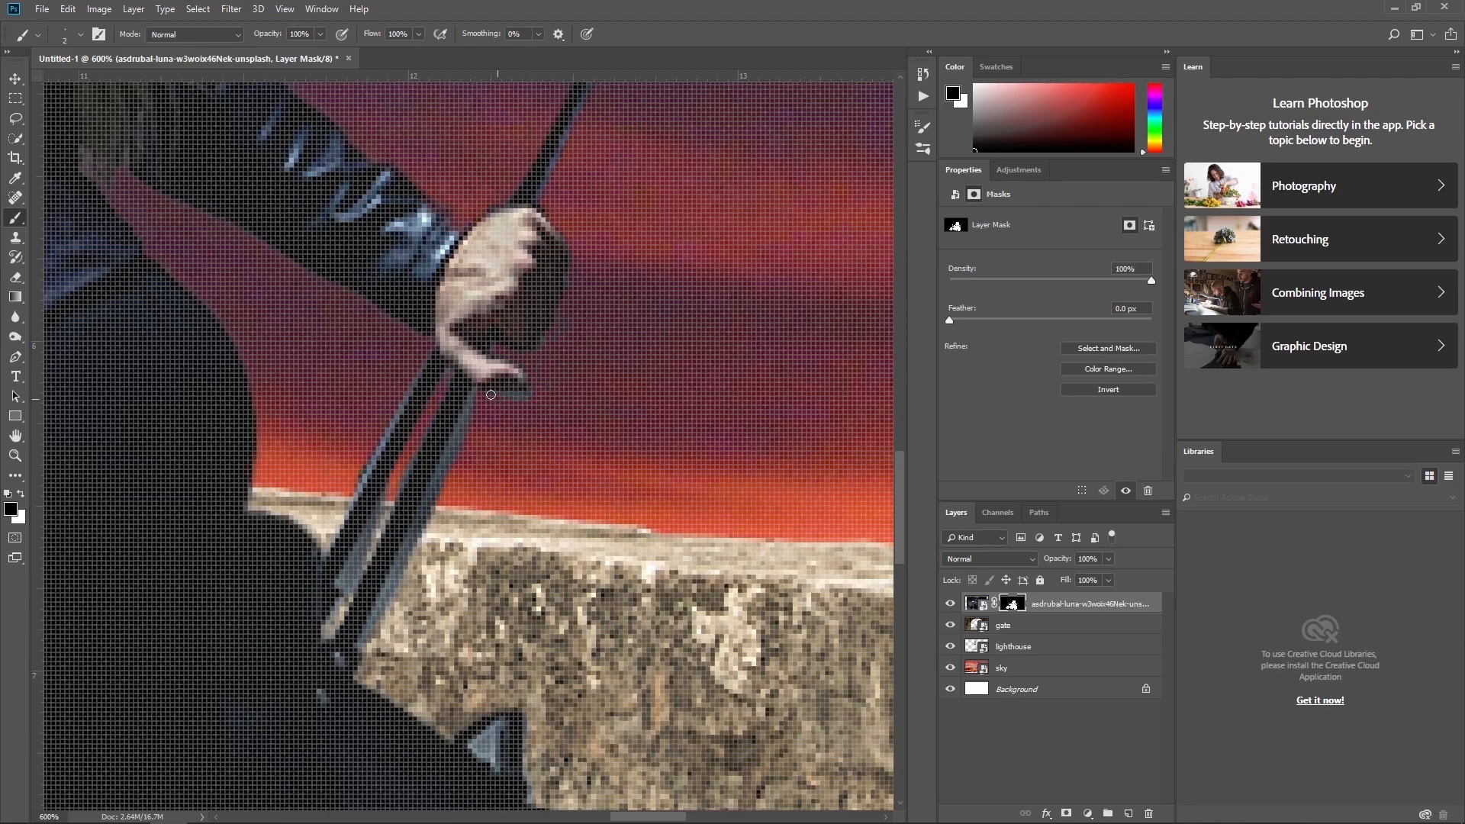
mouse_move(472, 396)
left_mouse_down()
mouse_move(454, 467)
mouse_move(406, 541)
mouse_move(434, 469)
left_mouse_up()
key("ctrl+z")
mouse_move(475, 395)
left_mouse_down()
mouse_move(447, 443)
mouse_move(486, 422)
mouse_move(478, 397)
mouse_move(427, 521)
left_mouse_up()
key("ctrl+z")
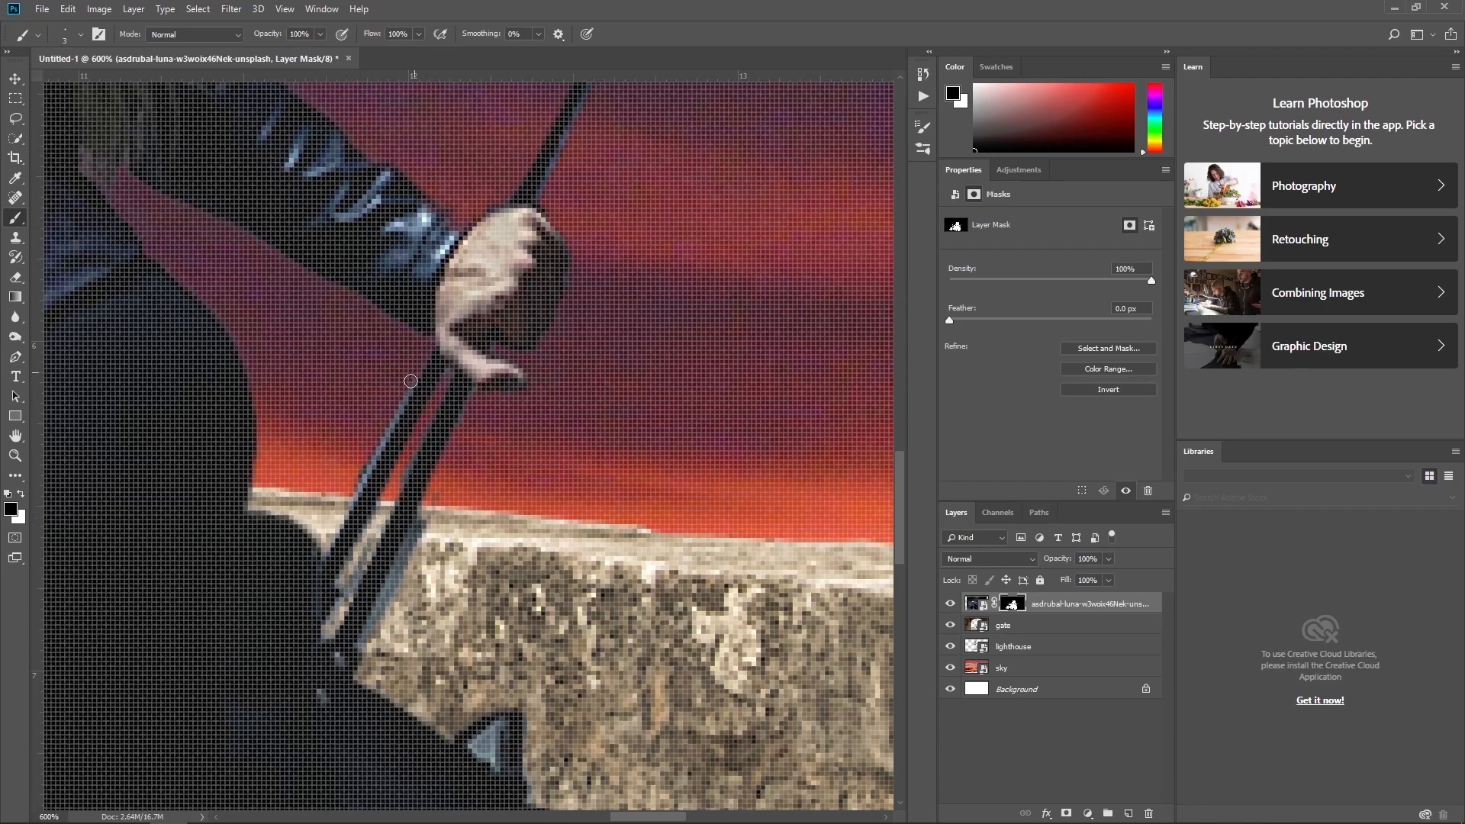
mouse_move(360, 563)
left_mouse_down()
mouse_move(332, 614)
mouse_move(365, 563)
left_mouse_up()
mouse_move(427, 522)
left_mouse_down()
mouse_move(357, 640)
mouse_move(430, 503)
mouse_move(380, 584)
left_mouse_up()
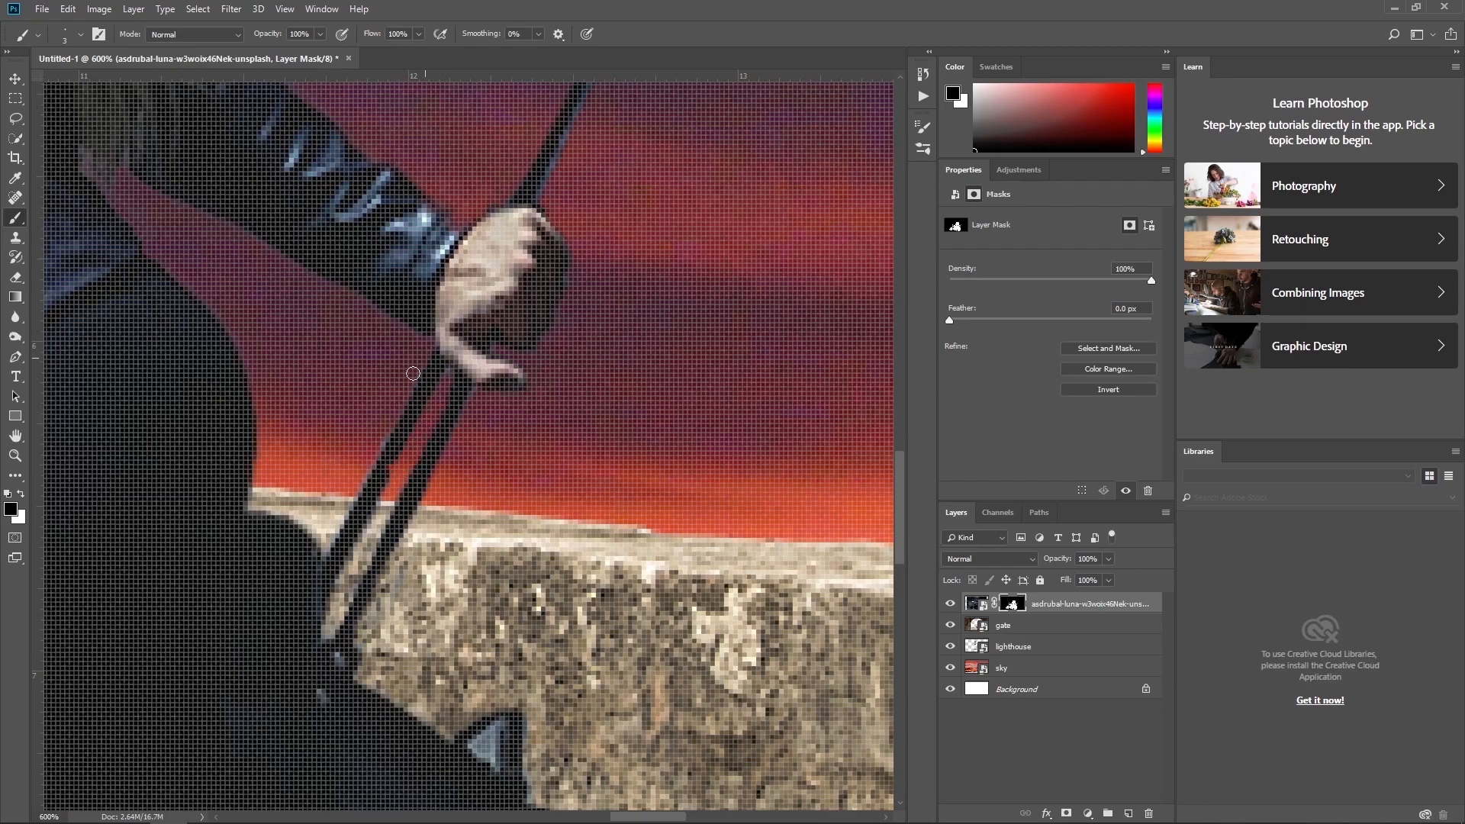
Paint the lower end of the bar back into the mask and fit the whole composite in view.
key("x")
mouse_move(346, 633)
left_mouse_down()
mouse_move(387, 574)
mouse_move(360, 578)
mouse_move(345, 608)
left_mouse_up()
key("x")
scroll(732, 518, "up", 5)
scroll(728, 508, "up", 1)
left_click(16, 459)
left_click(436, 38)
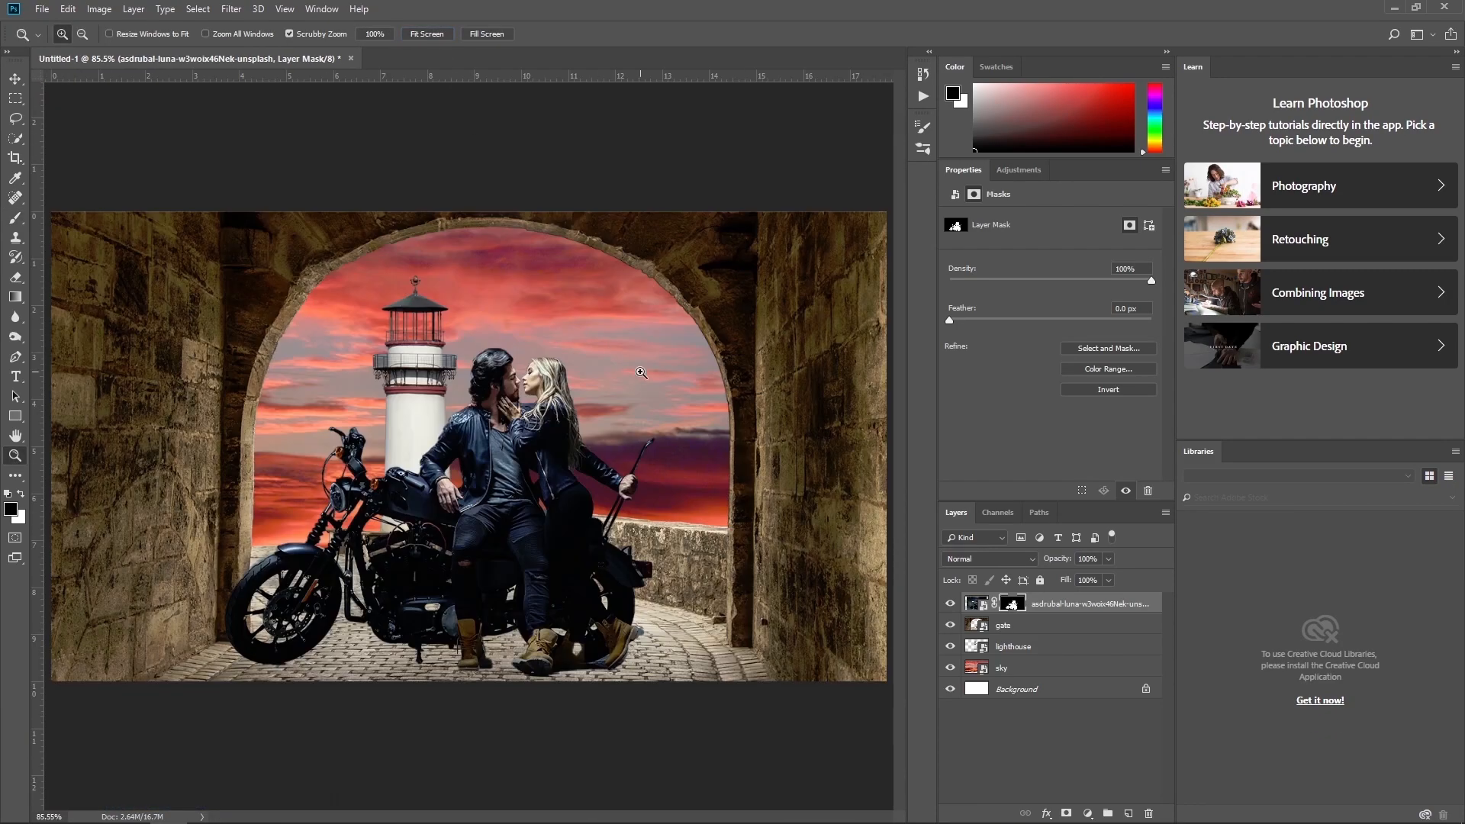
Mask out the grey shadow remnants around the heel and sole of the woman's raised boot.
left_click(623, 647)
left_click(623, 647)
left_click(622, 647)
scroll(458, 527, "down", 2)
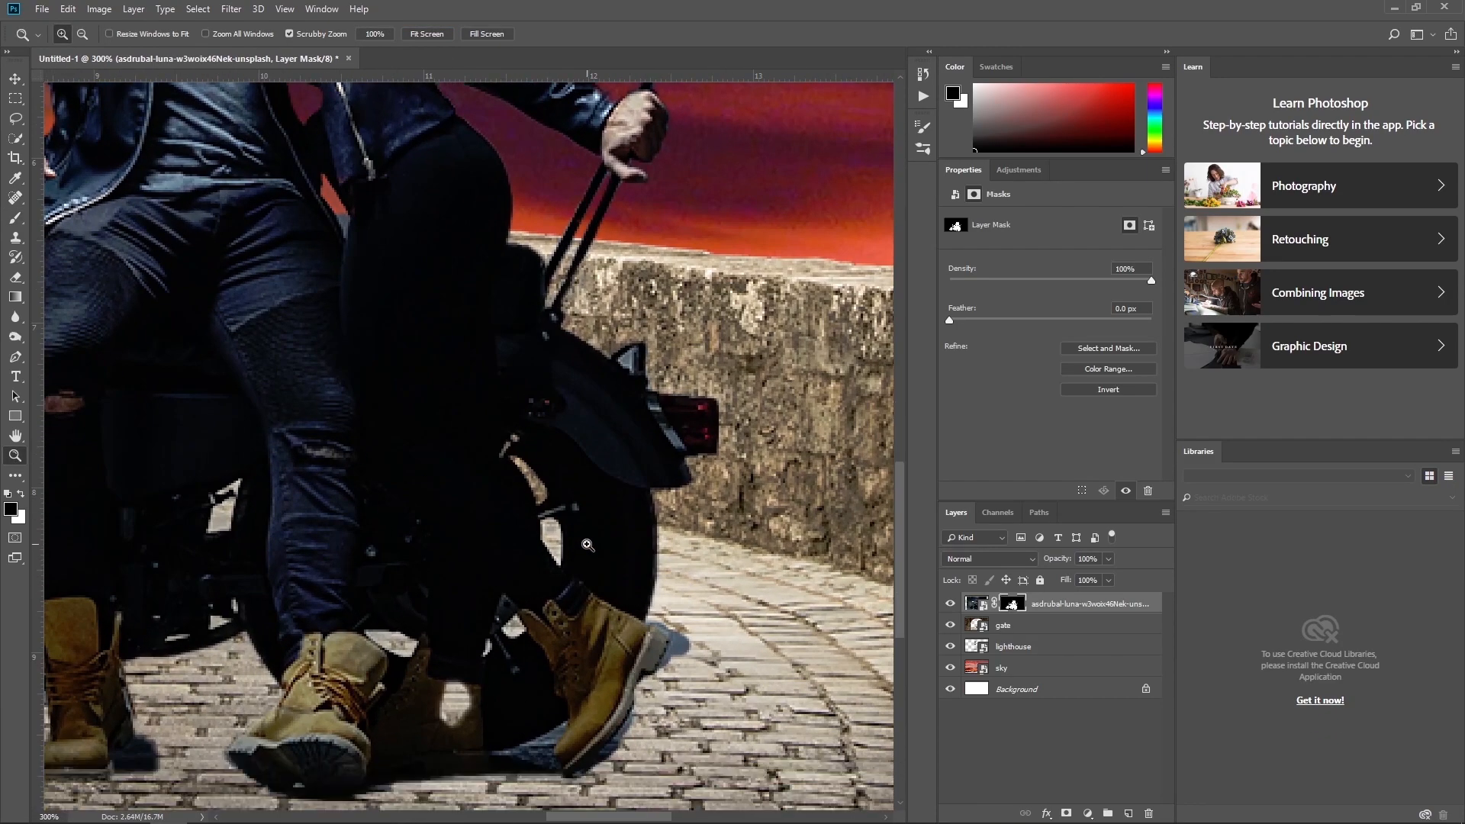
left_click(592, 638)
left_click(592, 638)
key("b")
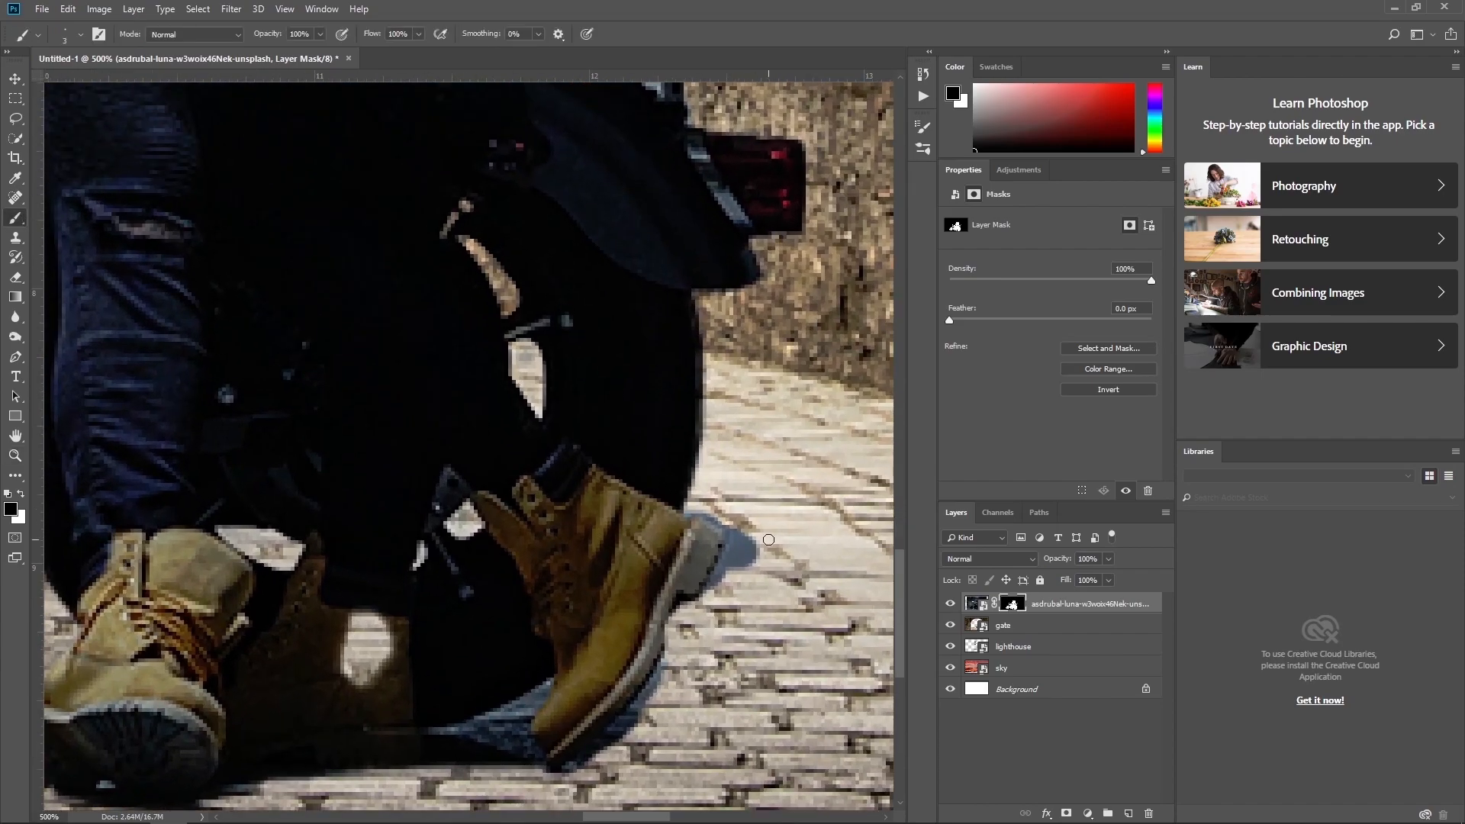
mouse_move(705, 507)
left_mouse_down()
mouse_move(736, 531)
mouse_move(714, 583)
mouse_move(732, 581)
mouse_move(747, 538)
left_mouse_up()
mouse_move(671, 668)
left_mouse_down()
mouse_move(590, 754)
mouse_move(640, 722)
mouse_move(543, 773)
left_mouse_up()
key("x")
key("x")
left_click_drag(632, 723, 551, 777)
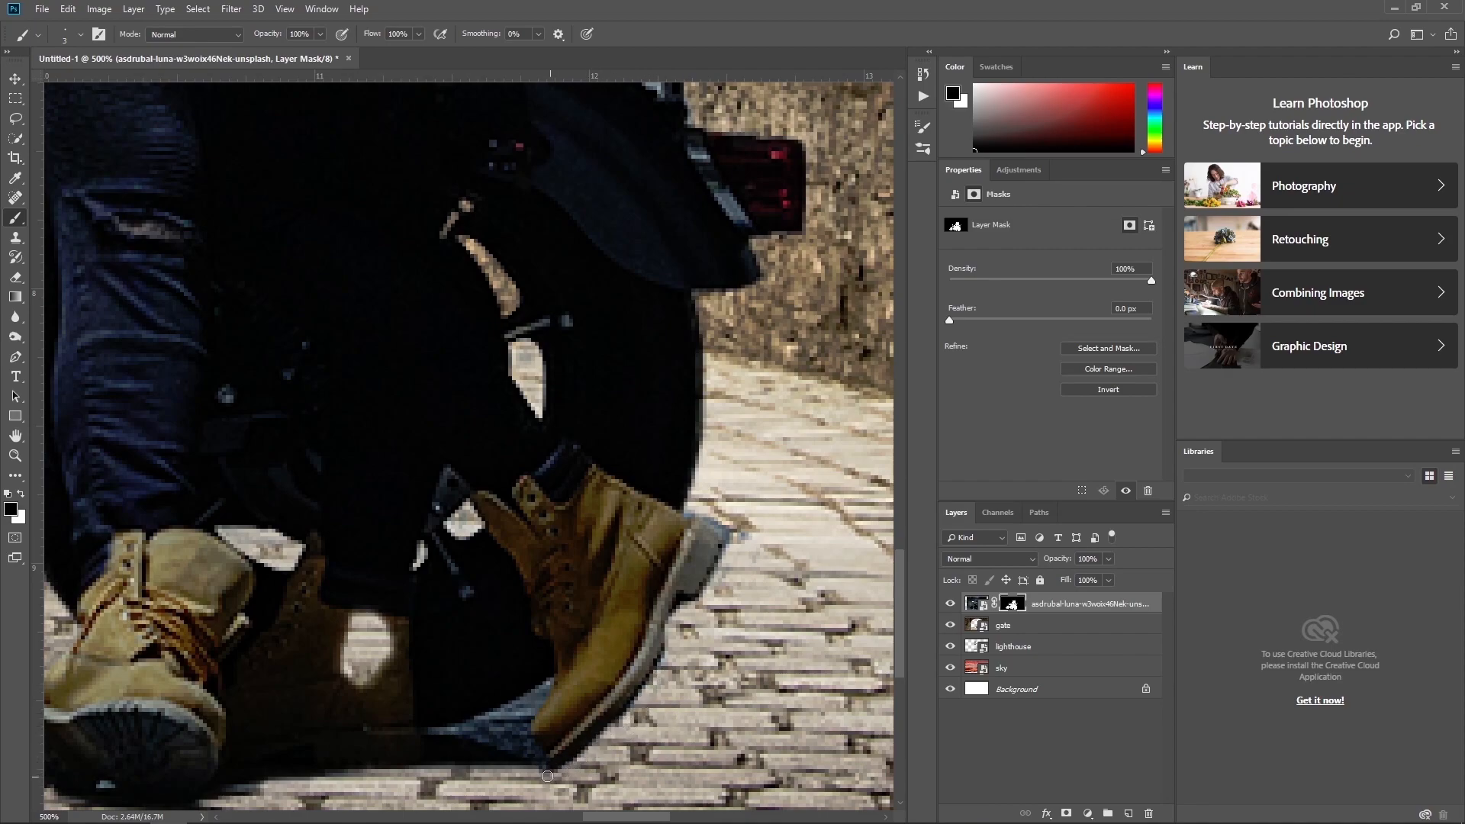
left_click_drag(736, 548, 690, 512)
Paint the bright hole between the two pairs of boots back into the mask and fit the whole composite in view.
scroll(743, 521, "up", 1)
key("x")
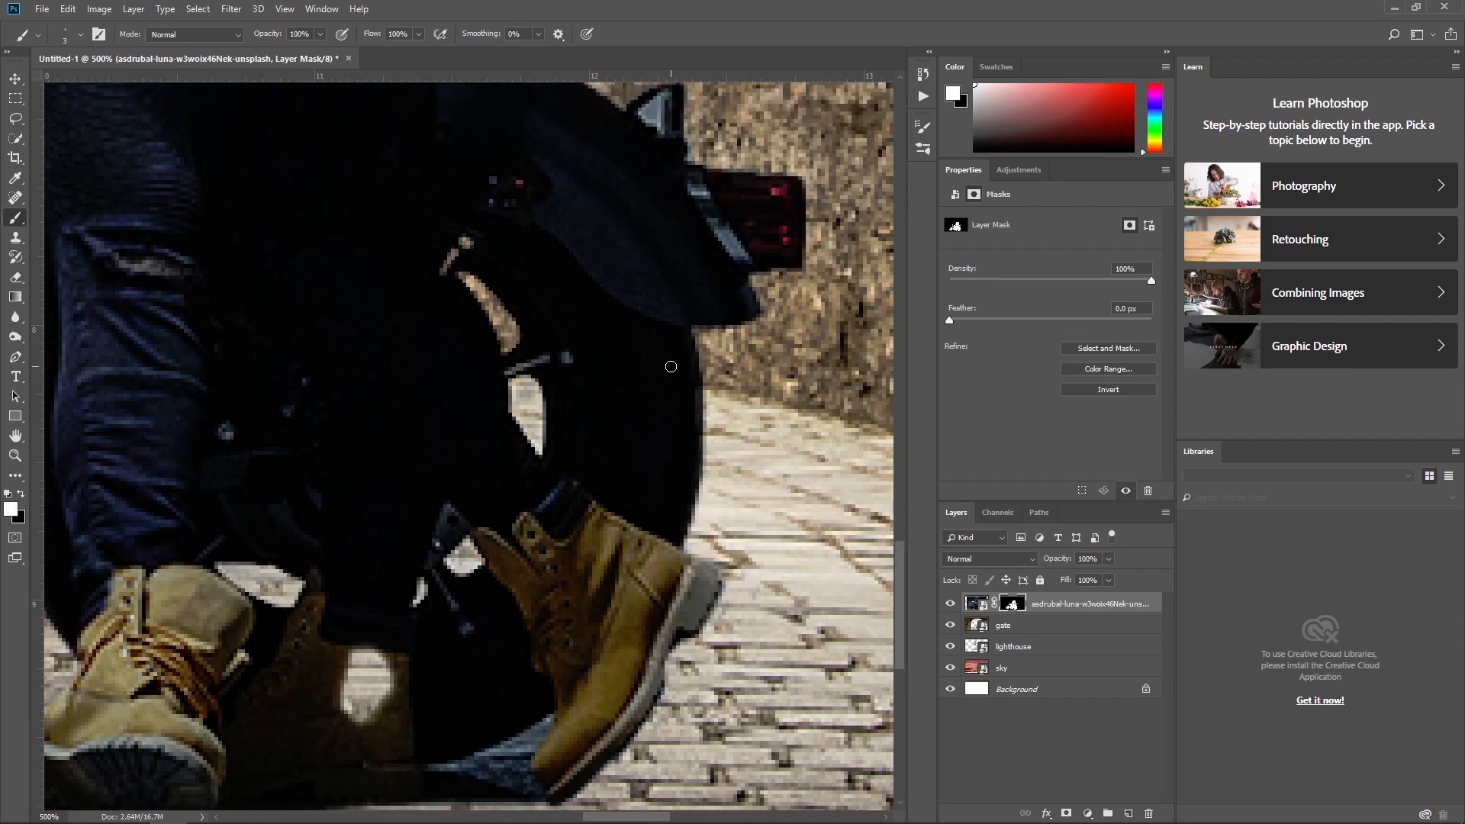
mouse_move(365, 645)
left_mouse_down()
mouse_move(384, 689)
mouse_move(355, 694)
mouse_move(379, 661)
left_mouse_up()
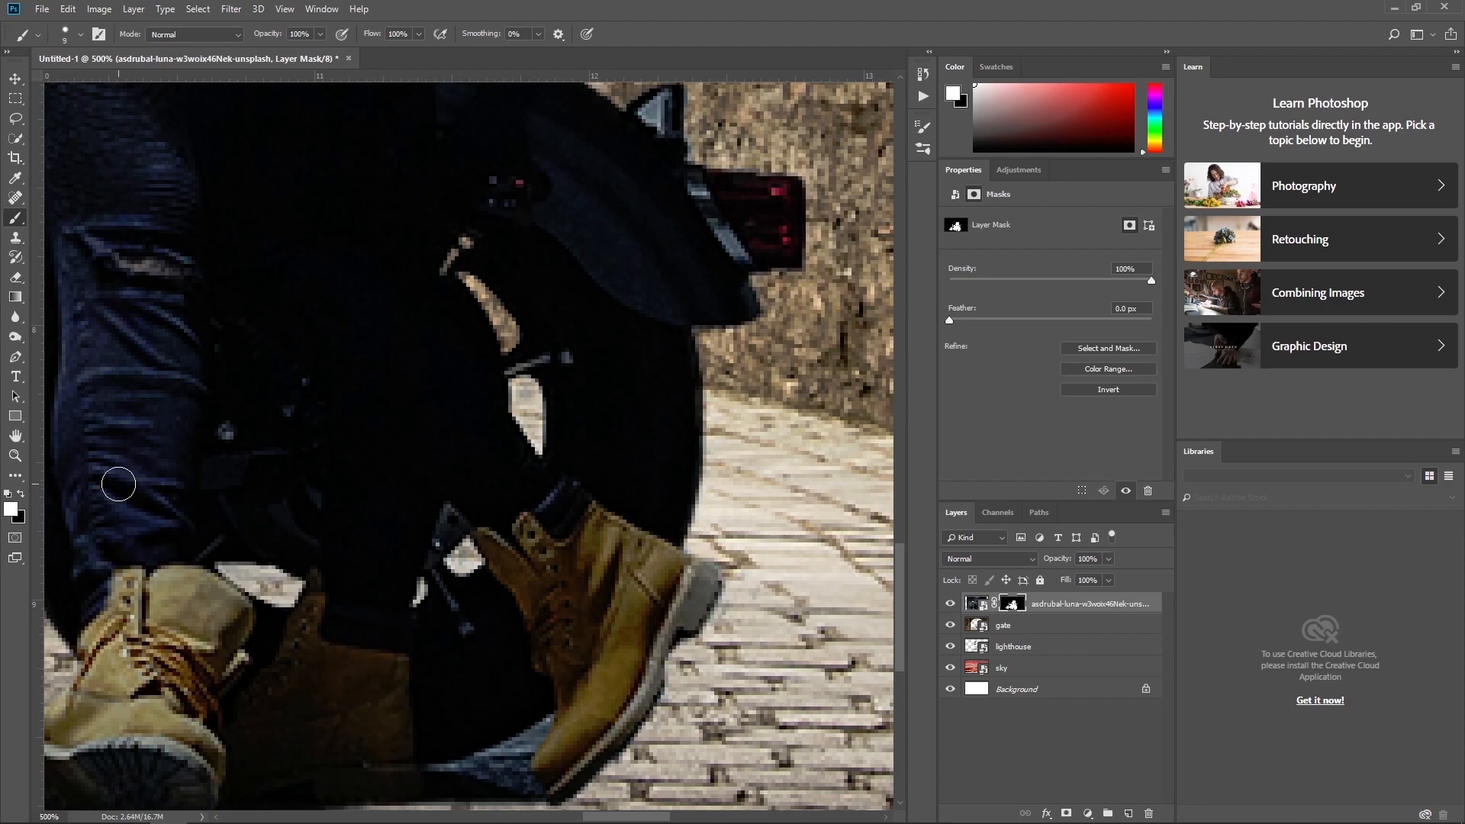
key("z")
left_click(429, 34)
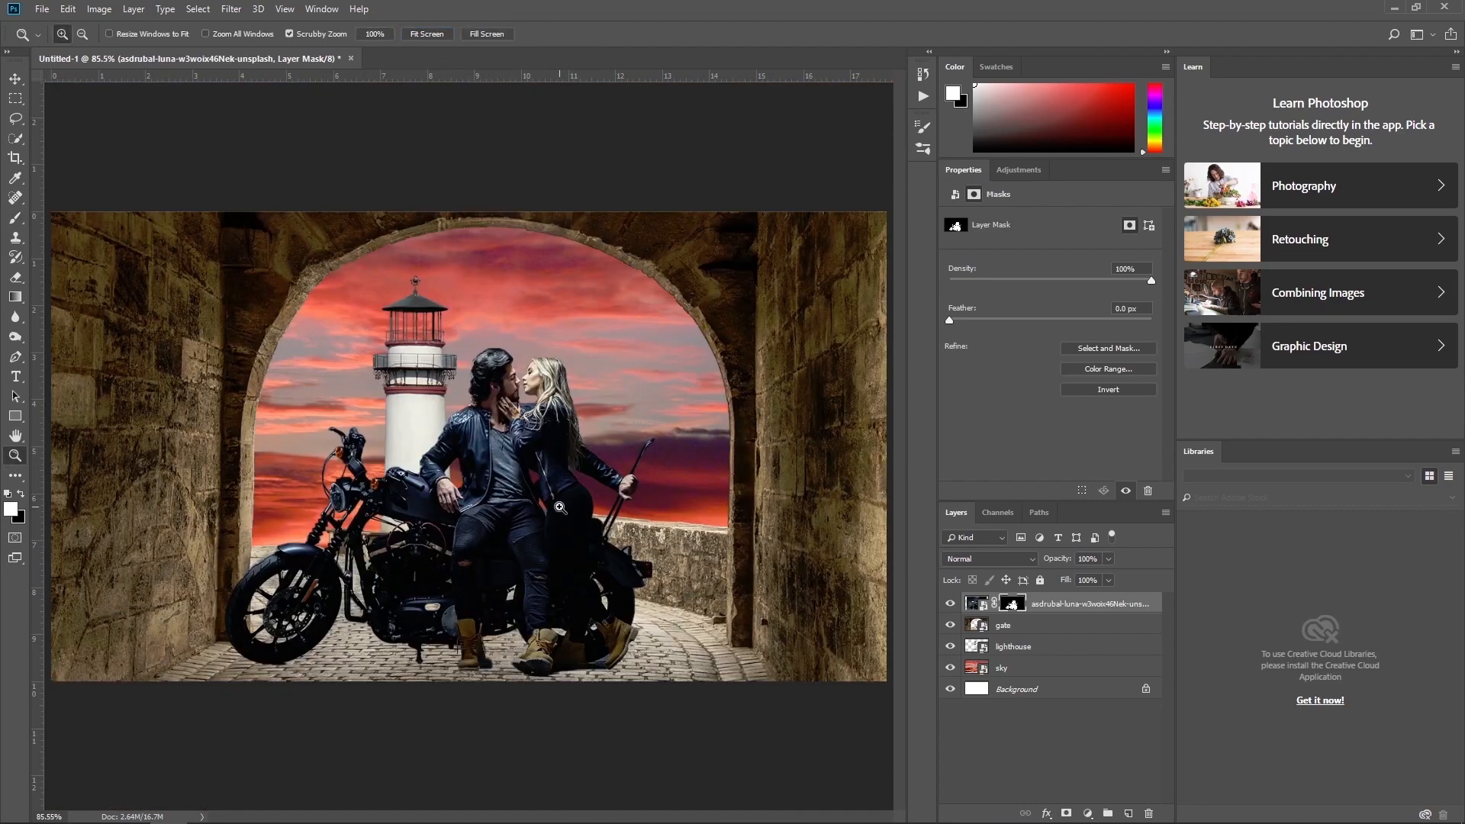
key("b")
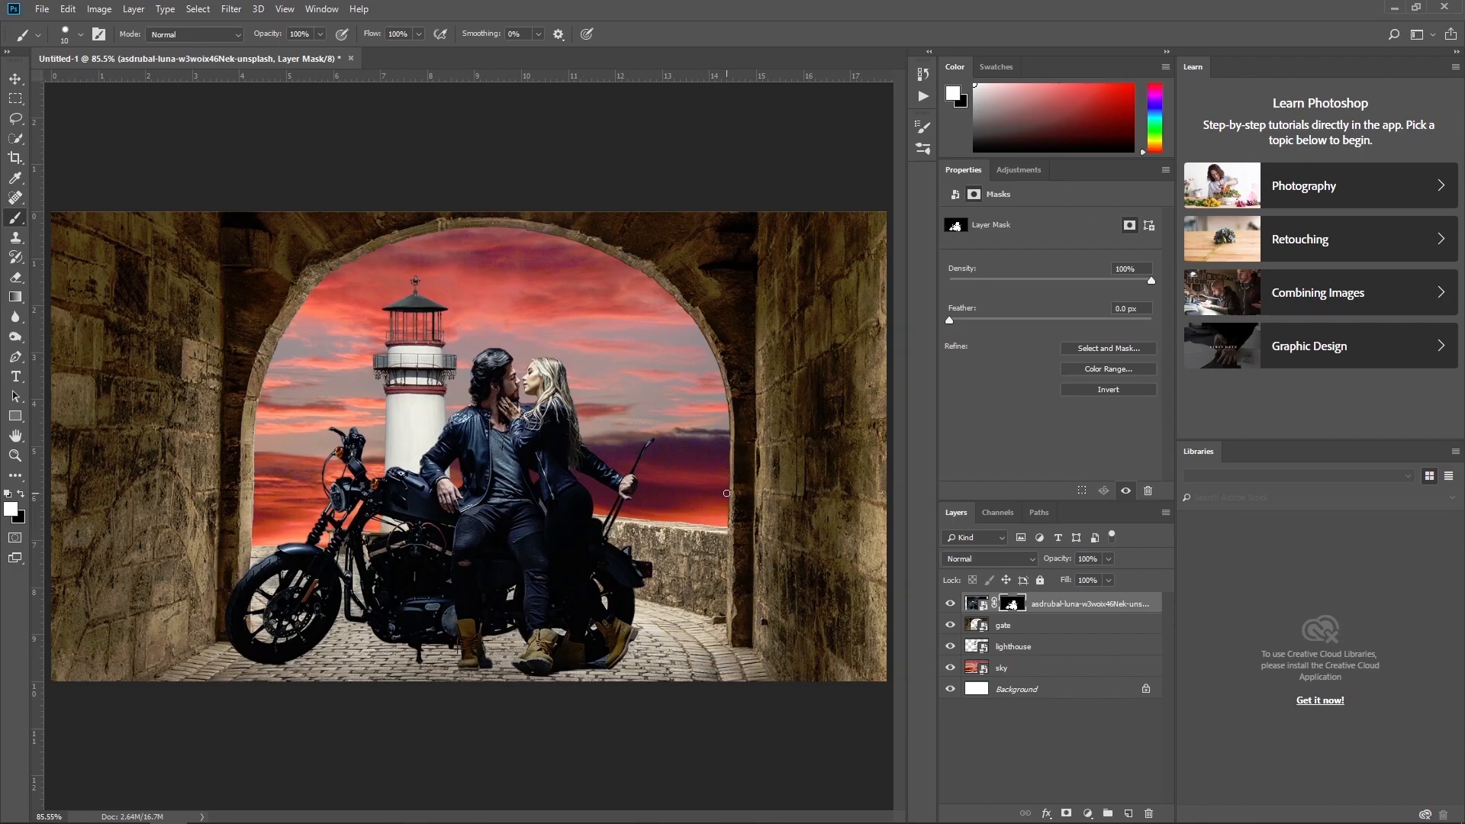
key("z")
left_click_drag(316, 538, 473, 586)
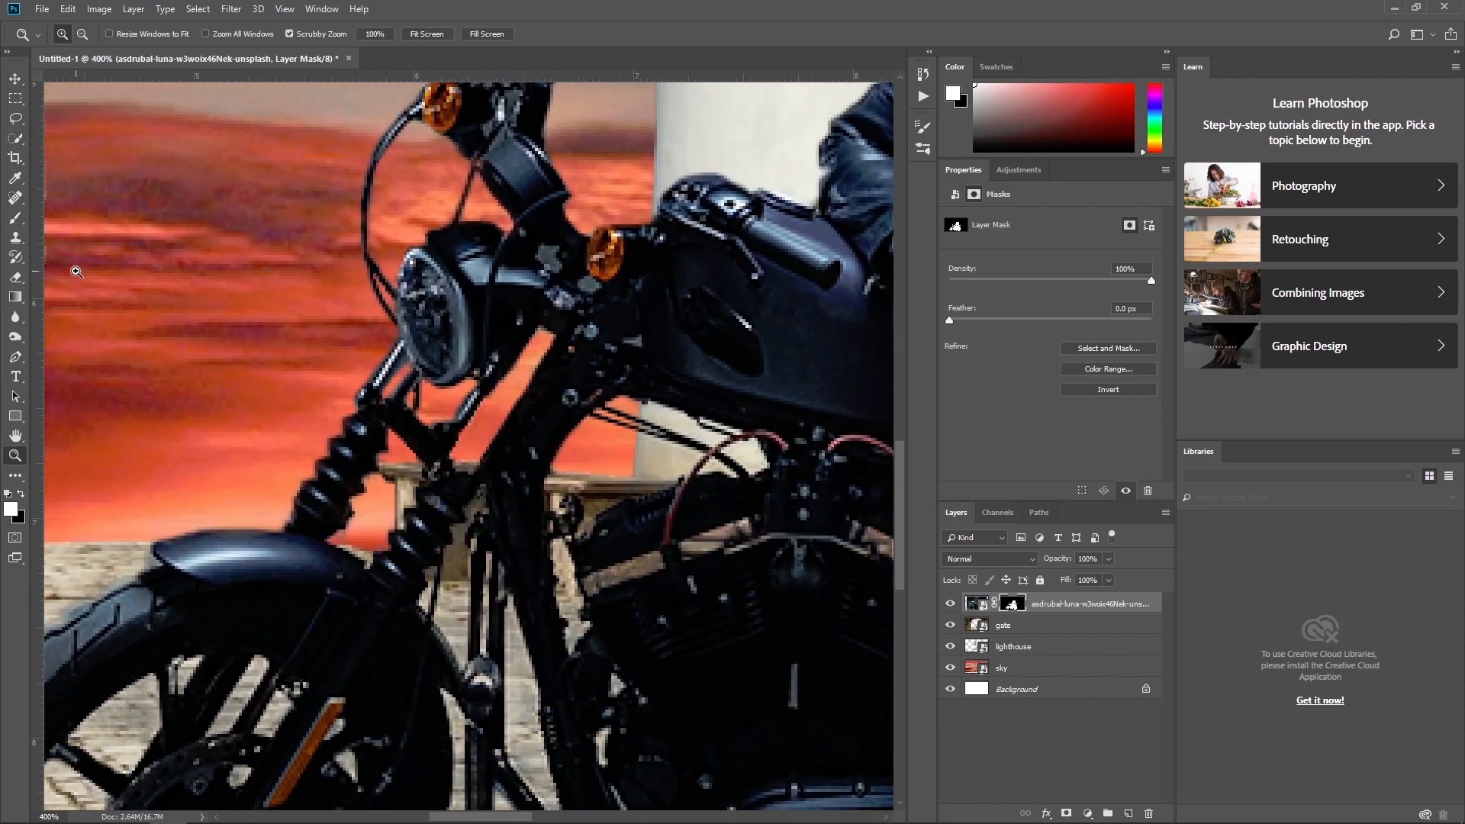
left_click(427, 33)
Rename the masked motorcycle photo layer as couple.
left_click(977, 603)
double_click(1061, 602)
type("couple")
key("Return")
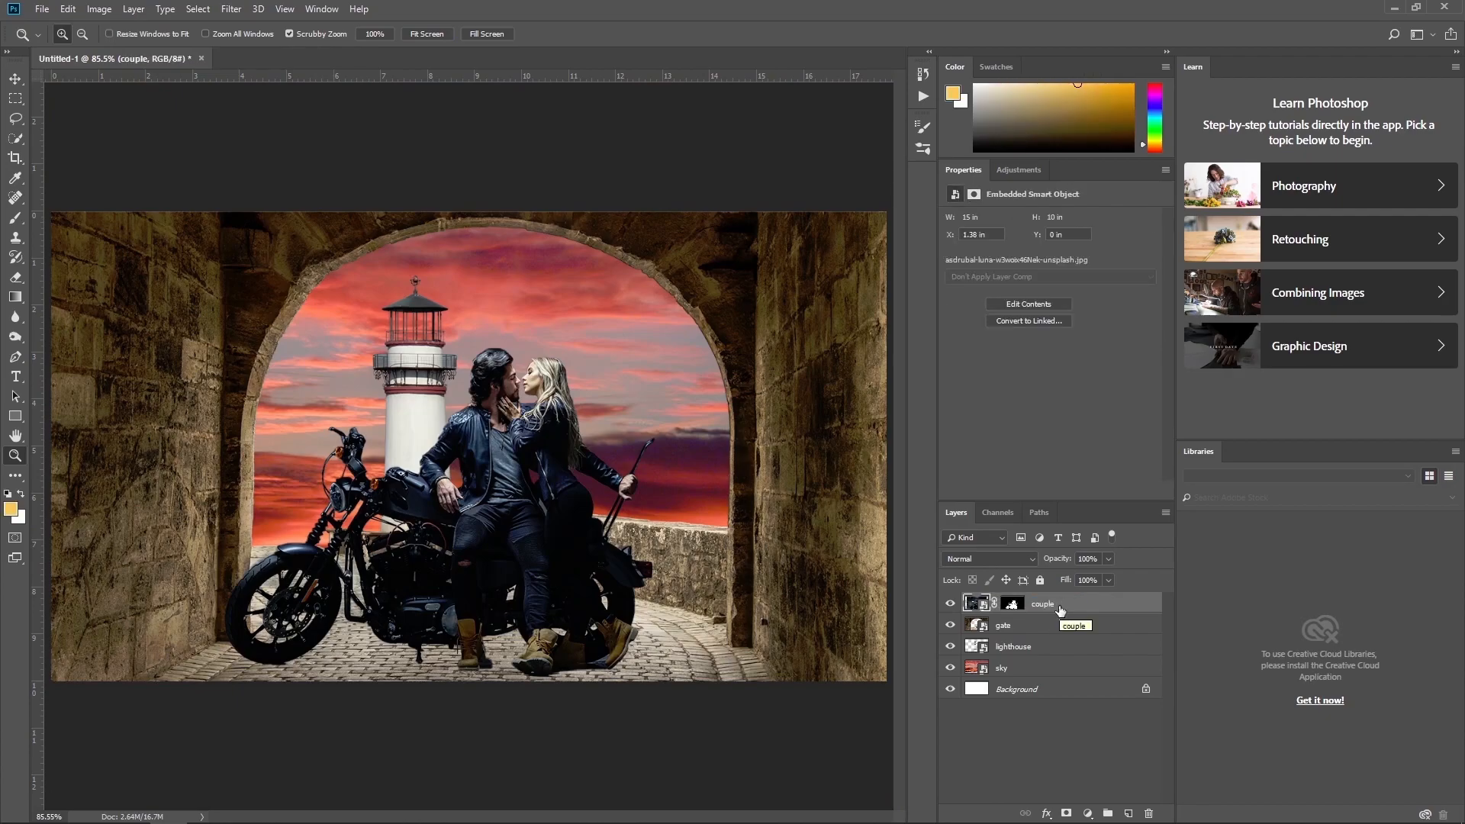
Move the couple layer up about 0.22 in with Free Transform.
key("ctrl+t")
mouse_move(595, 512)
left_mouse_down()
mouse_move(620, 500)
mouse_move(599, 502)
left_mouse_up()
left_click(690, 34)
key("z")
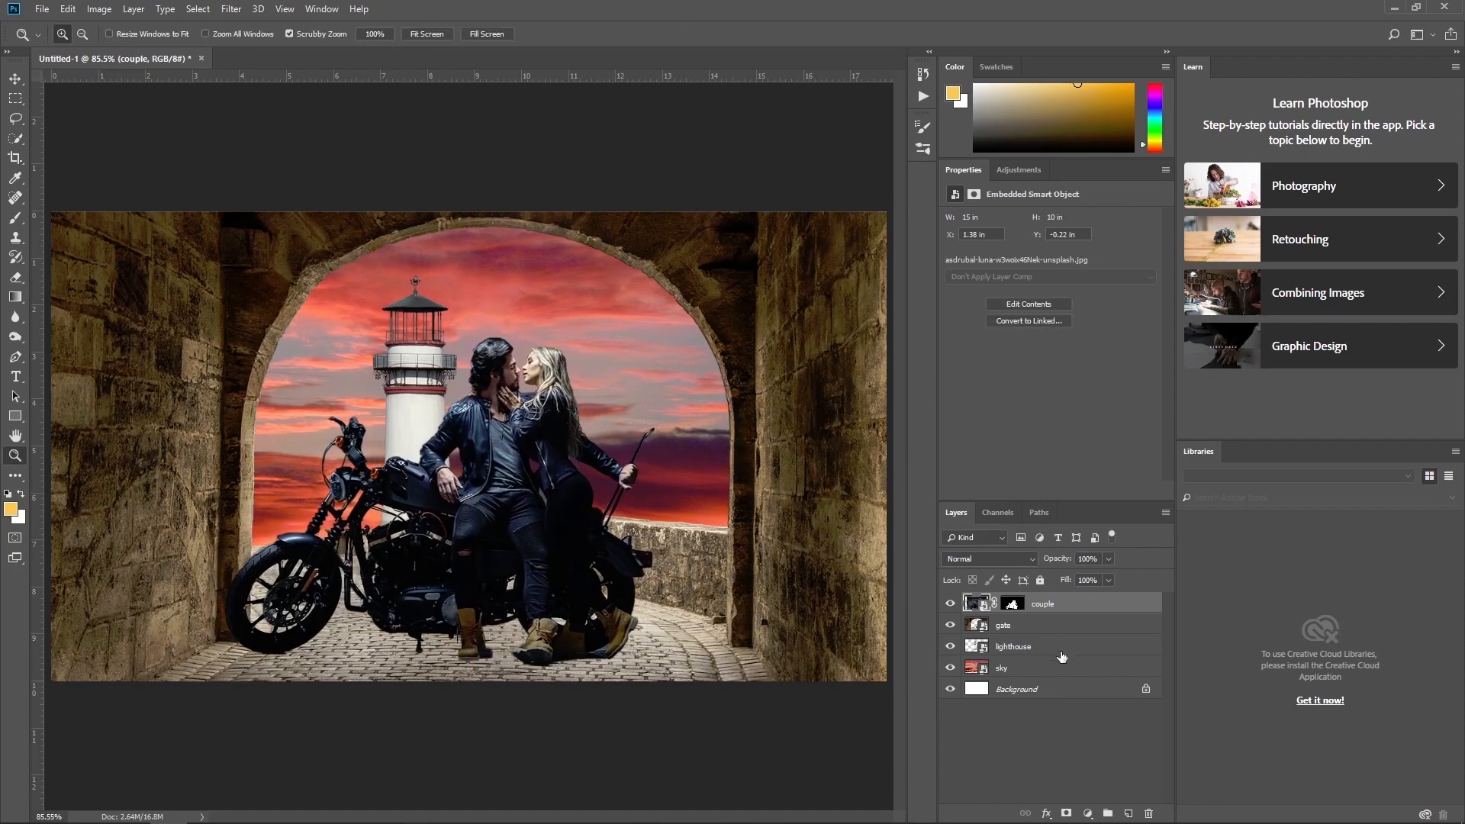
Move the sky layer down about 0.11 in with Free Transform, keeping its horizontal position.
left_click(1032, 667)
key("ctrl+t")
left_click_drag(767, 500, 715, 526)
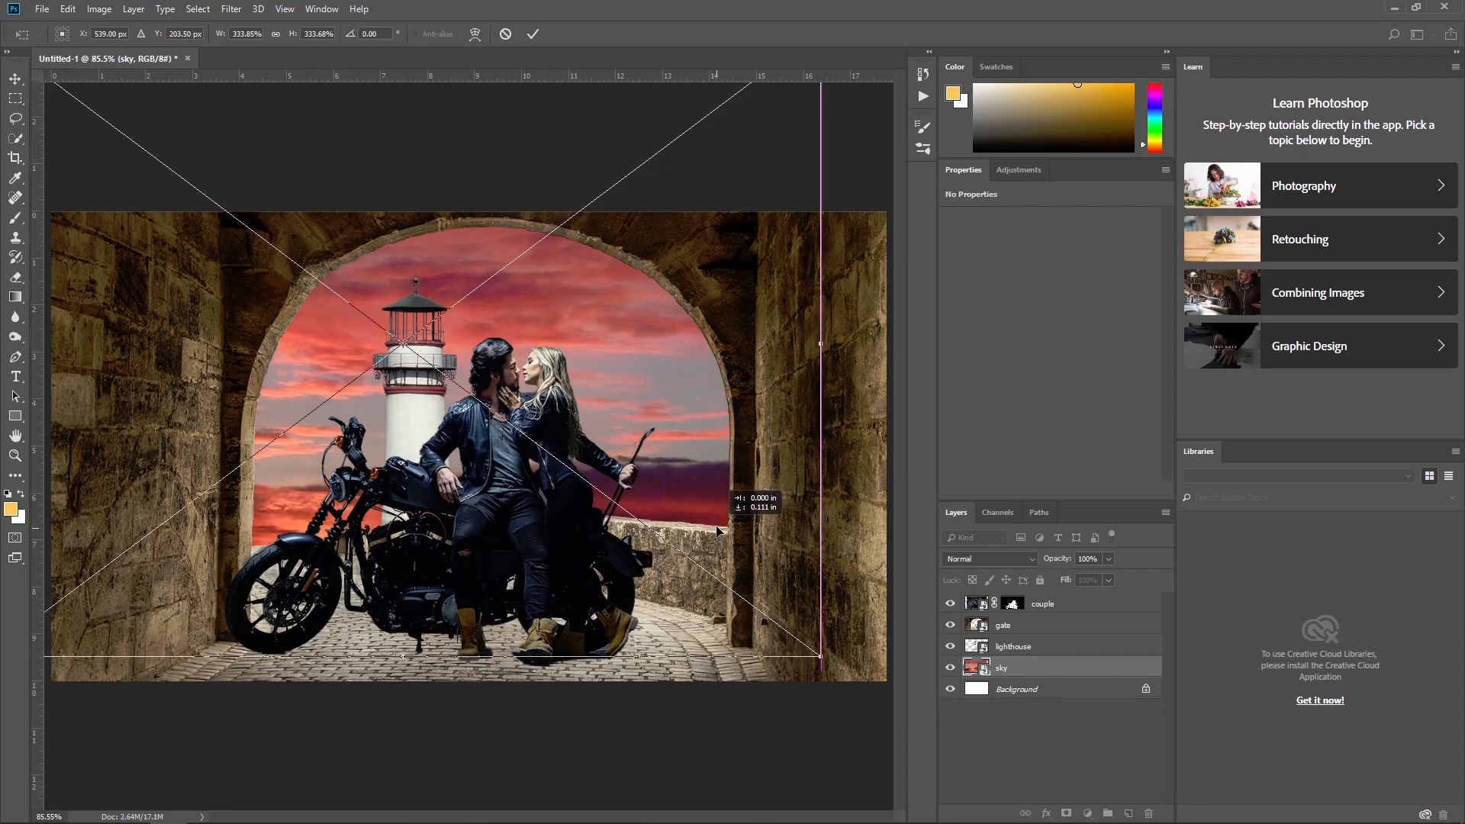
left_click(533, 34)
key("z")
Shift the lighthouse layer about 0.68 in to the left, away from the couple.
left_click(1029, 648)
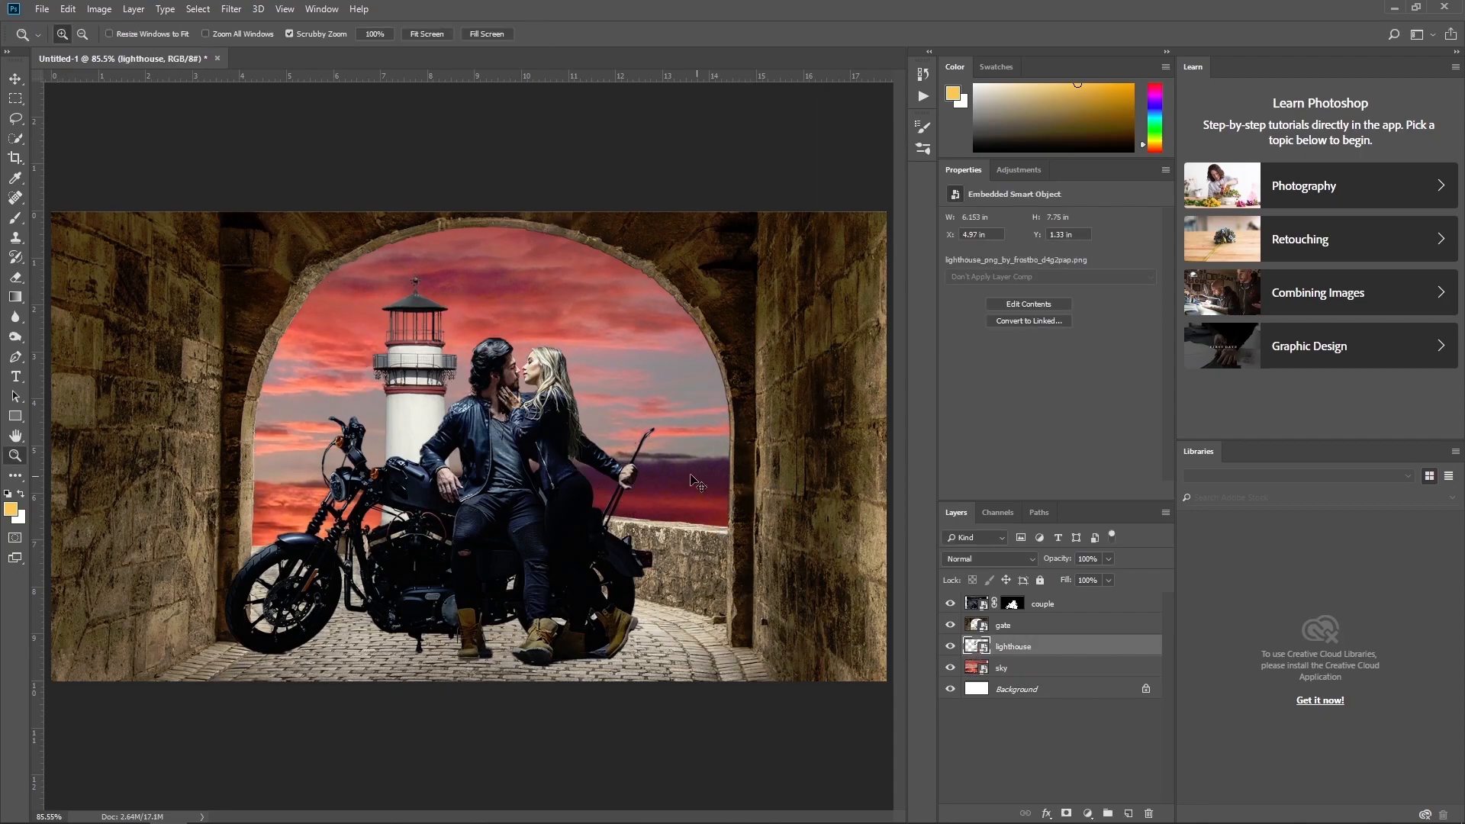
key("ctrl+t")
left_click_drag(558, 437, 527, 436)
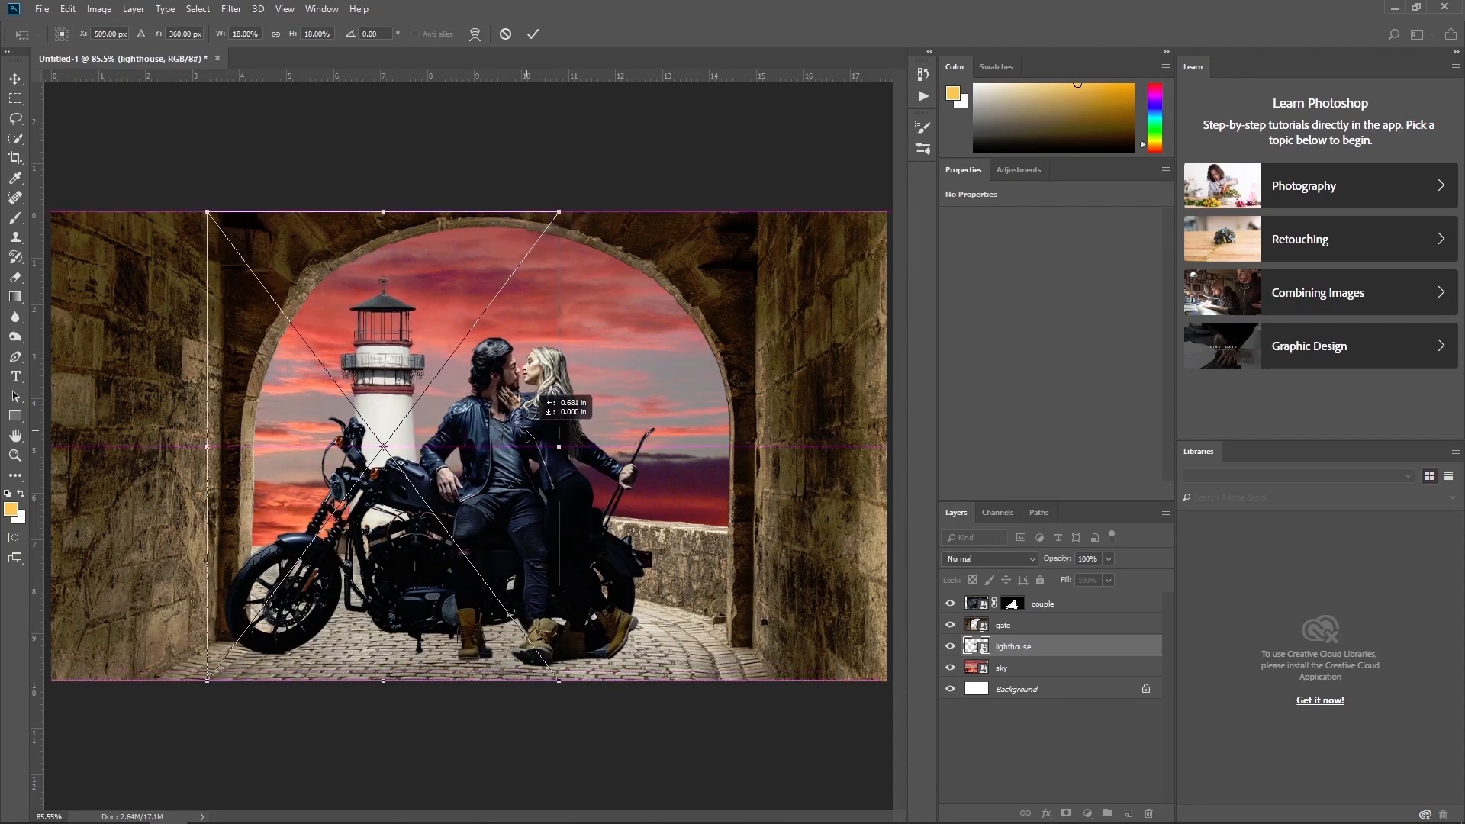
left_click(533, 33)
key("z")
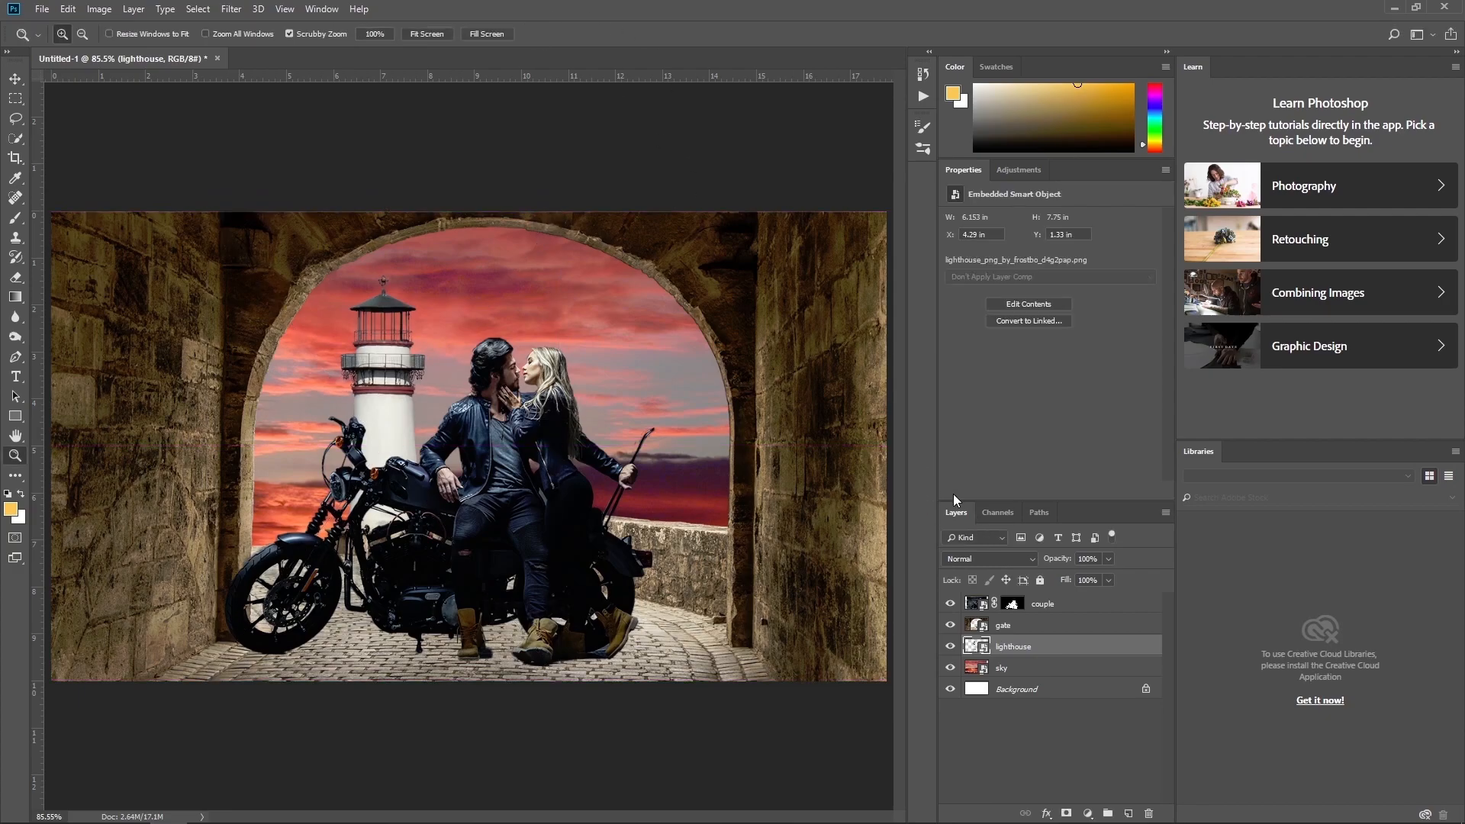
Enlarge the couple layer to about 108% with Free Transform and nudge it slightly upward.
left_click(992, 605)
key("ctrl+t")
left_click_drag(823, 201, 850, 182)
left_click_drag(737, 437, 737, 429)
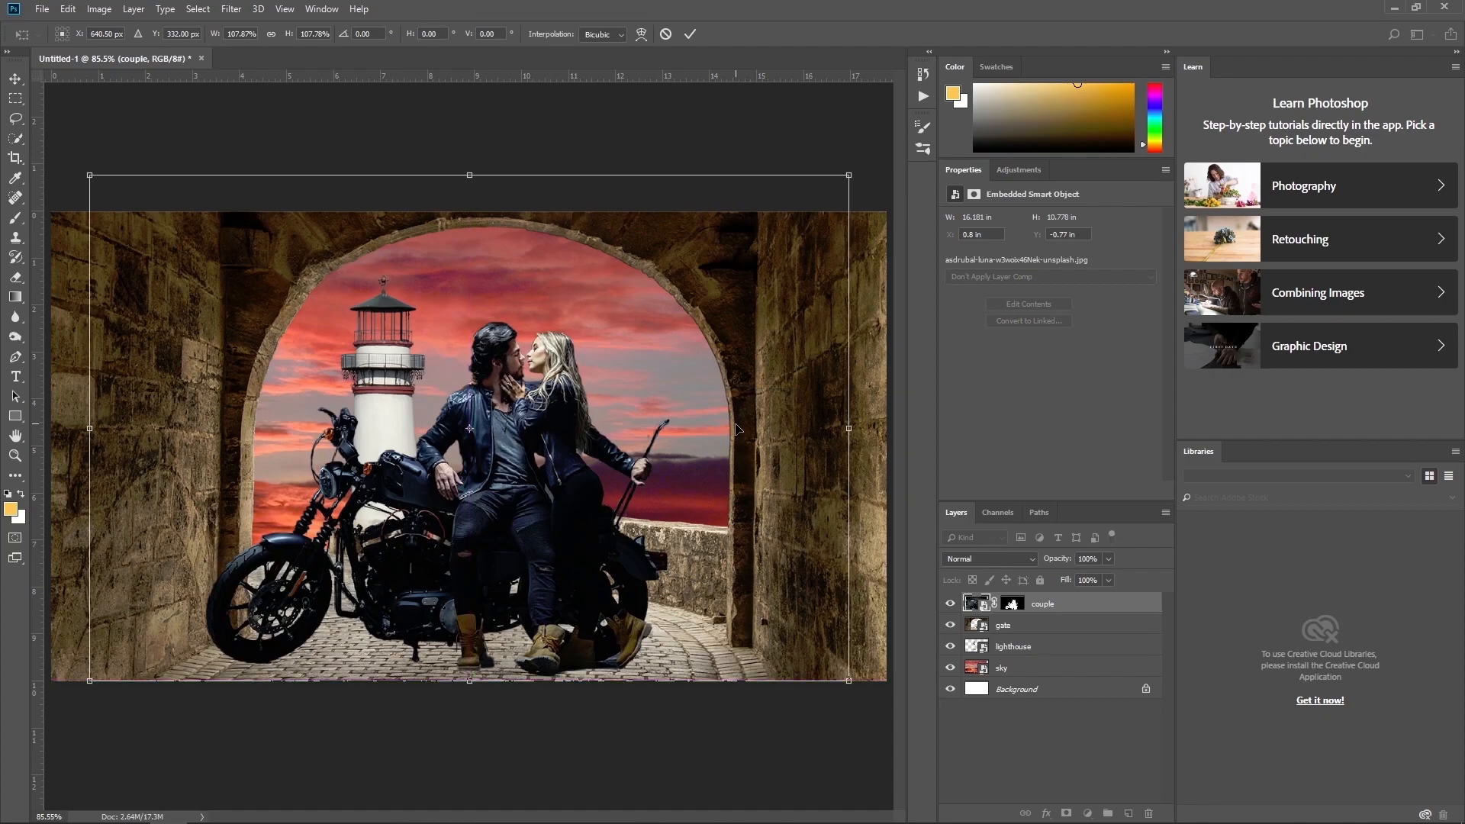
left_click(690, 34)
Shift the lighthouse layer a further 0.21 in or so to the left, keeping its height.
left_click(985, 646)
key("ctrl+t")
mouse_move(531, 430)
left_mouse_down()
mouse_move(540, 420)
mouse_move(519, 414)
left_mouse_up()
left_click_drag(524, 332, 522, 356)
left_click(533, 34)
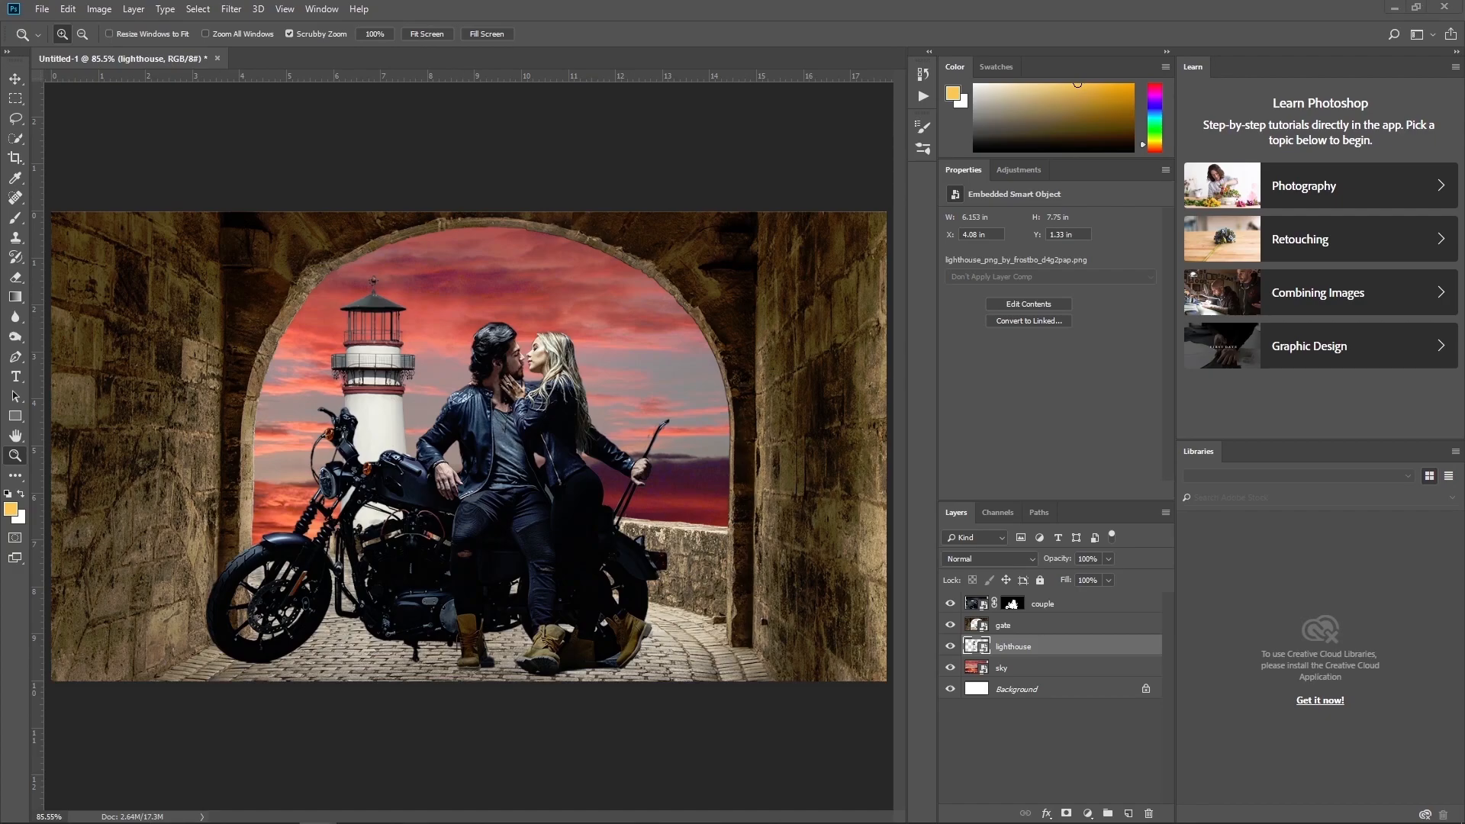
Place the flying birds PNG overlay above the gate layer, scaled to about 69% in the upper part of the arch.
left_click(1040, 626)
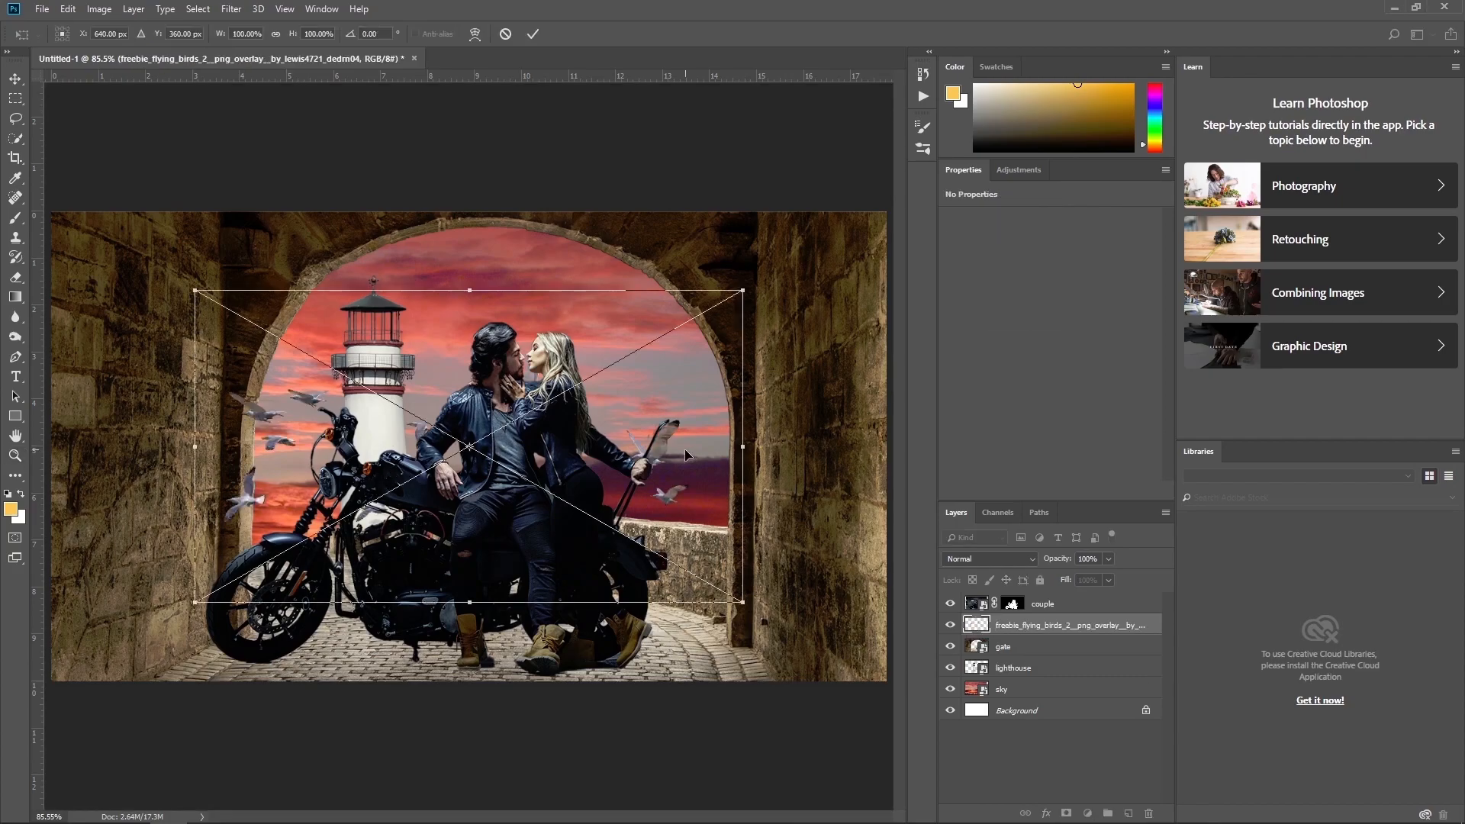
left_click_drag(700, 434, 717, 356)
left_click_drag(765, 209, 679, 257)
left_click_drag(620, 346, 620, 301)
left_click_drag(670, 218, 674, 213)
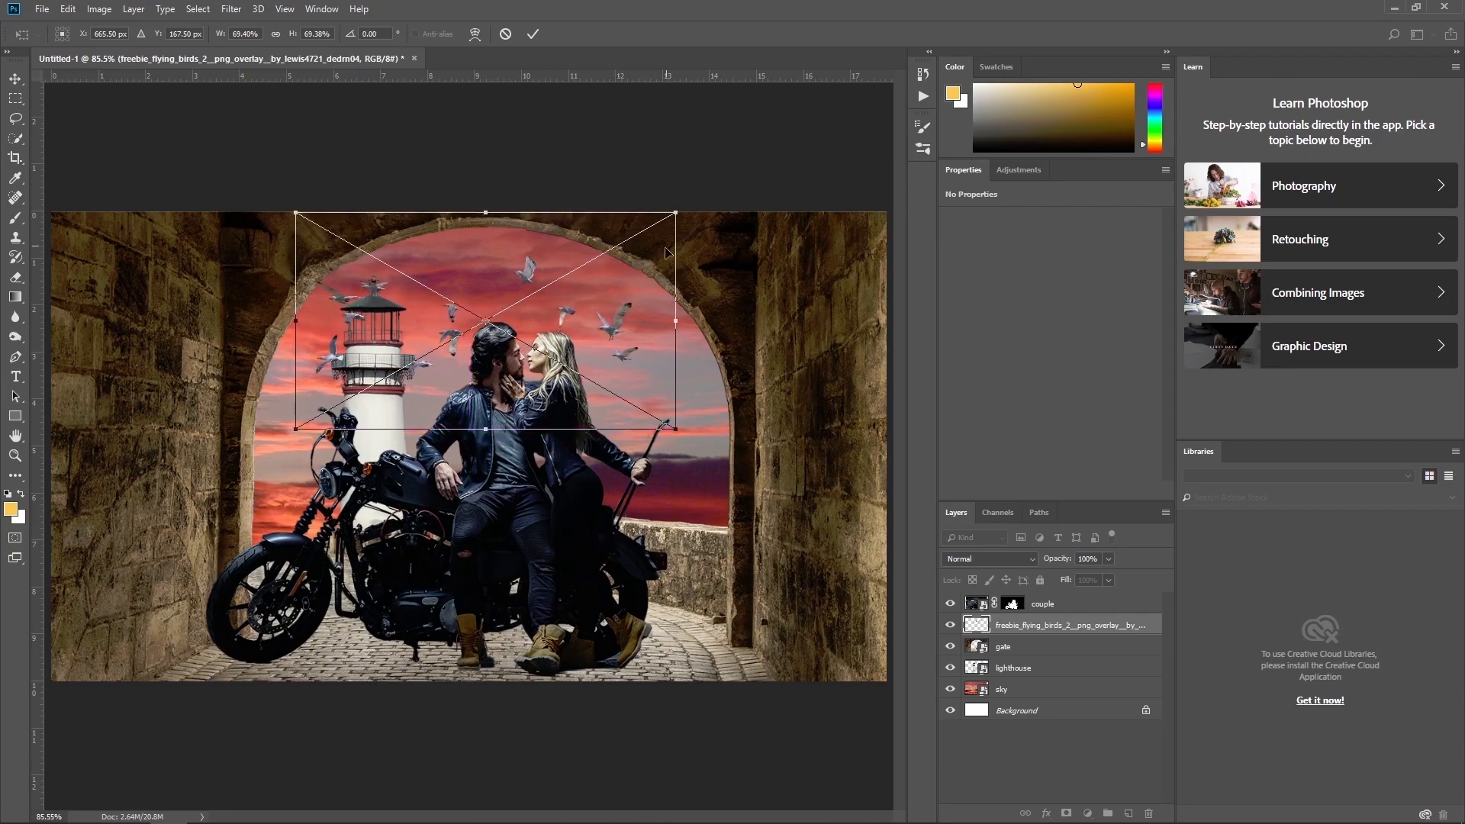
left_click(533, 33)
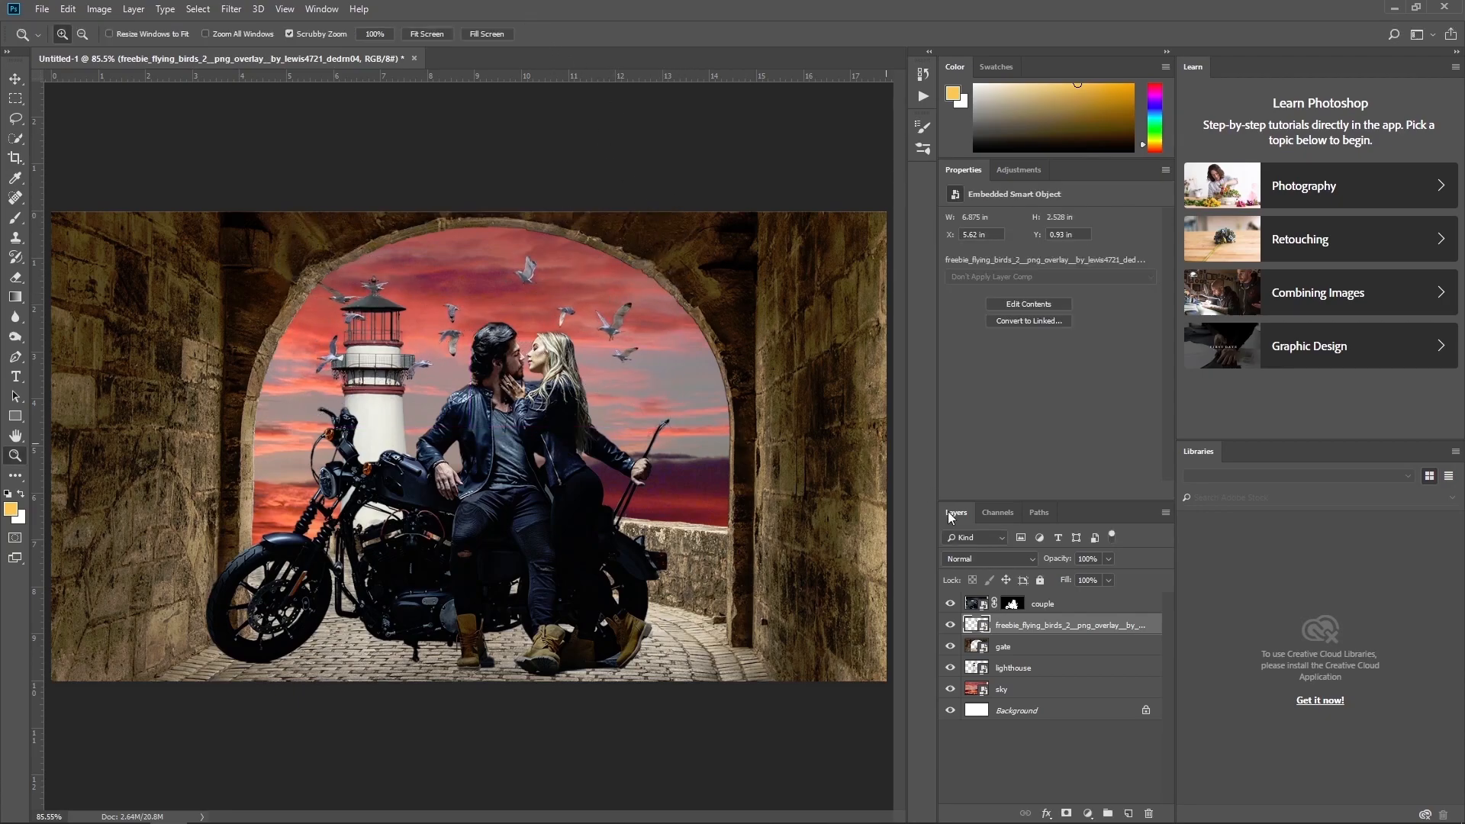
Add a layer mask to the flying birds layer and paint out the bird just beside the lighthouse with a black brush.
left_click(1066, 813)
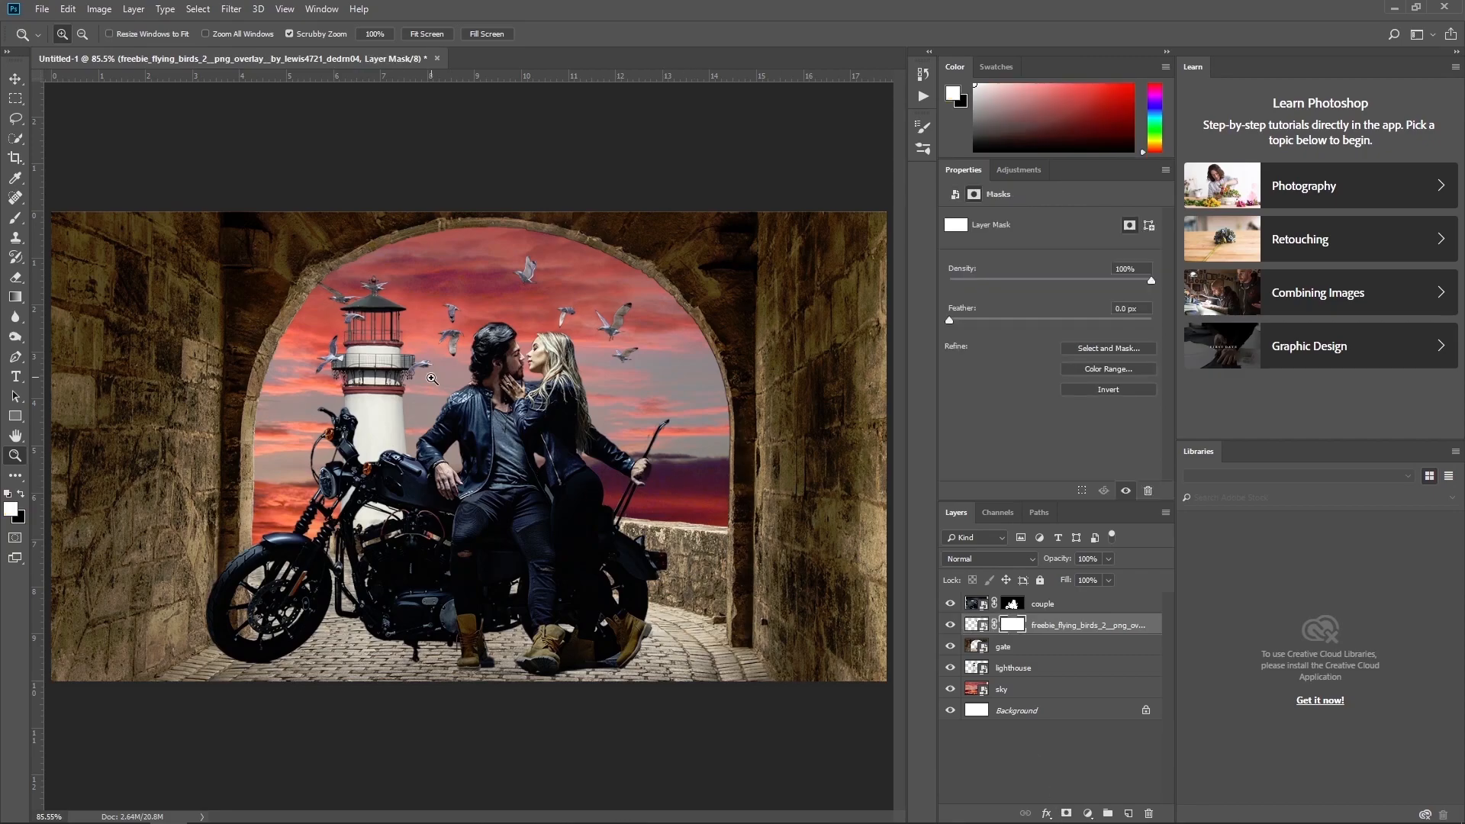
left_click(17, 220)
left_click(22, 494)
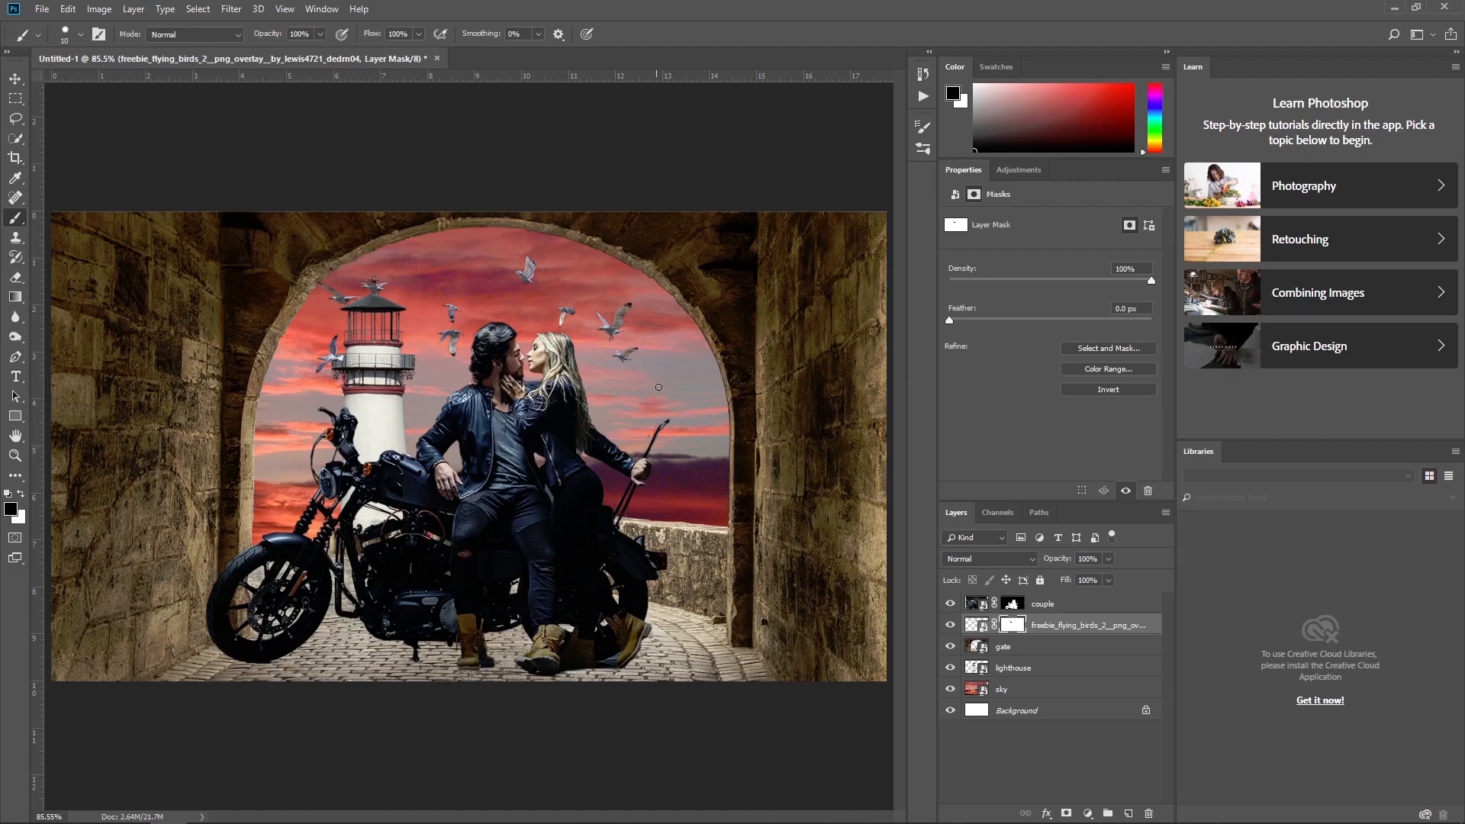
Rename the flying birds layer as birds.
double_click(1083, 626)
type("birds")
key("Return")
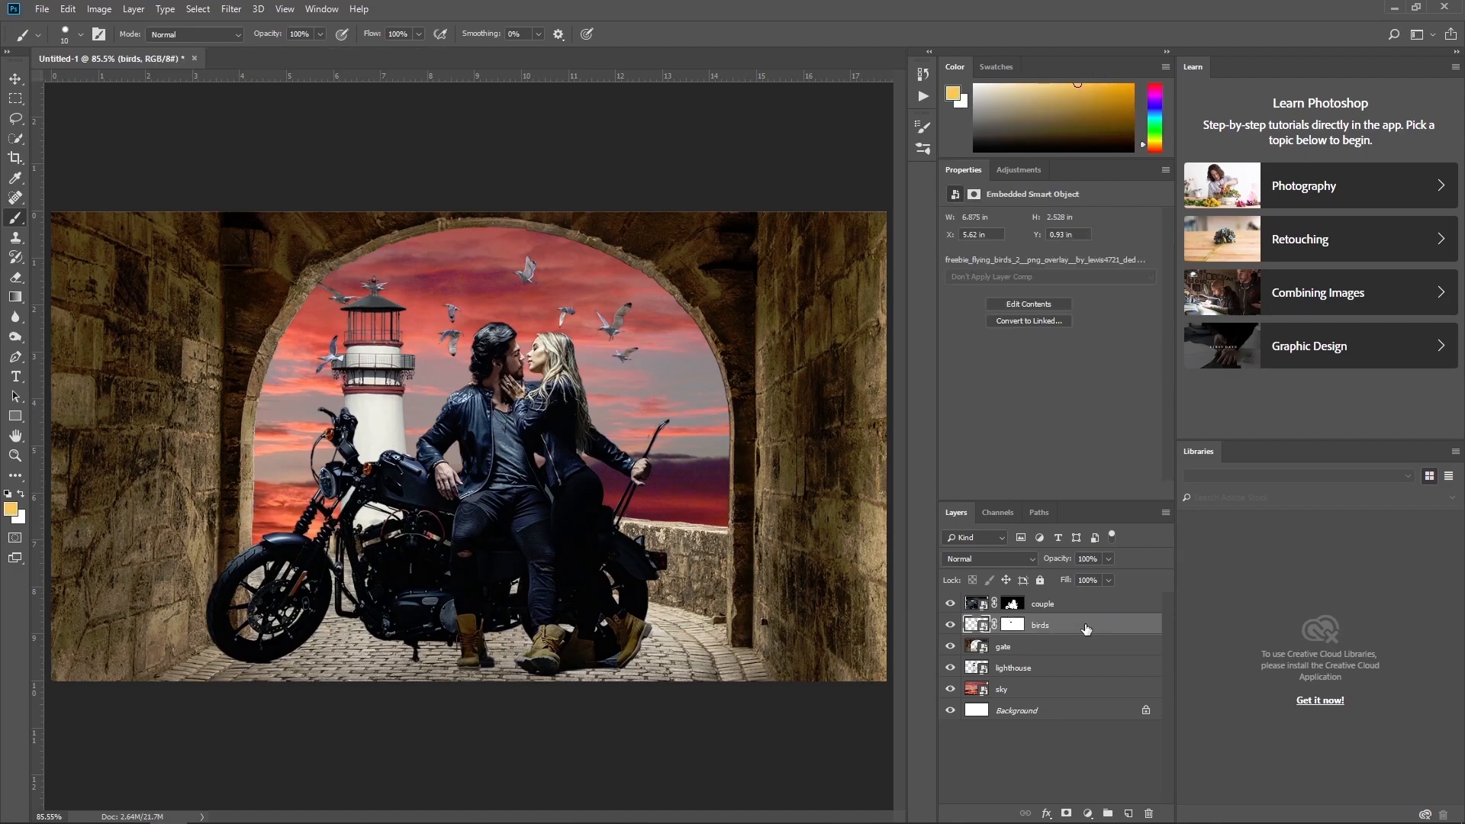
Place the precut lamp PNG above the gate layer, flipped horizontally and scaled to about 1.65 × 2.25 in on the tunnel's left wall.
left_click(1071, 652)
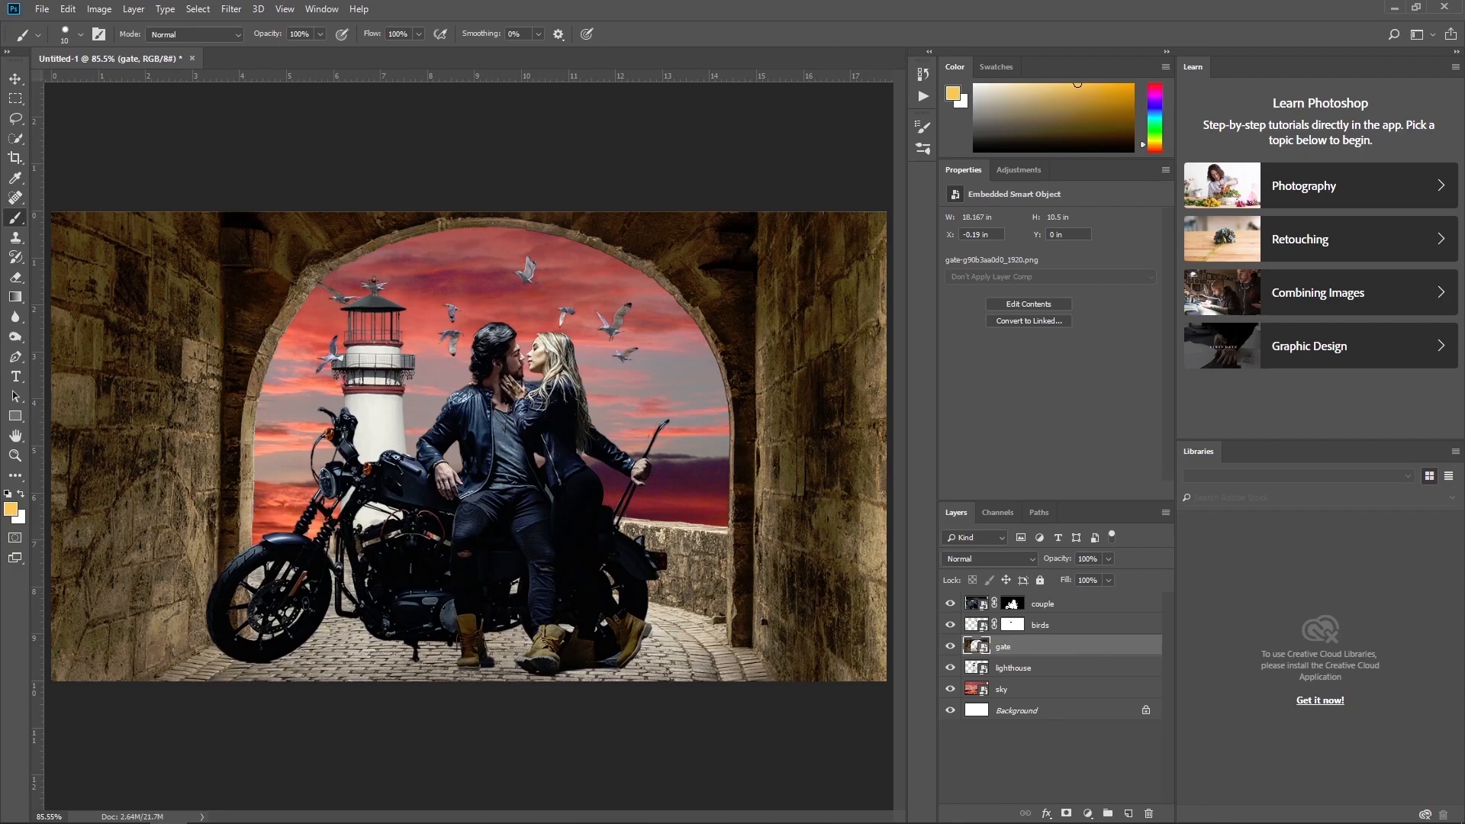
left_click_drag(0, 404, 629, 256)
right_click(599, 308)
left_click(672, 486)
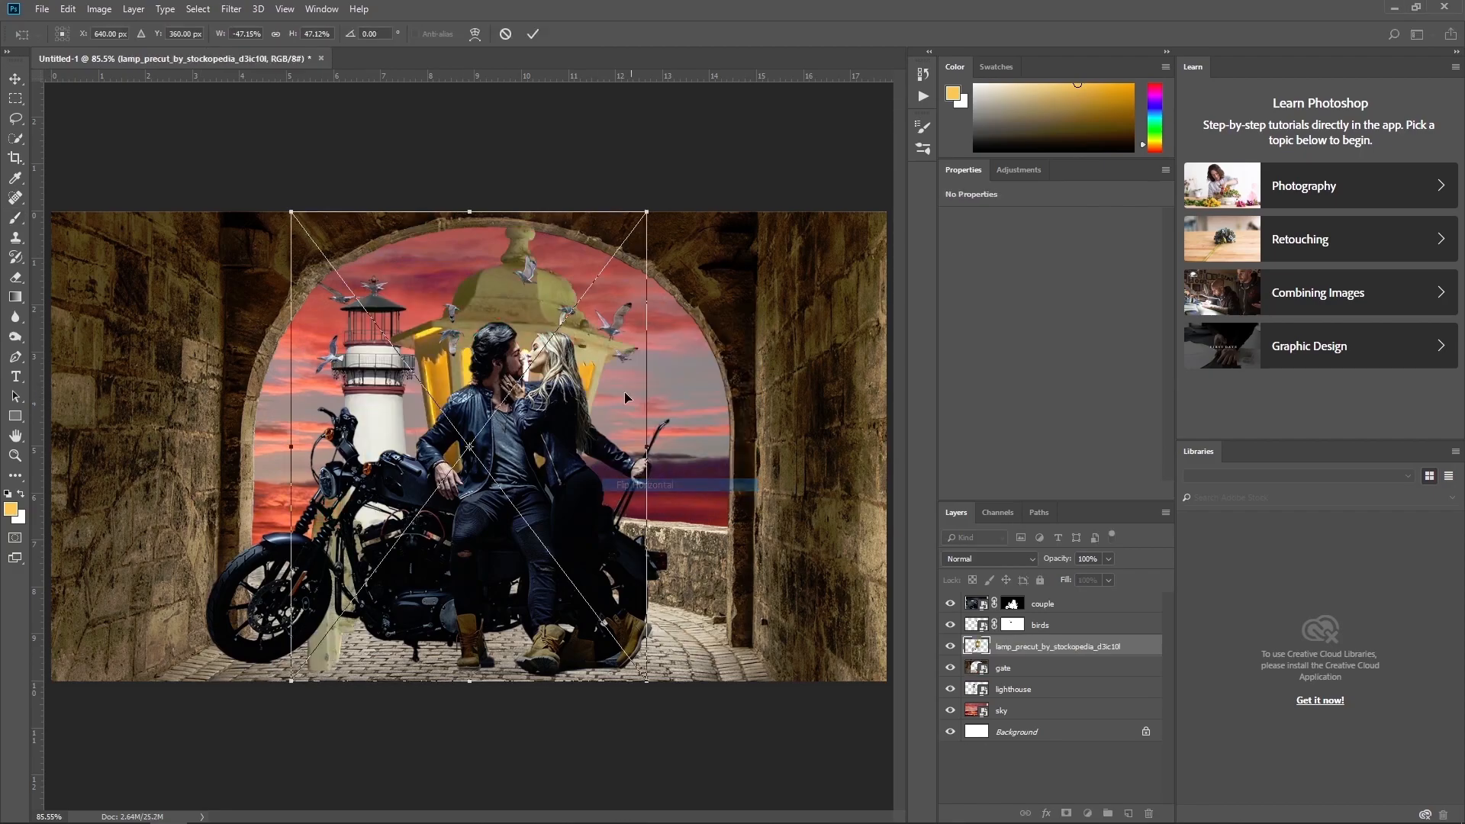
left_click_drag(617, 324, 334, 273)
left_click_drag(364, 156, 229, 262)
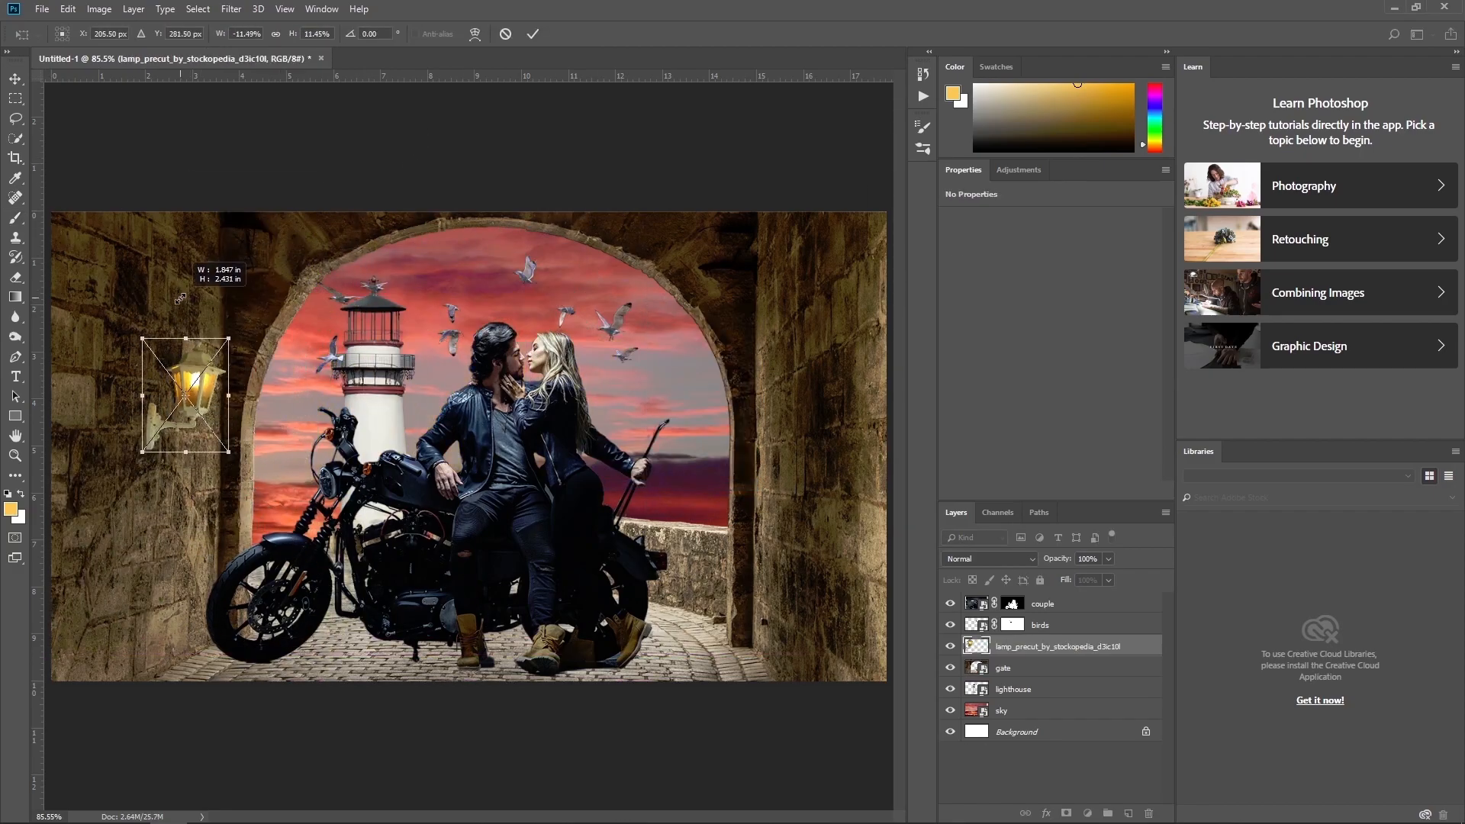
left_click_drag(215, 329, 183, 327)
left_click_drag(196, 259, 196, 262)
left_click(533, 34)
Rename the placed lamp layer as lamps.
double_click(1050, 649)
type("lamps")
key("Return")
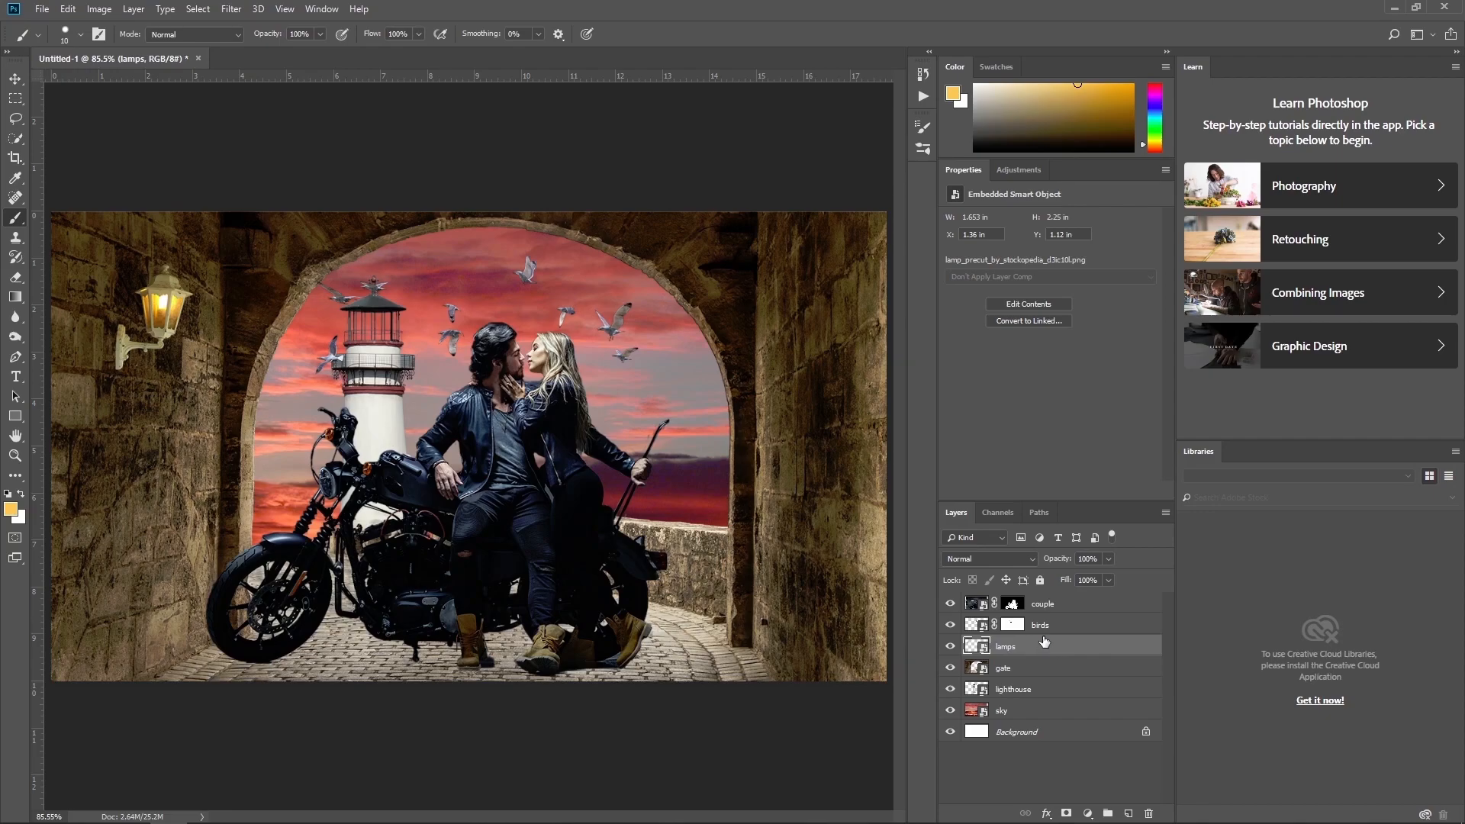
Place the texture_382 image above the couple layer and enlarge it to cover the whole canvas, about 17.8 in wide.
left_click(1064, 604)
left_click_drag(0, 450, 387, 450)
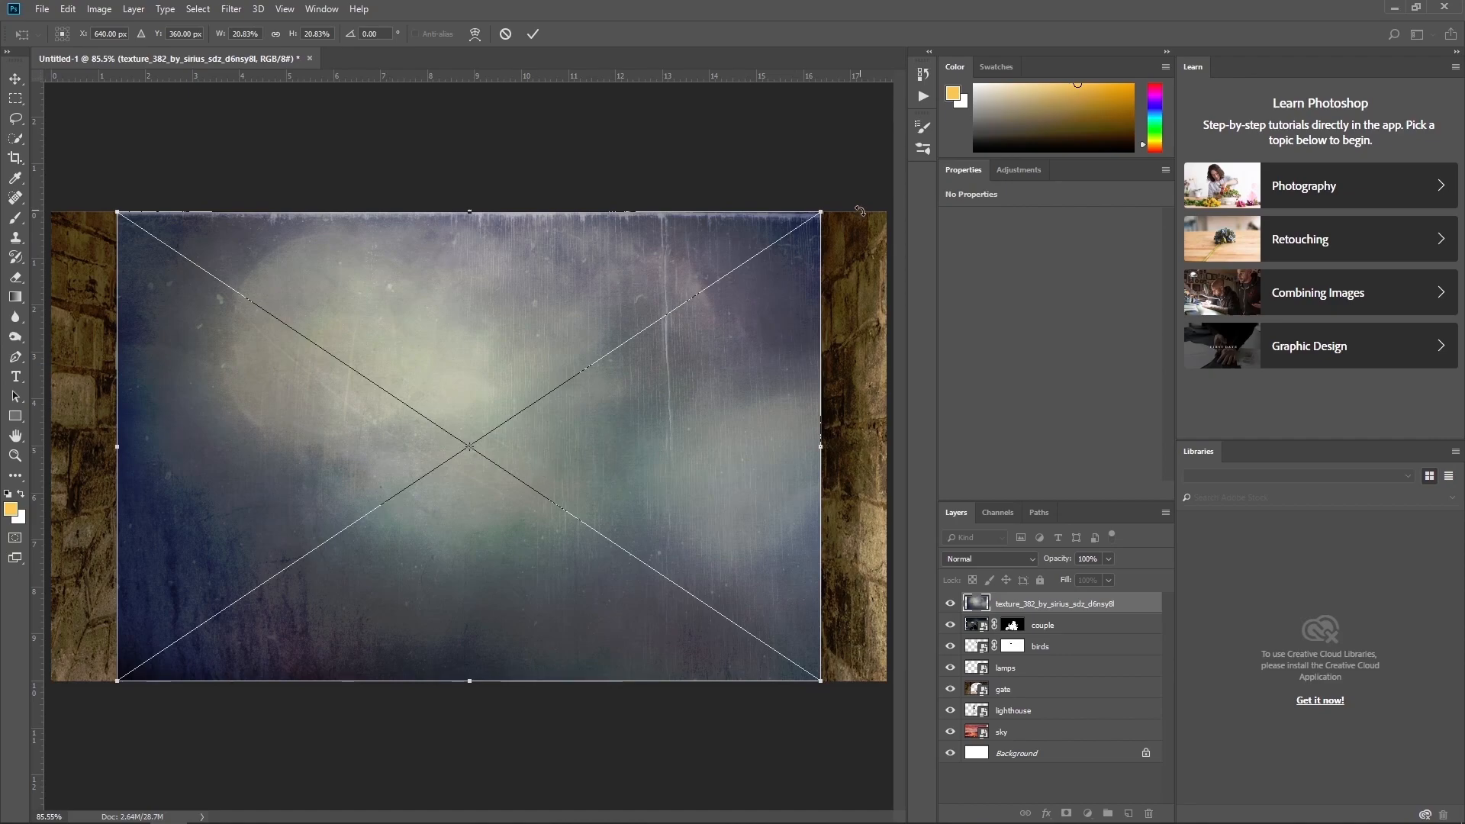
left_click_drag(821, 213, 884, 168)
left_click(532, 34)
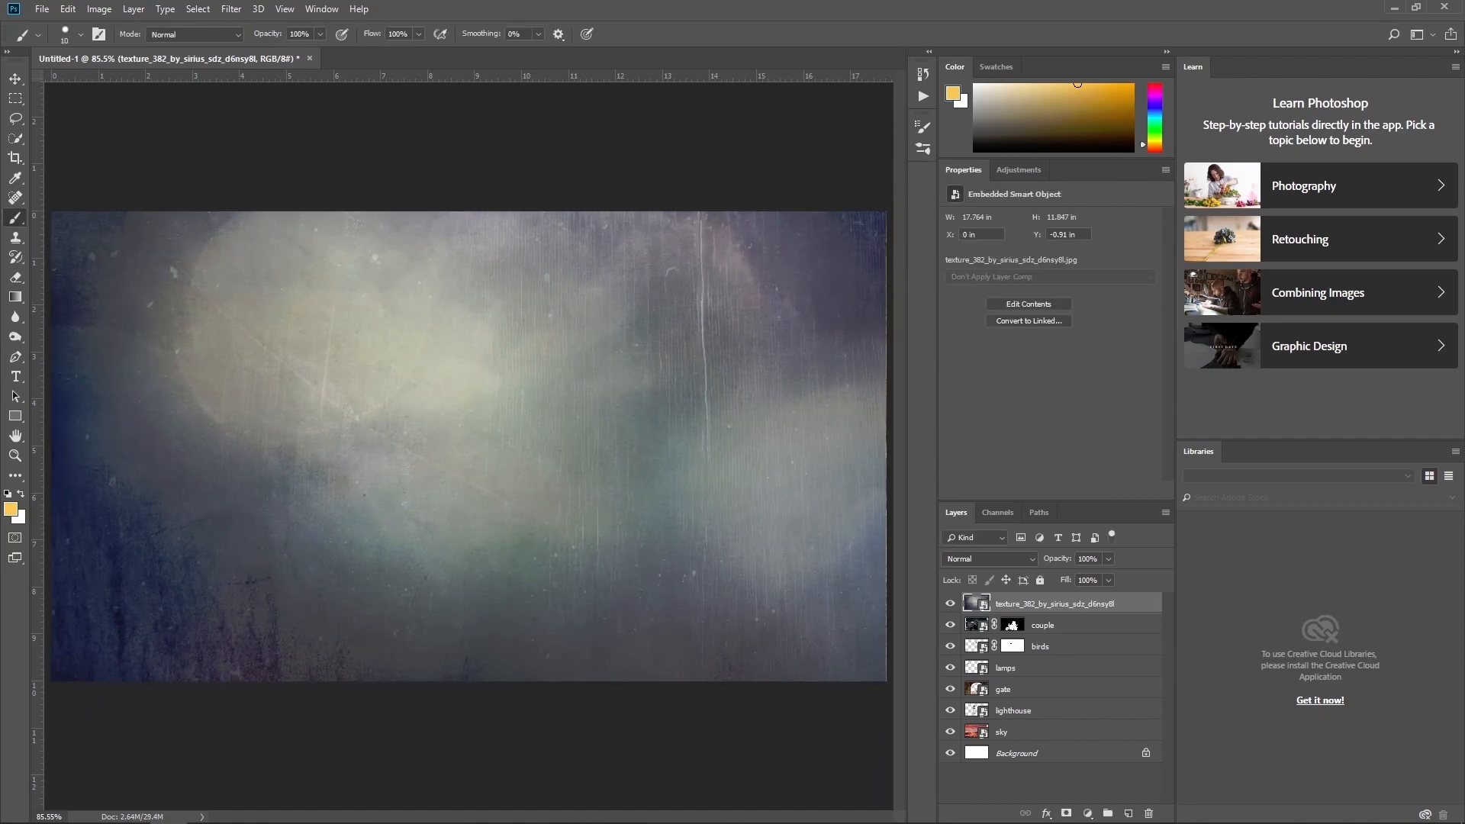
Set the texture layer's blend mode to Overlay and its fill to 75%.
left_click(1001, 558)
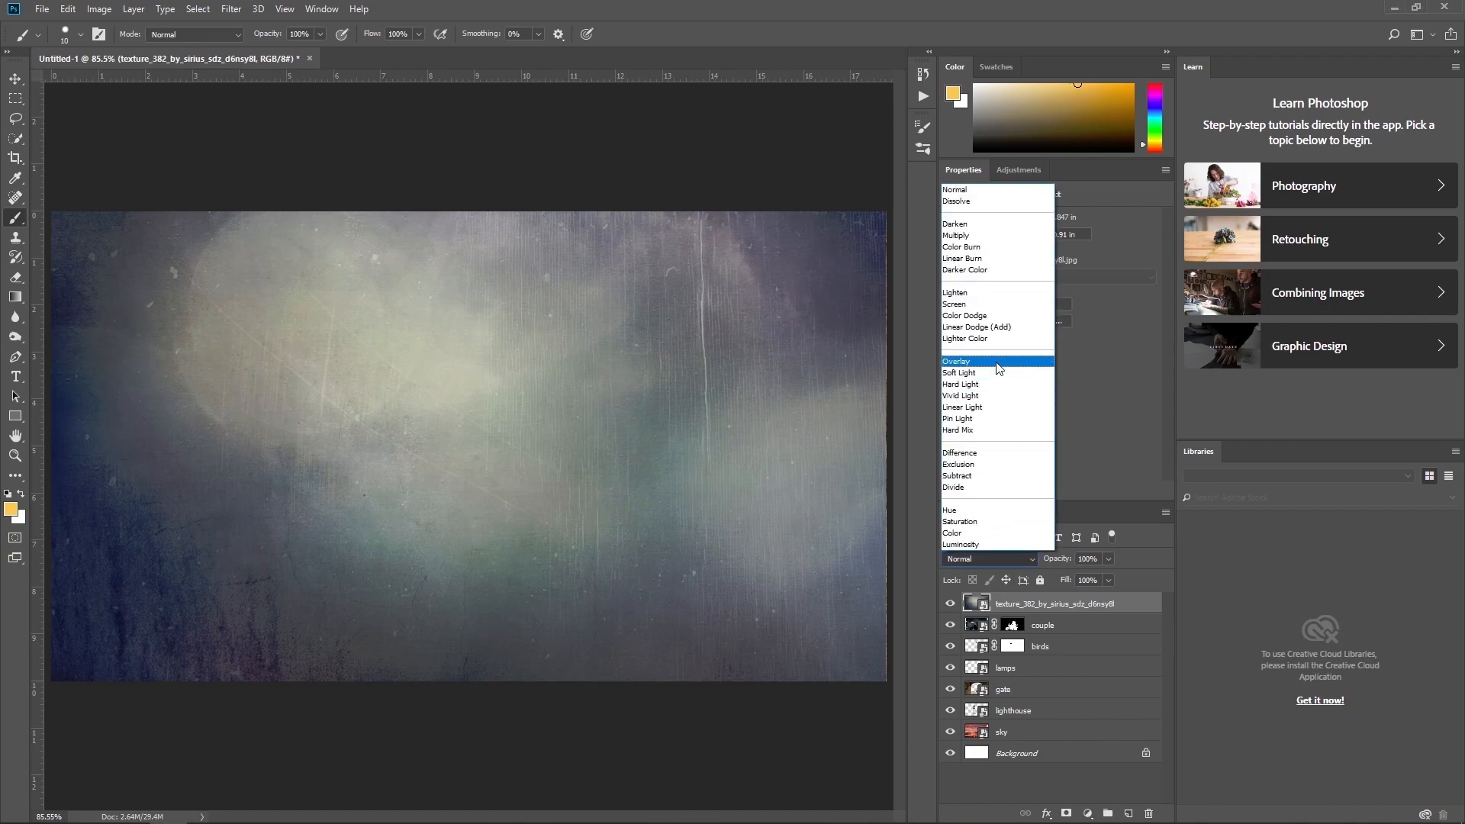
left_click(1053, 461)
left_click(1099, 580)
type("75")
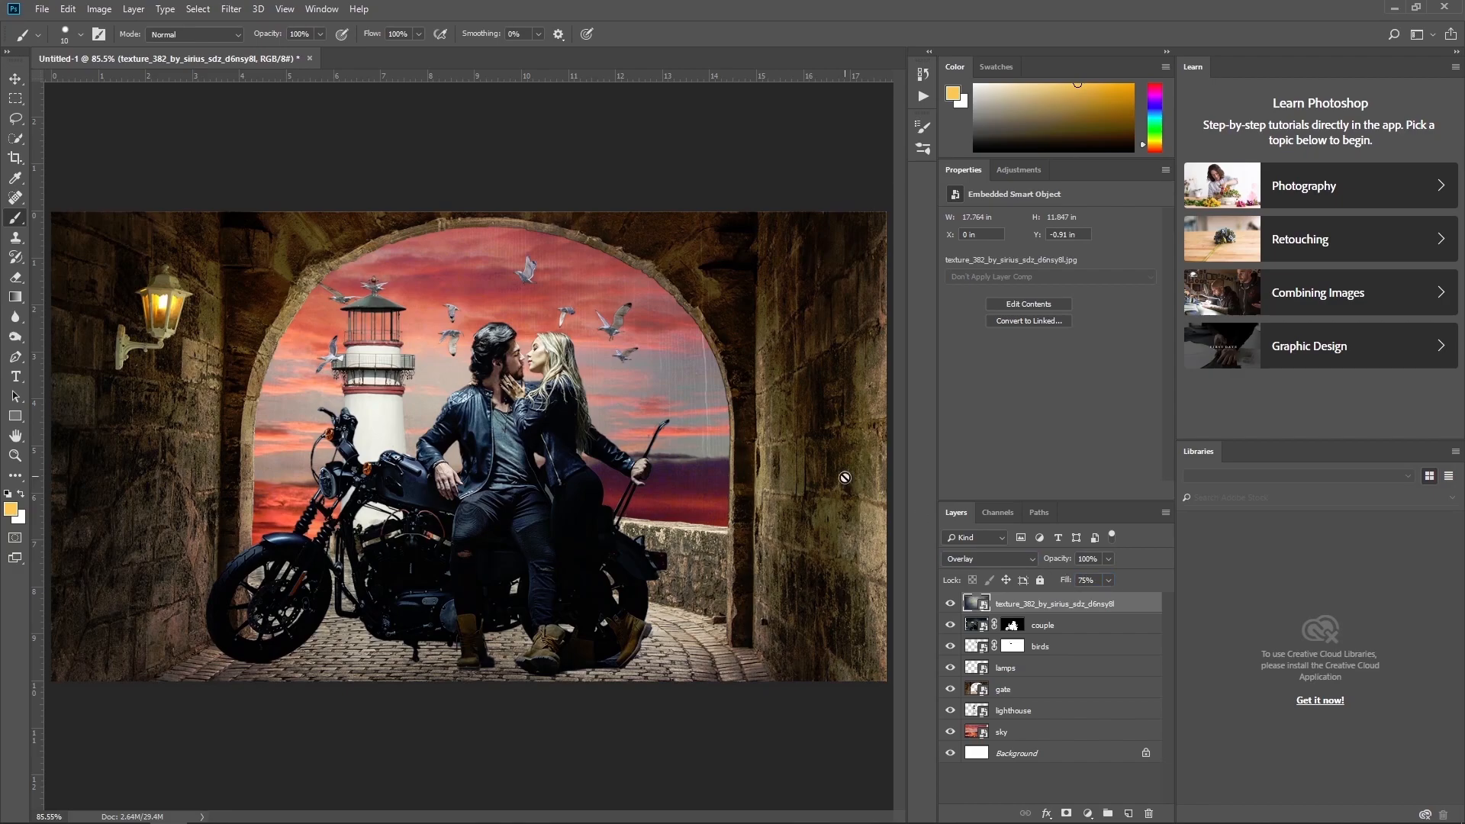
Apply a Gaussian Blur with a 0.3 px radius to the texture layer and compare the image with the layer off and on.
left_click(232, 9)
mouse_move(276, 183)
left_click(456, 239)
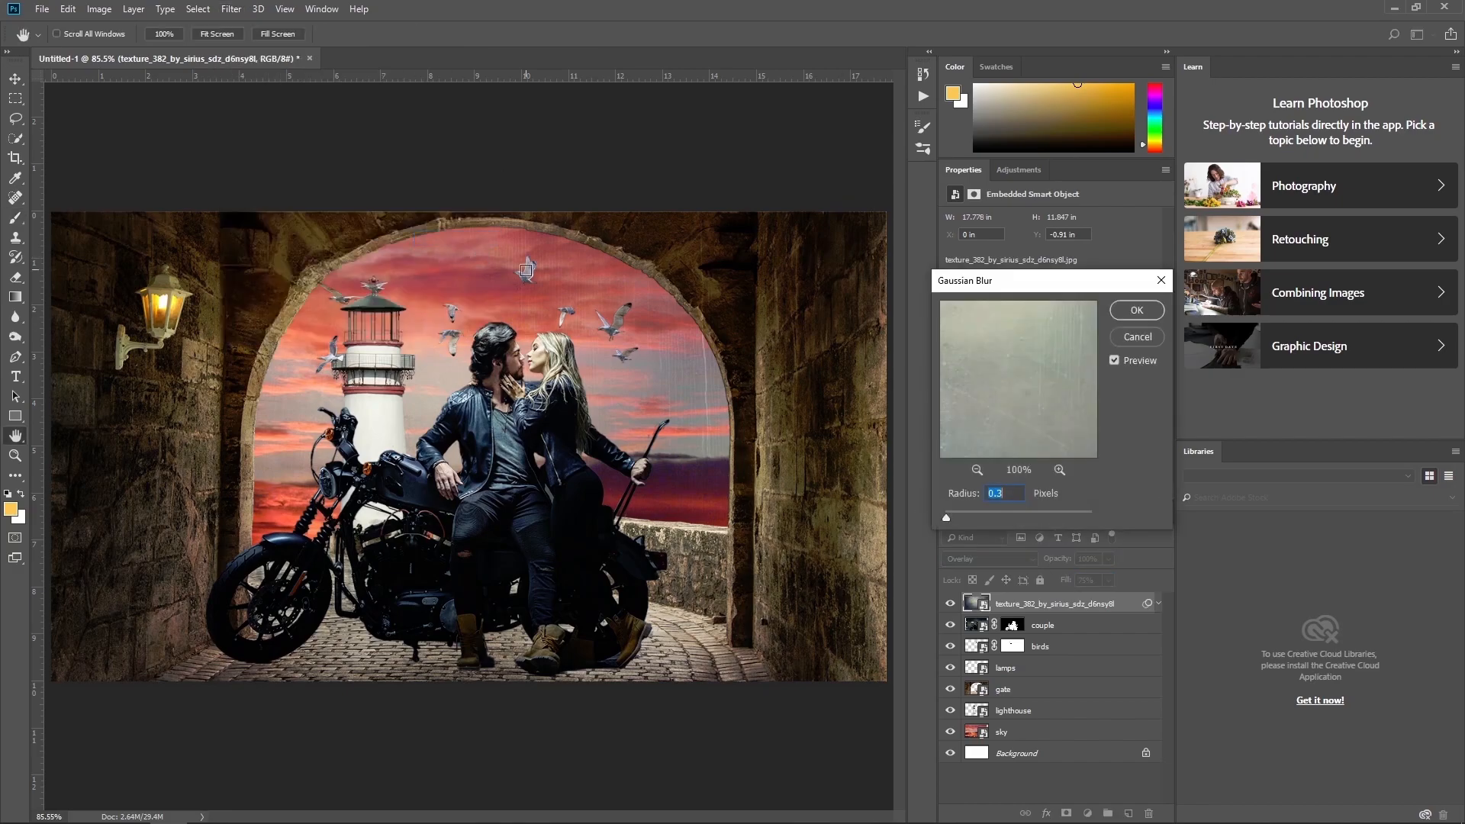
key("Return")
left_click(950, 604)
left_click(950, 605)
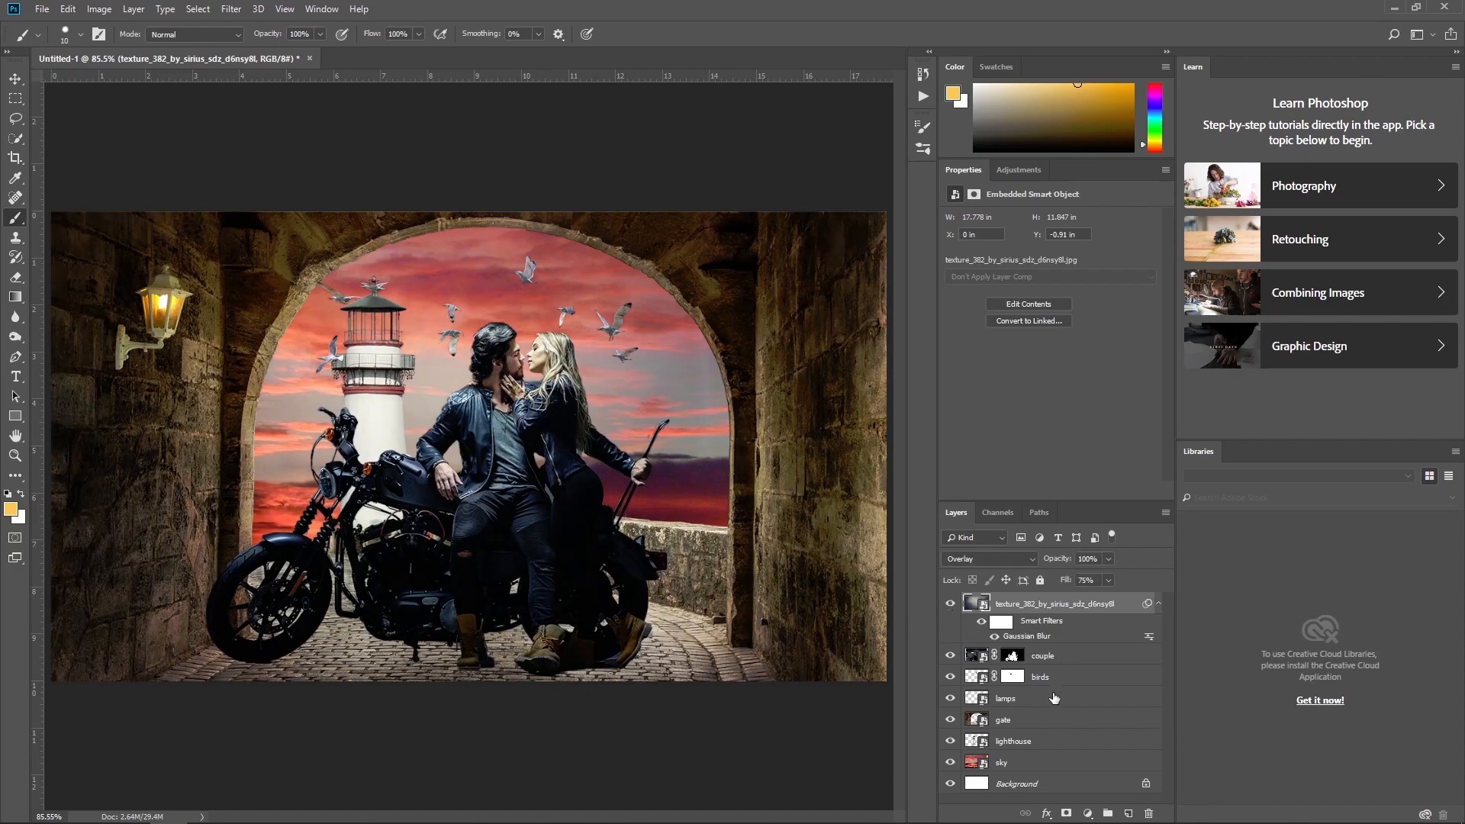
Add a Vibrance adjustment clipped to the sky layer with vibrance set to -82.
left_click(1045, 763)
left_click(1087, 814)
left_click(1119, 655)
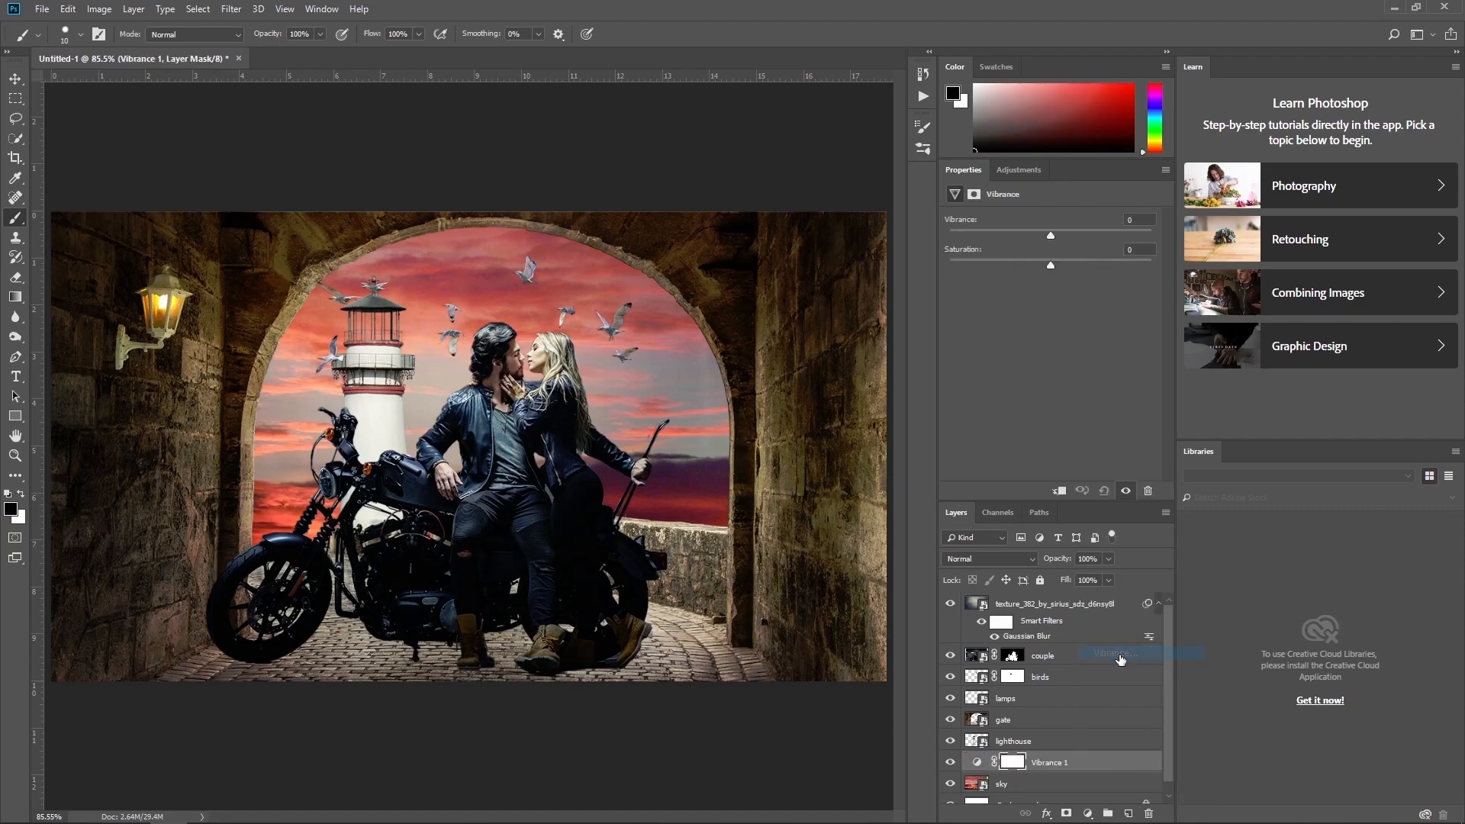
type("-82")
left_click(1060, 490)
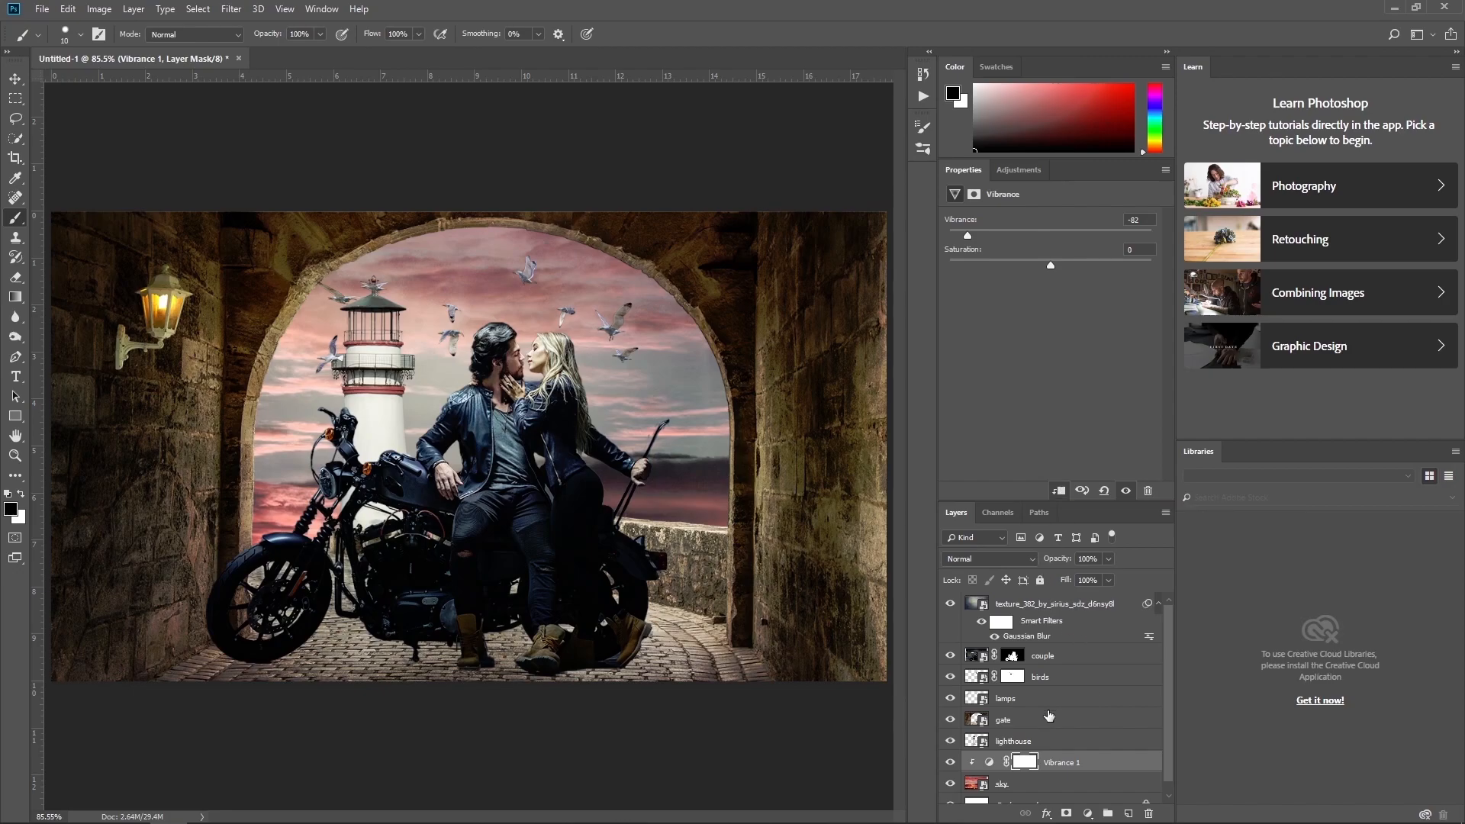
Add a Gradient Map adjustment layer clipped to the gate layer.
left_click(1030, 721)
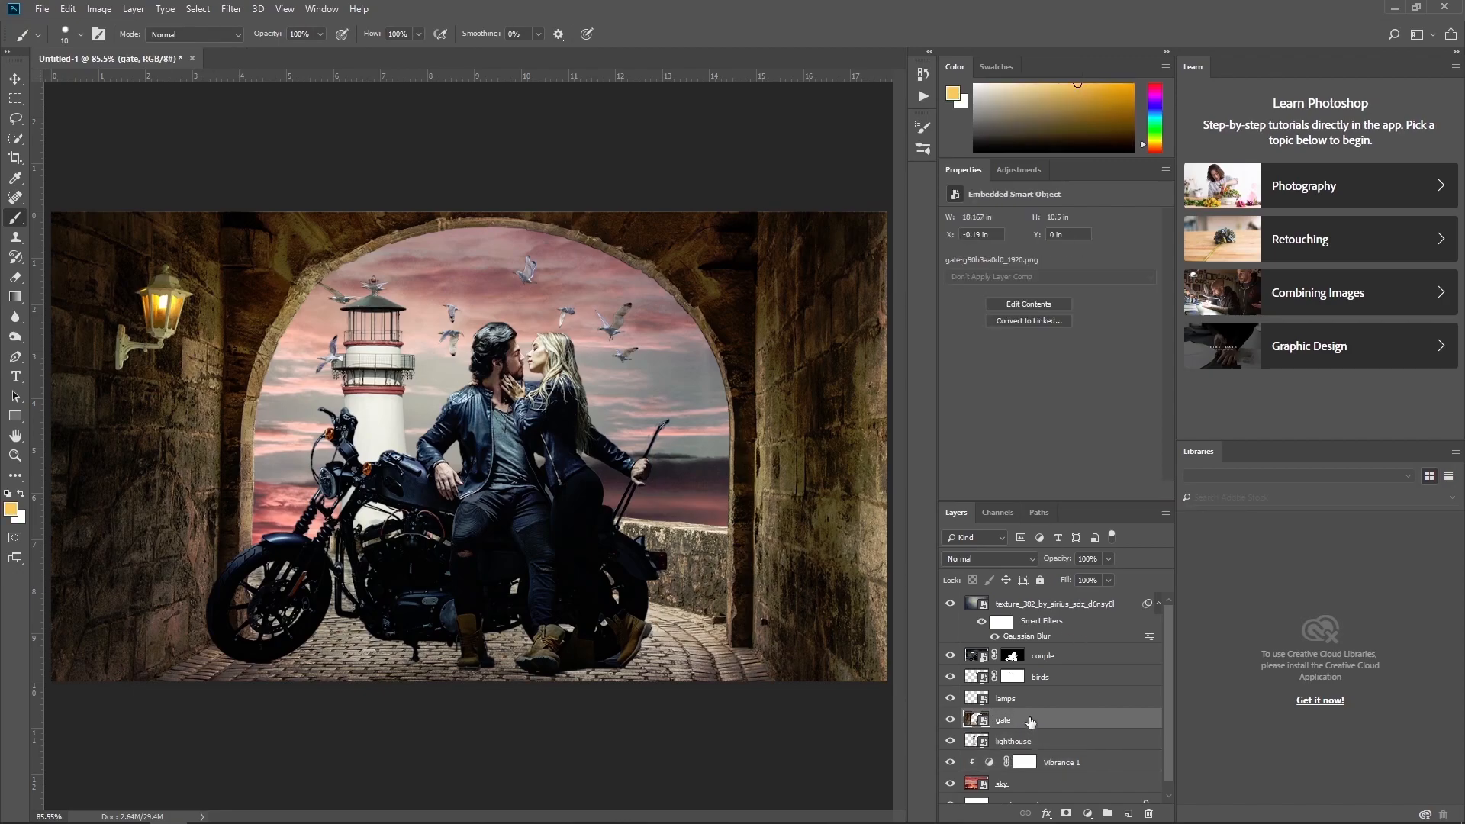
left_click(1088, 815)
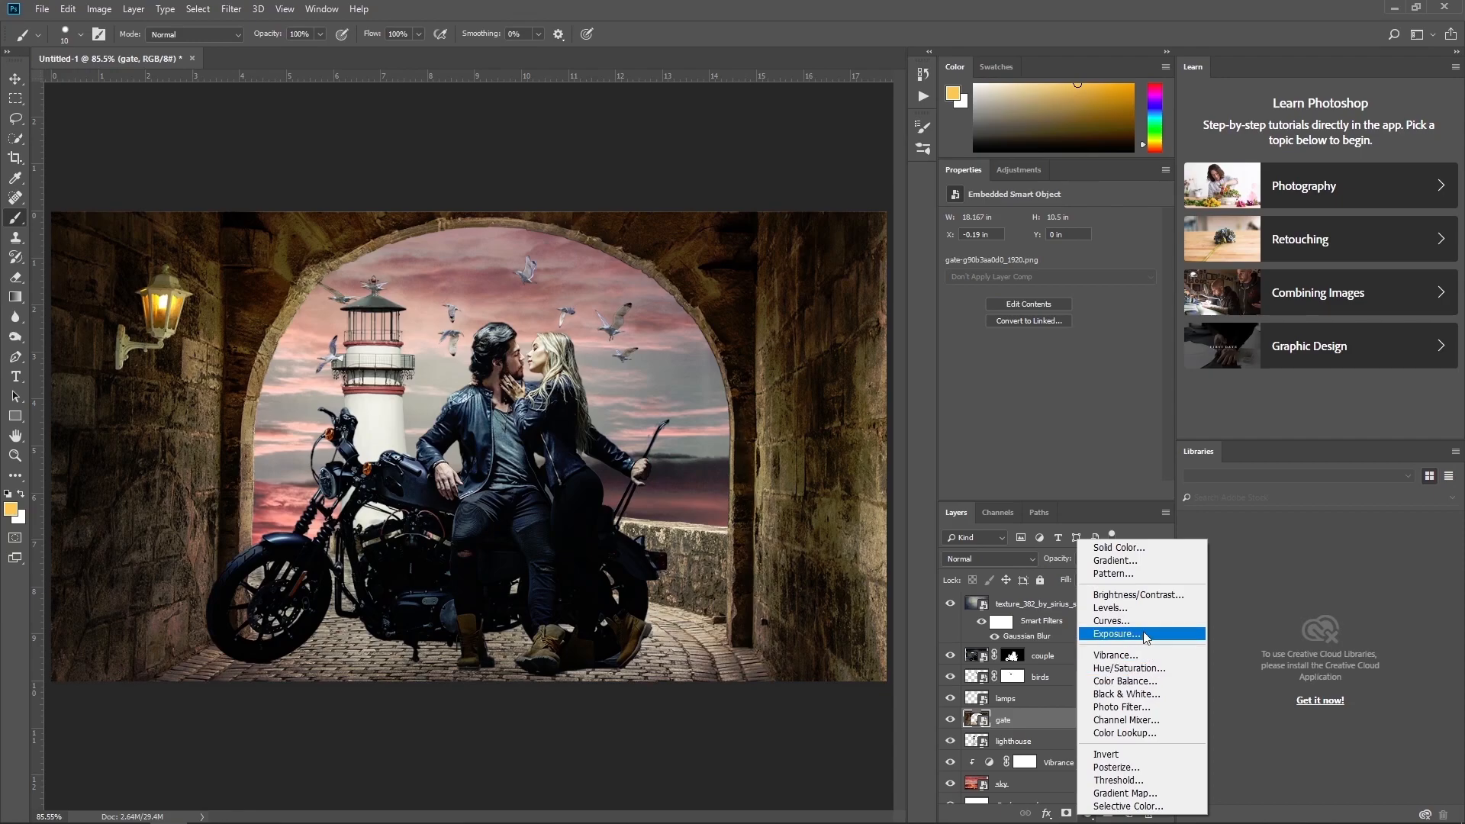
left_click(1125, 794)
left_click(1061, 490)
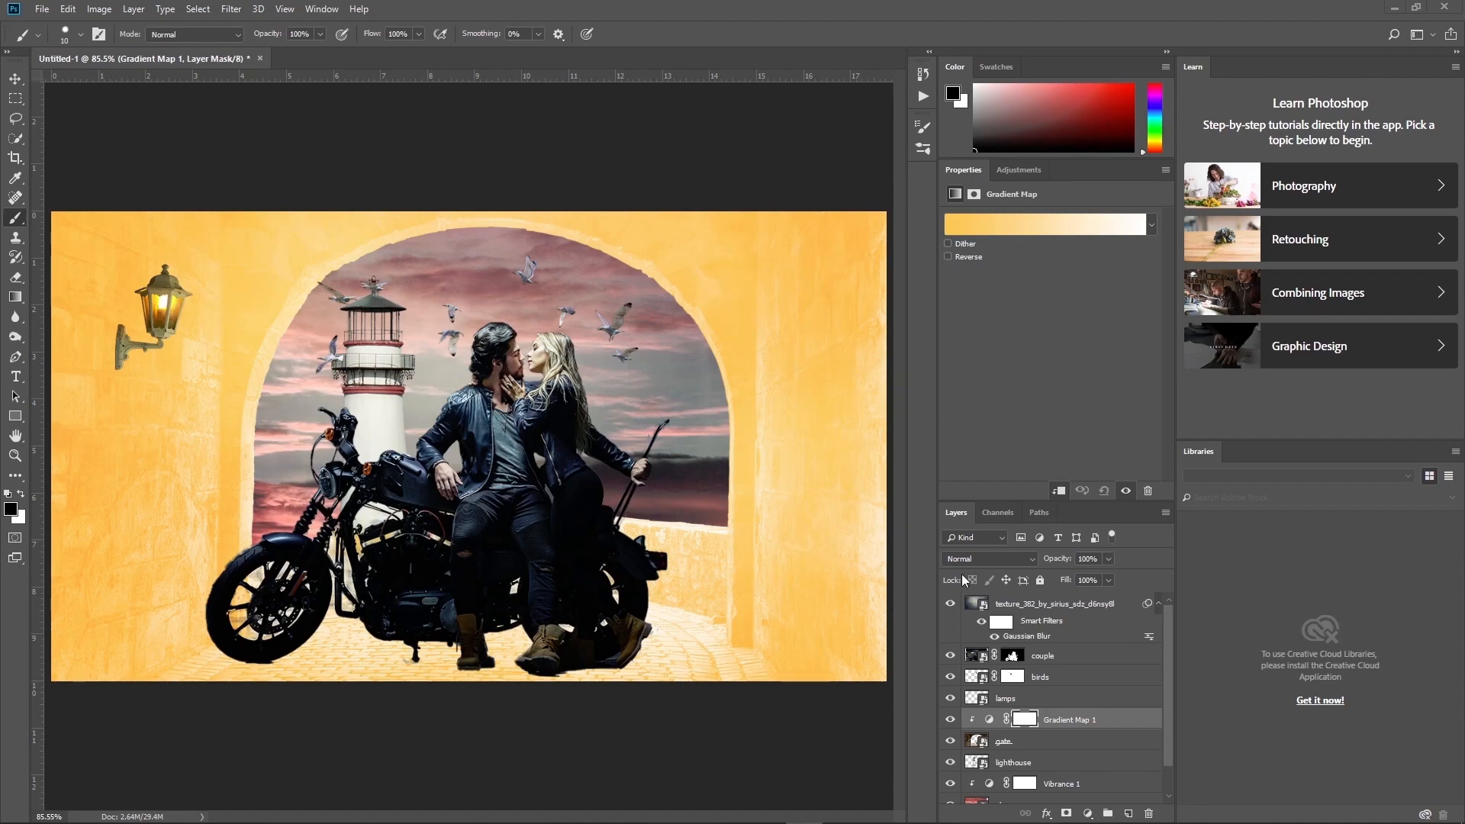
Change the gradient map's starting color stop to a deep blue and set its location to 12%.
left_click(1004, 226)
left_click(1071, 485)
left_click(1144, 549)
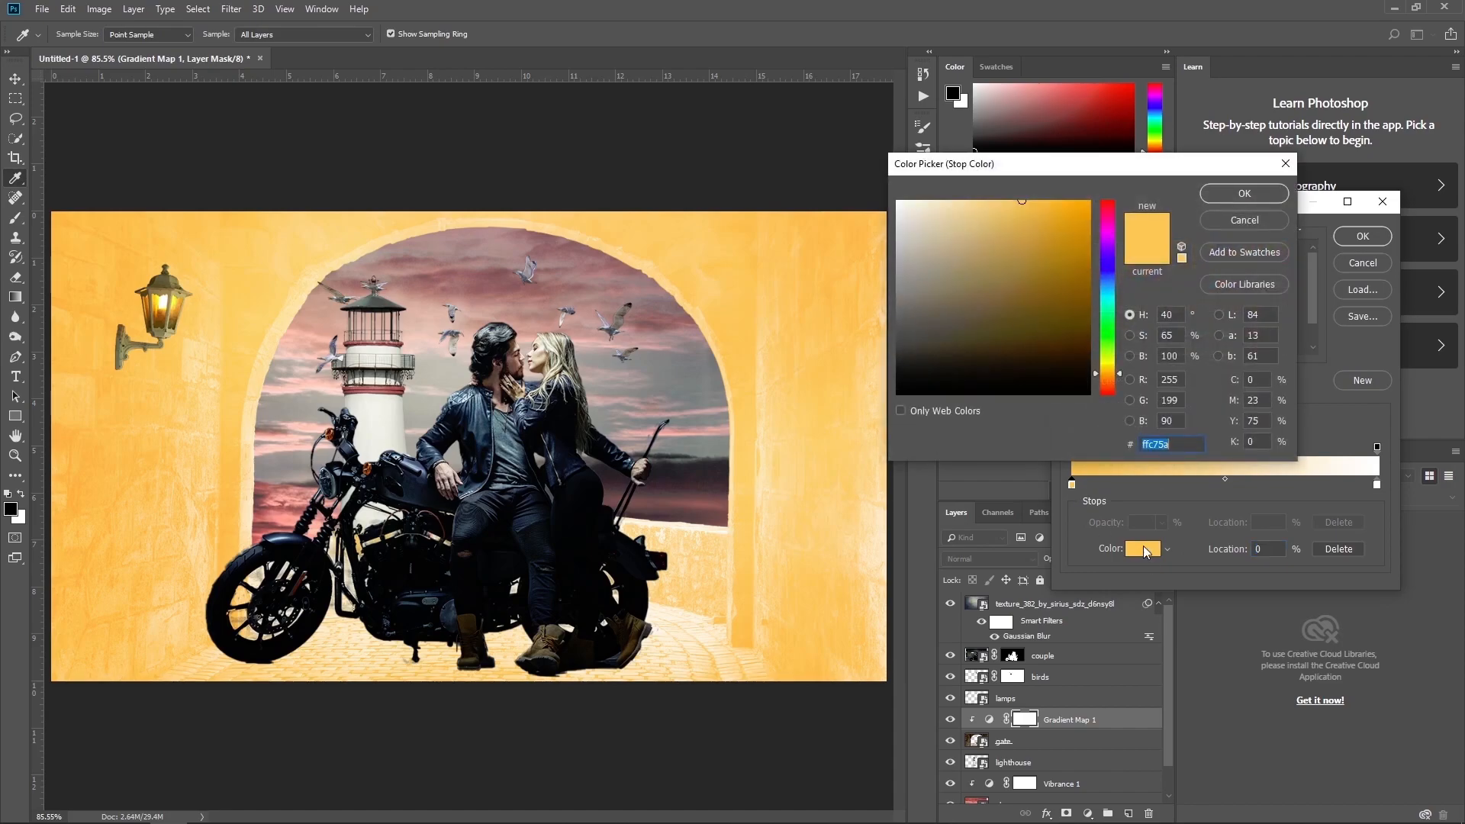
key("ctrl+v")
left_click(1230, 195)
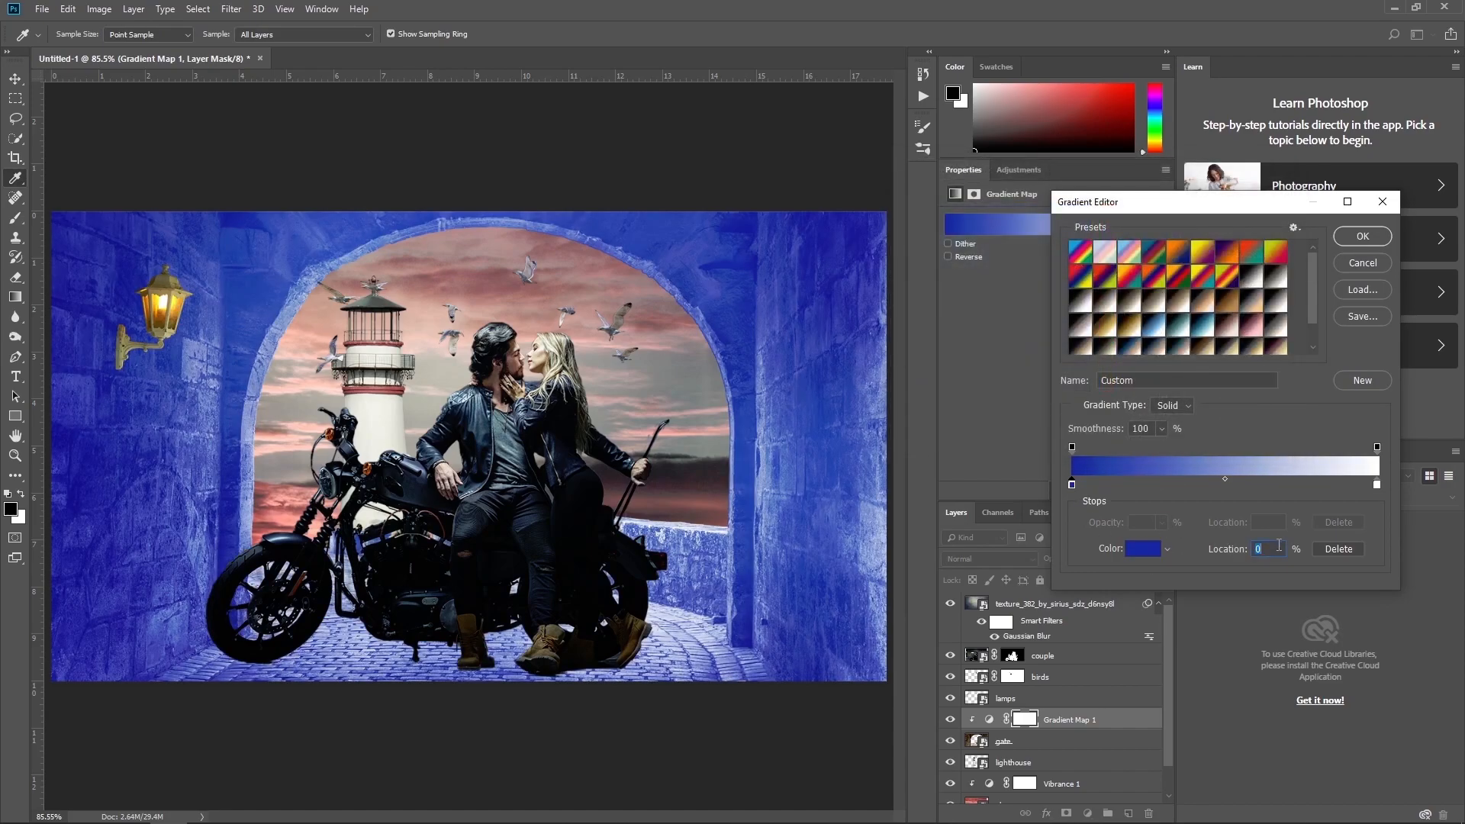
type("12")
Set the gradient map's end color stop to green 0bf732 and accept the edited gradient.
key("alt+Tab")
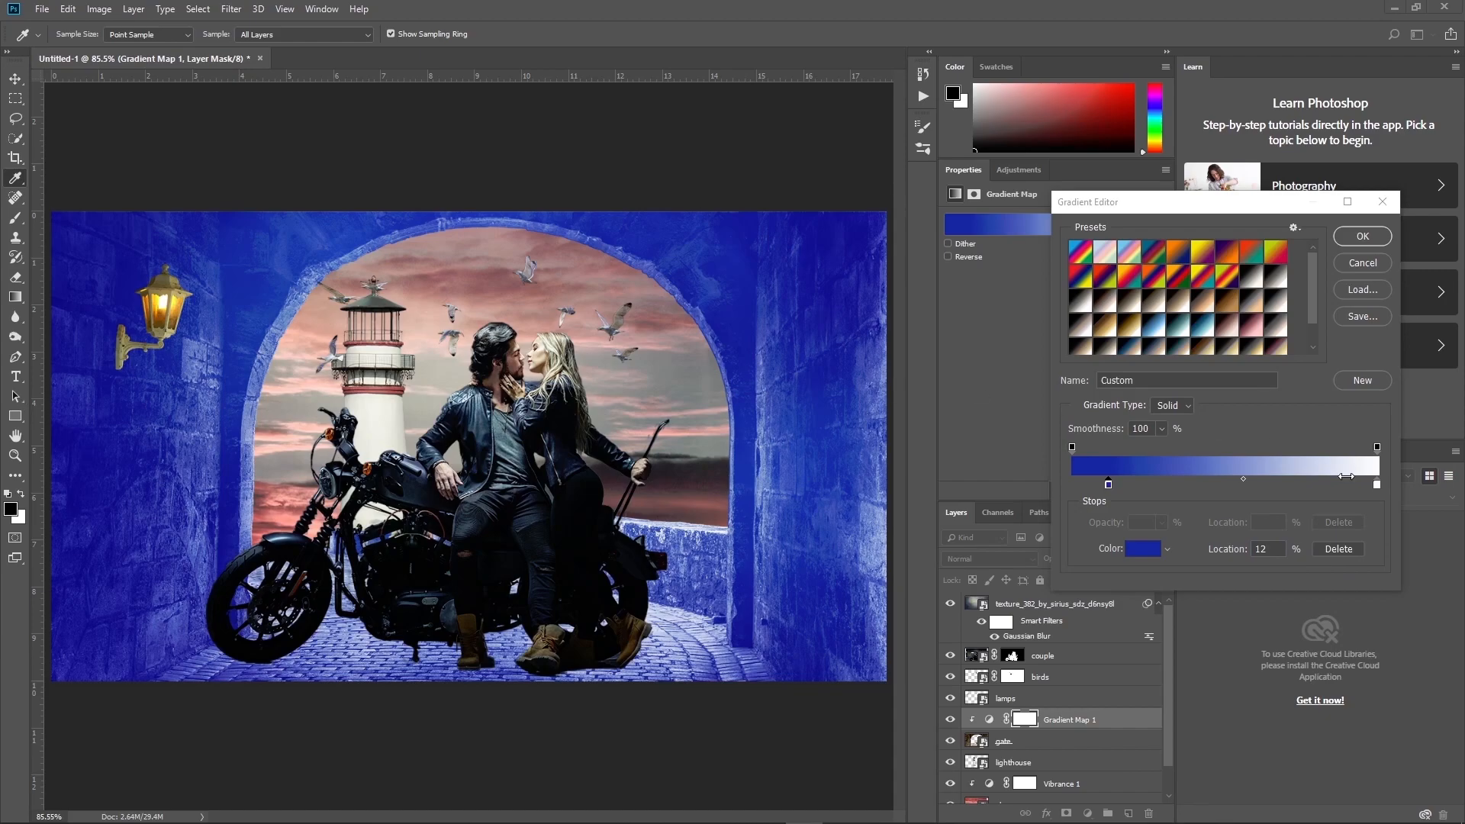
left_click(1377, 484)
left_click(1143, 548)
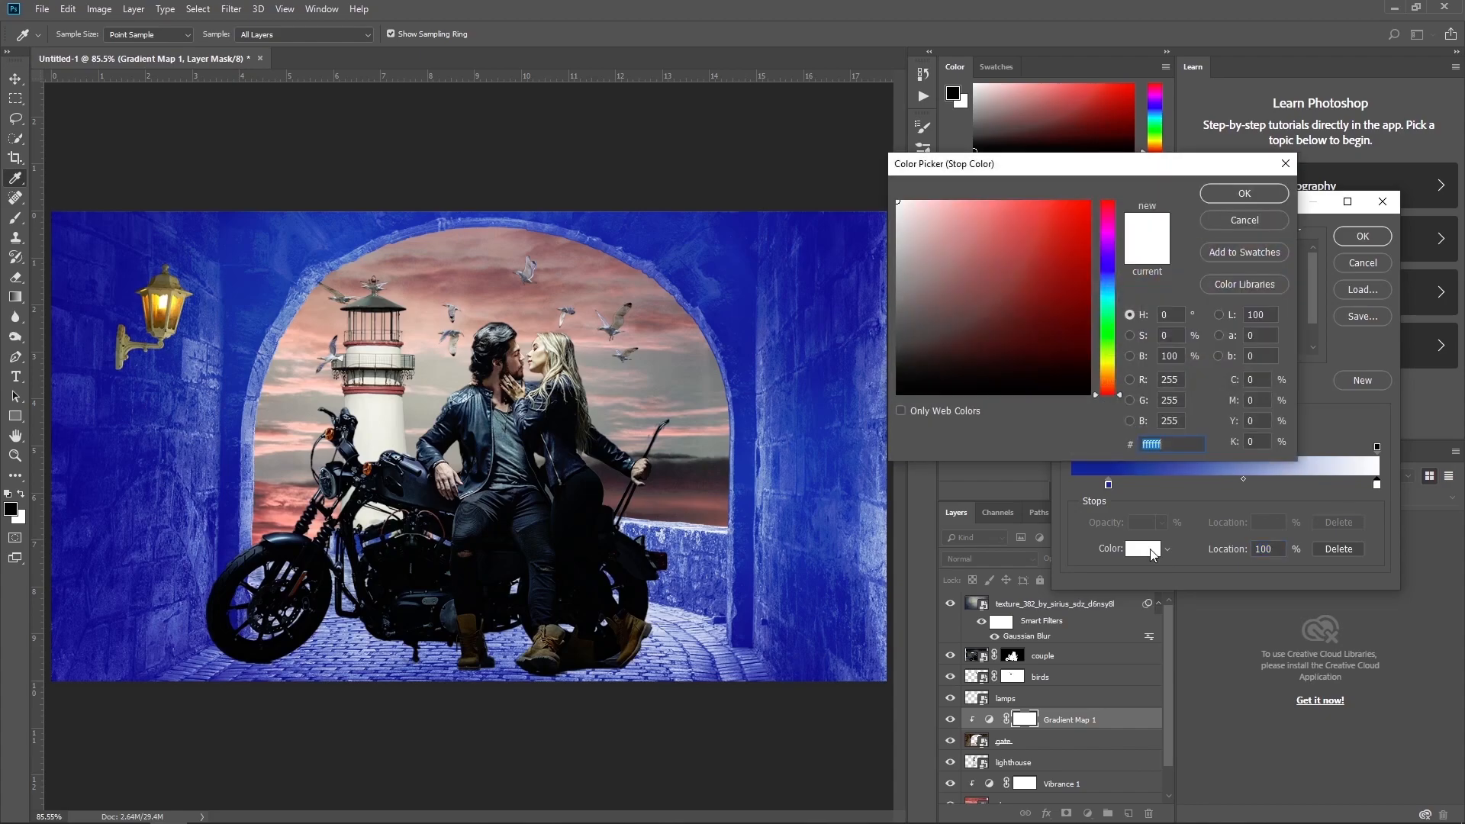
type("0bf732")
key("Return")
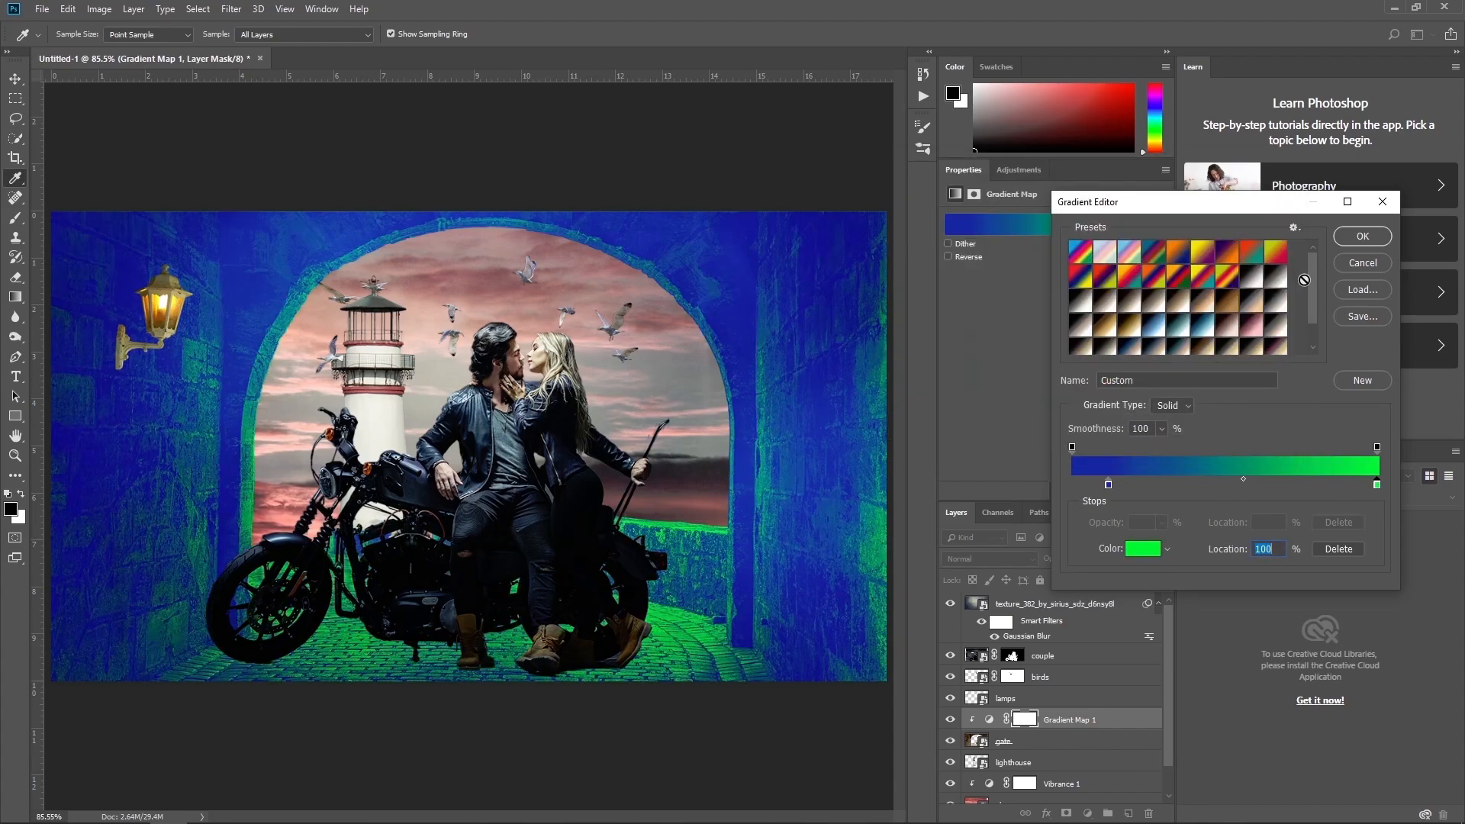
left_click(1375, 240)
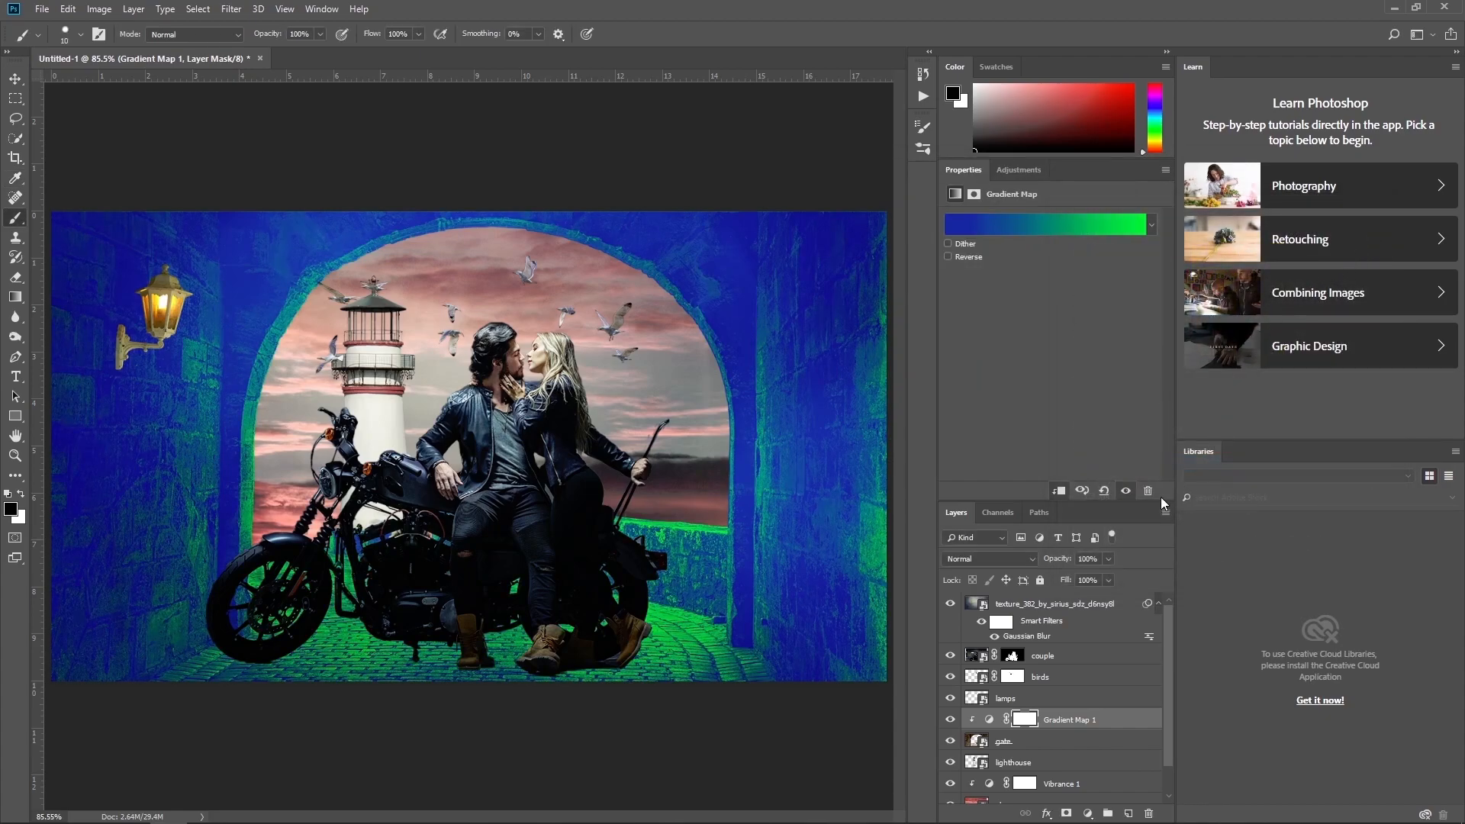
Set the gradient map layer to Overlay with 48% fill and compare the gate with the adjustment off and on.
left_click(990, 558)
left_click(971, 368)
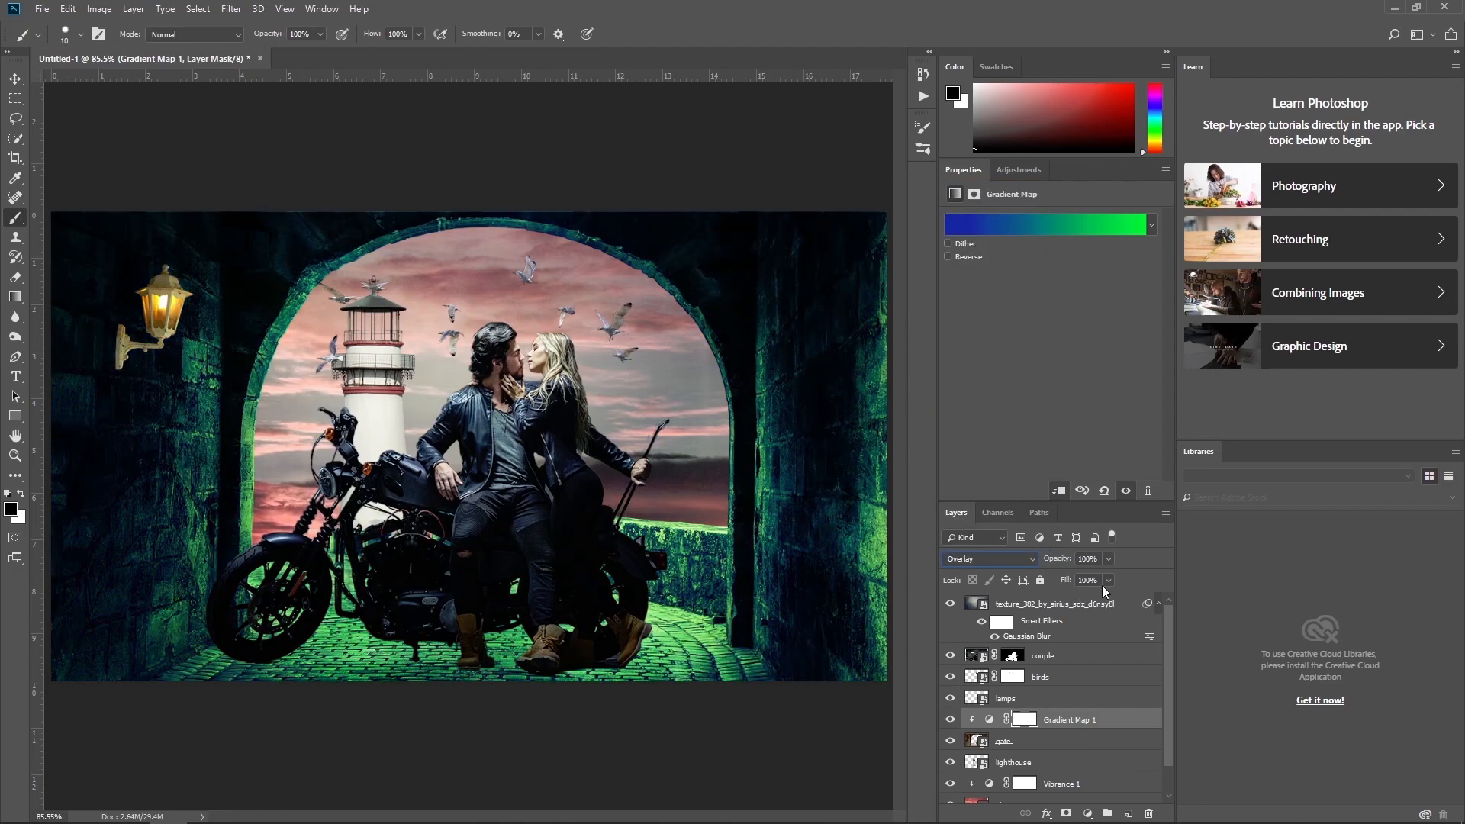
type("48")
key("Return")
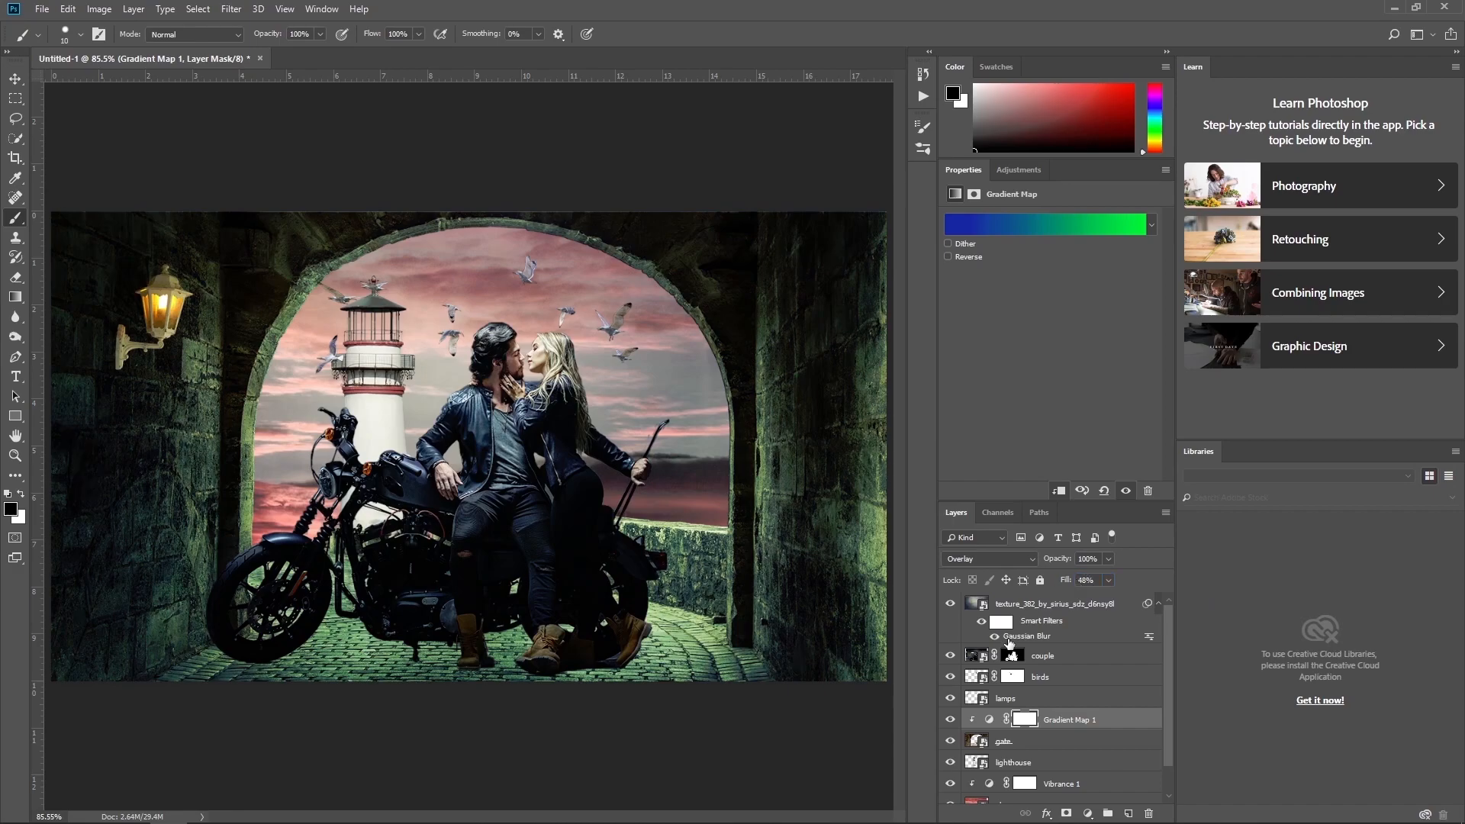
left_click(951, 721)
left_click(951, 721)
Add a Brightness/Contrast adjustment clipped to the lamps layer with brightness -35 and contrast 38, comparing it off and on.
left_click(1007, 698)
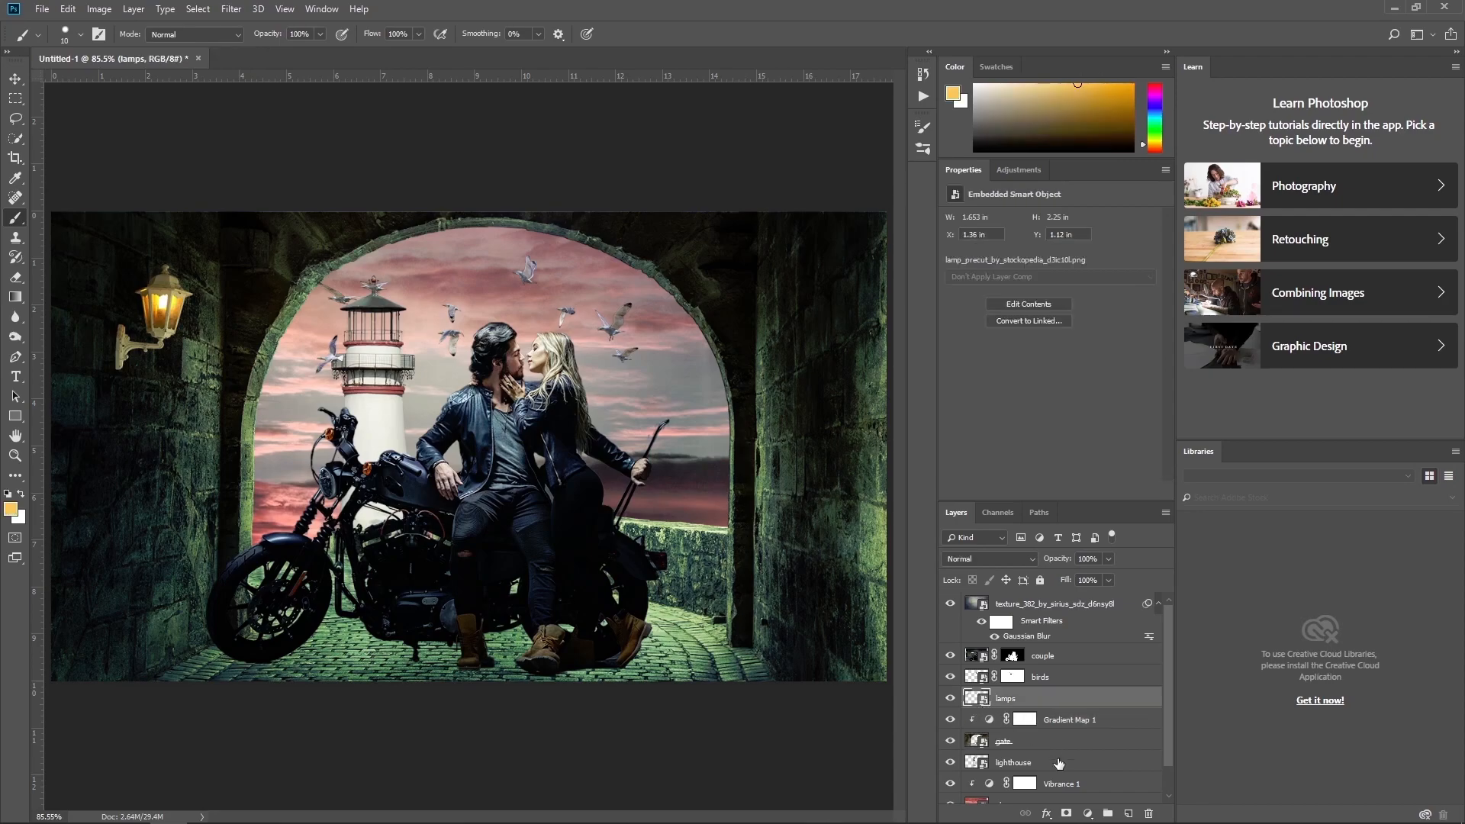
left_click(1088, 813)
left_click(1129, 595)
left_click(1068, 494)
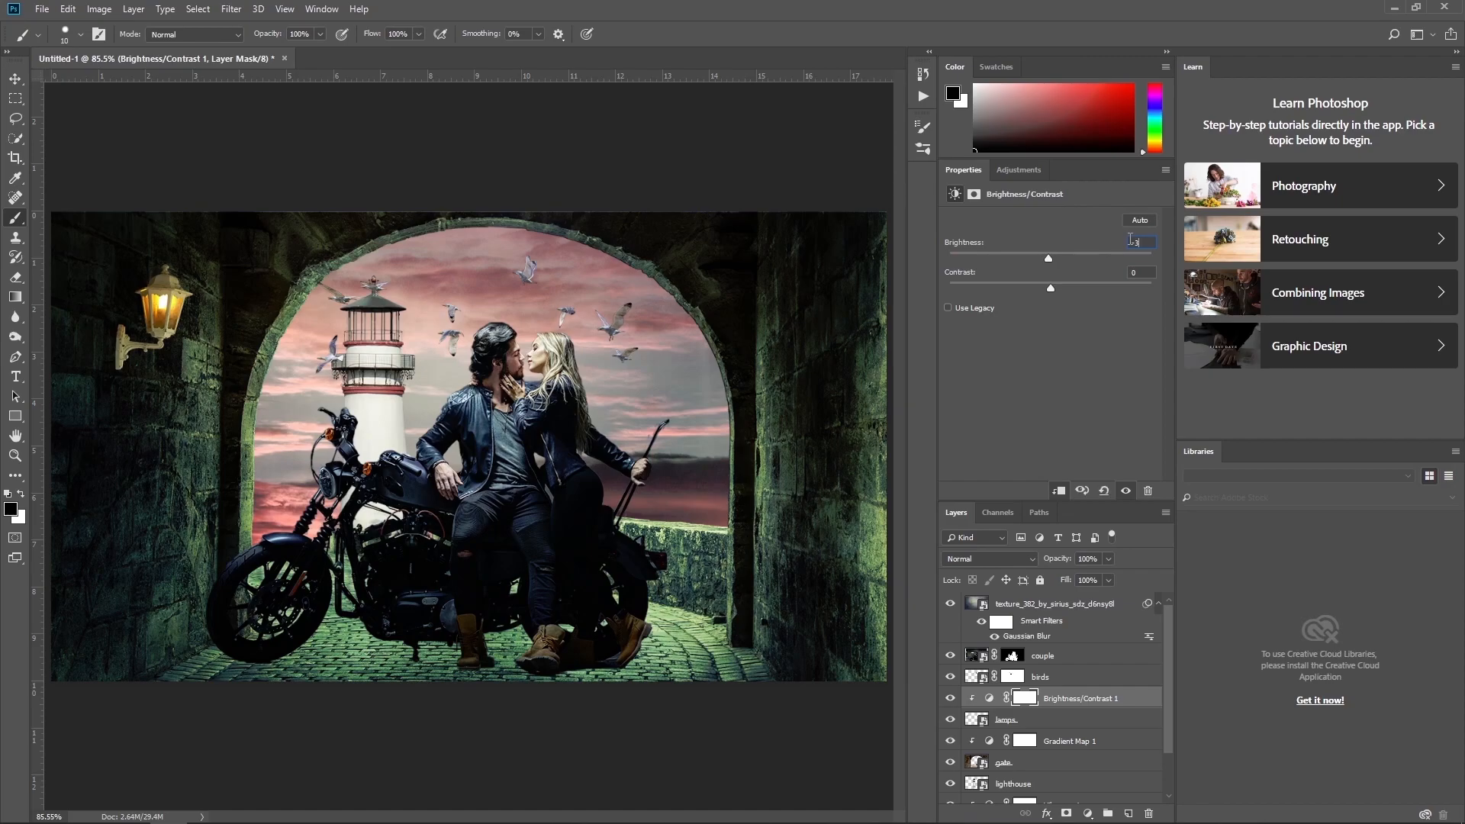
type("5")
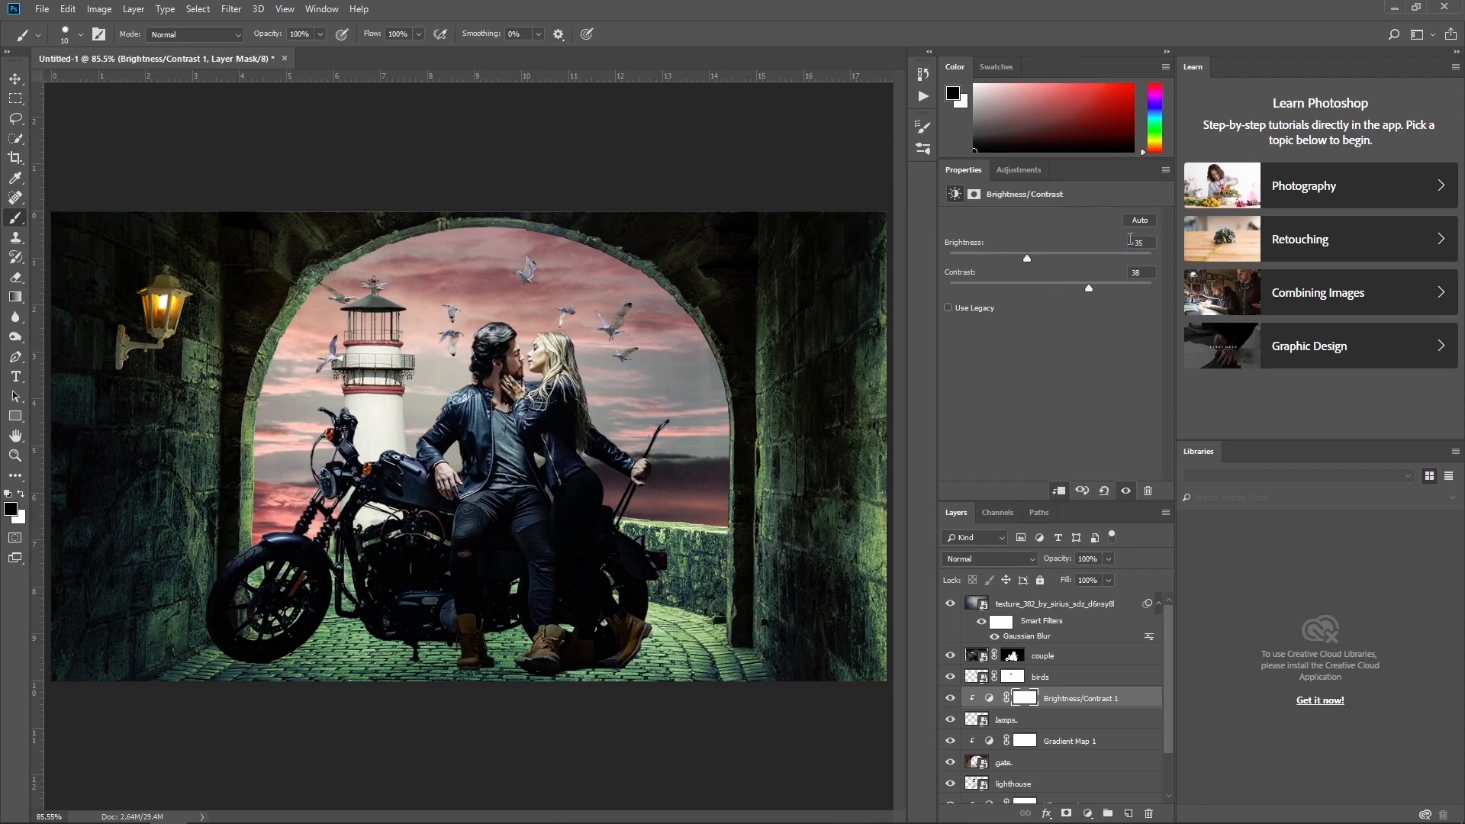
left_click(950, 698)
left_click(950, 698)
Mask the Brightness/Contrast adjustment off the lamp's glowing glass using a 45 px soft round brush with 0% hardness.
left_click(1019, 699)
left_click(80, 35)
left_click_drag(179, 118, 81, 118)
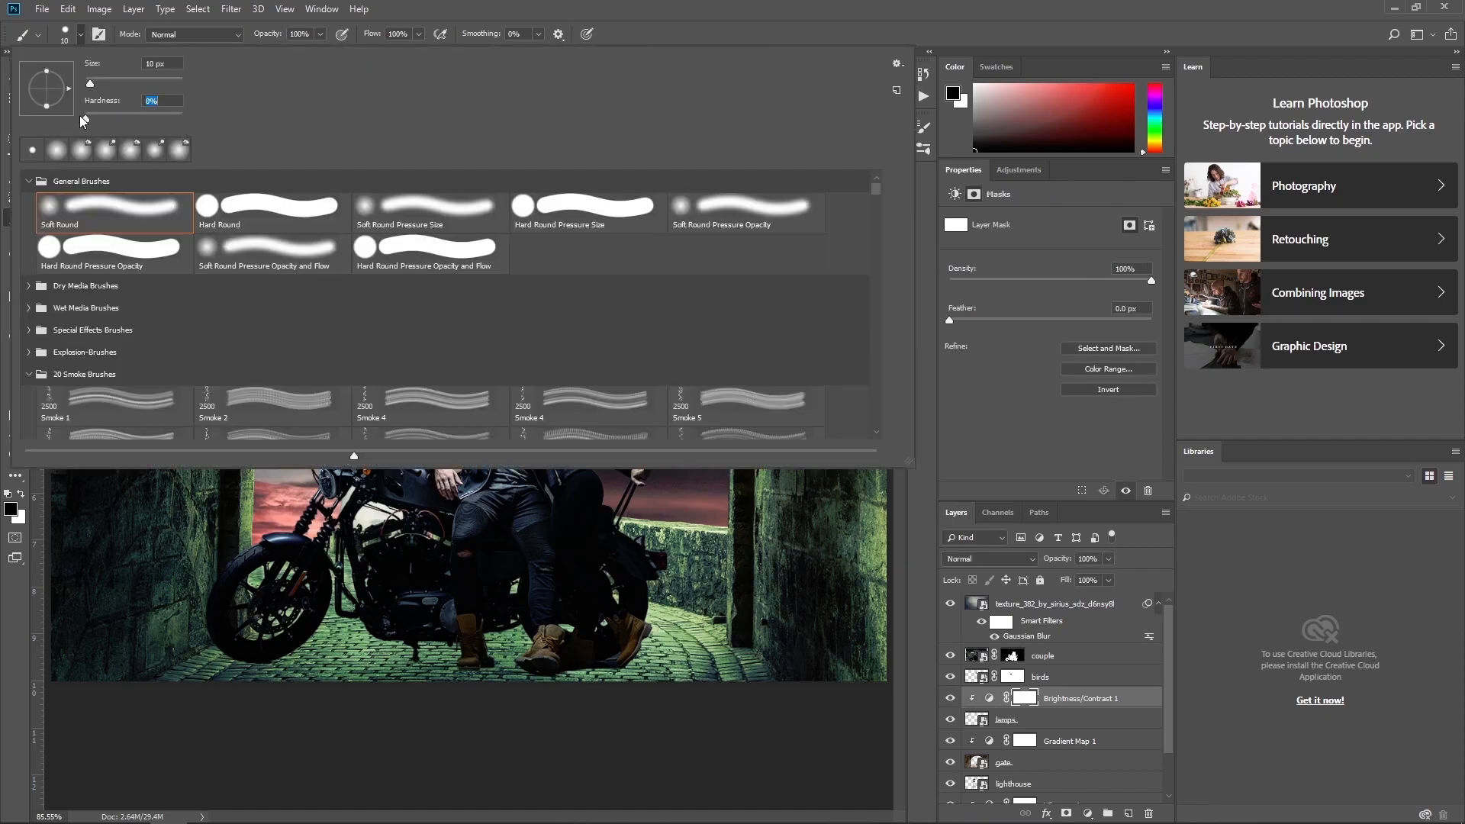
key("Return")
key("]")
key("]")
key("]")
key("]")
key("]")
key("]")
key("]")
left_click_drag(170, 309, 170, 314)
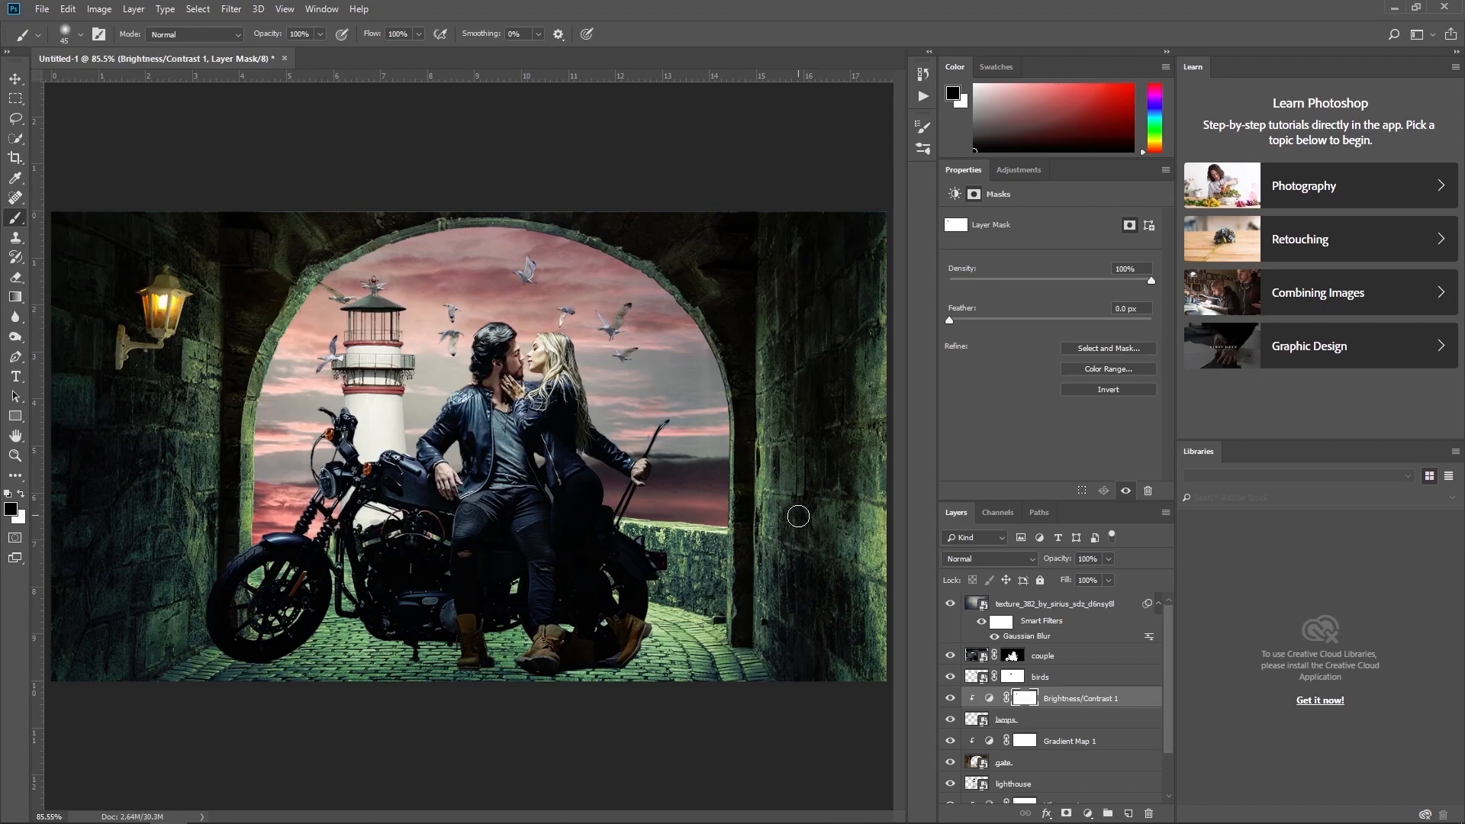
Add a Hue/Saturation adjustment clipped to the lamp with Colorize on, saturation 0 and lightness -8.
left_click(1089, 814)
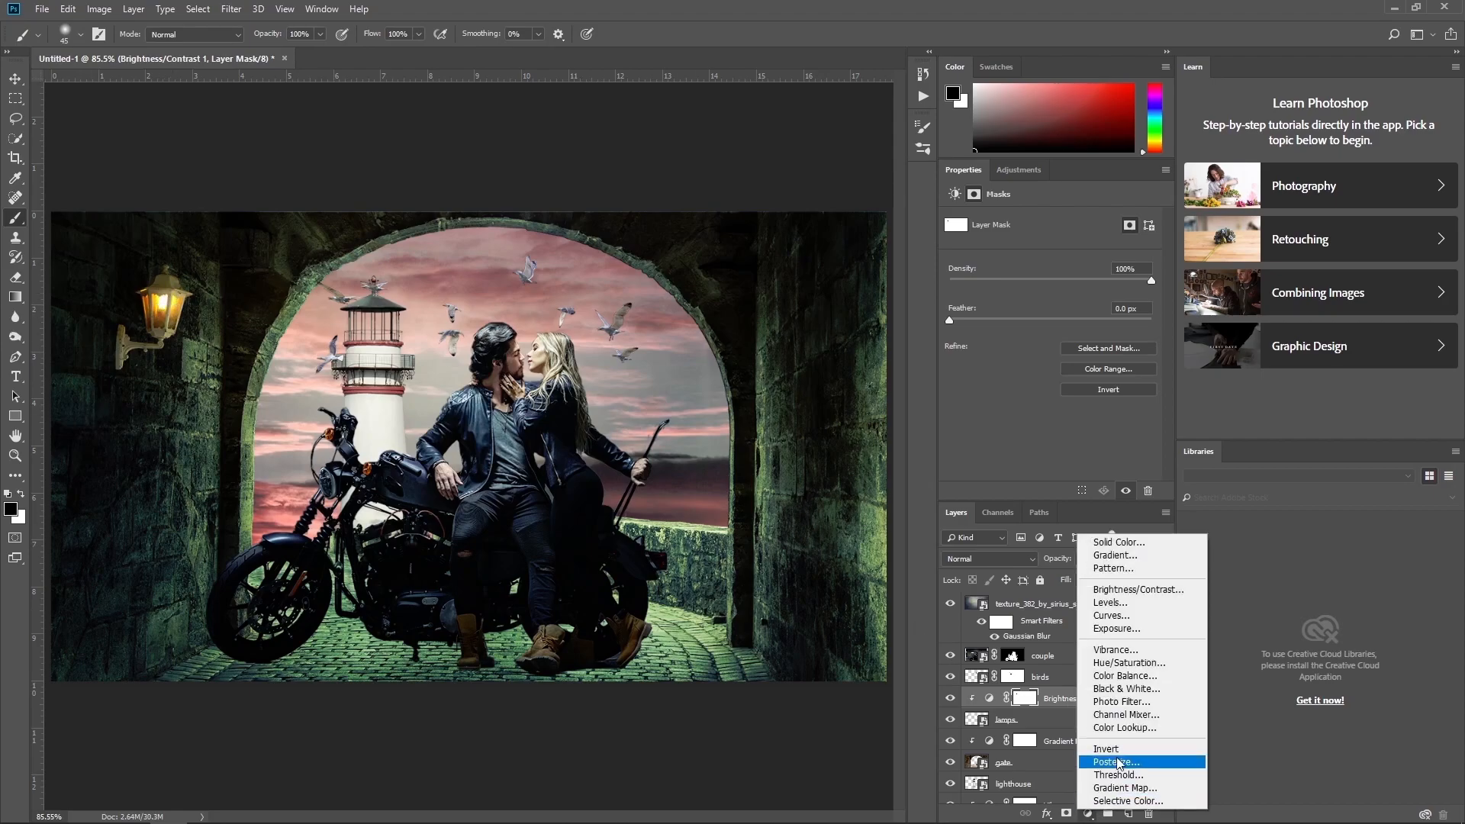
left_click(1137, 663)
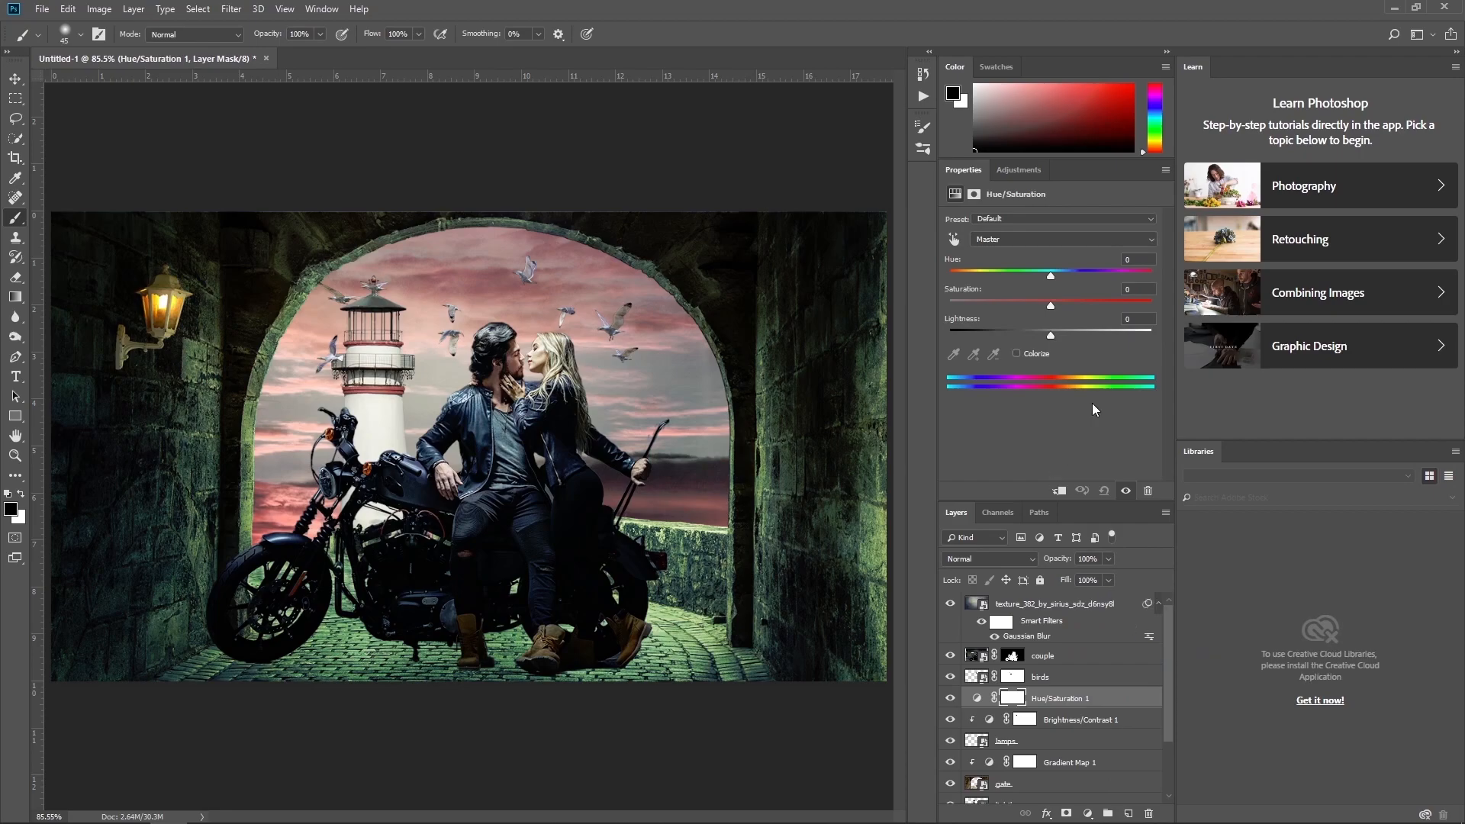
left_click(1018, 354)
left_click(1060, 491)
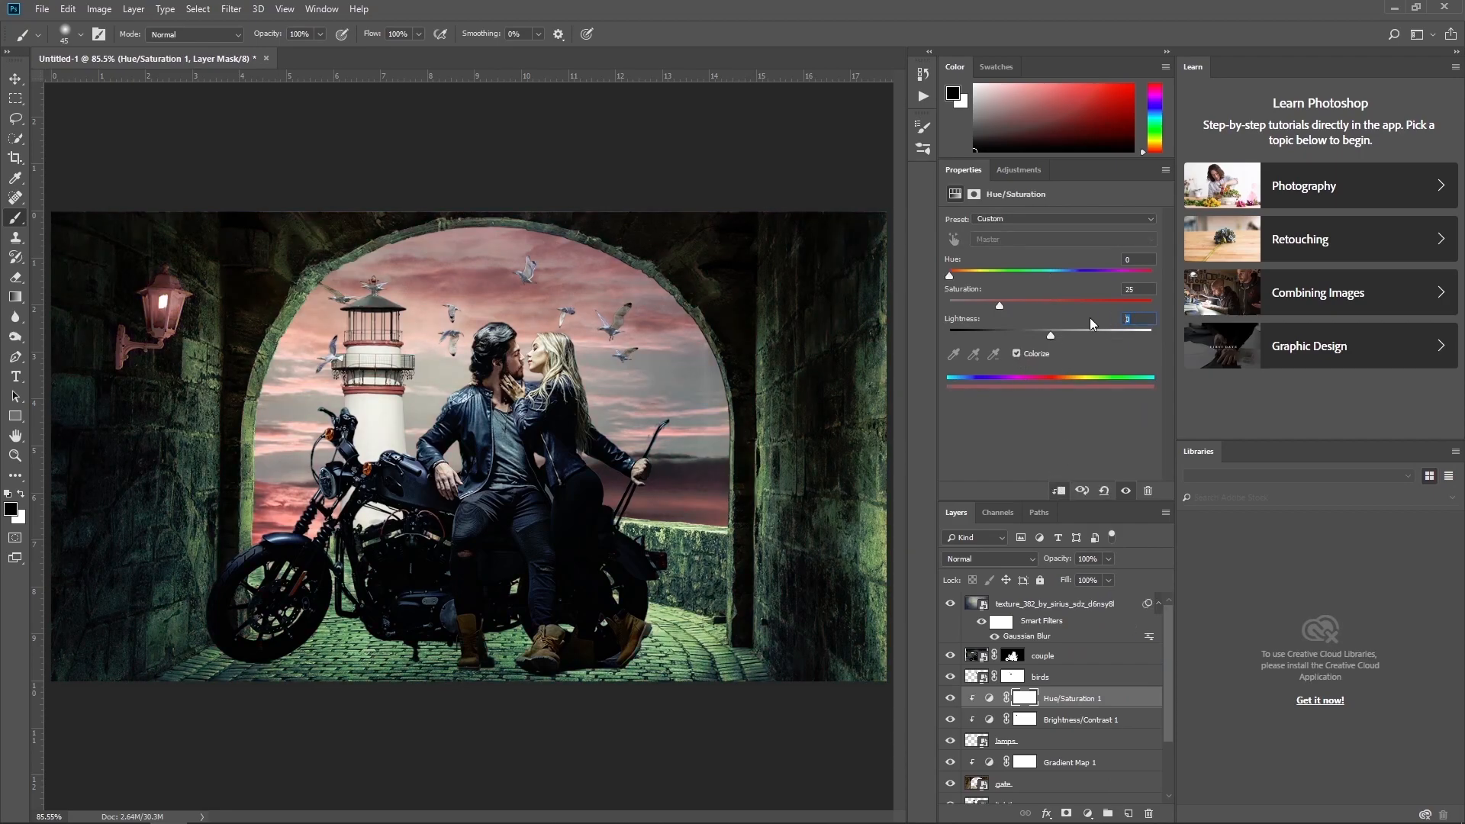
type("-8")
type("0")
Preview the Hue/Saturation adjustment off and on, and mask it off the lamp's glowing glass with a 50 px brush.
left_click(956, 702)
left_click(955, 702)
key("bracketright")
mouse_move(174, 311)
left_mouse_down()
mouse_move(162, 302)
mouse_move(174, 322)
mouse_move(179, 293)
mouse_move(155, 355)
mouse_move(168, 345)
left_mouse_up()
key("x")
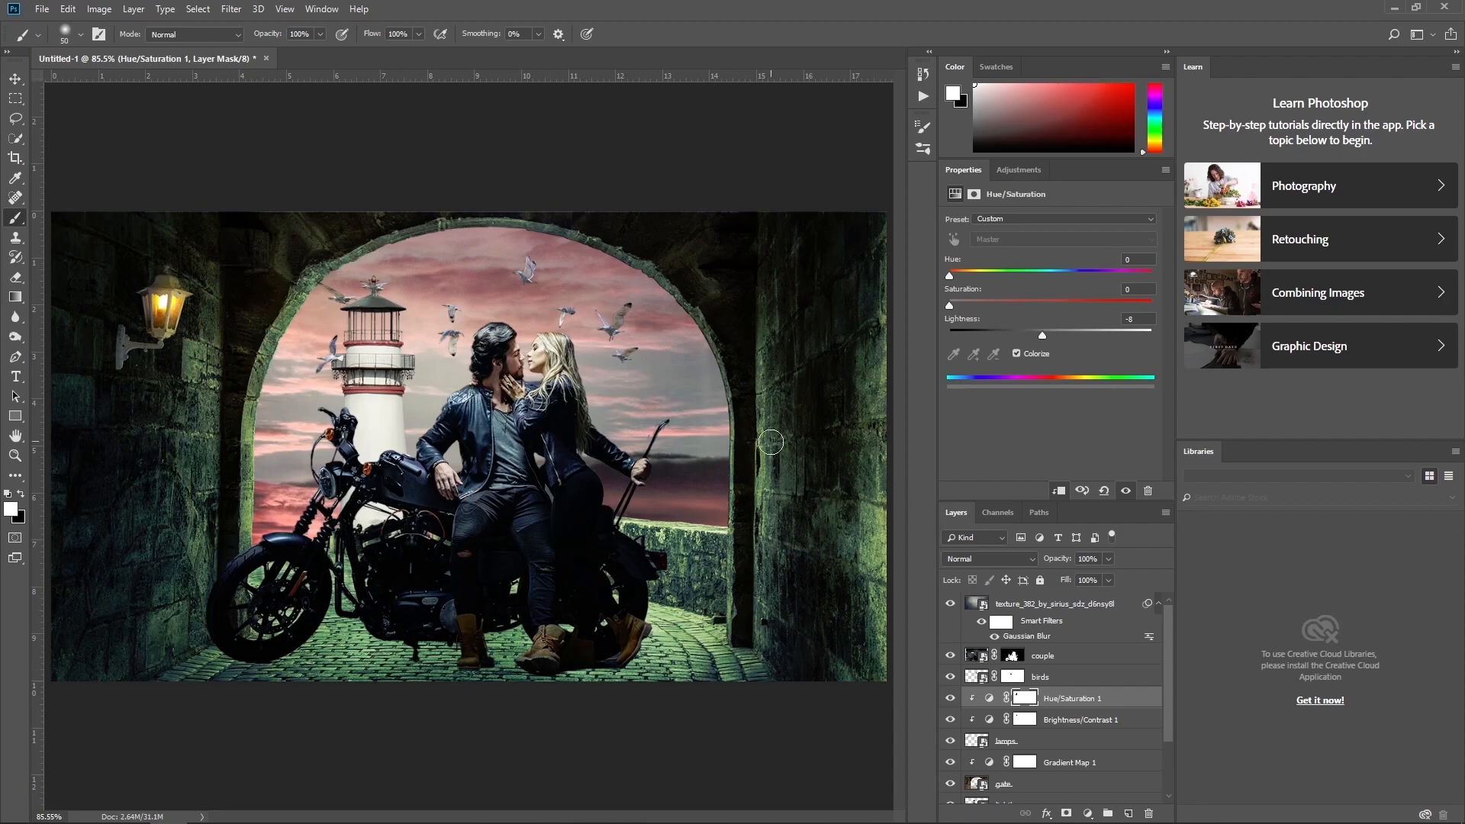
Touch up the Hue/Saturation layer mask around the wall lamp's glowing glass with black.
left_click(1025, 698)
key("x")
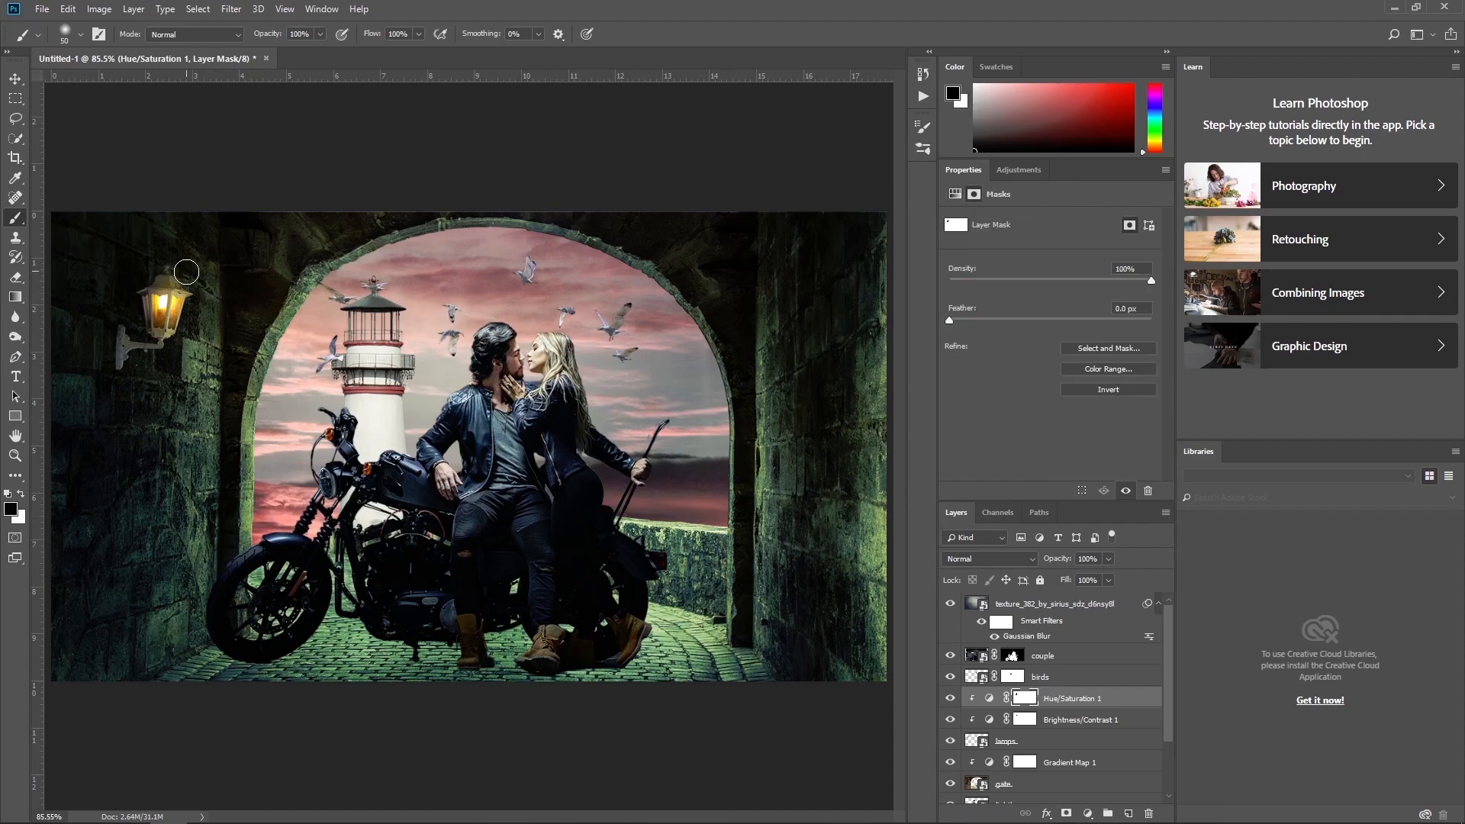
key("x")
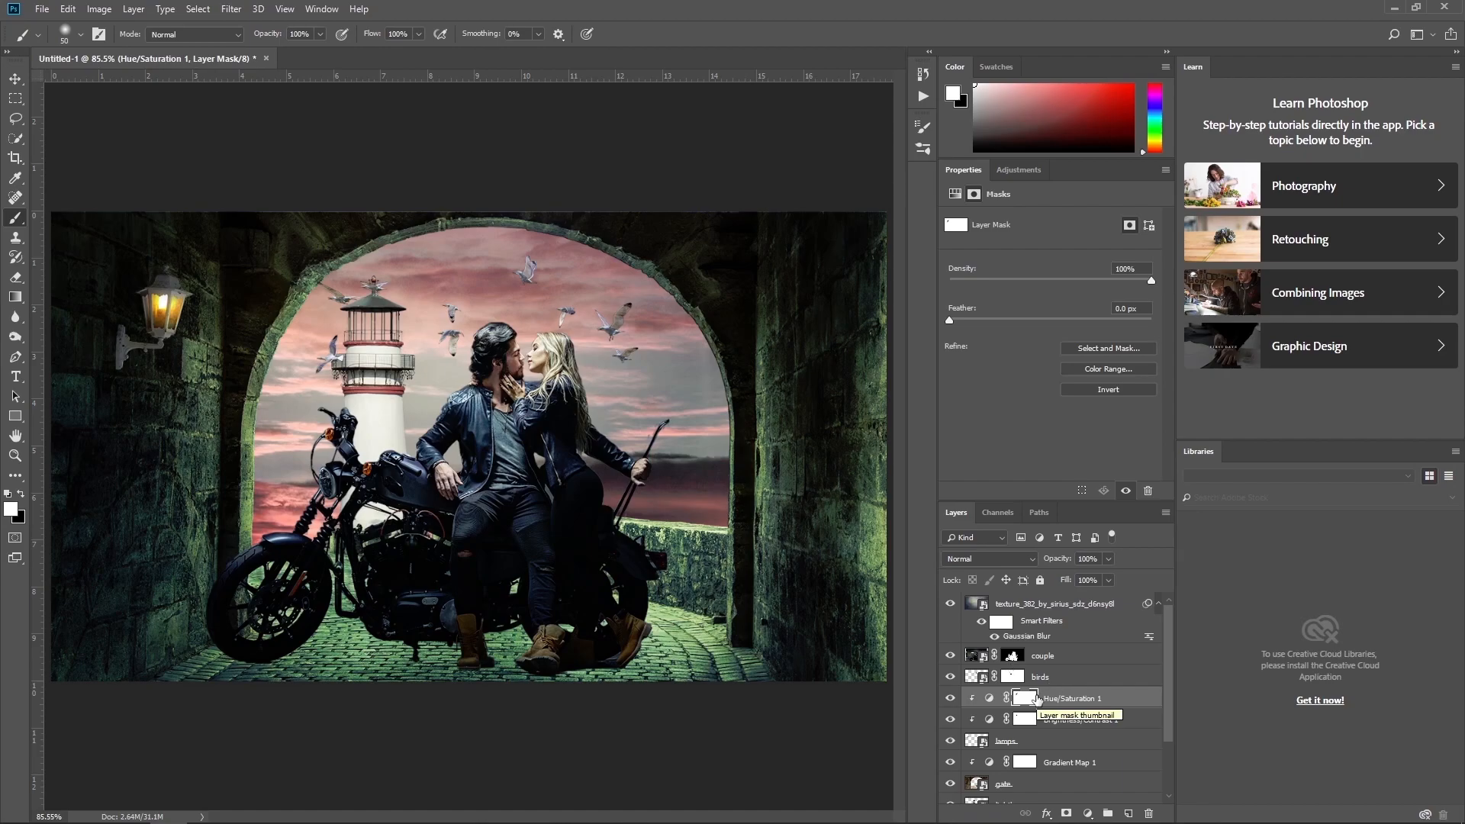
Create a new layer named light above the Hue/Saturation adjustment and set the foreground colour to white.
left_click(1129, 813)
double_click(1008, 697)
key("Return")
key("d")
left_click(20, 494)
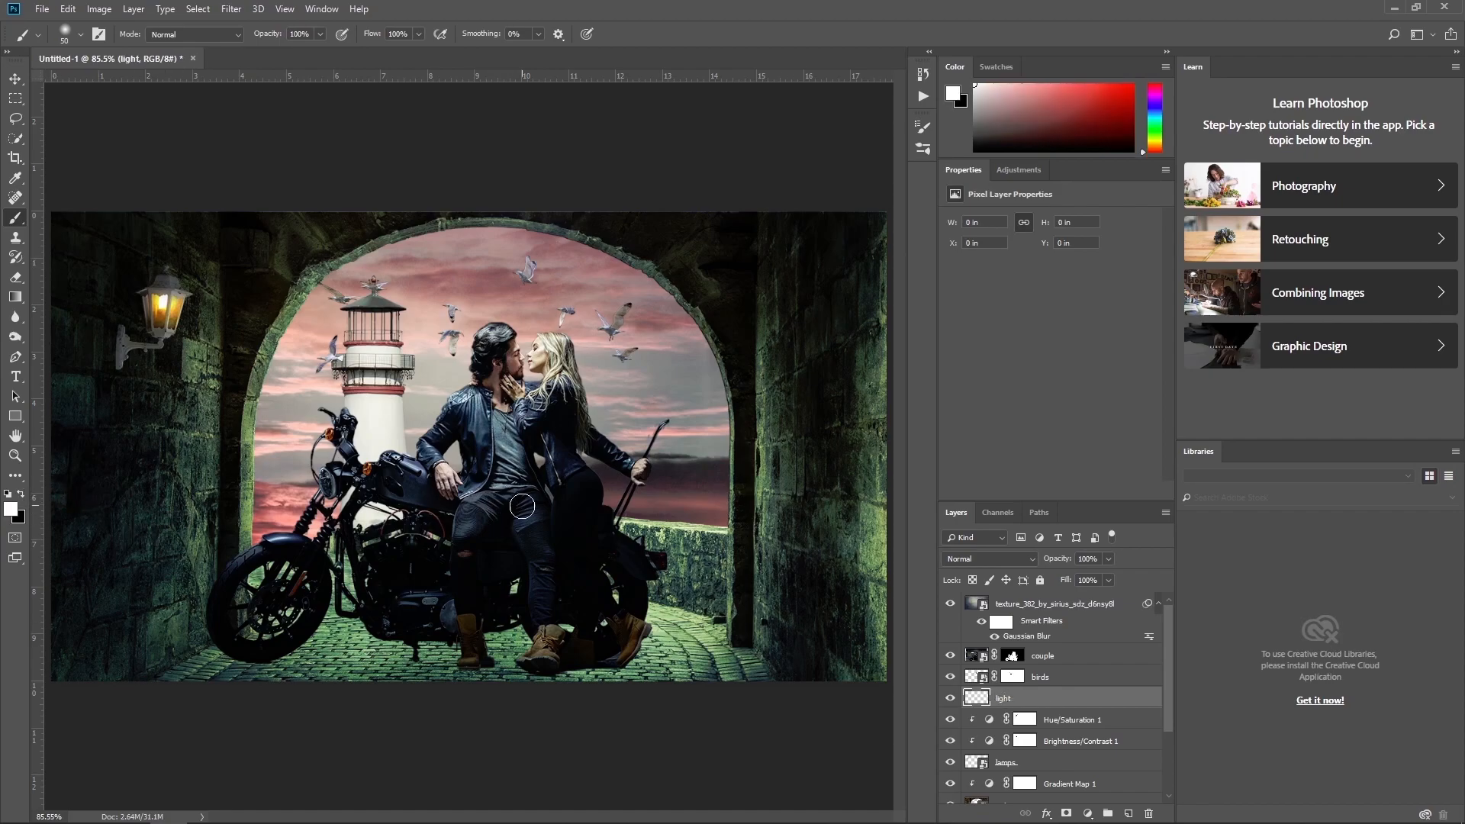
Paint a soft white glow behind the couple with a 500 px brush, set the light layer to Overlay, and compare it off and on.
key("bracketright")
key("bracketright")
key("bracketright")
key("bracketright")
key("bracketright")
key("bracketright")
key("bracketright")
key("bracketright")
key("bracketright")
key("bracketright")
key("bracketright")
key("bracketright")
key("bracketright")
left_click(529, 404)
left_click(1001, 560)
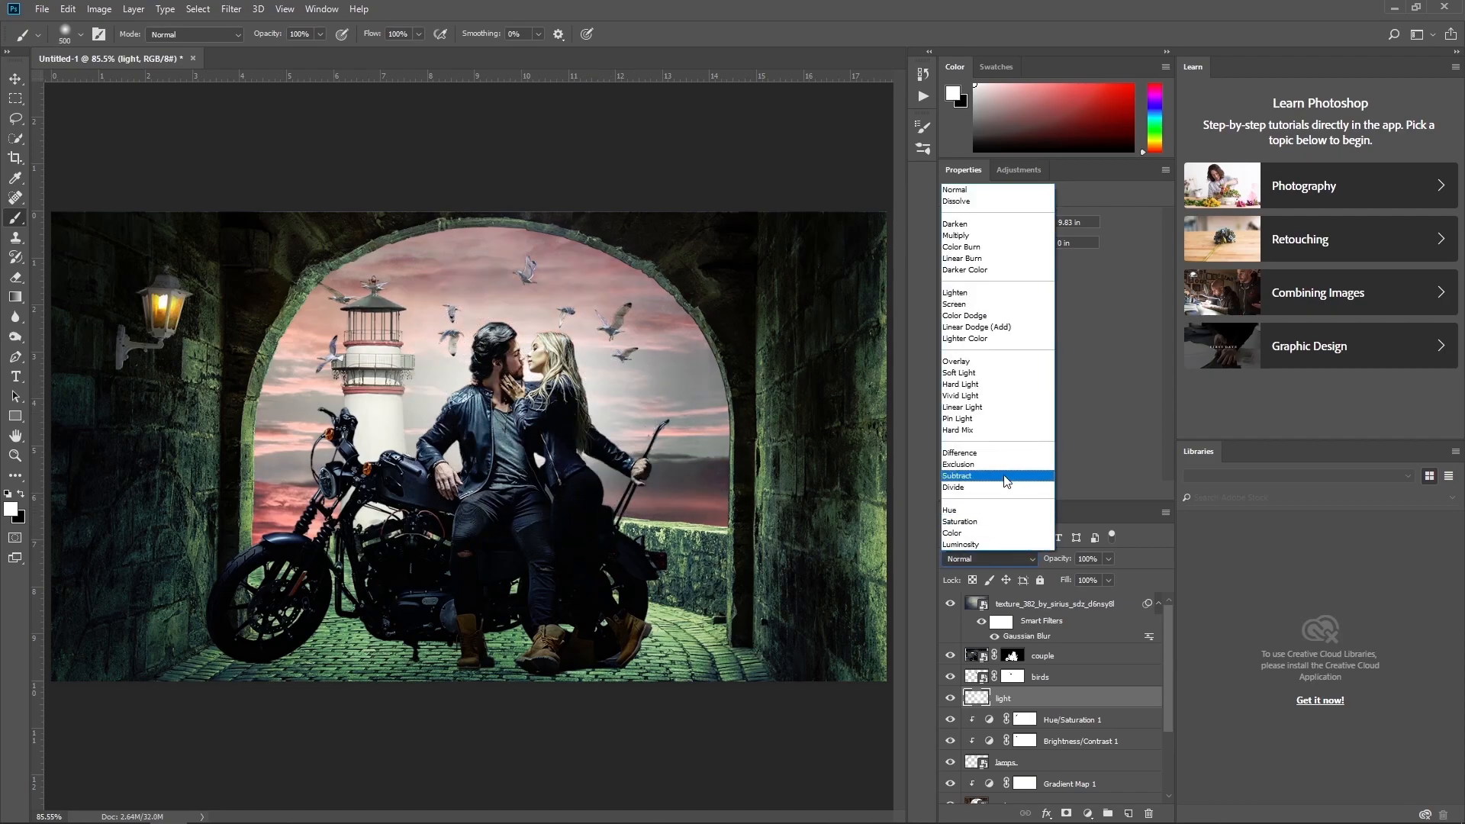
left_click(972, 363)
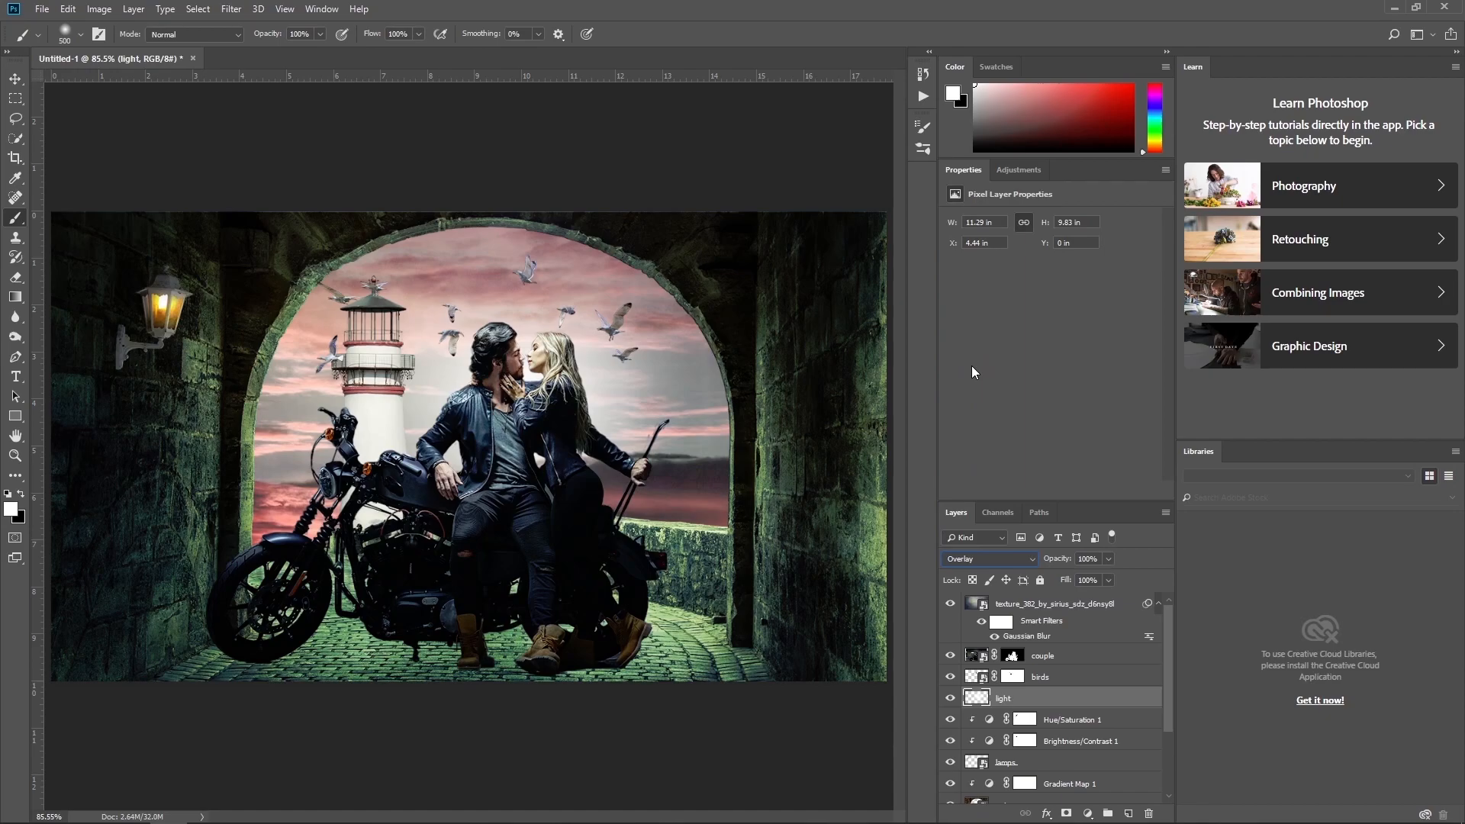
left_click(952, 698)
left_click(951, 698)
Create a new layer named shadow above the light layer and make black the foreground colour.
left_click(1128, 814)
double_click(1008, 698)
type("shadow")
key("Return")
key("x")
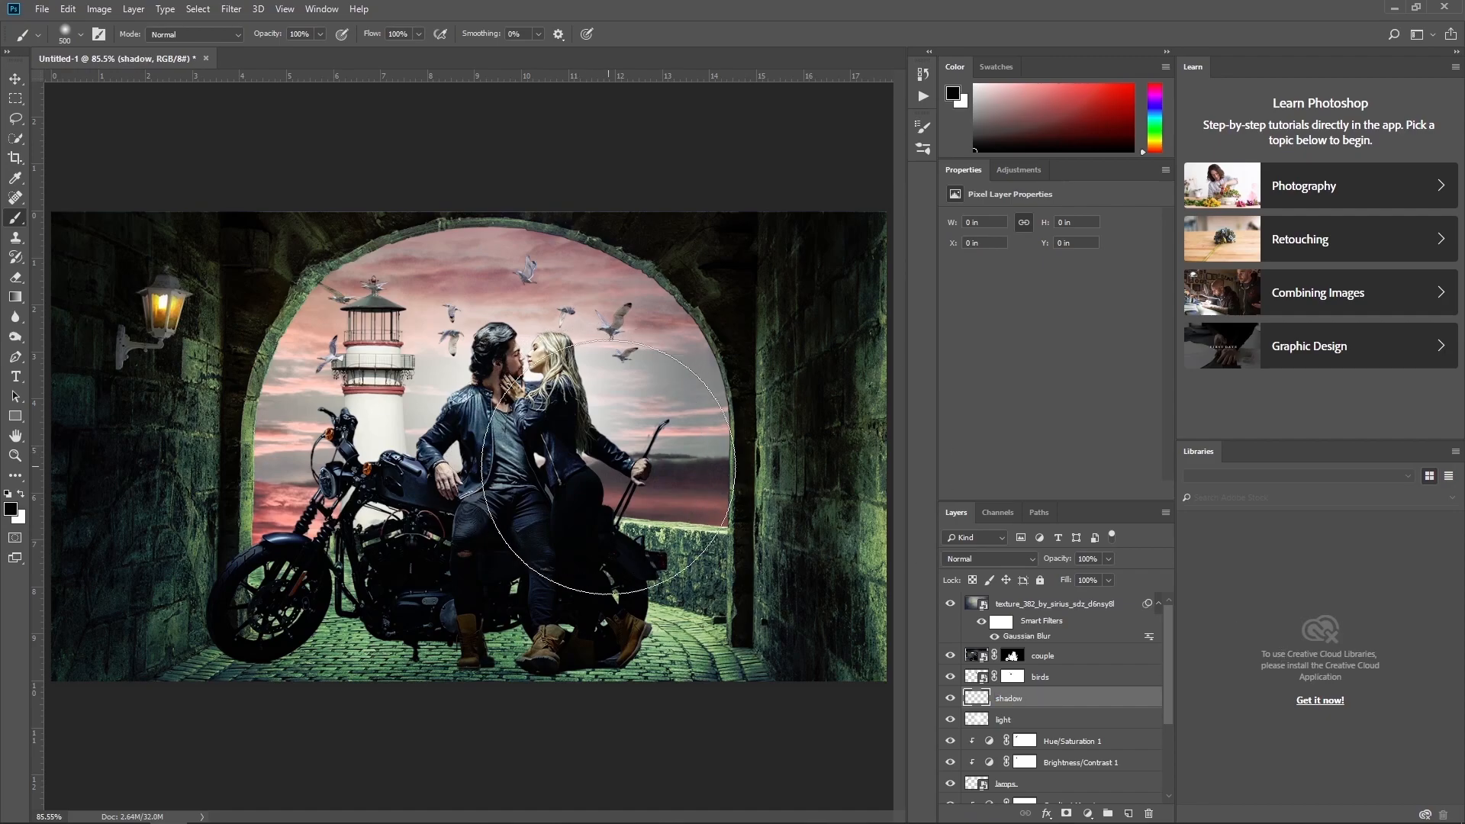
Paint a black shadow on the ground beneath the motorcycle with a 100 px soft brush, comparing it off and on.
key("bracketleft")
key("bracketleft")
key("bracketleft")
key("bracketleft")
key("bracketleft")
key("bracketleft")
key("bracketleft")
left_click_drag(534, 648, 294, 644)
key("ctrl+z")
left_click_drag(541, 647, 237, 643)
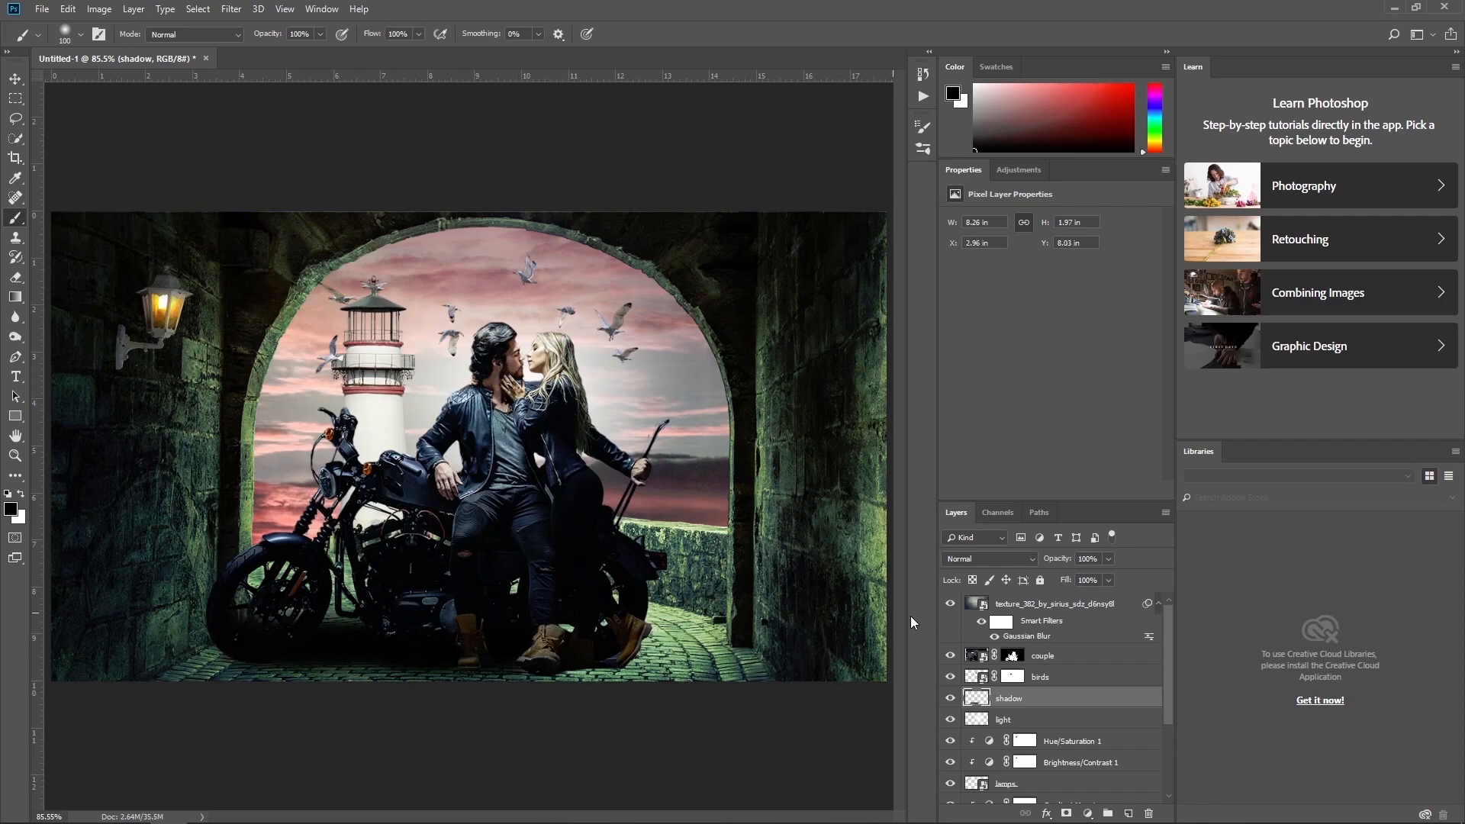
left_click(951, 699)
left_click(951, 699)
Set the shadow layer's blend mode to Multiply and its fill to 72%.
left_click(989, 559)
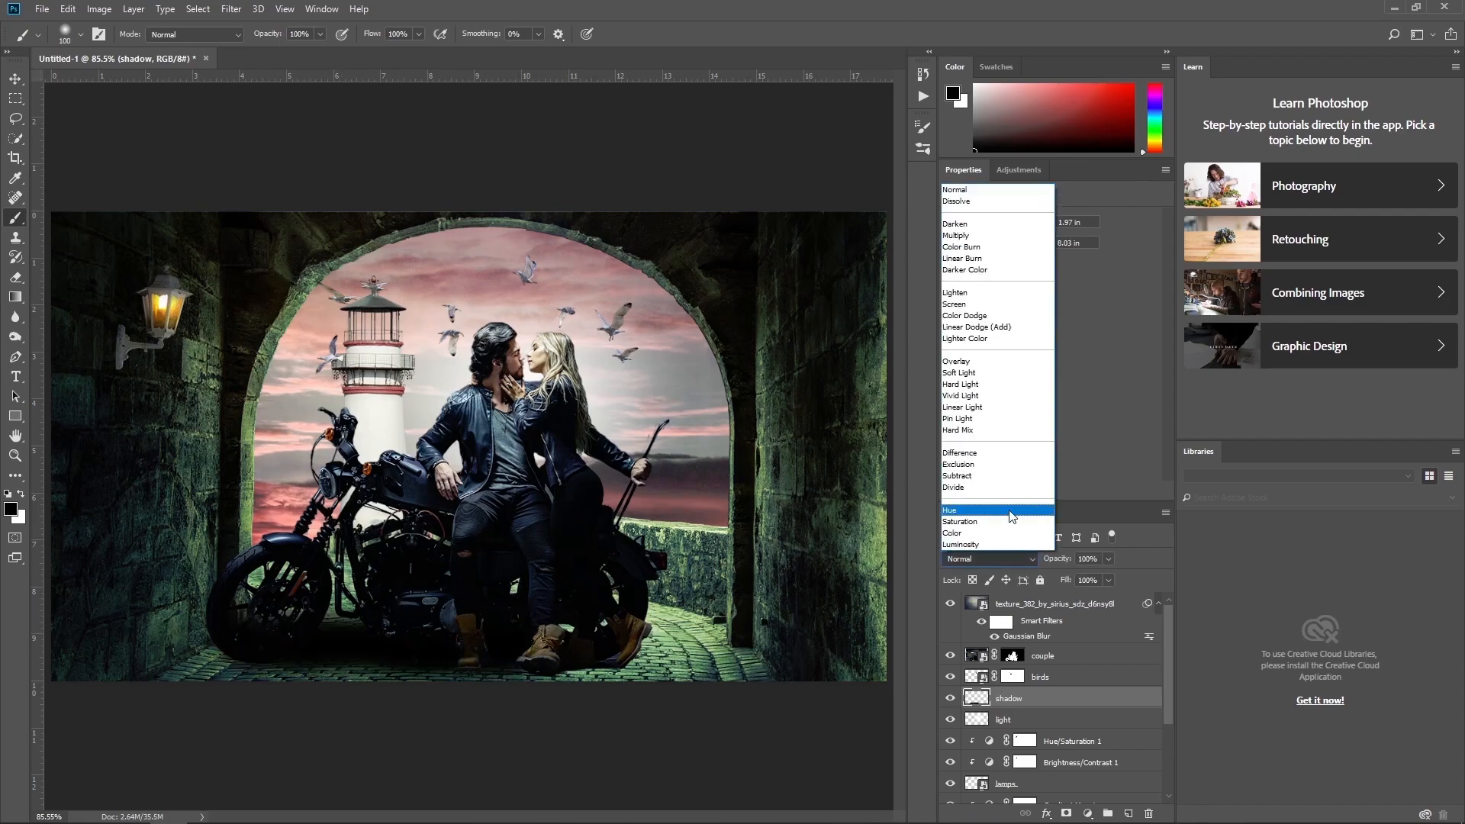
left_click(980, 235)
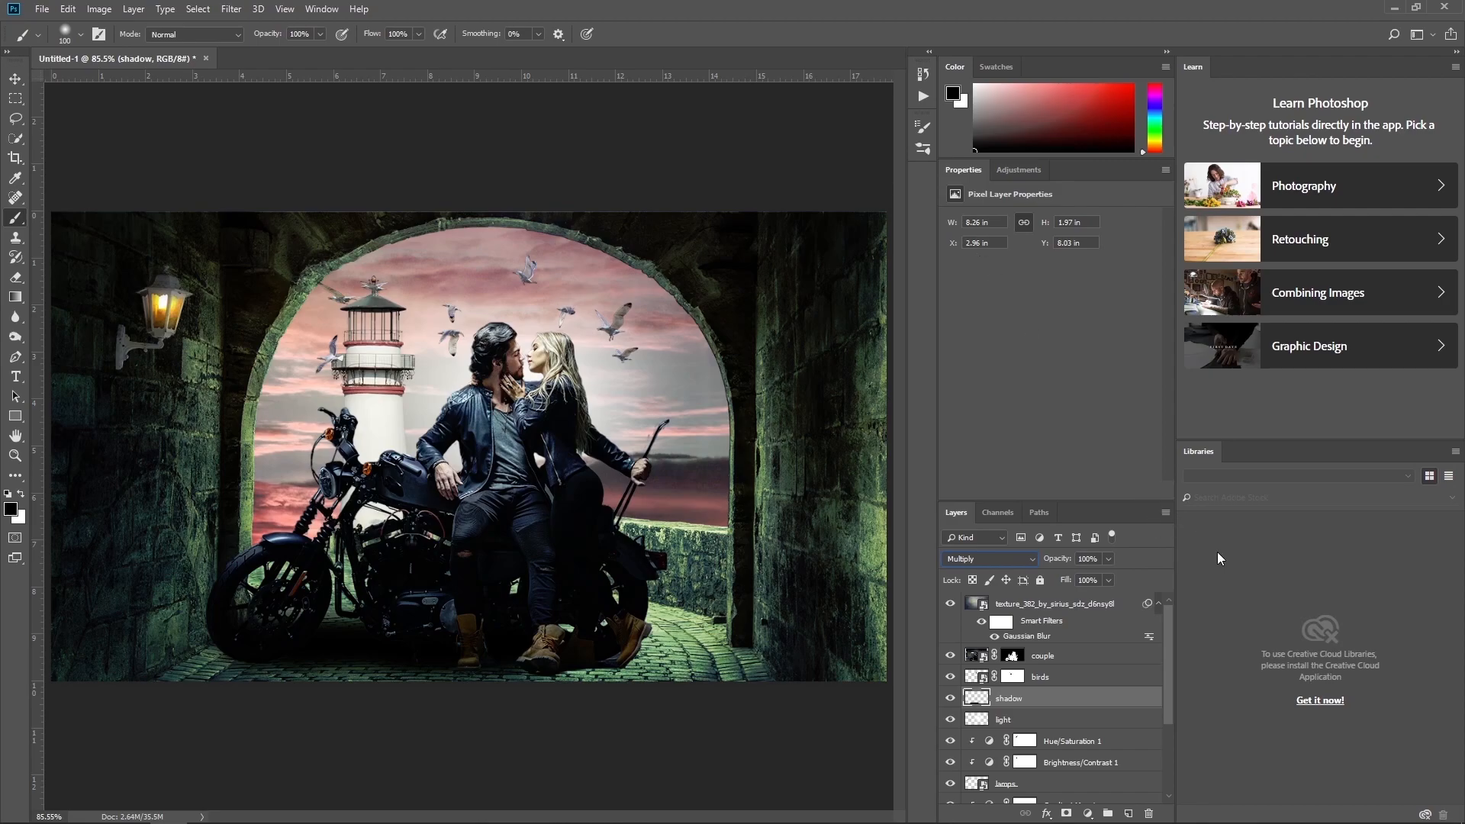
left_click_drag(1062, 579, 1051, 574)
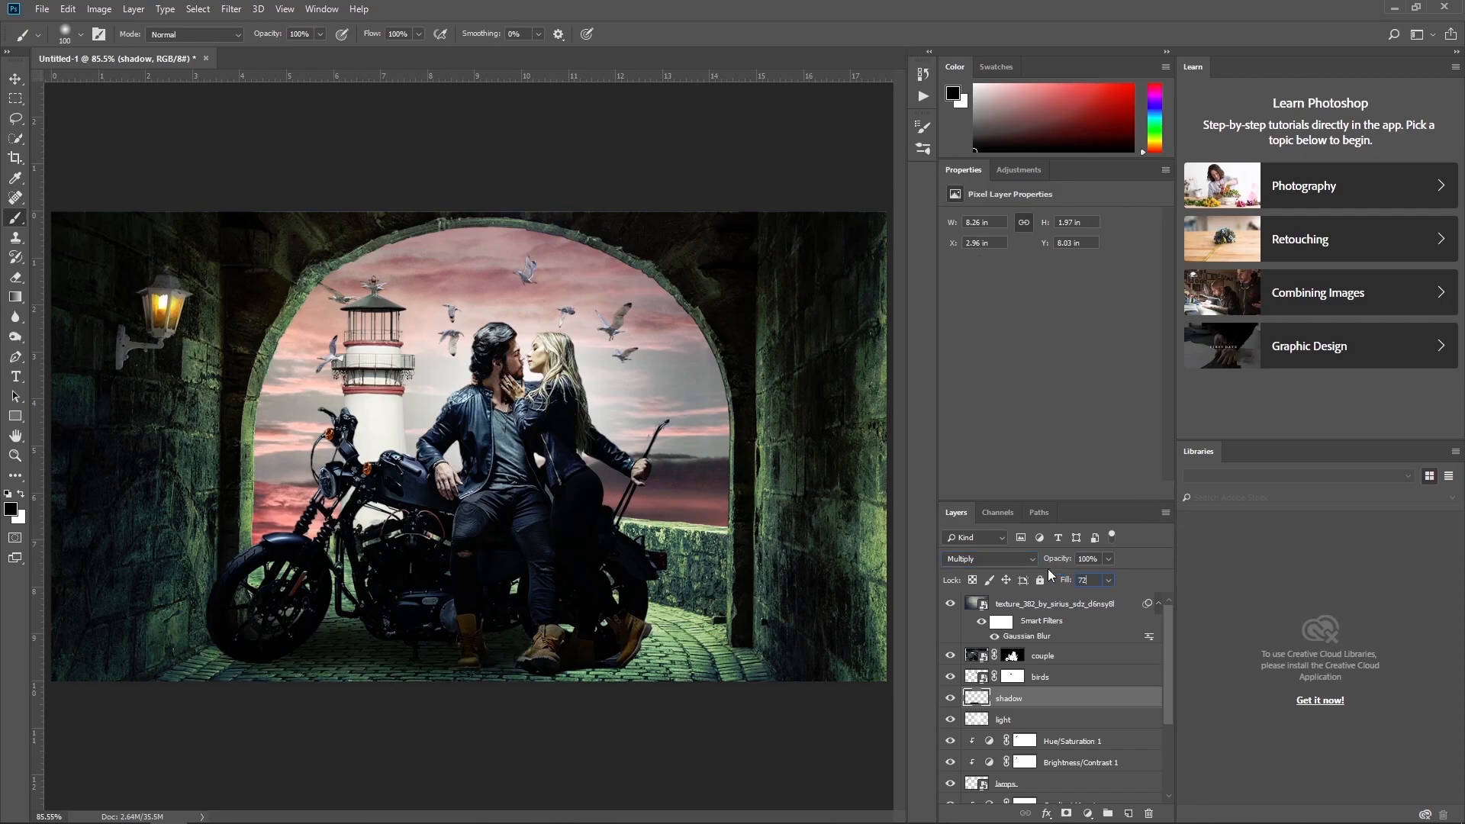
Transform the painted shadow, lowering its upper edge slightly to fit beneath the motorcycle.
key("ctrl+t")
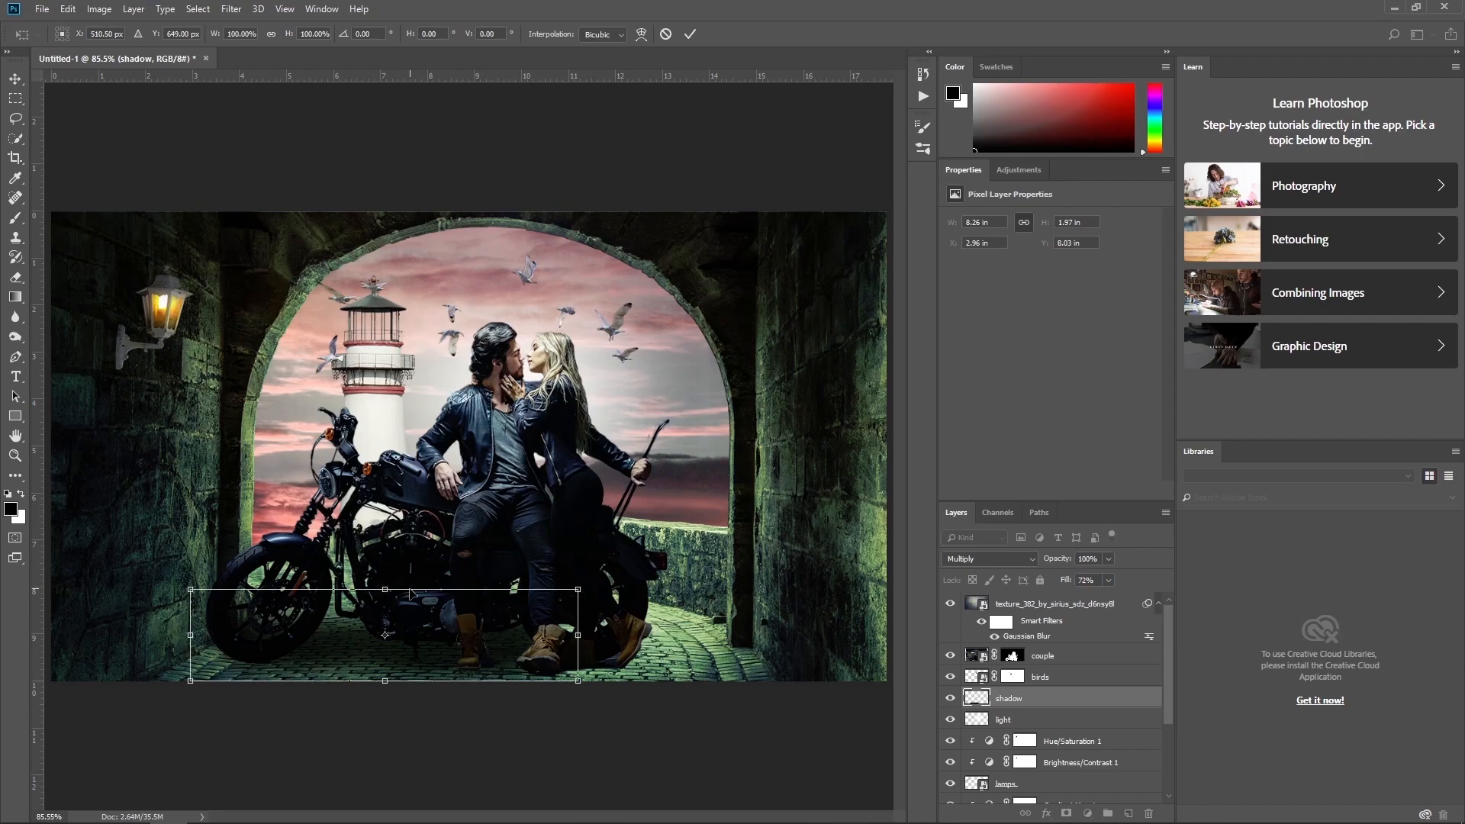
left_click_drag(388, 591, 385, 600)
left_click_drag(620, 611, 620, 615)
key("Return")
Add a layer mask to the shadow layer and refine the shadow under the motorcycle with a 70 px brush.
left_click(1067, 813)
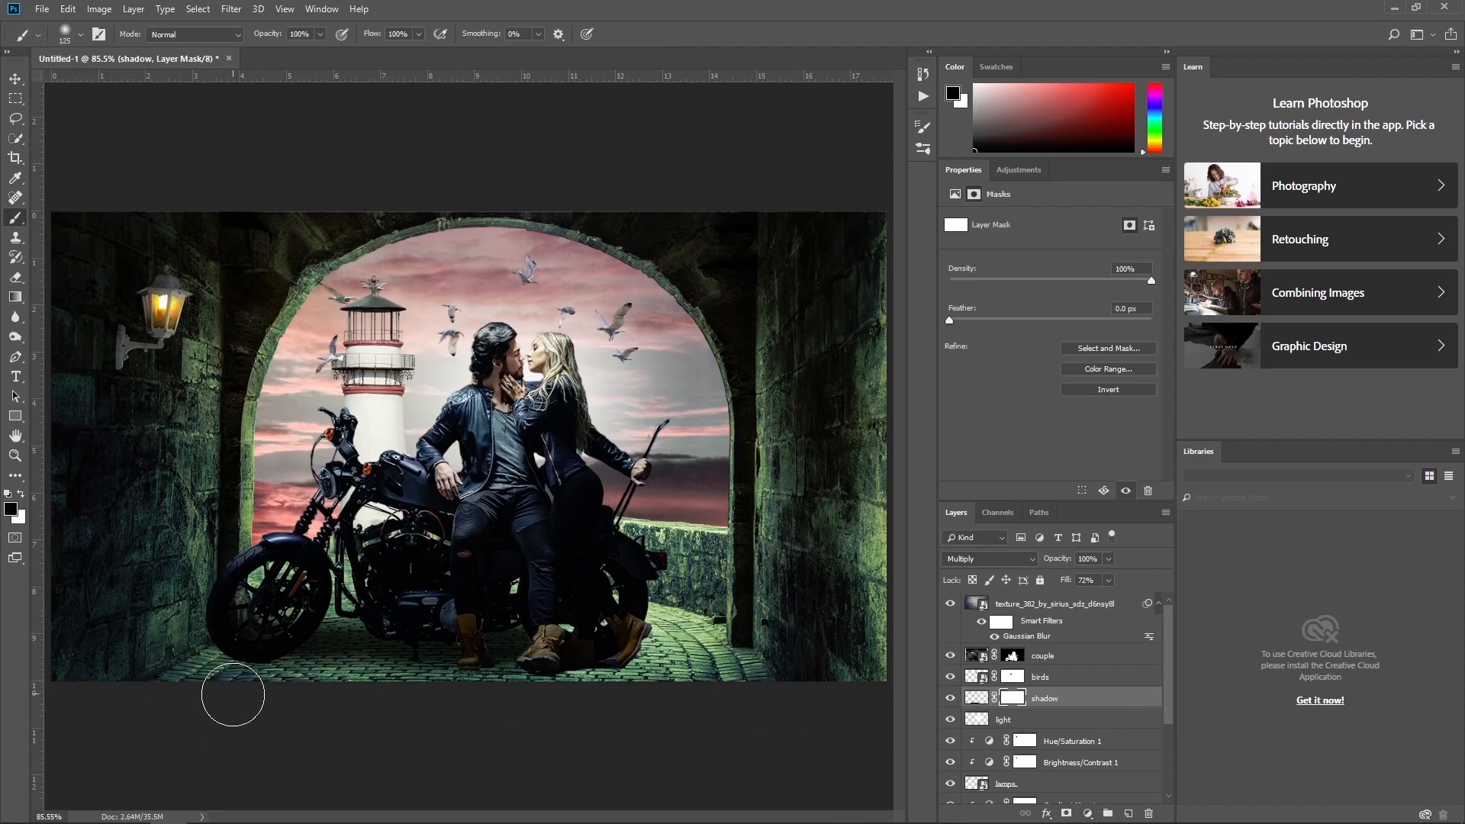
key("bracketright")
key("bracketleft")
key("bracketleft")
key("bracketleft")
key("bracketleft")
key("x")
mouse_move(424, 644)
left_mouse_down()
mouse_move(257, 642)
mouse_move(377, 638)
left_mouse_up()
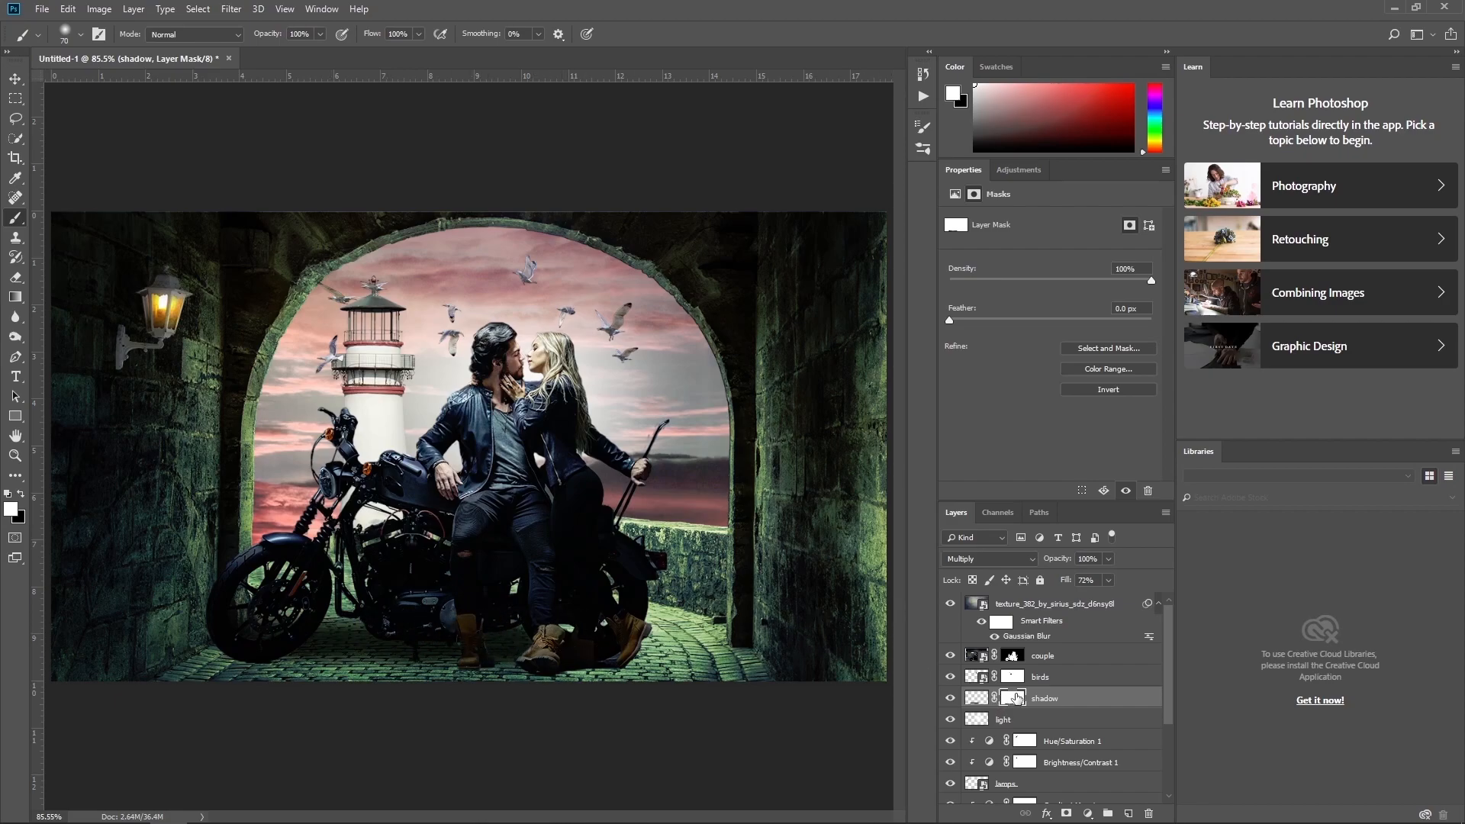
Refine the couple's layer mask around the boots on the ground using a small black brush at 14% opacity.
left_click(1012, 655)
key("bracketleft")
key("bracketleft")
key("bracketleft")
left_click(320, 33)
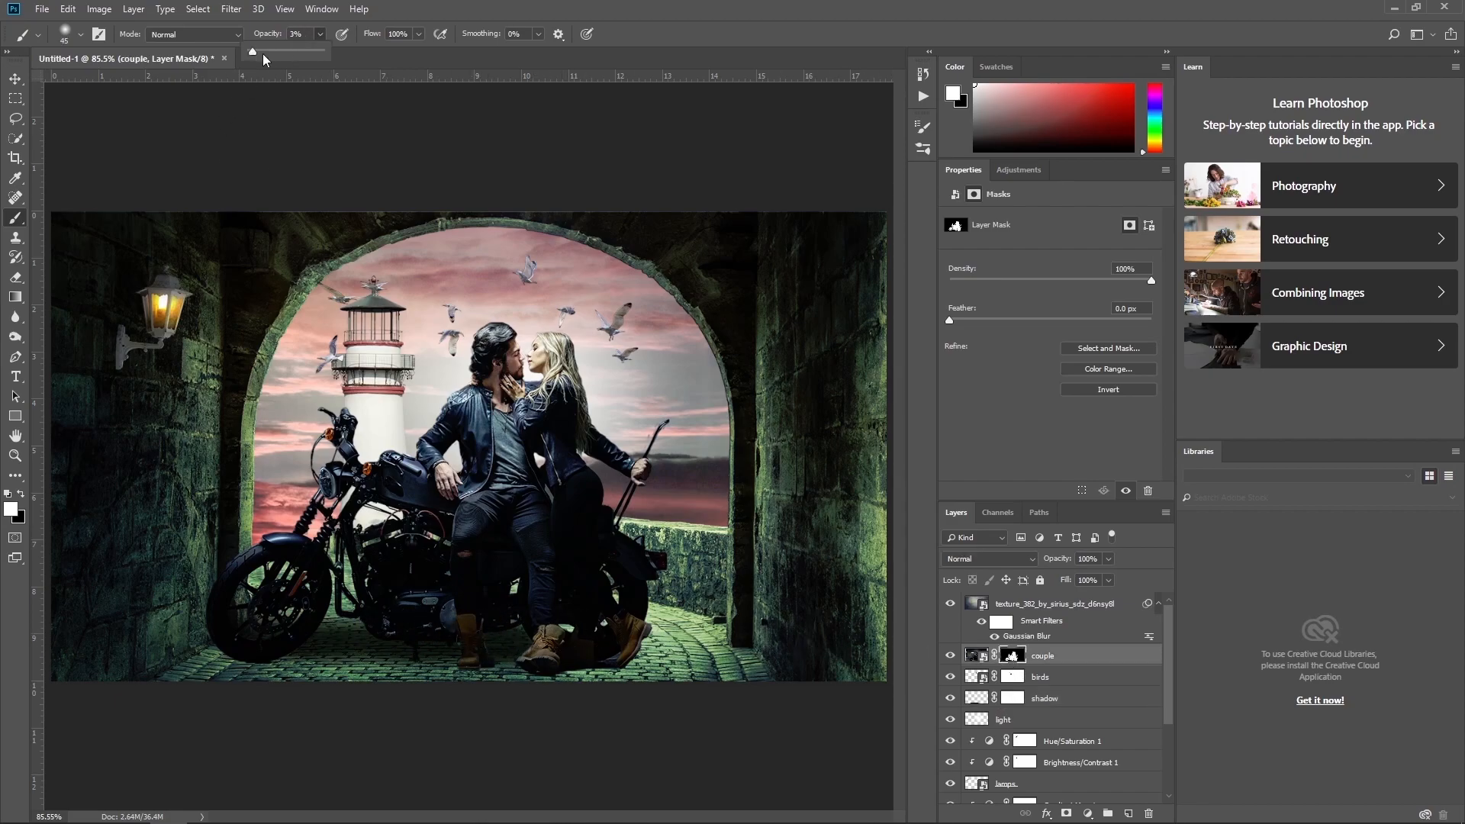
left_click(369, 156)
key("z")
left_click(379, 587)
left_click(381, 589)
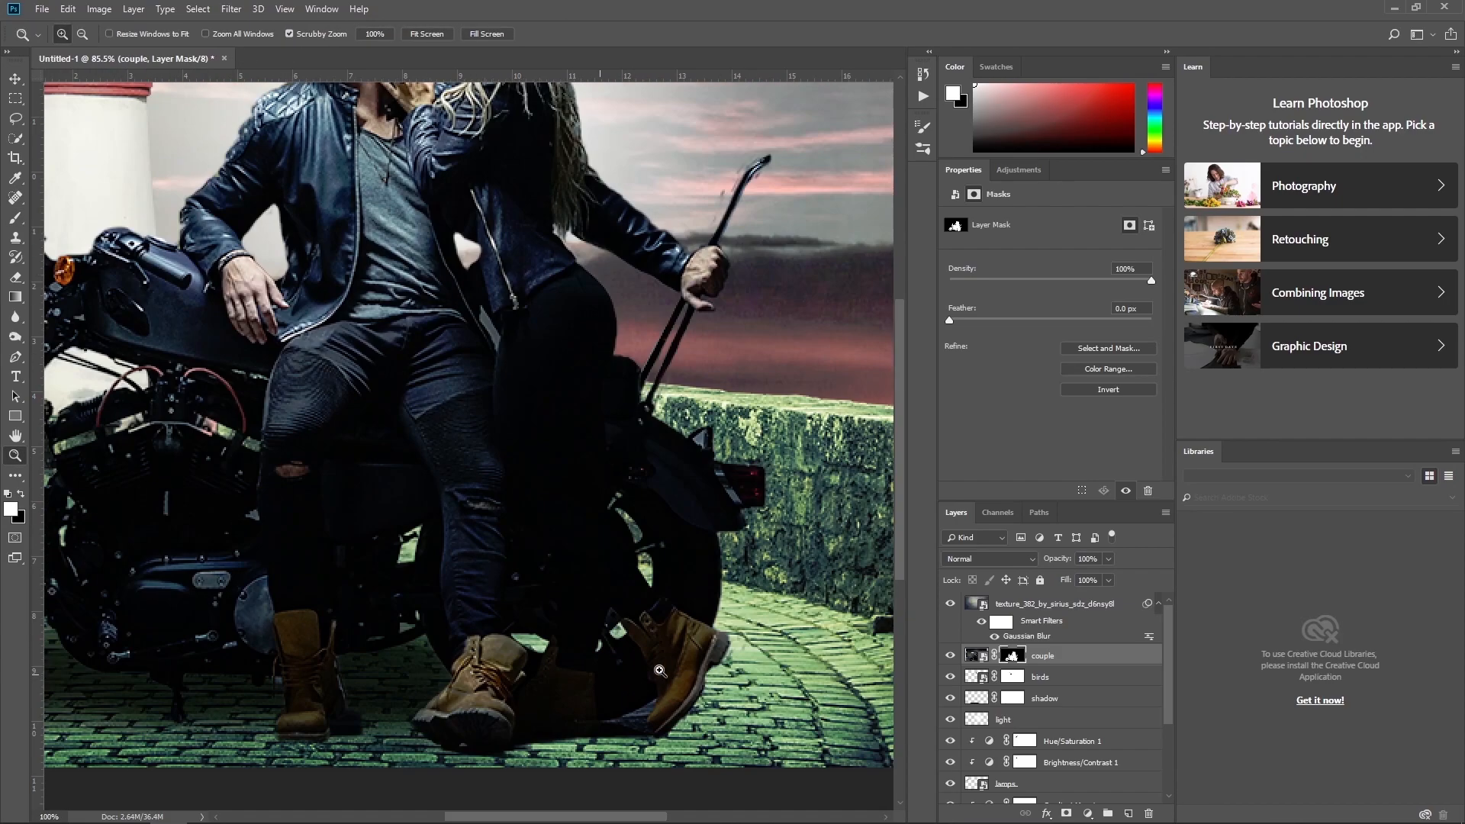
key("b")
key("x")
key("bracketleft")
key("bracketleft")
key("bracketleft")
key("bracketleft")
key("bracketleft")
key("bracketleft")
key("bracketleft")
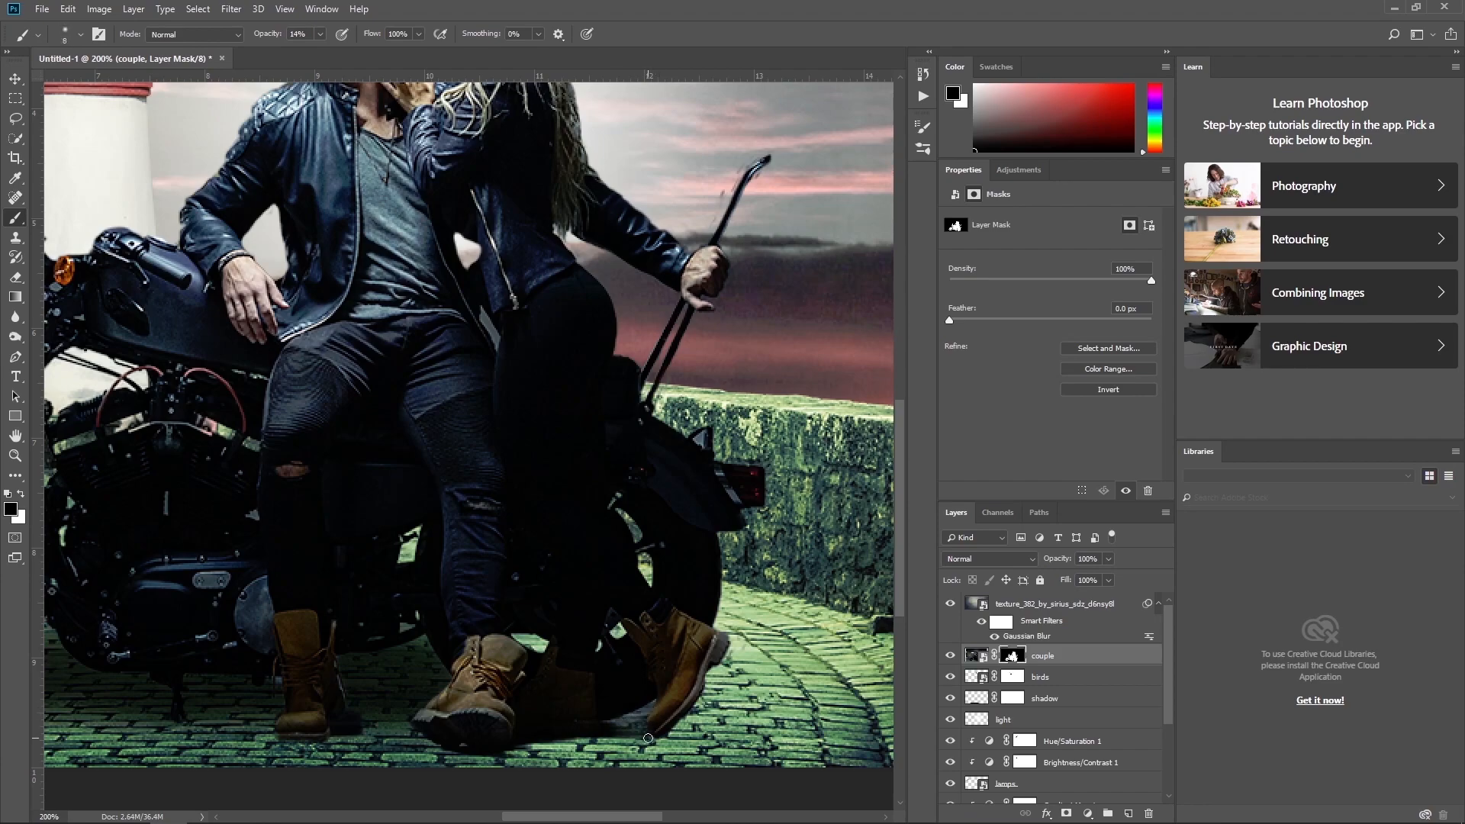
key("bracketleft")
key("z")
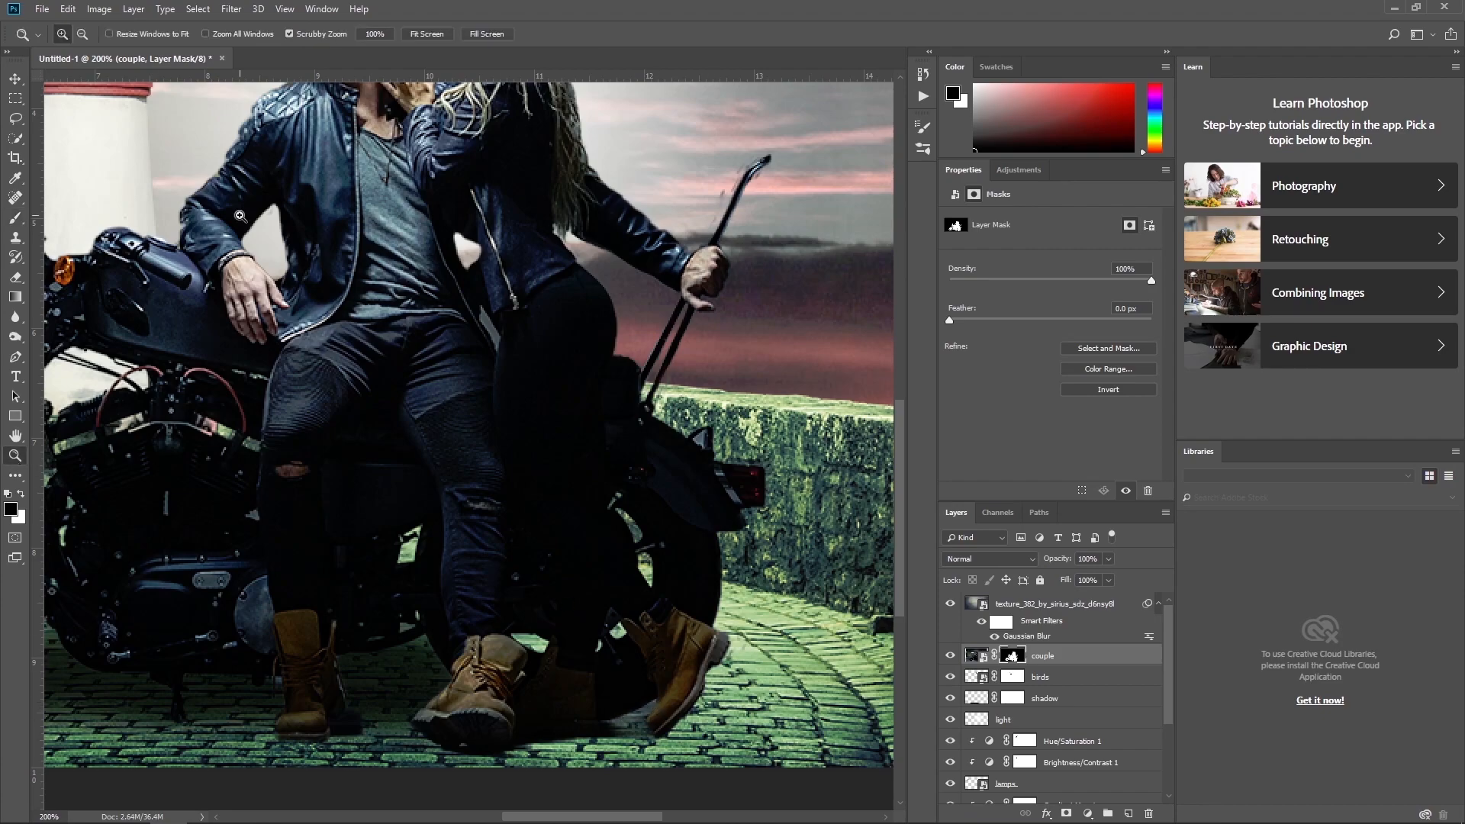
key("ctrl+0")
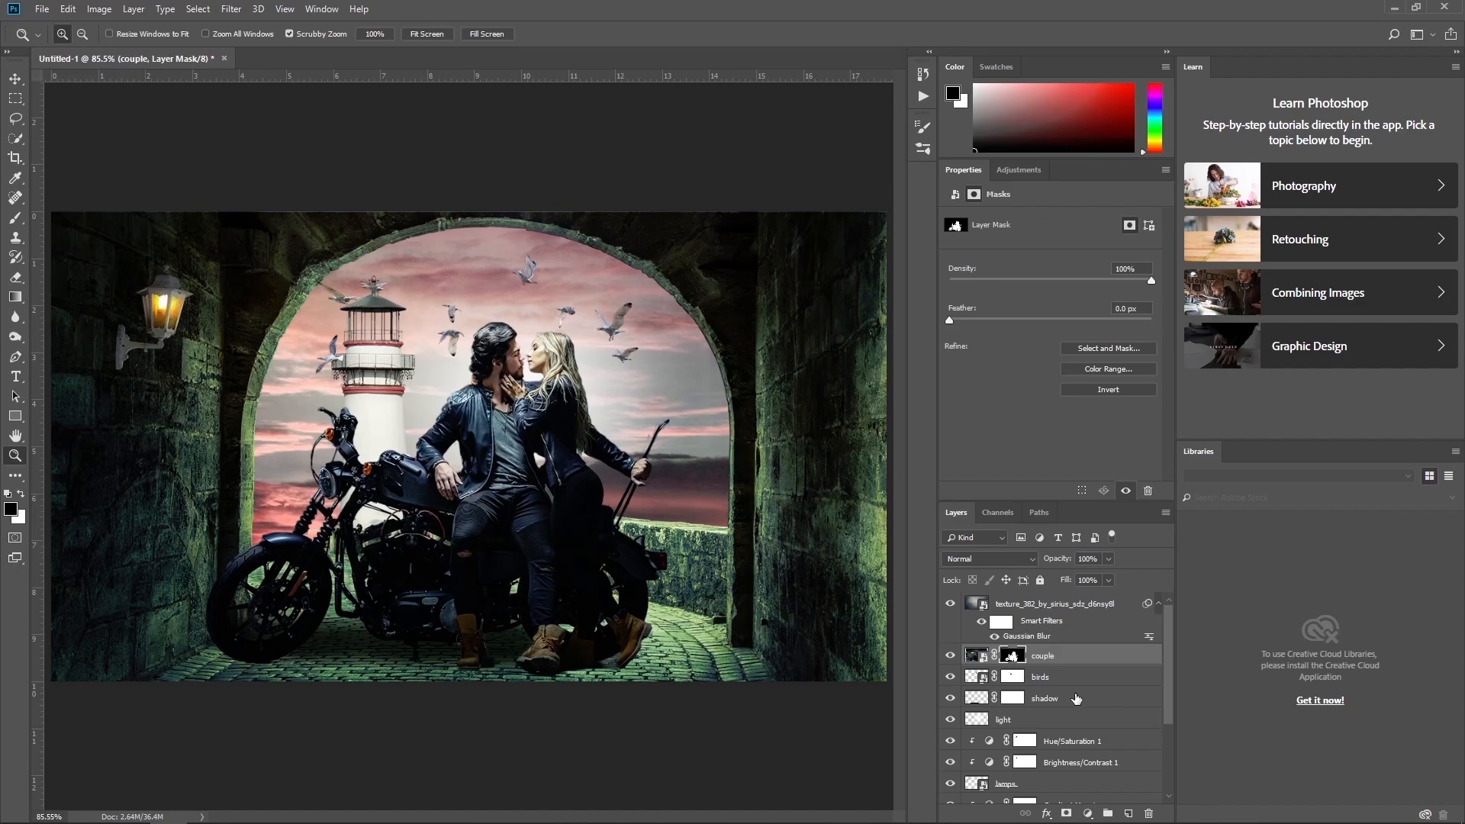
Apply a Gaussian Blur of 0.3 pixels to the birds layer and check its effect.
left_click(980, 681)
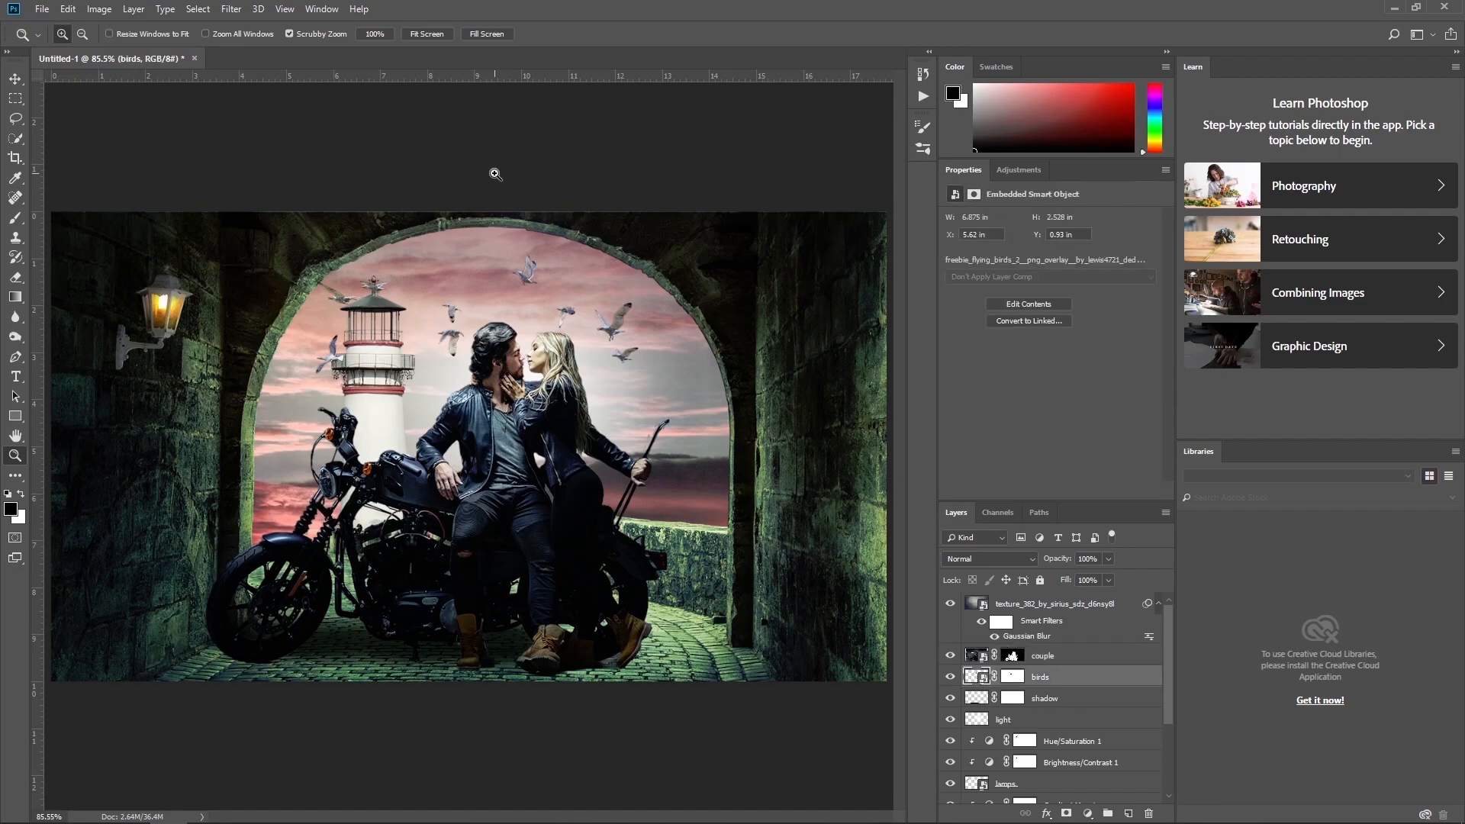
left_click(231, 9)
mouse_move(397, 182)
left_click(458, 239)
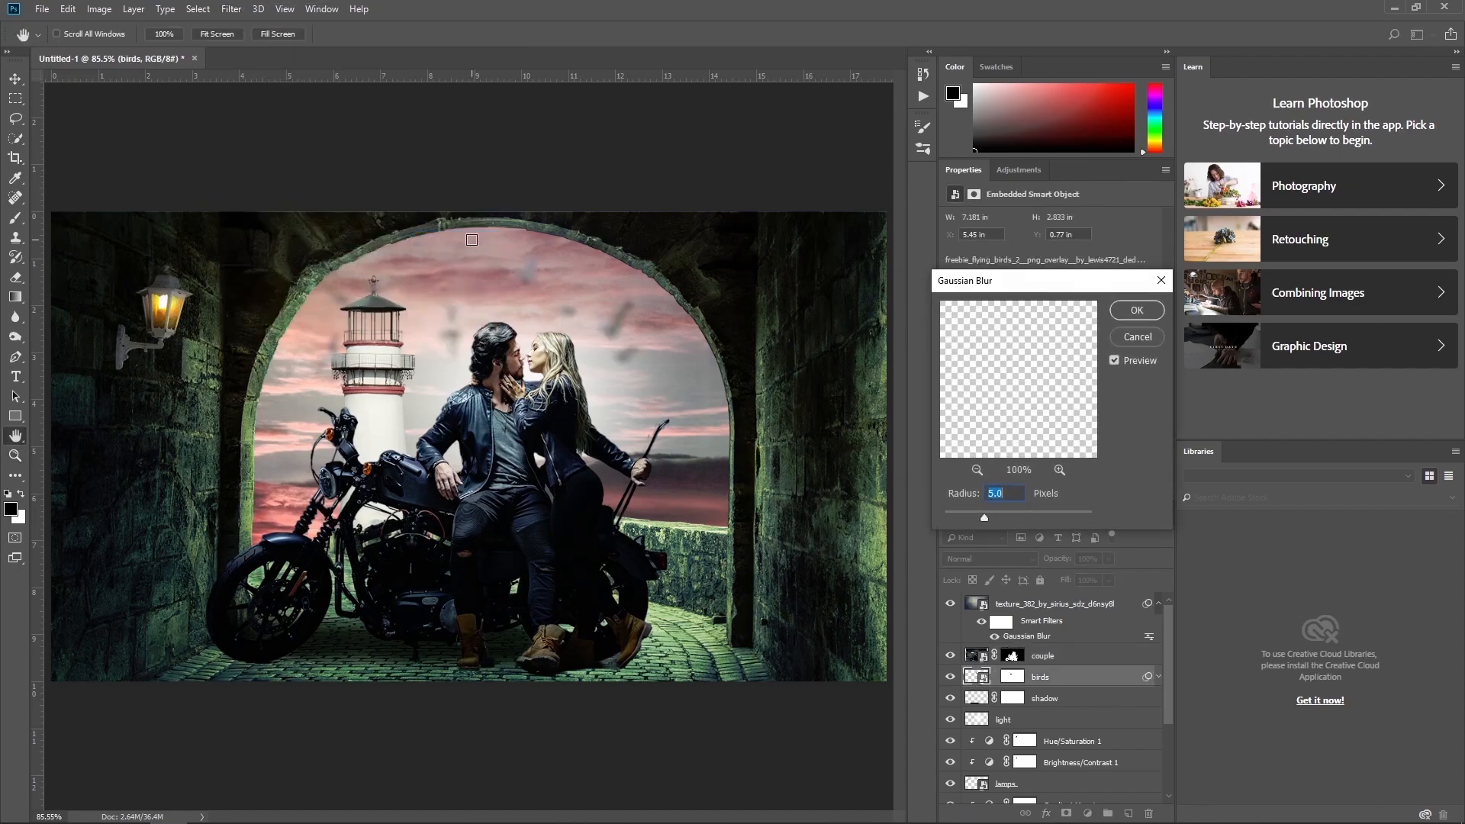
key("Return")
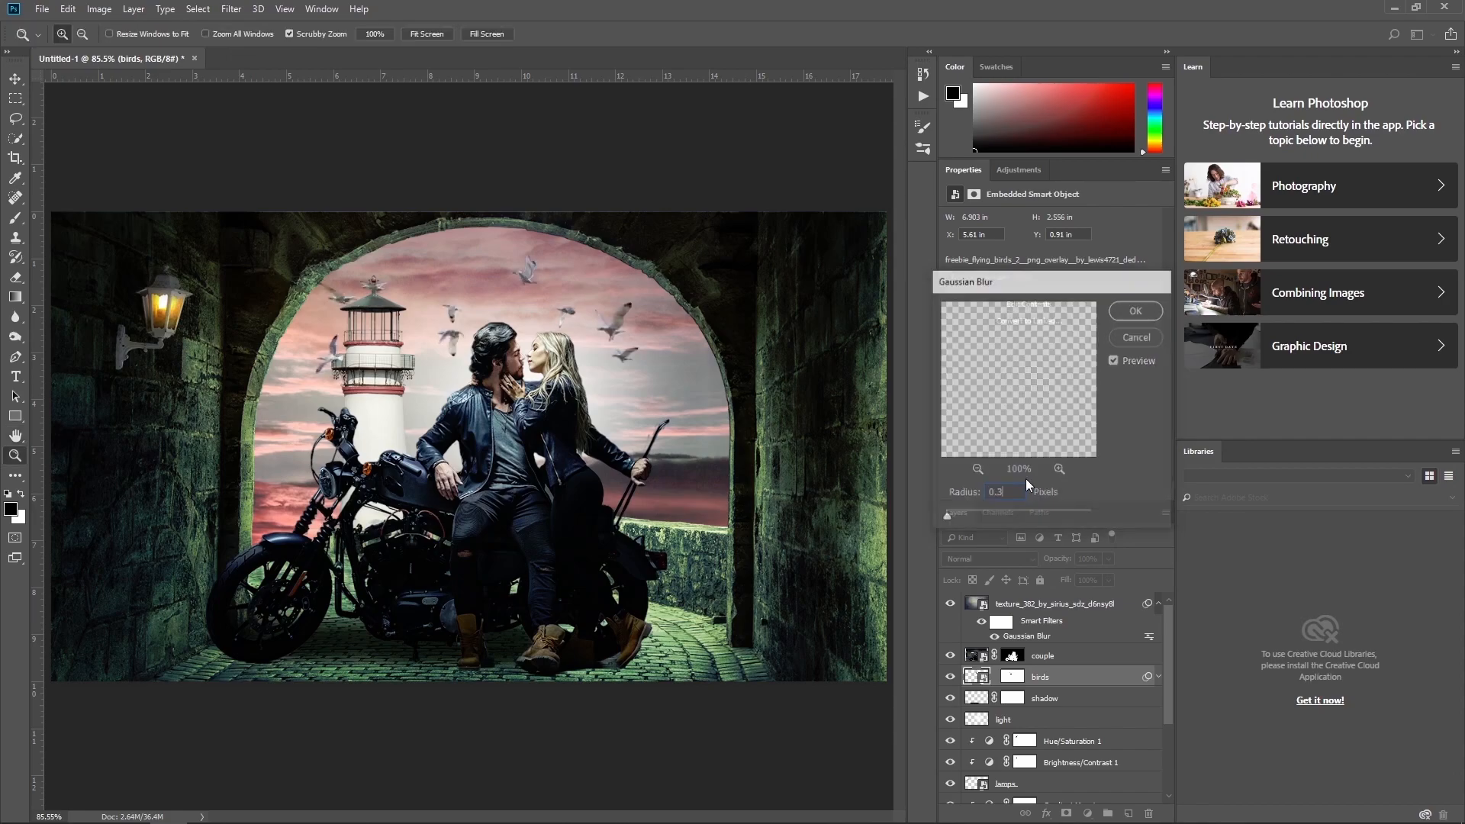
left_click(953, 678)
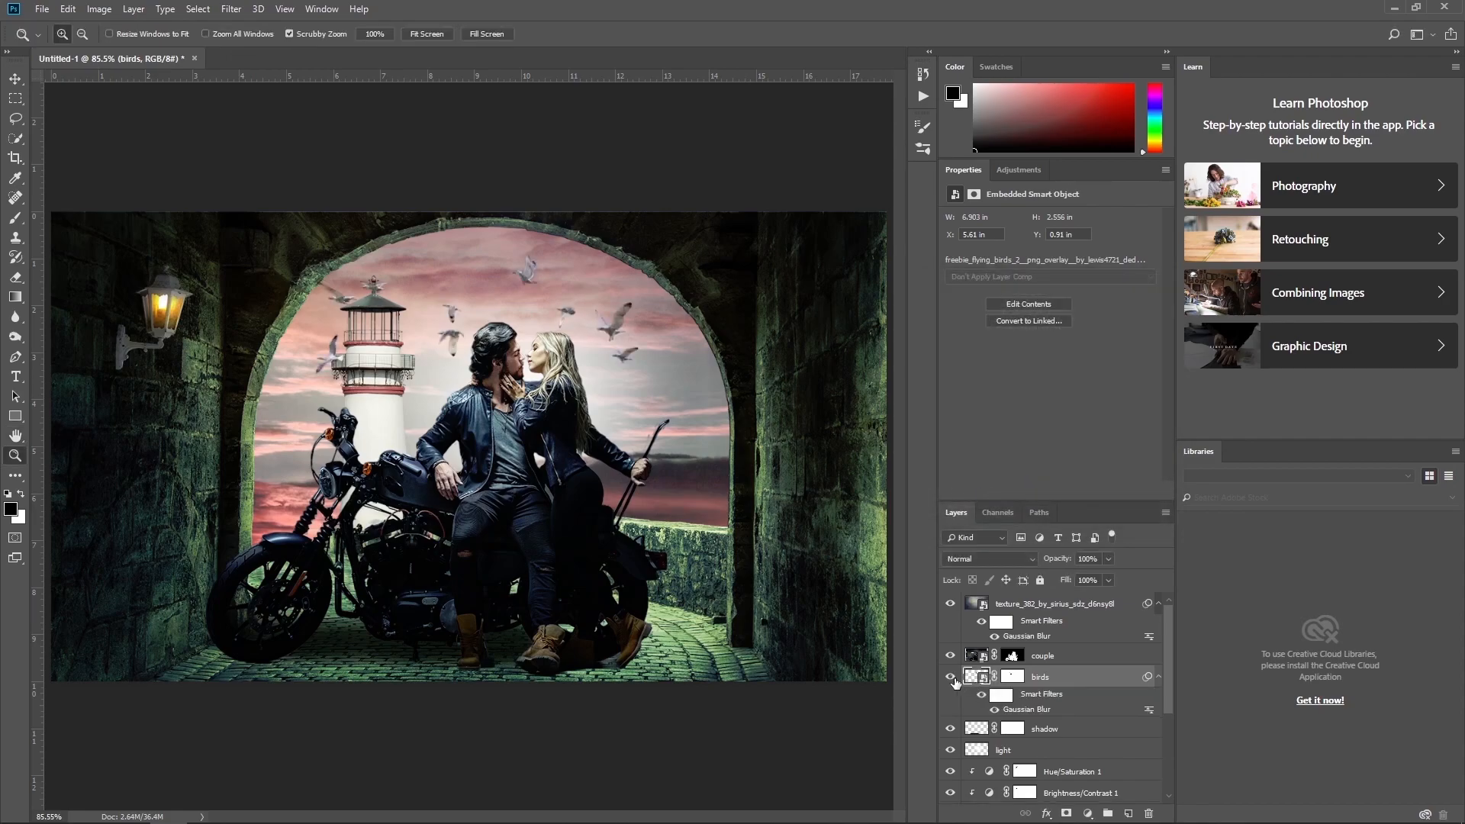
Add an orange Outer Glow to the couple layer with Linear Dodge (Add), 41% opacity, 13% spread, 1 px size and 57% range.
left_click(963, 653)
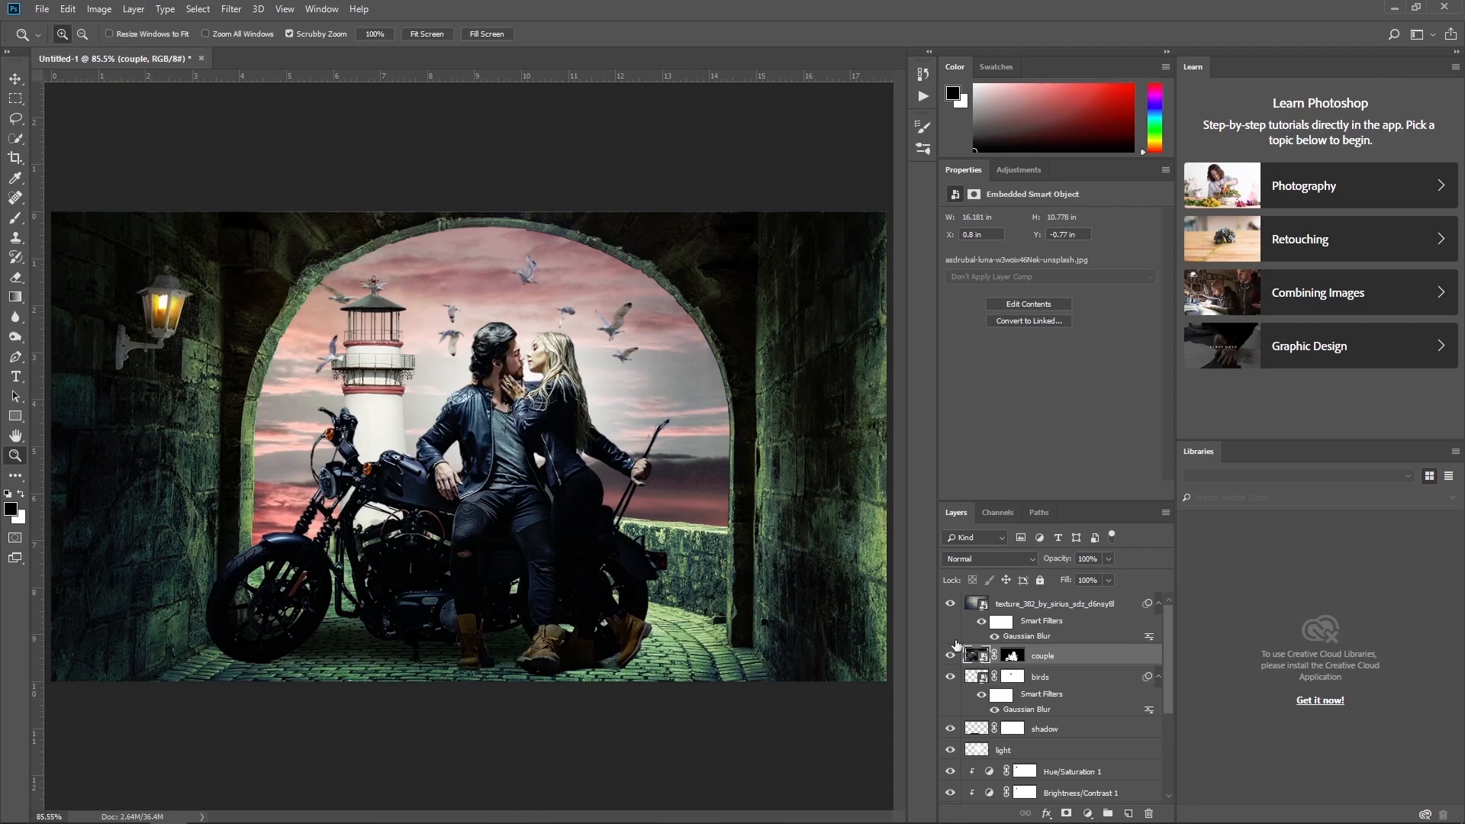
left_click(1047, 813)
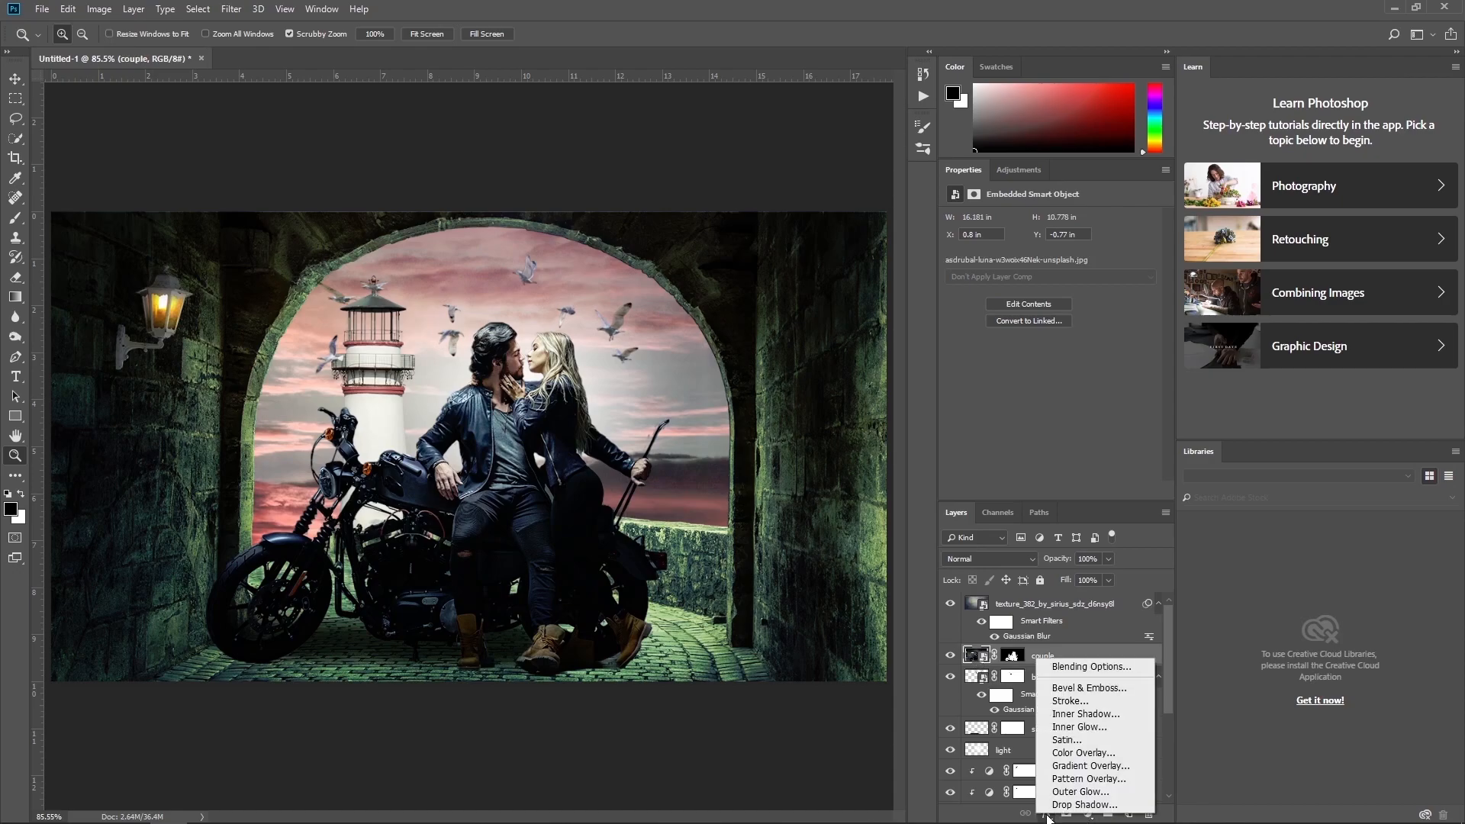
left_click(1105, 794)
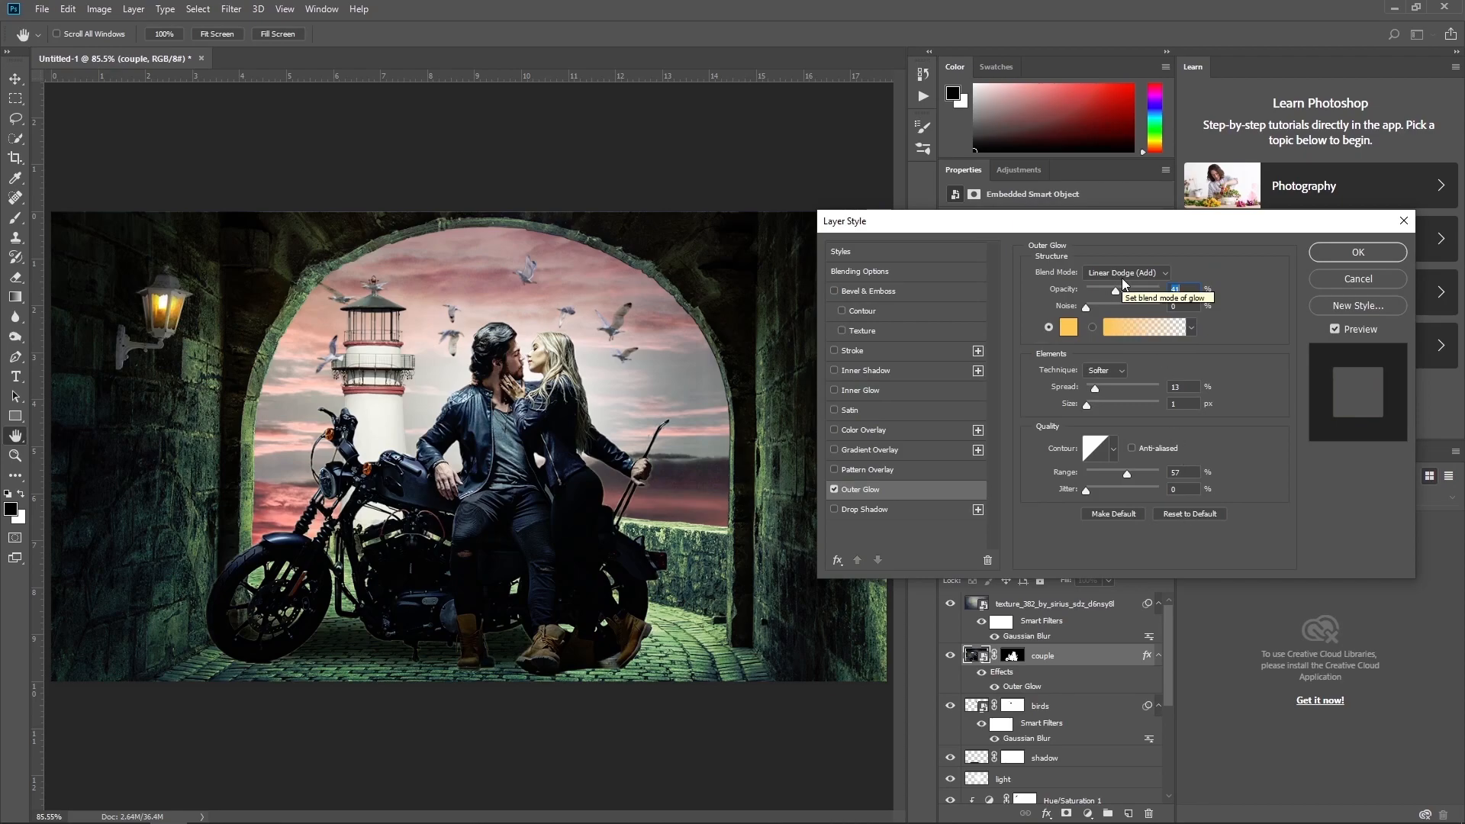
left_click(1067, 328)
left_click(1248, 233)
left_click(1357, 252)
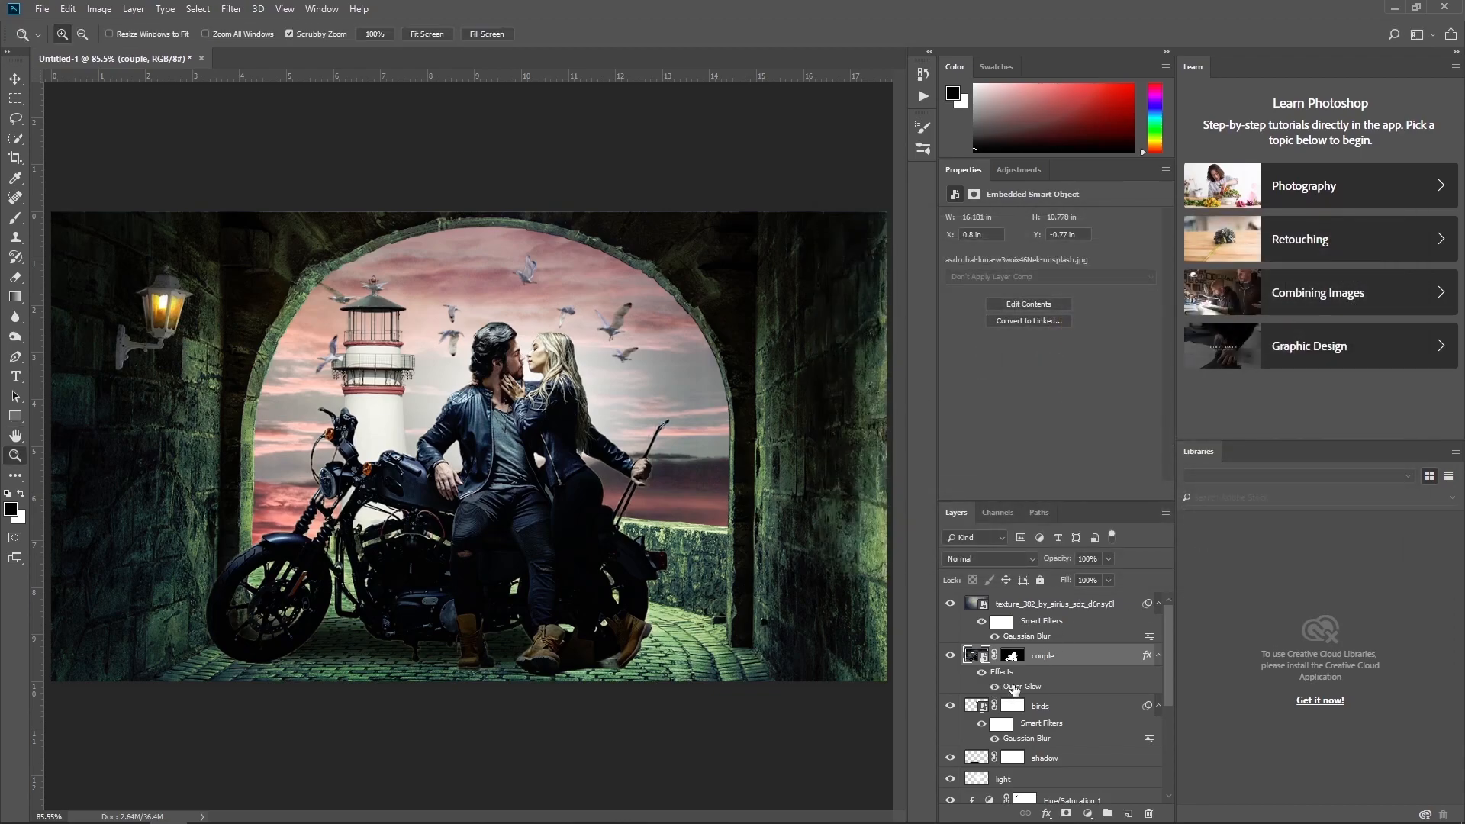
Convert the couple's Outer Glow effect into its own layer and add a layer mask to it.
right_click(1015, 689)
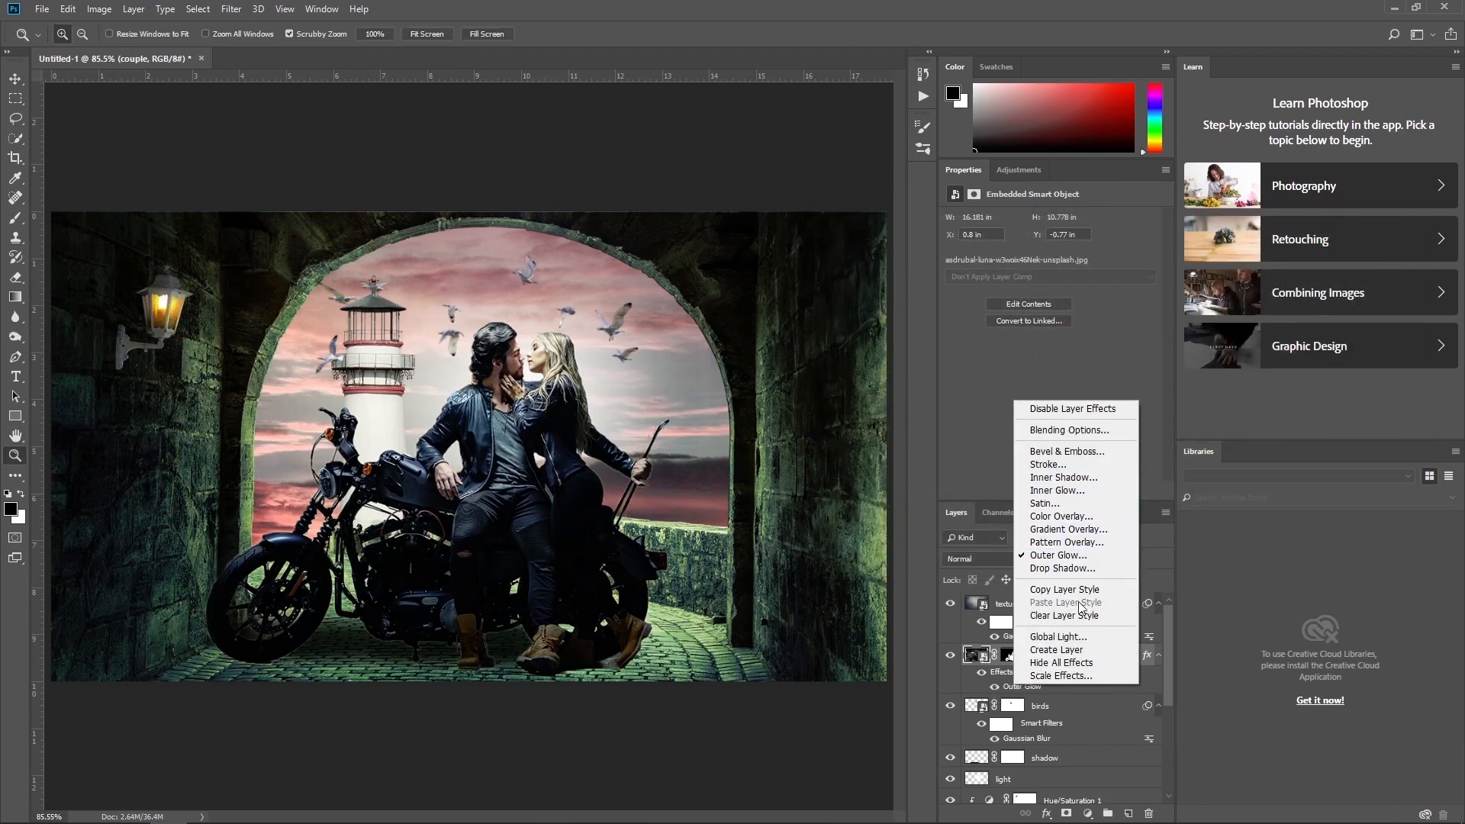
left_click(1077, 653)
left_click(1067, 814)
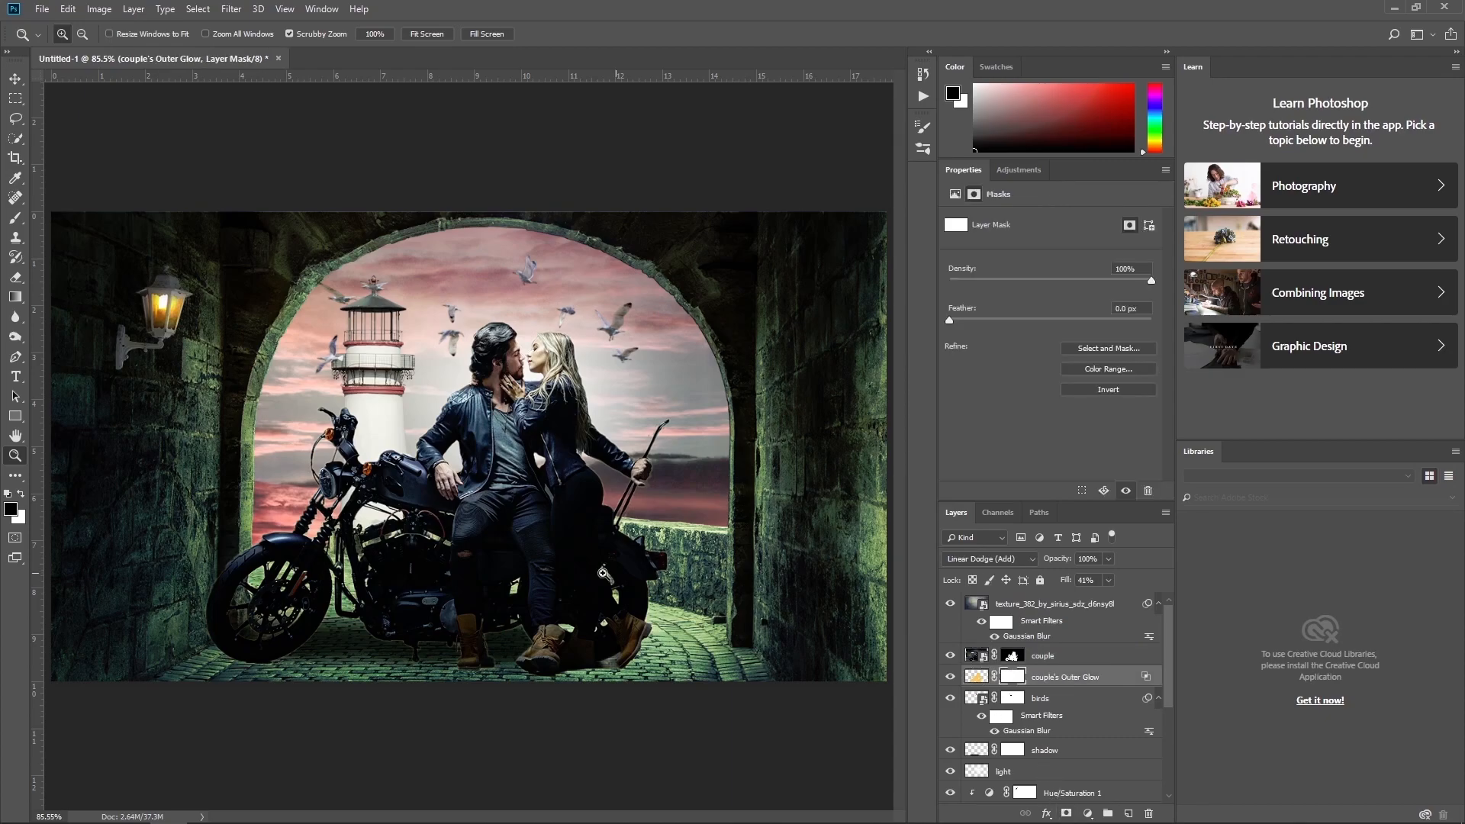
Mask the glow off the motorcycle and the couple's legs using an 80 px black brush at 100% opacity.
left_click(16, 218)
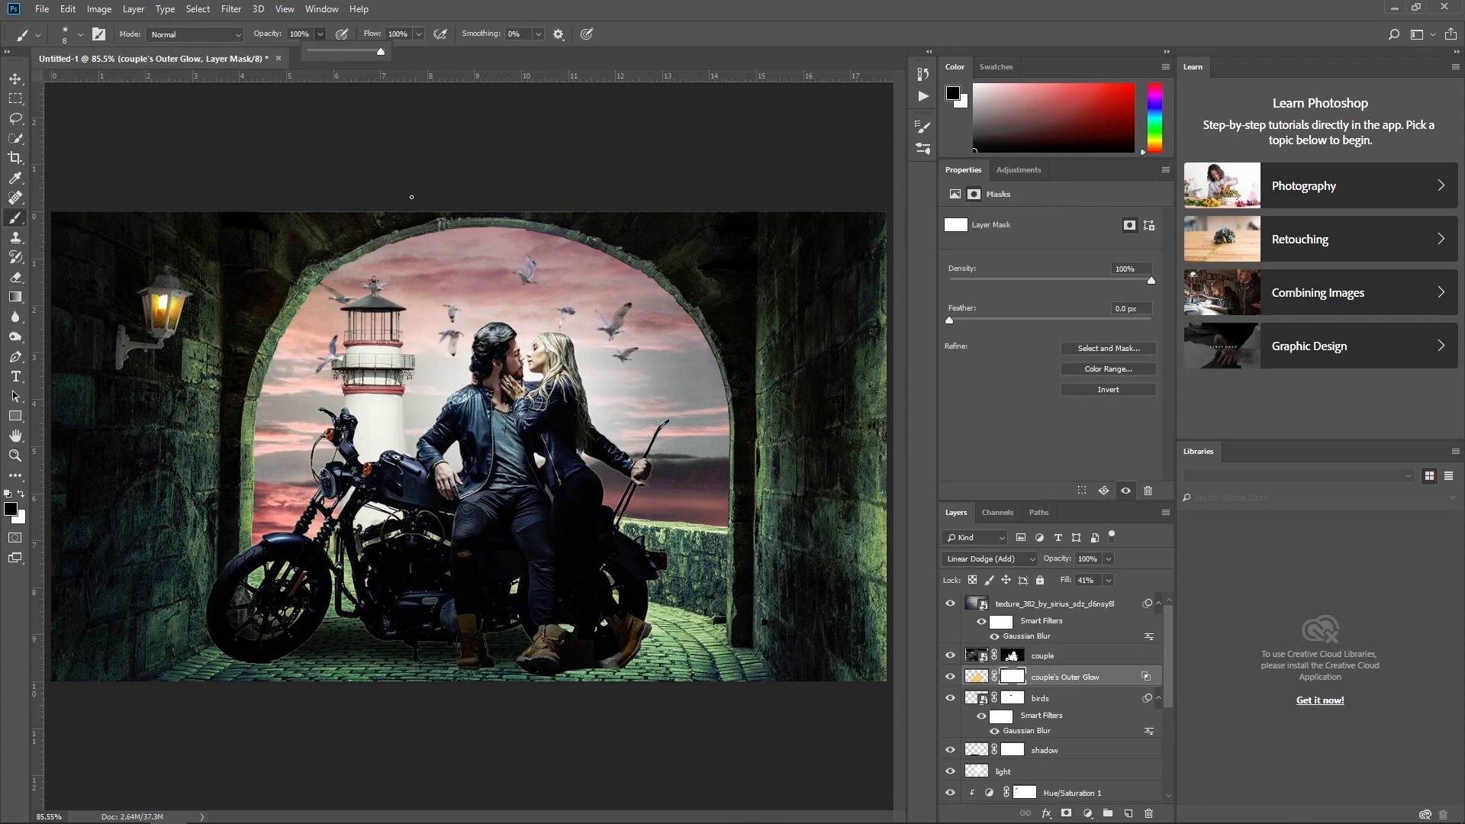
key("bracketright")
key("bracketright")
key("bracketright")
key("bracketright")
key("bracketright")
key("bracketright")
key("bracketright")
key("bracketright")
key("bracketright")
mouse_move(246, 630)
left_mouse_down()
mouse_move(221, 576)
mouse_move(251, 561)
mouse_move(290, 639)
mouse_move(314, 623)
mouse_move(282, 626)
mouse_move(268, 602)
mouse_move(280, 643)
mouse_move(338, 659)
mouse_move(415, 641)
mouse_move(660, 647)
mouse_move(664, 613)
mouse_move(618, 538)
mouse_move(622, 509)
mouse_move(624, 521)
mouse_move(656, 504)
mouse_move(689, 427)
mouse_move(656, 491)
mouse_move(597, 483)
mouse_move(630, 496)
mouse_move(616, 528)
mouse_move(562, 521)
mouse_move(543, 469)
mouse_move(564, 517)
left_mouse_up()
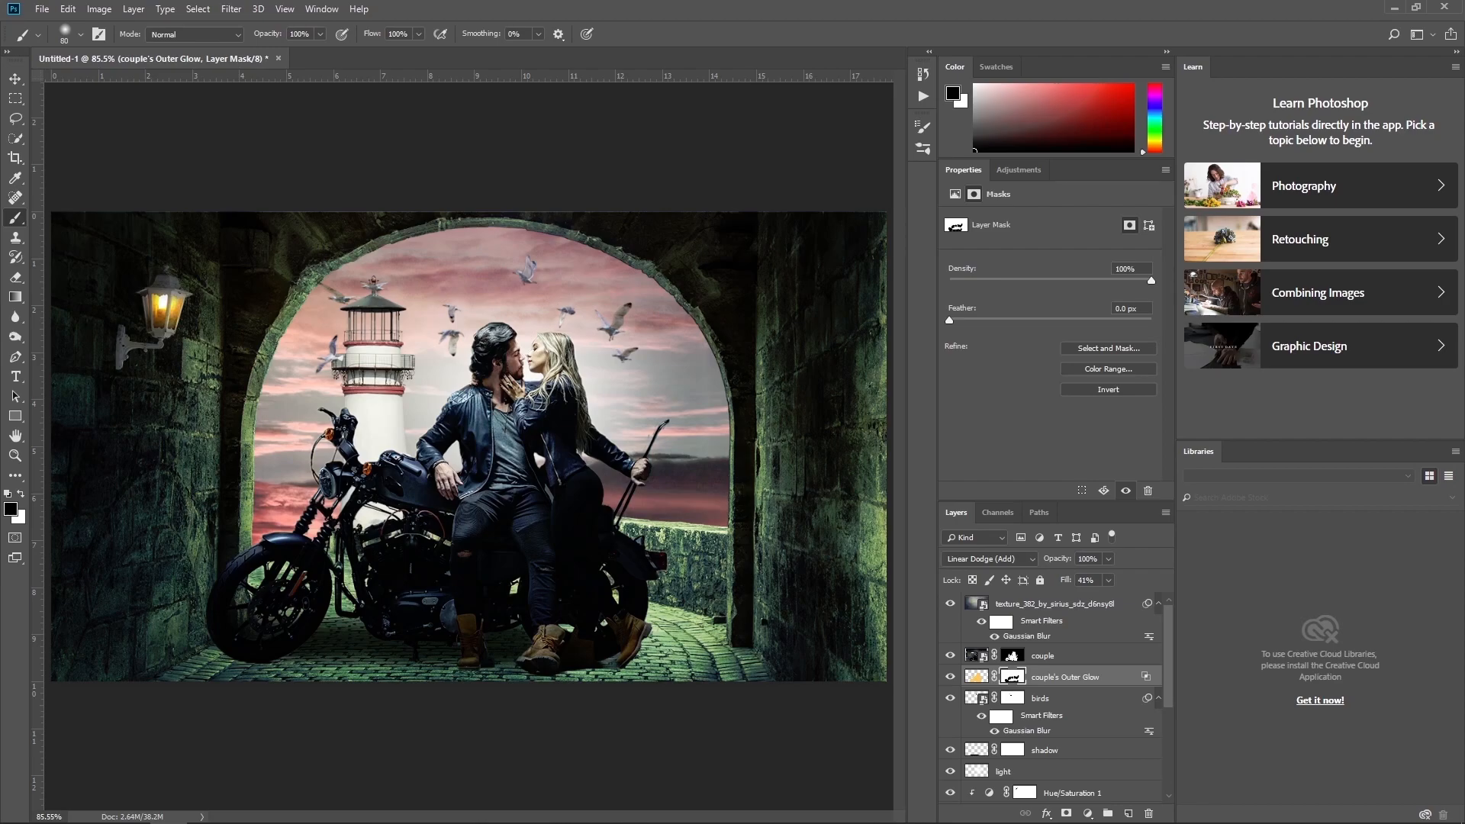
In a Camera Raw filter on the couple layer, set Highlights +20, Shadows -10, Whites +22 and Blacks -22.
left_click(968, 656)
left_click(231, 10)
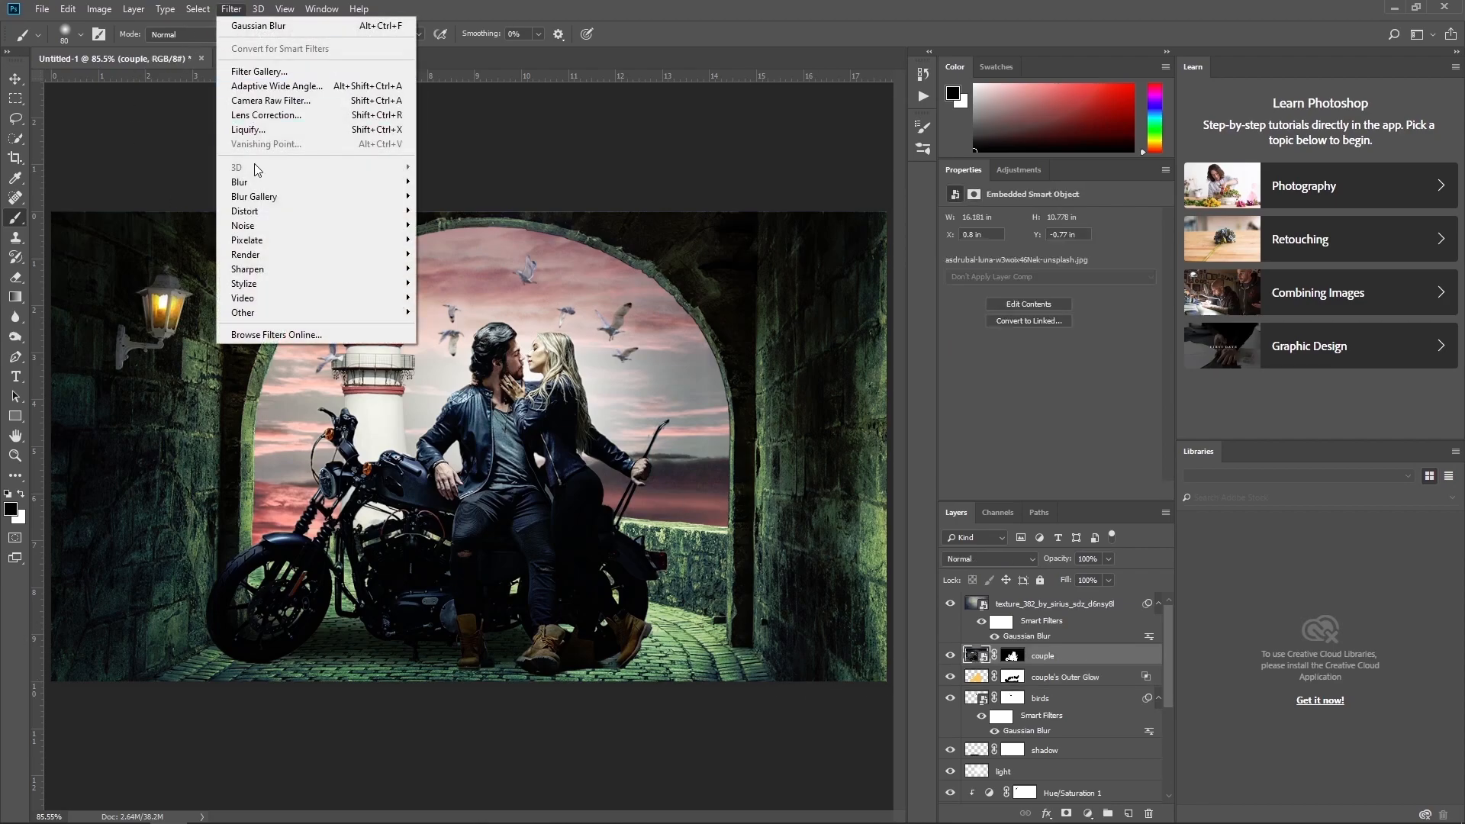
left_click(277, 100)
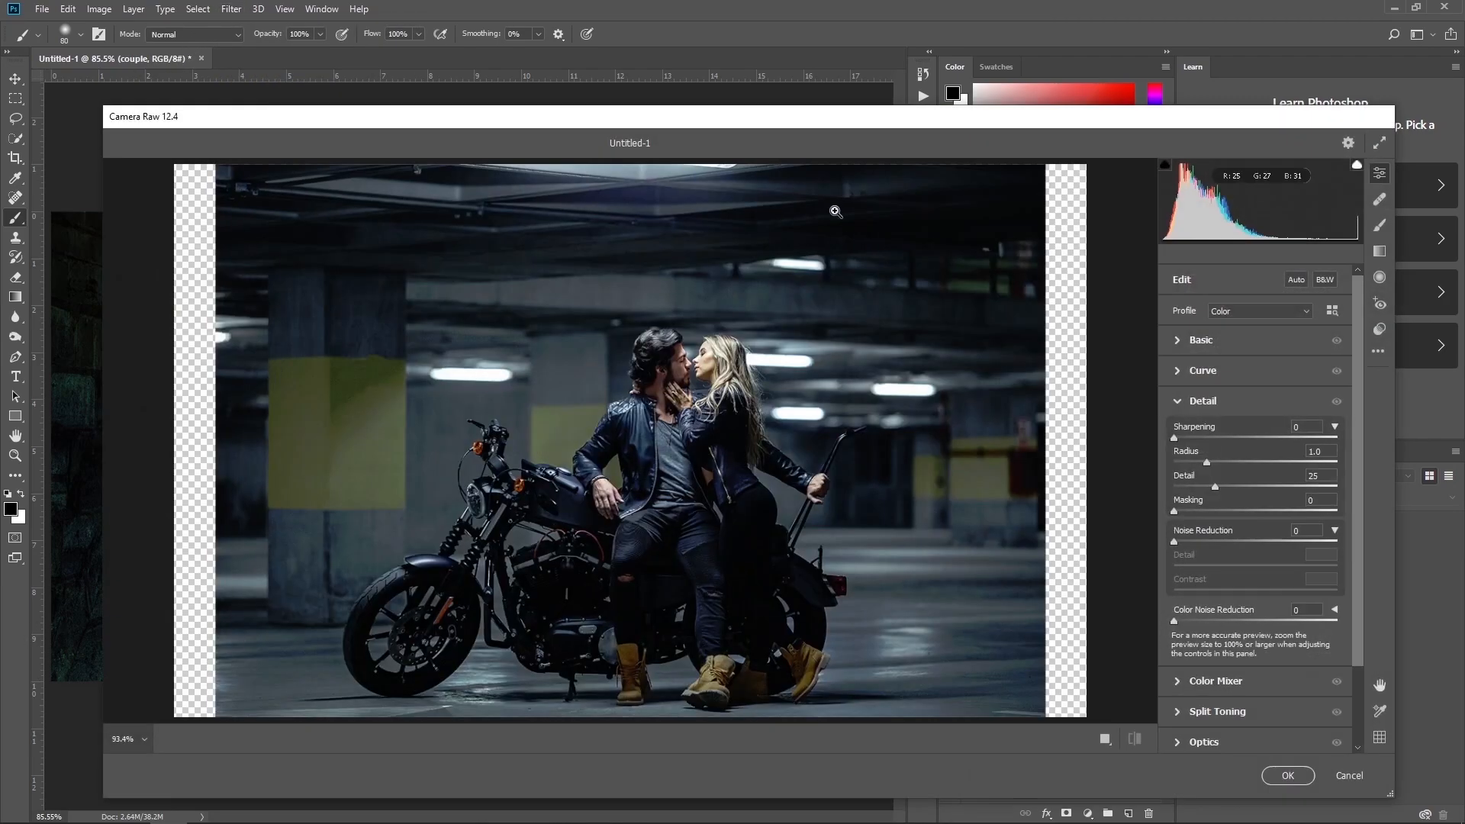
left_click(1199, 344)
left_click(1308, 497)
type("20")
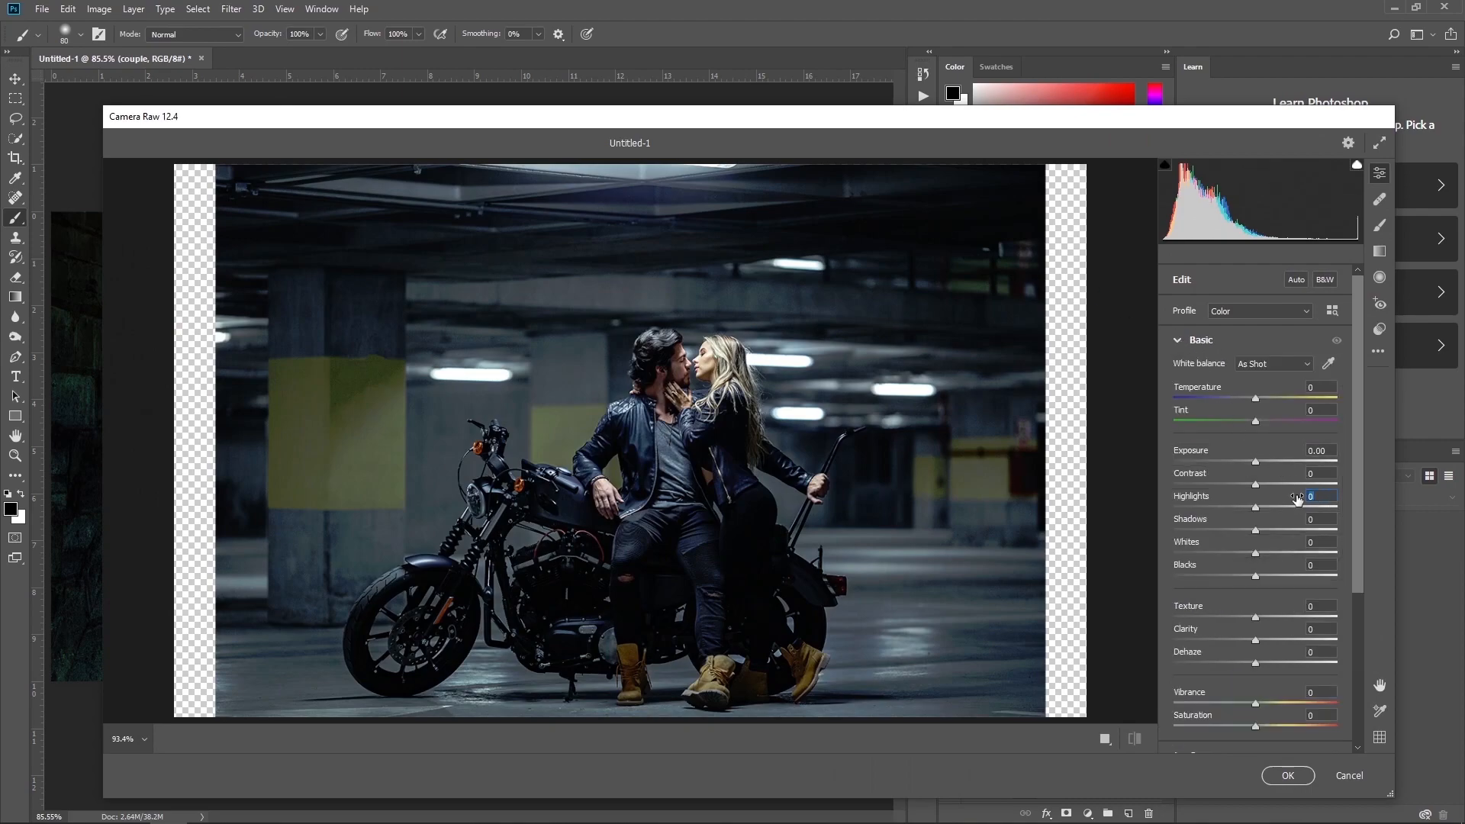
key("Tab")
type("-10")
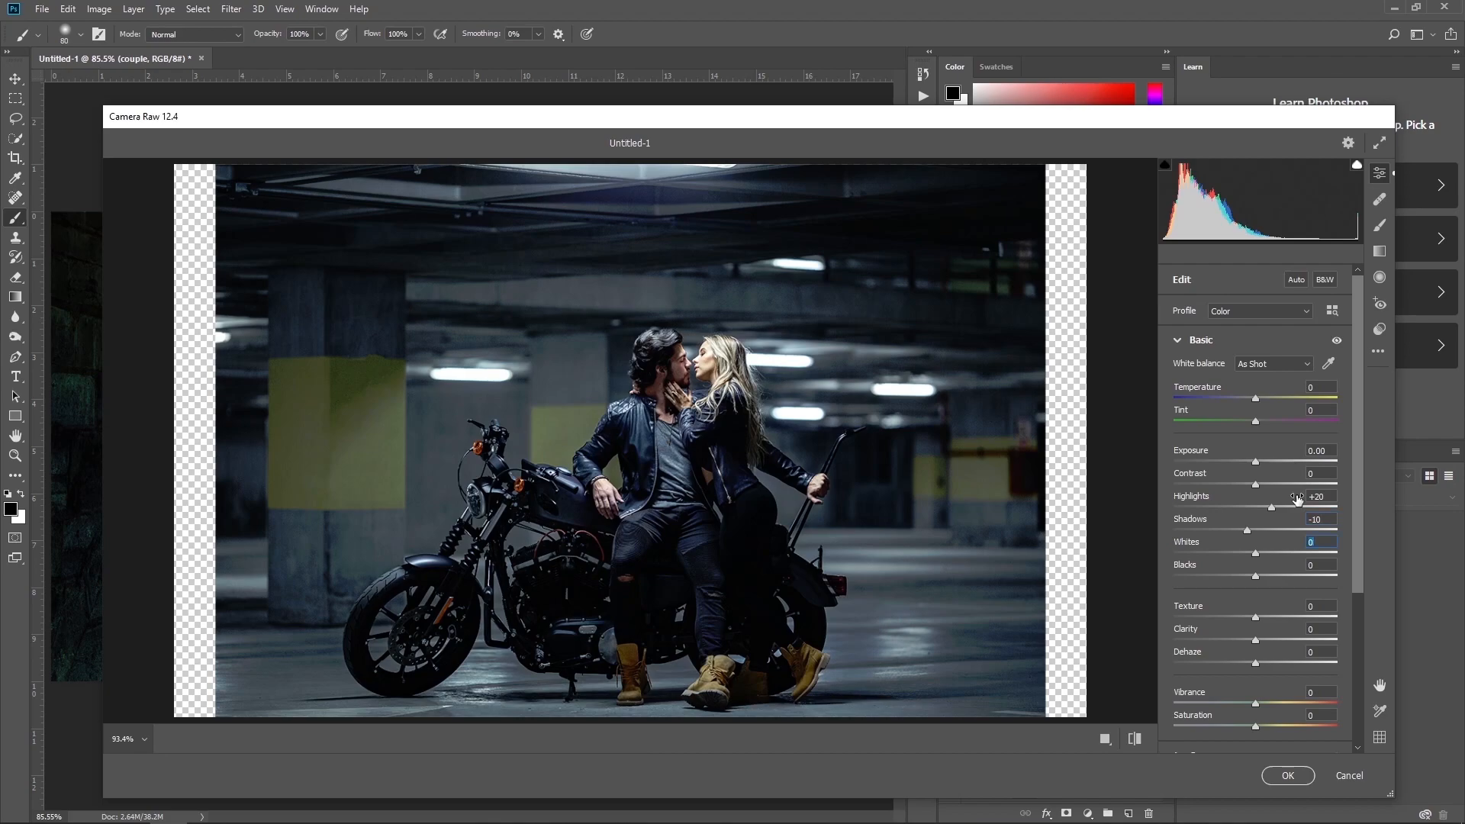
type("22")
key("Tab")
type("-22")
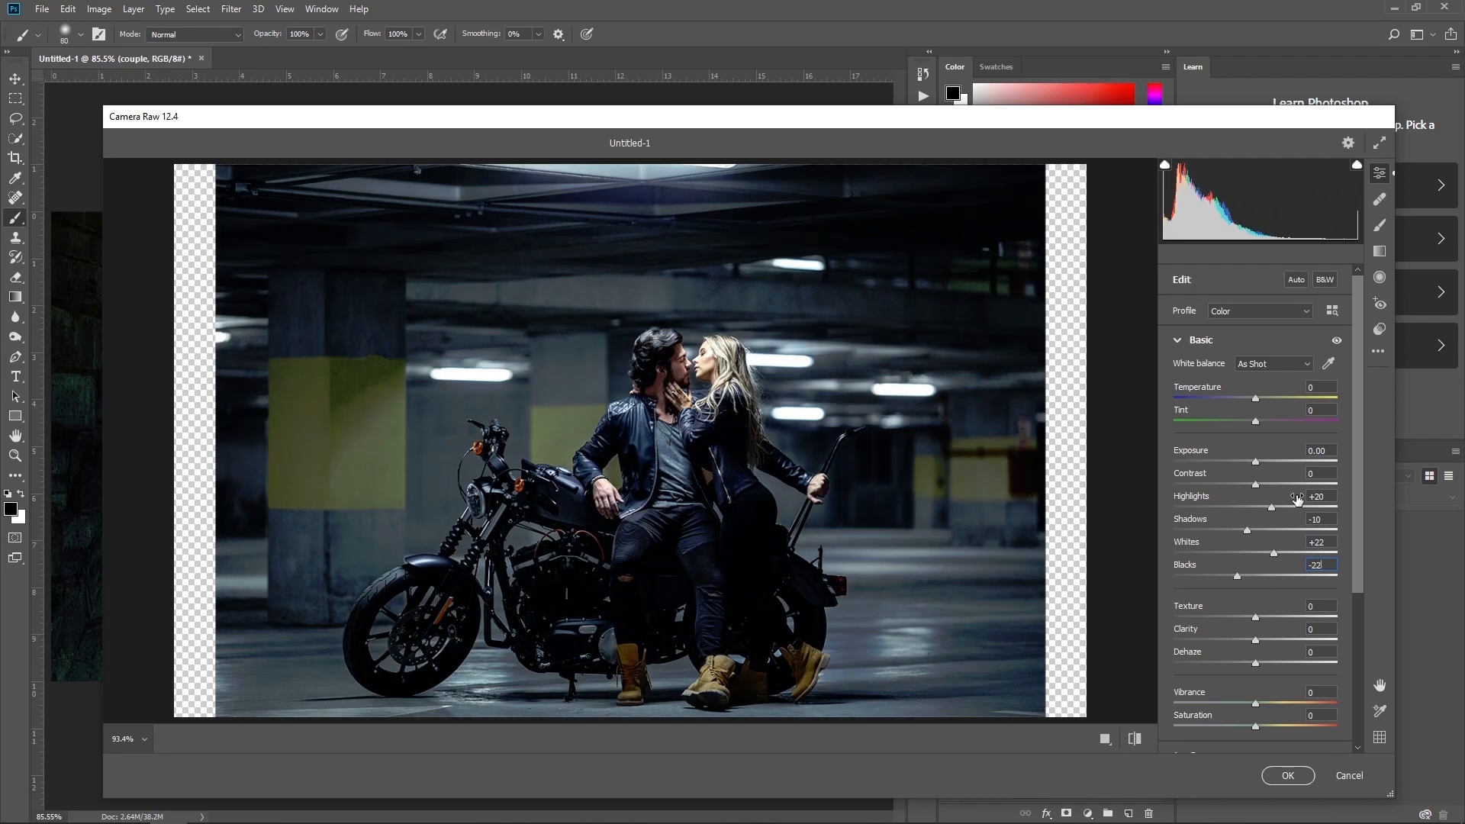
Set Sharpening to 150, its Detail to 0 and Noise Reduction to 80, and apply the Camera Raw filter.
scroll(1298, 498, "down", 5)
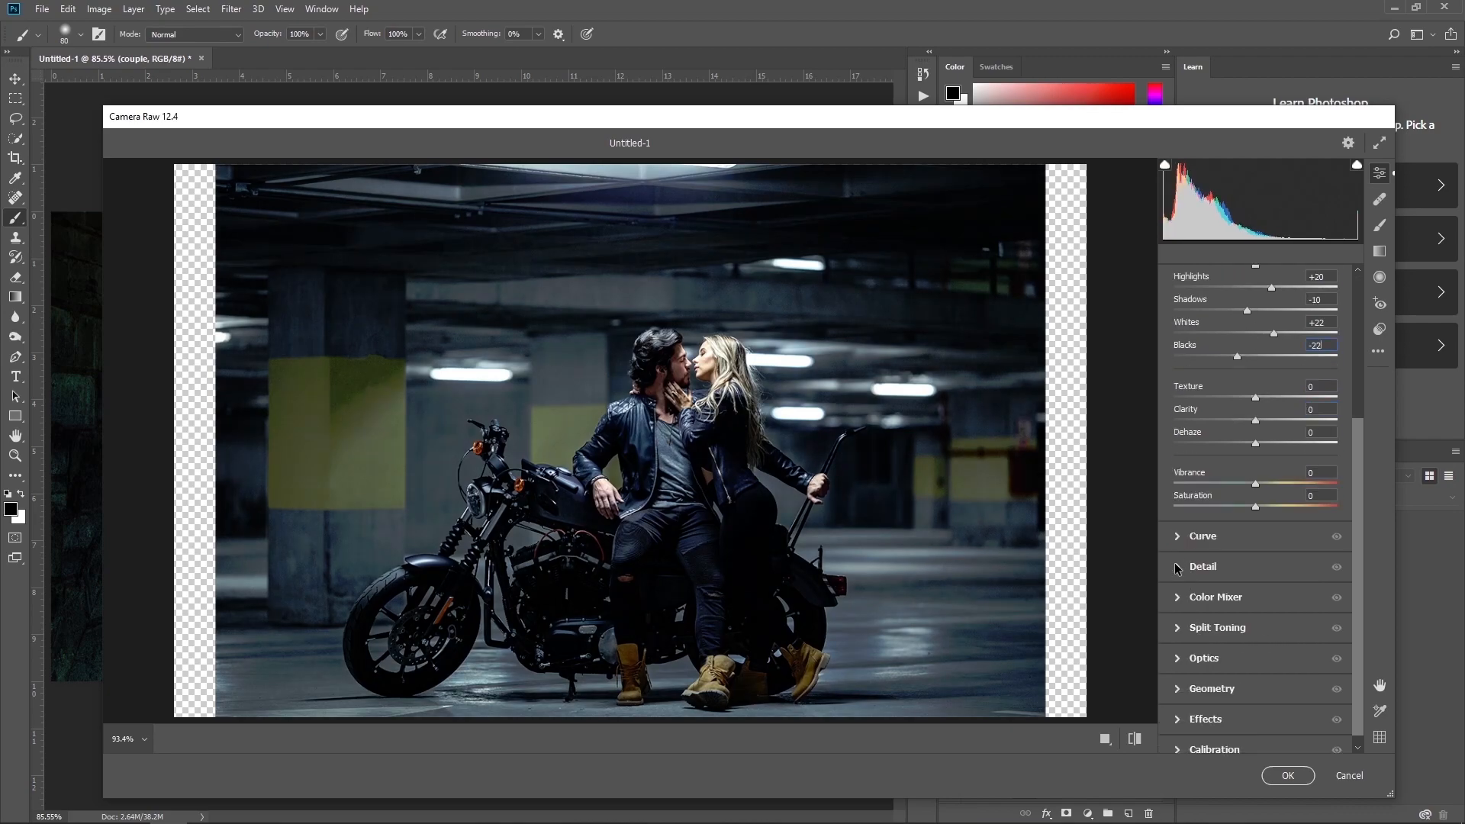
left_click(1203, 566)
left_click_drag(1308, 428, 1278, 429)
type("150")
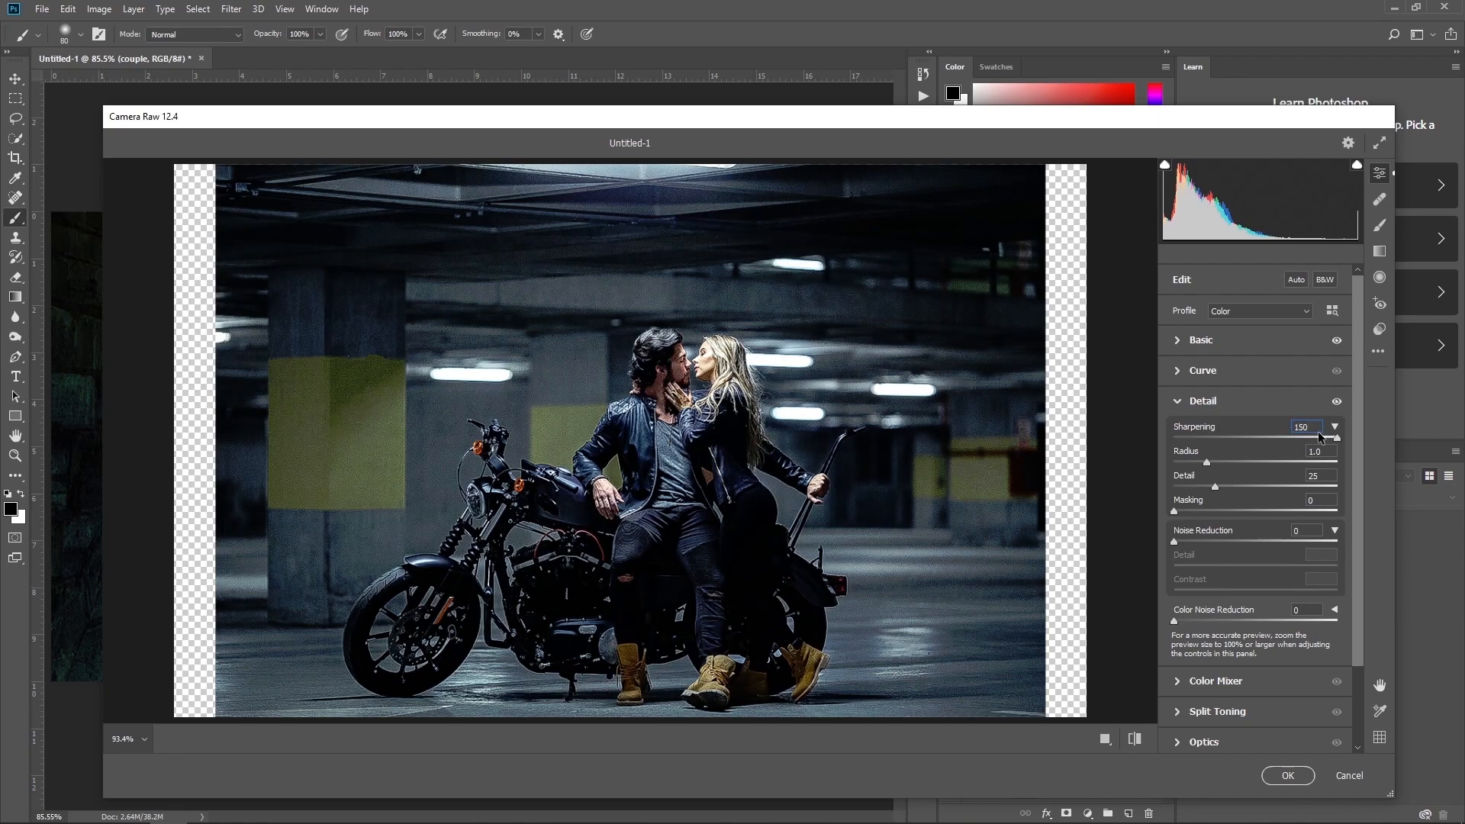
left_click(1318, 479)
type("0")
left_click(1319, 529)
type("80")
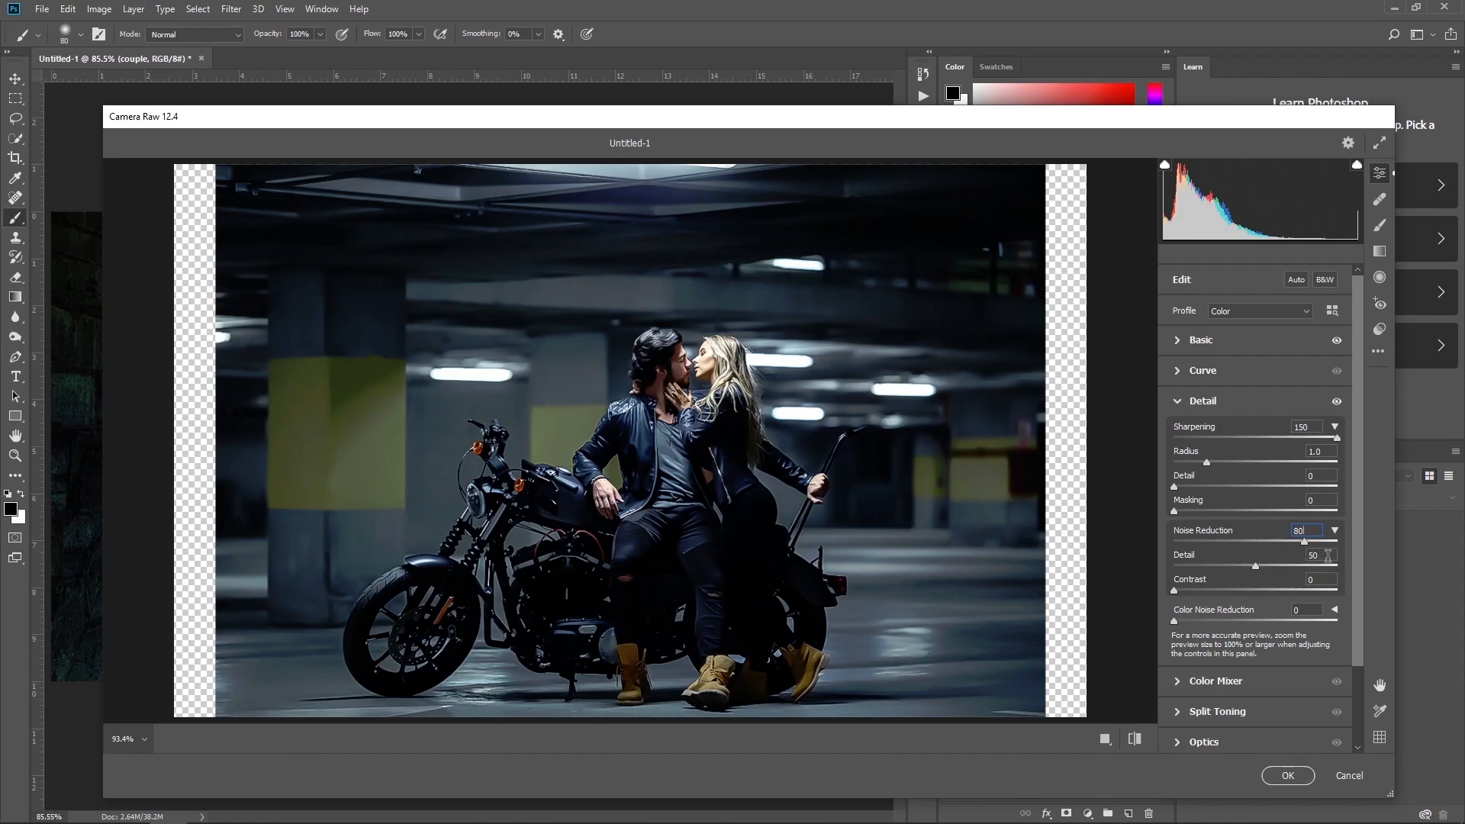
left_click(1300, 773)
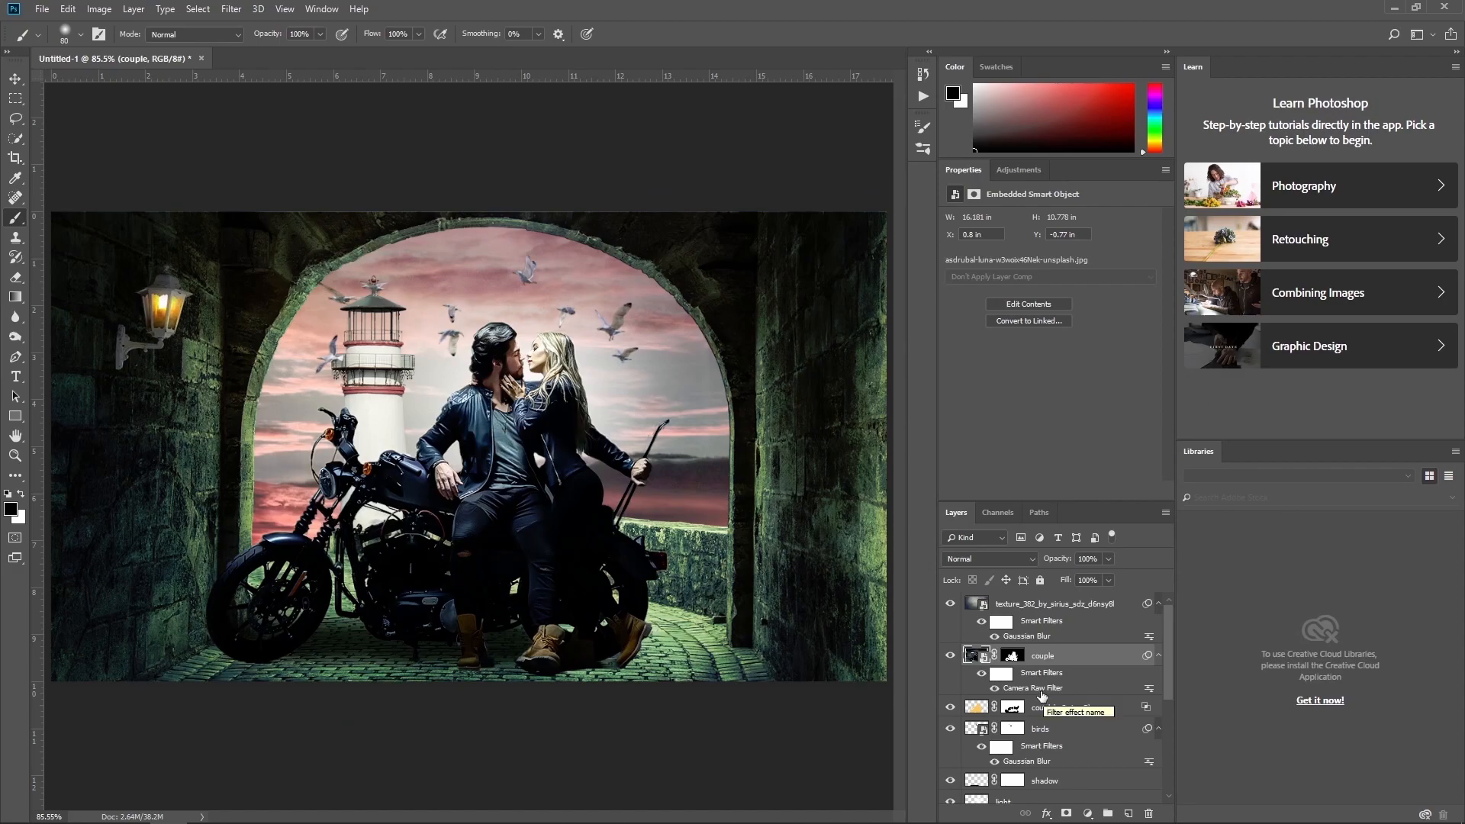
Add an Exposure adjustment clipped to the couple layer with an exposure of -0.03.
left_click(1088, 813)
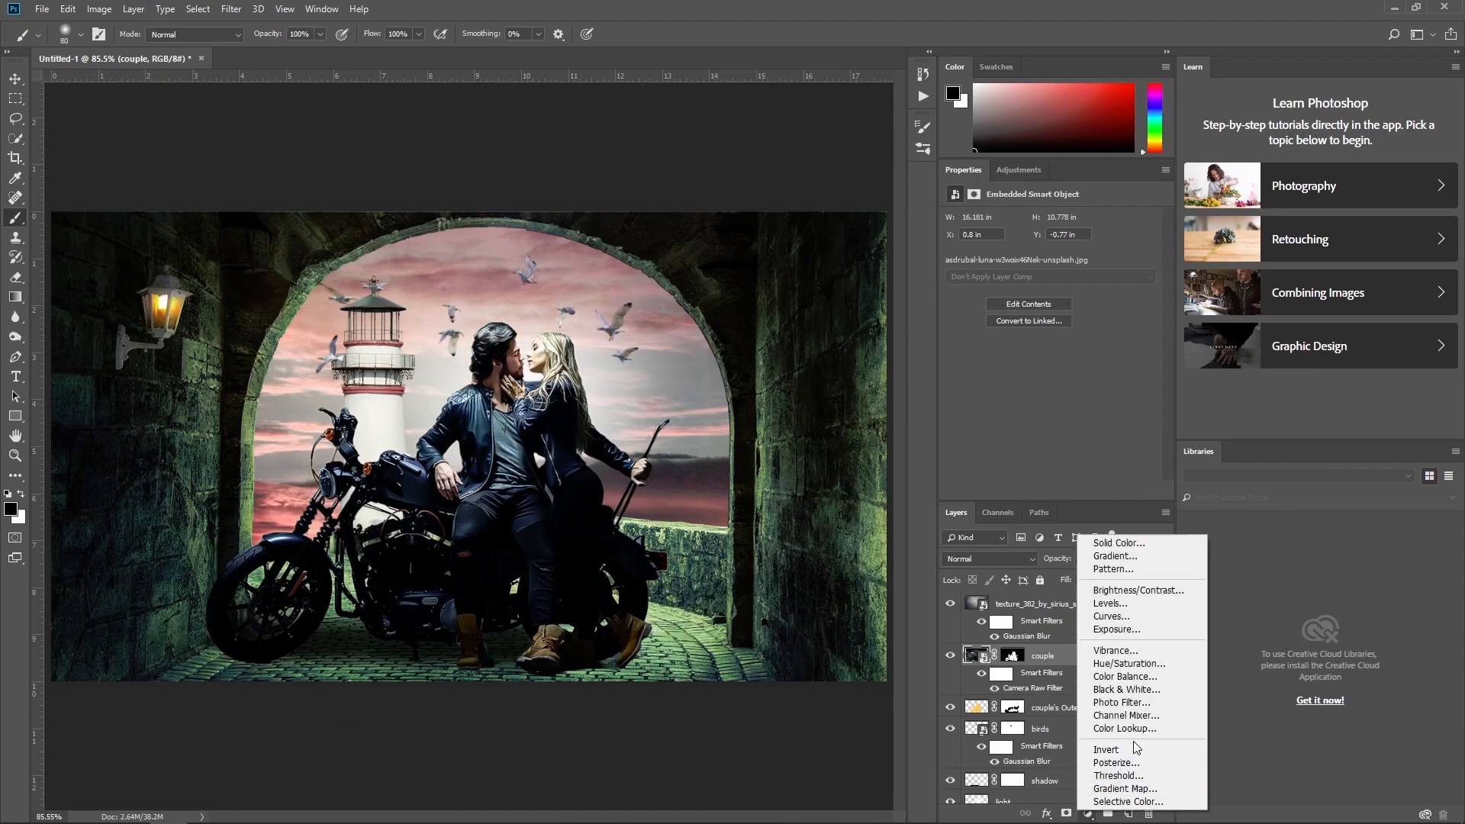
left_click(1147, 632)
left_click(1065, 490)
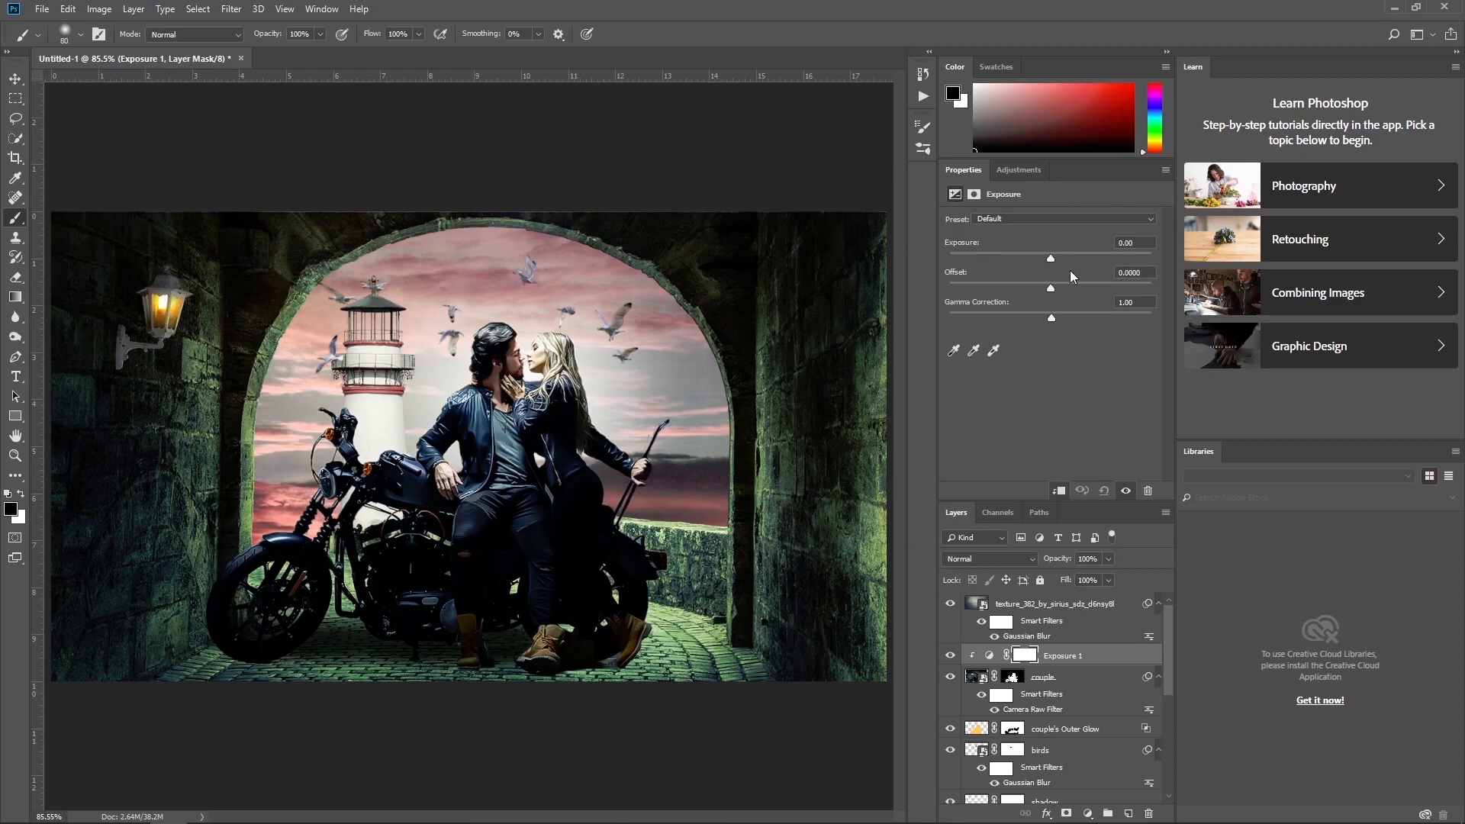
left_click_drag(1051, 257, 1047, 258)
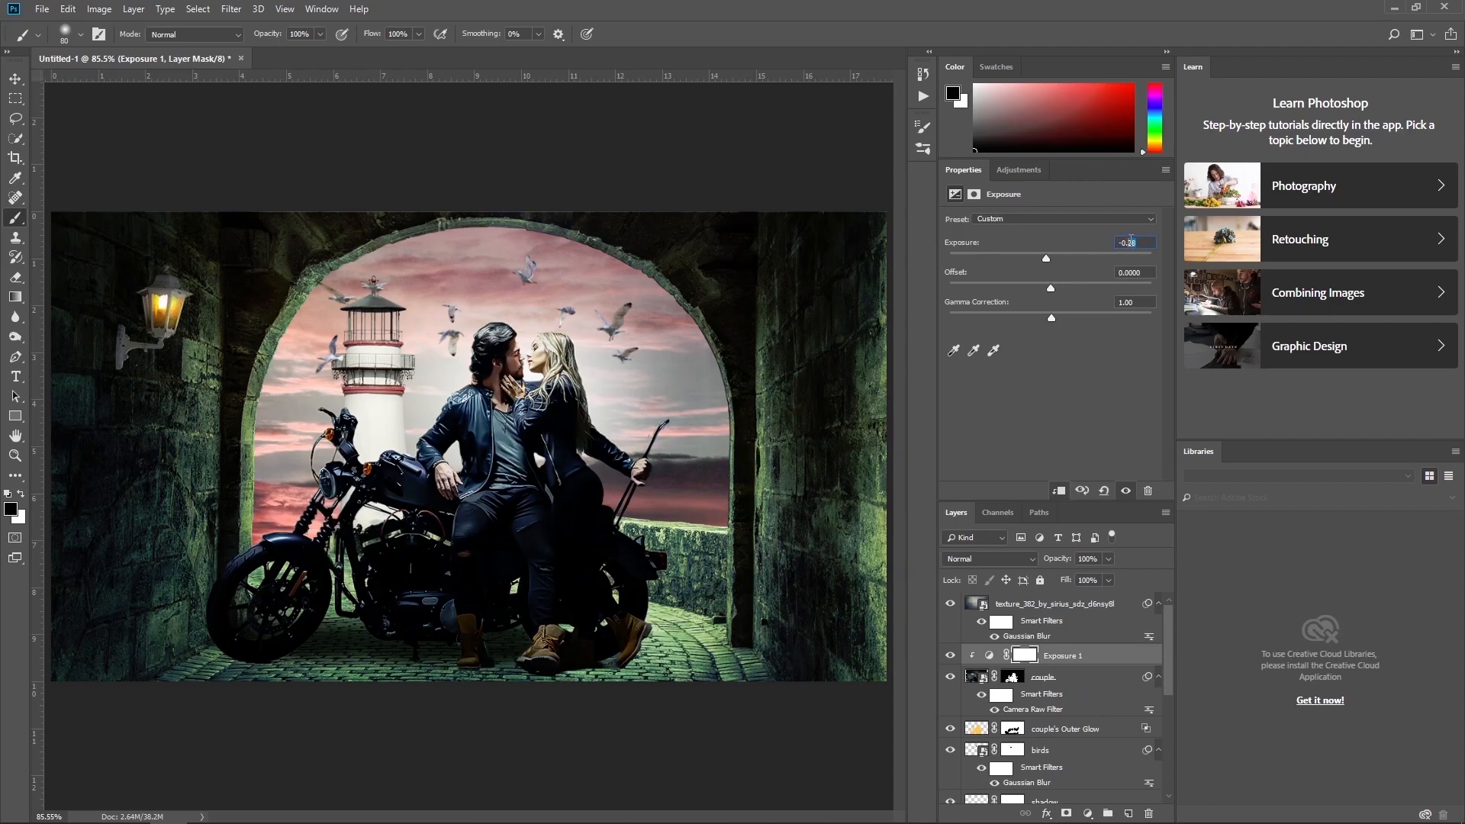
type("-0.03")
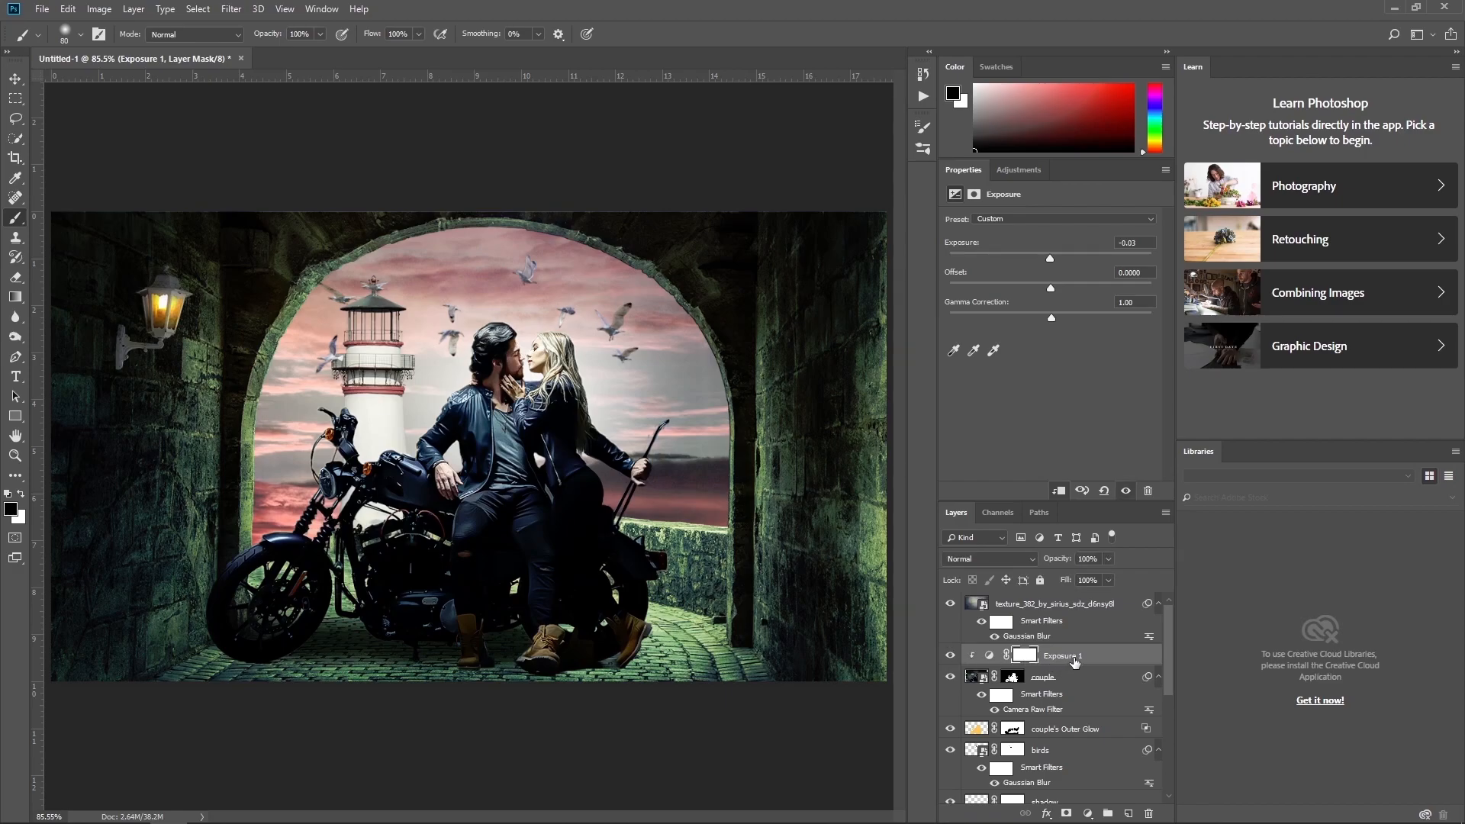
Add a Curves adjustment above the texture layer and raise its black point to output 13.
left_click(974, 604)
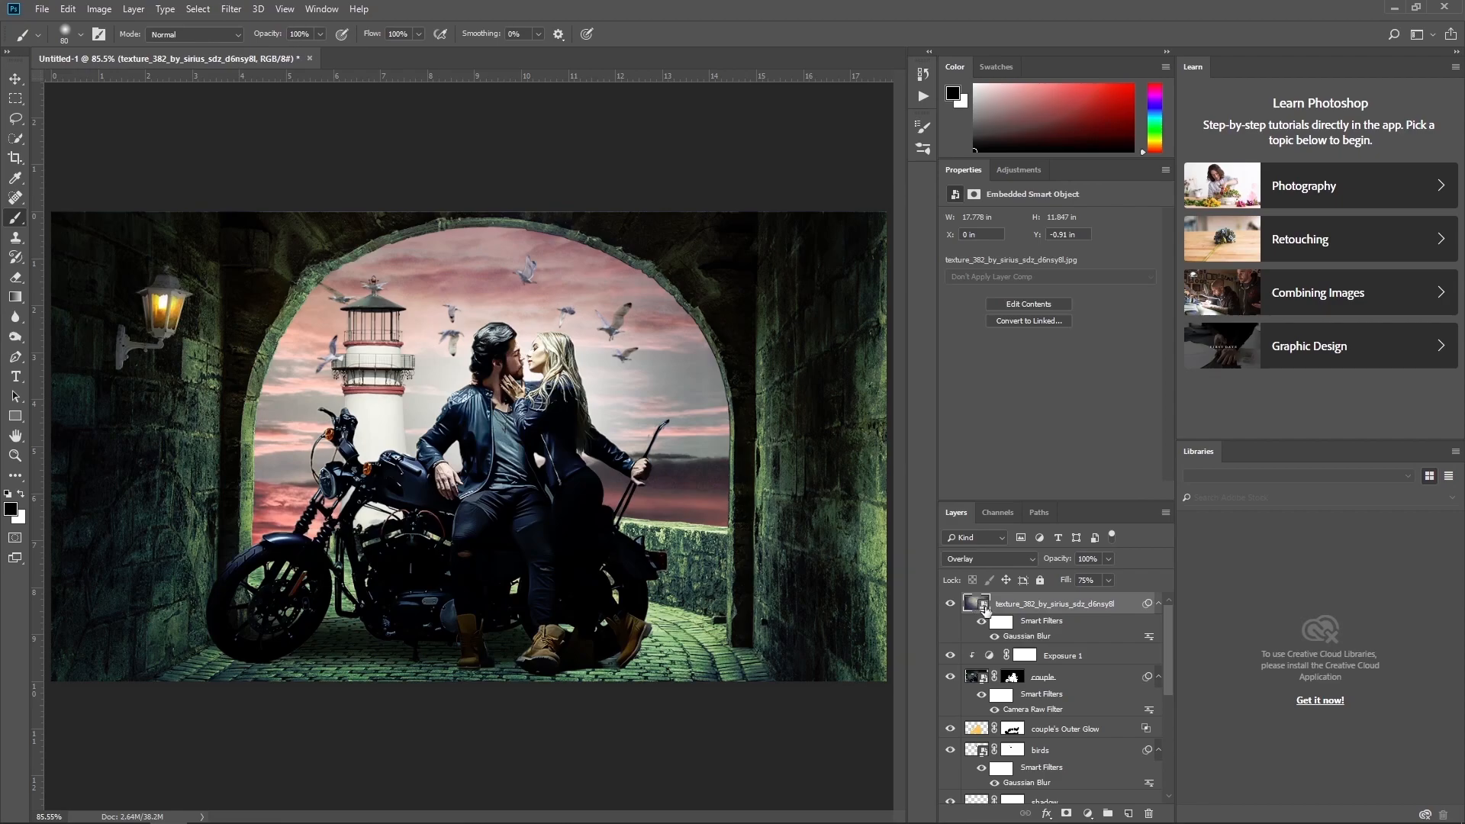
left_click(1088, 814)
left_click(1130, 614)
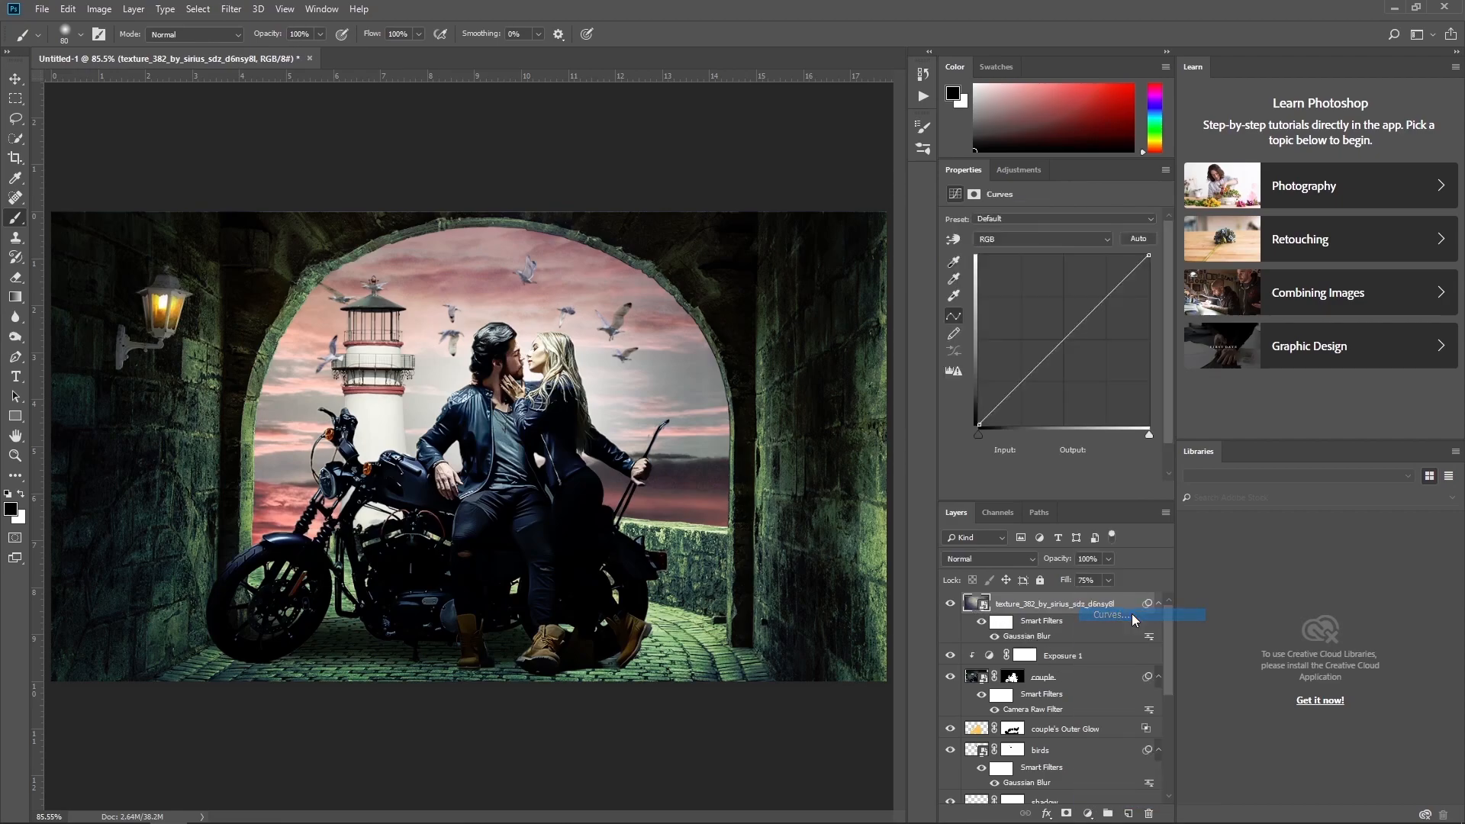
left_click_drag(983, 433, 979, 416)
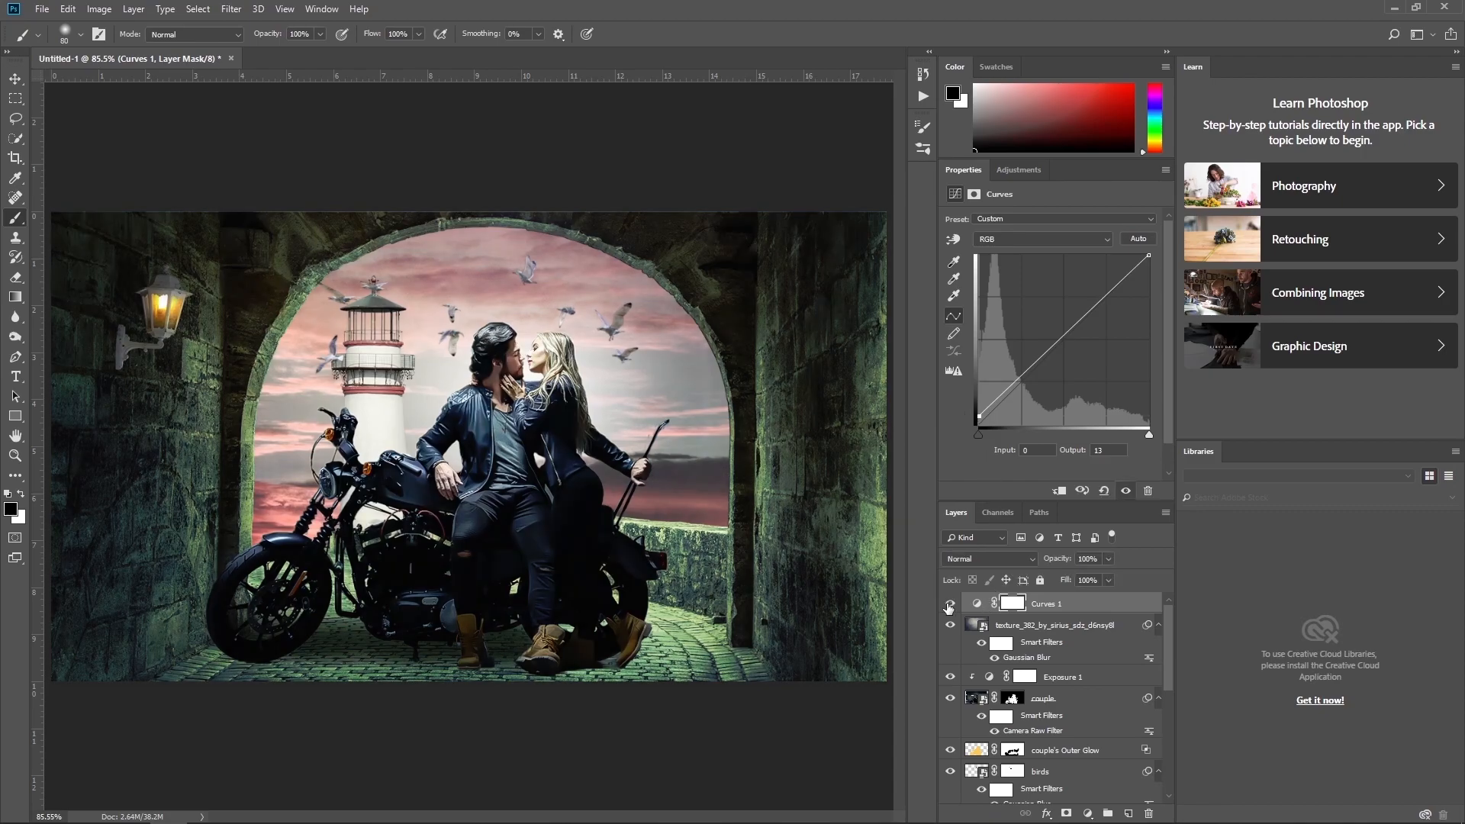
Add a second Curves adjustment on top with a midtone point at input 135 and output 114.
left_click(1088, 813)
left_click(1131, 619)
left_click_drag(1072, 333, 1071, 346)
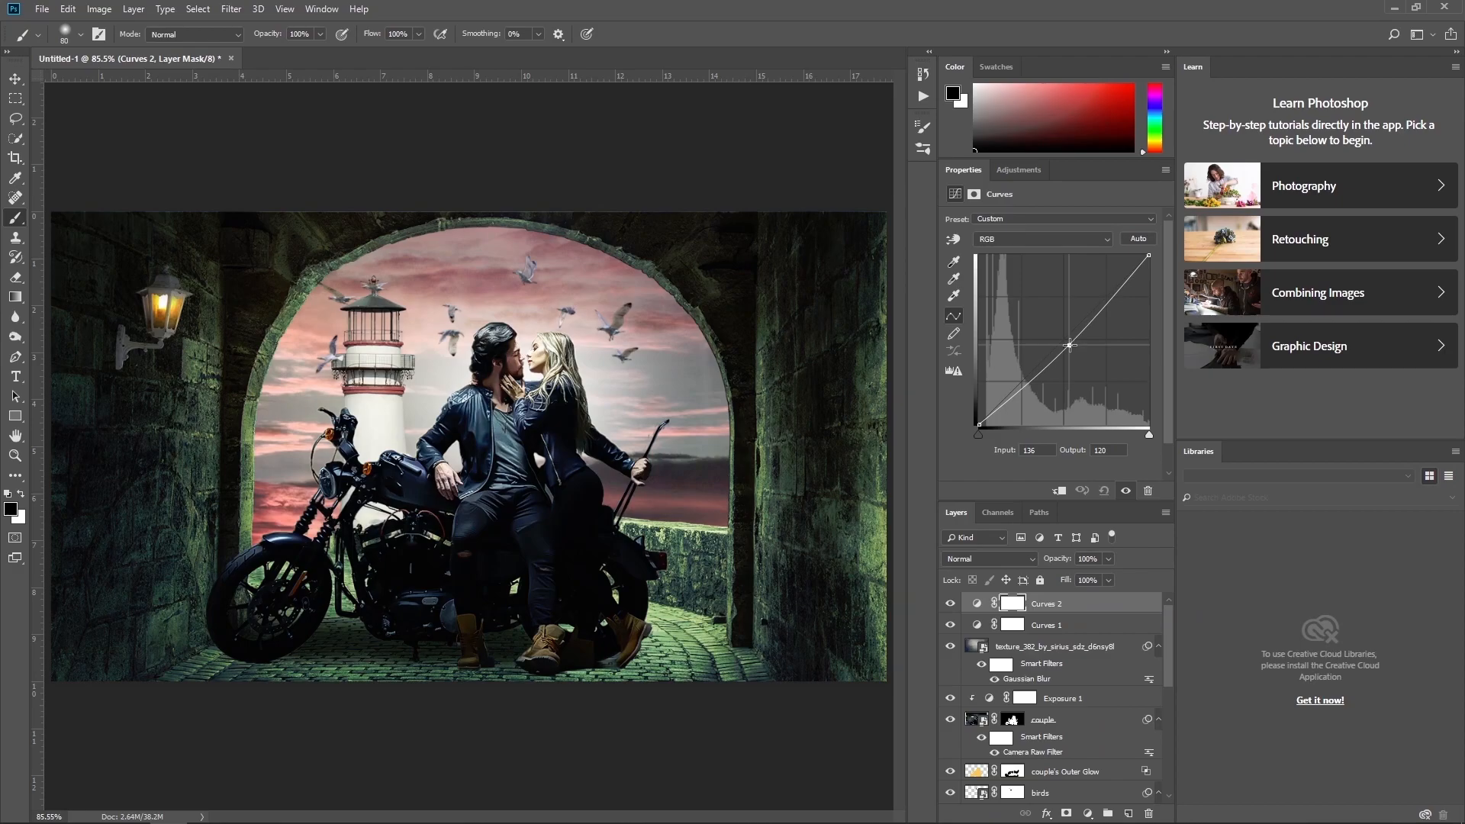
left_click(1041, 449)
key("BackSpace")
type("5")
key("Tab")
type("114")
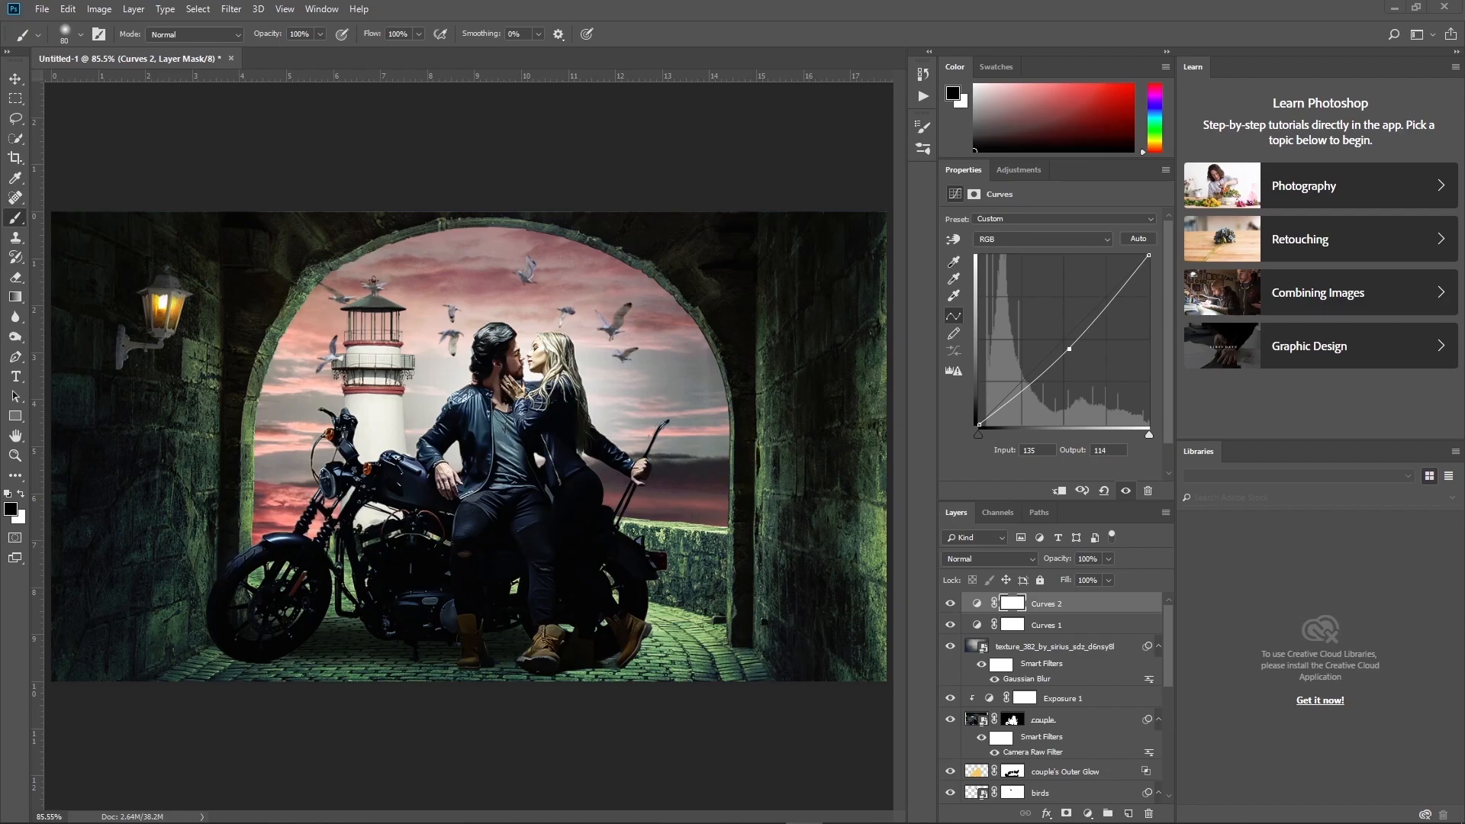
Add a Gradient Map adjustment on top and change the gradient's black starting stop to the copied brown.
left_click(1088, 813)
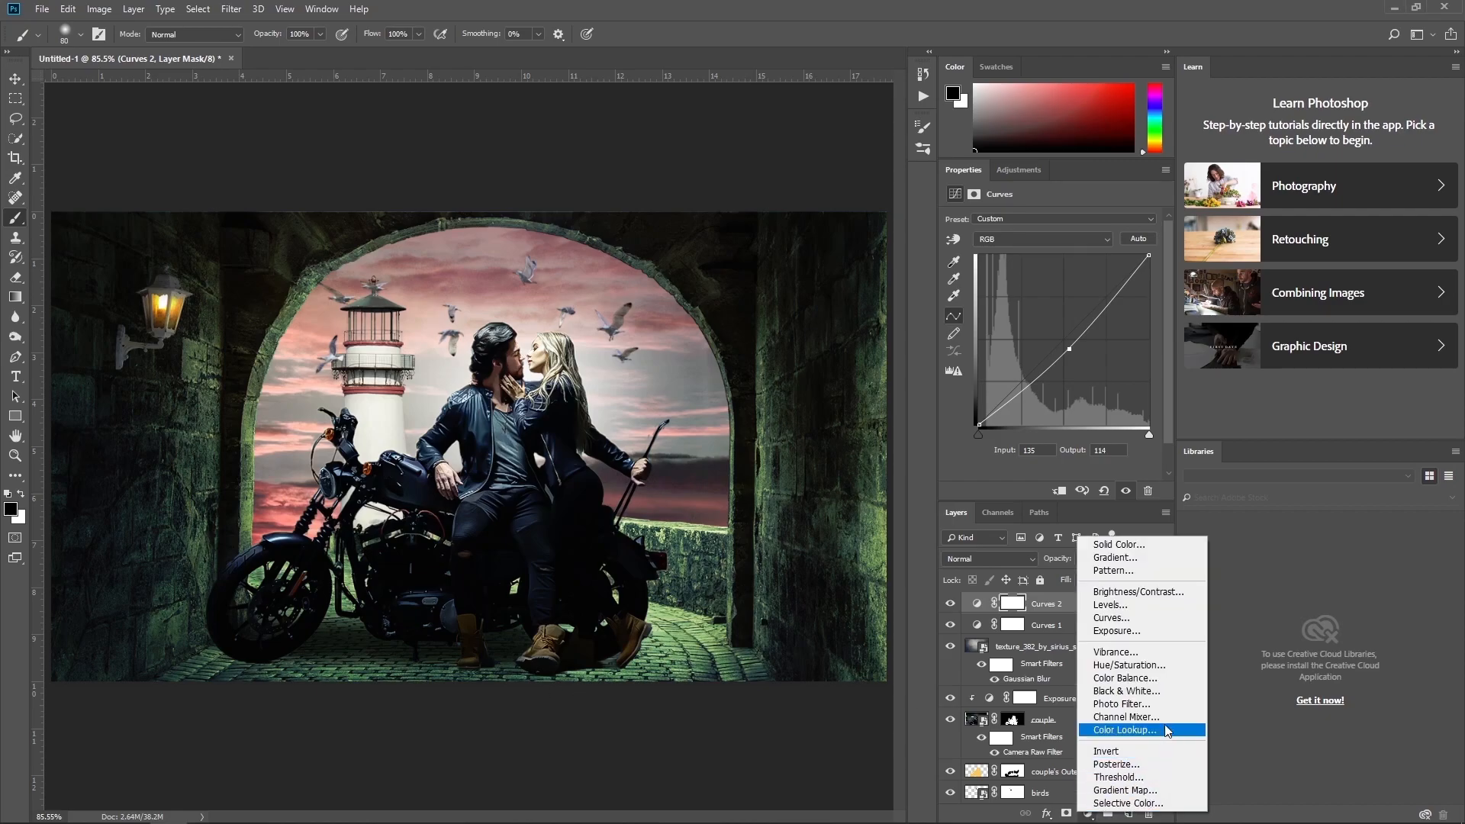
left_click(1125, 790)
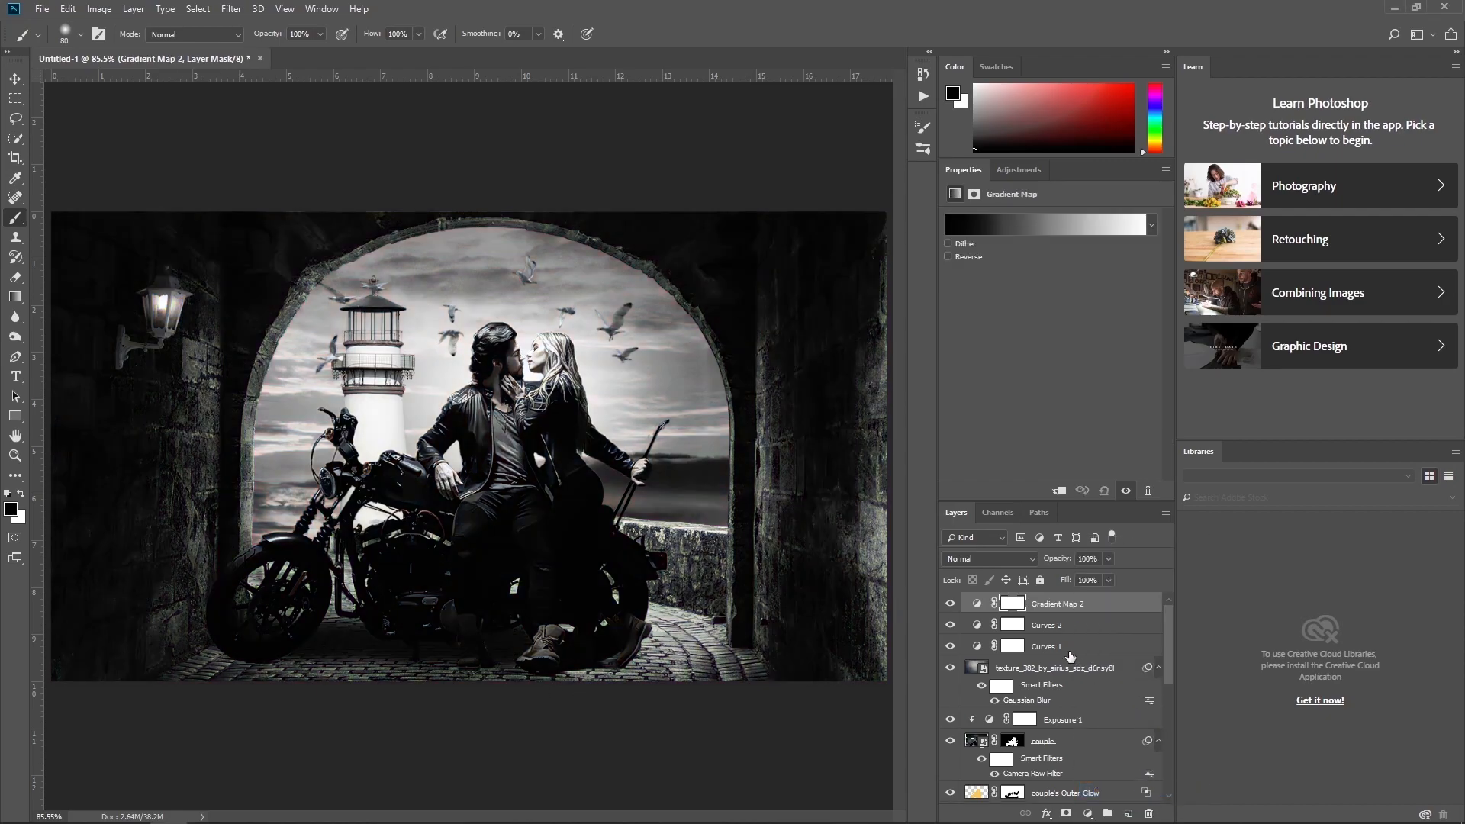
left_click(1001, 225)
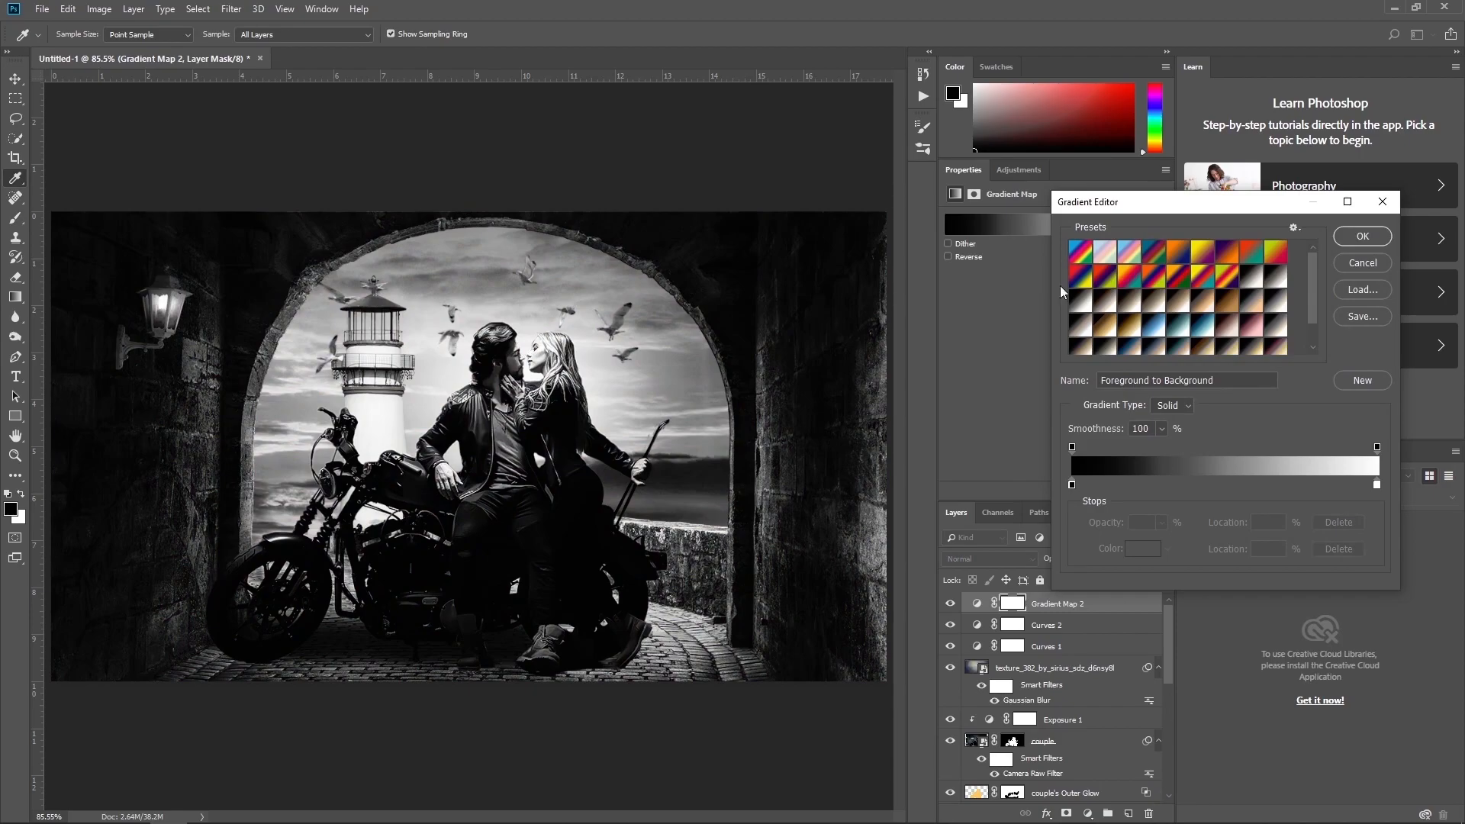
left_click(1071, 484)
left_click(1143, 551)
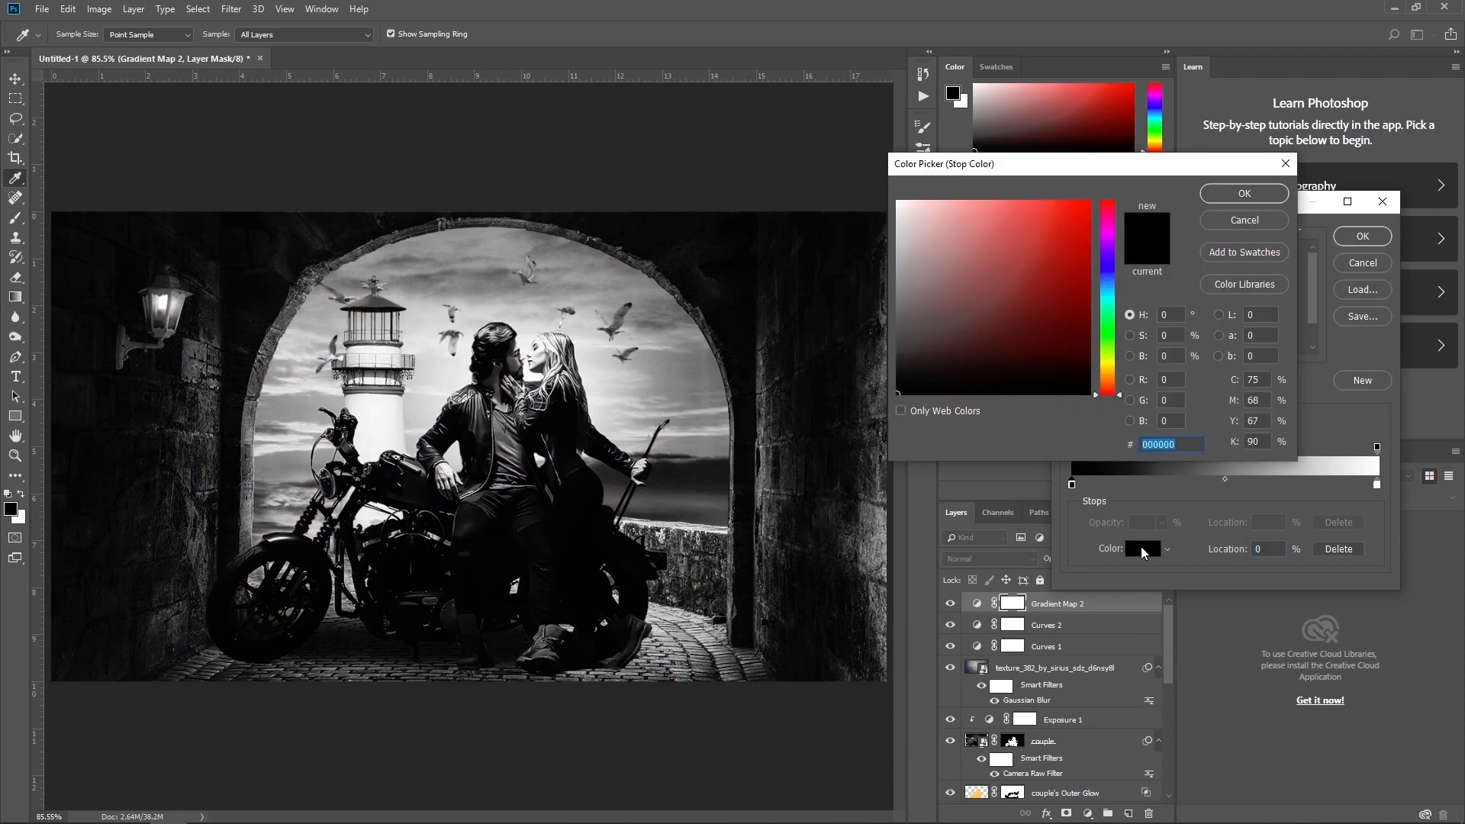
key("ctrl+v")
left_click(1250, 198)
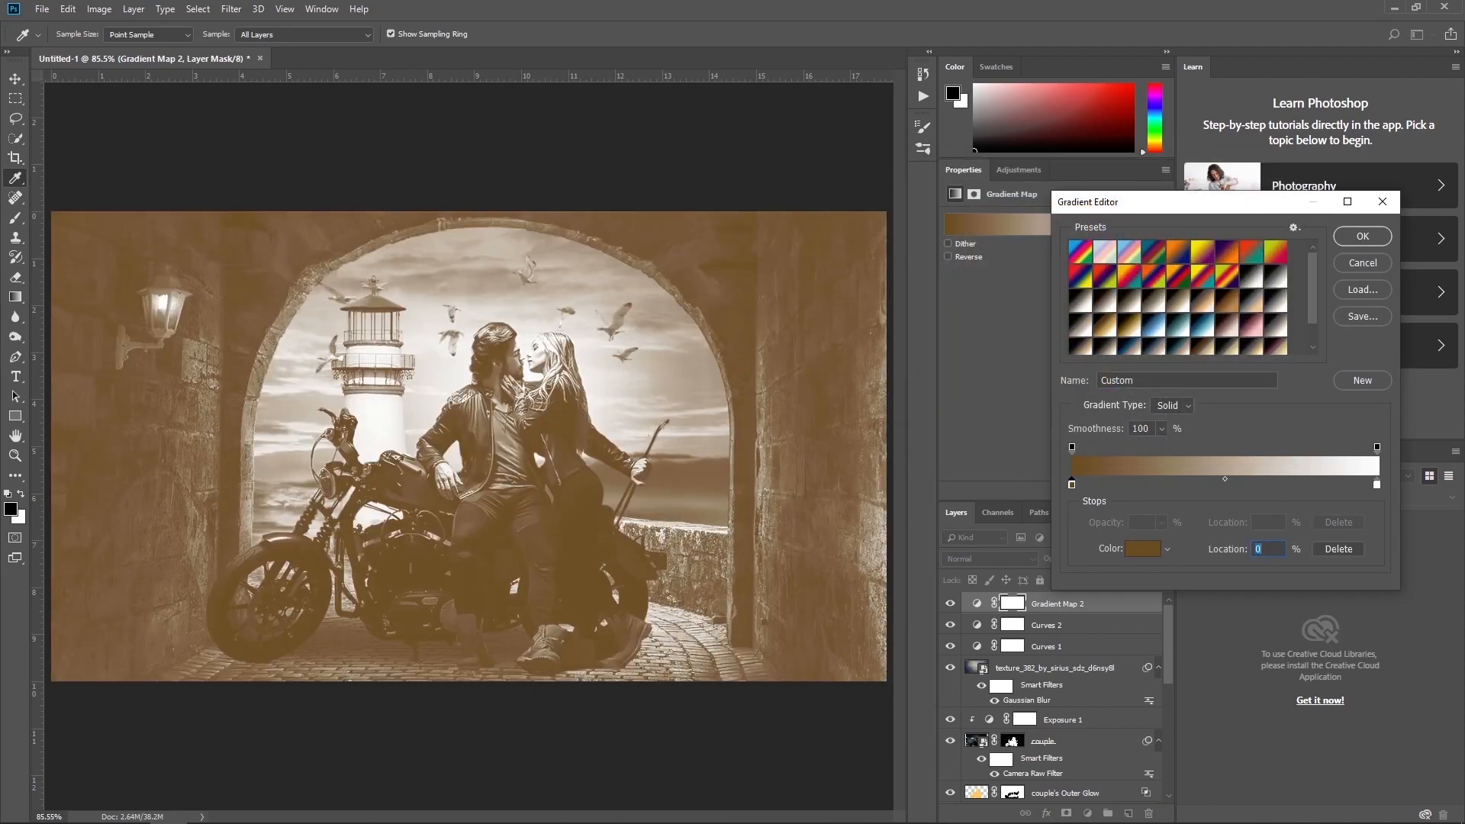
Add a middle stop to the gradient at 50% location with the color ada46e.
key("alt+Tab")
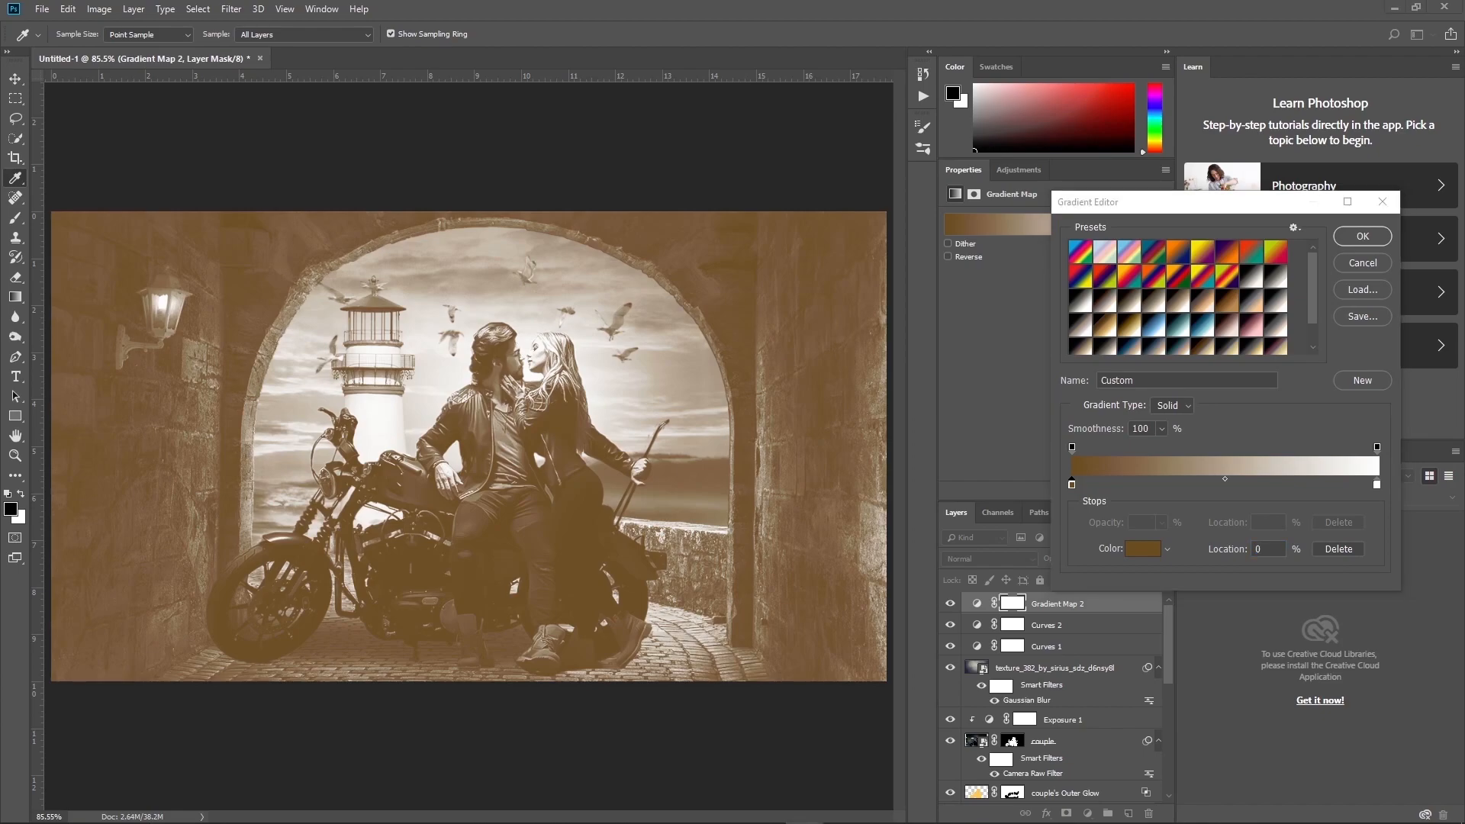
left_click(1166, 494)
left_click_drag(1074, 487, 1235, 492)
type("50")
left_click(1142, 549)
type("ada46e")
left_click(1259, 196)
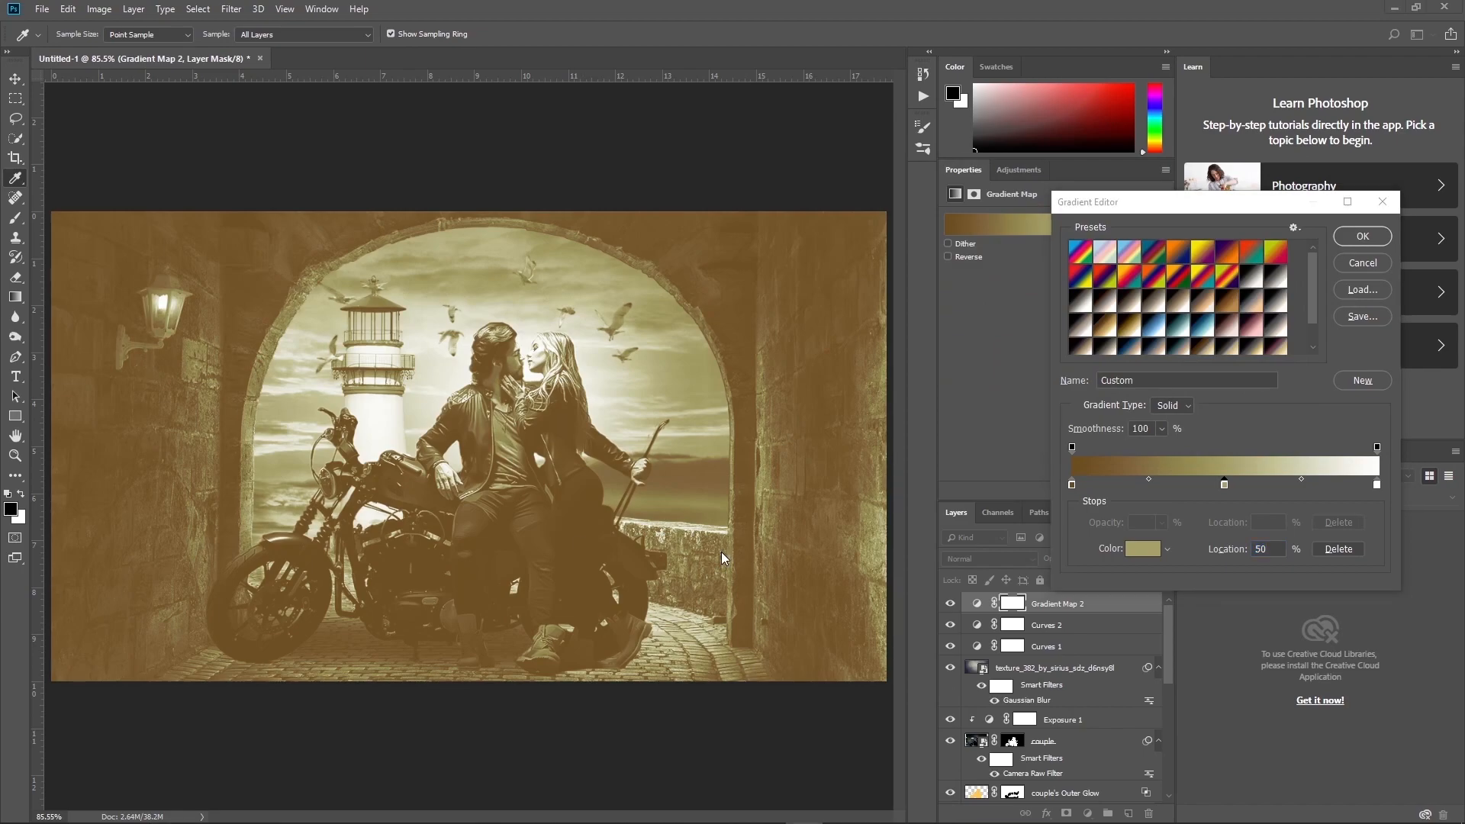
Change the gradient's white end stop to a light orange-brown and accept the edited gradient.
left_click(1376, 484)
left_click(1143, 548)
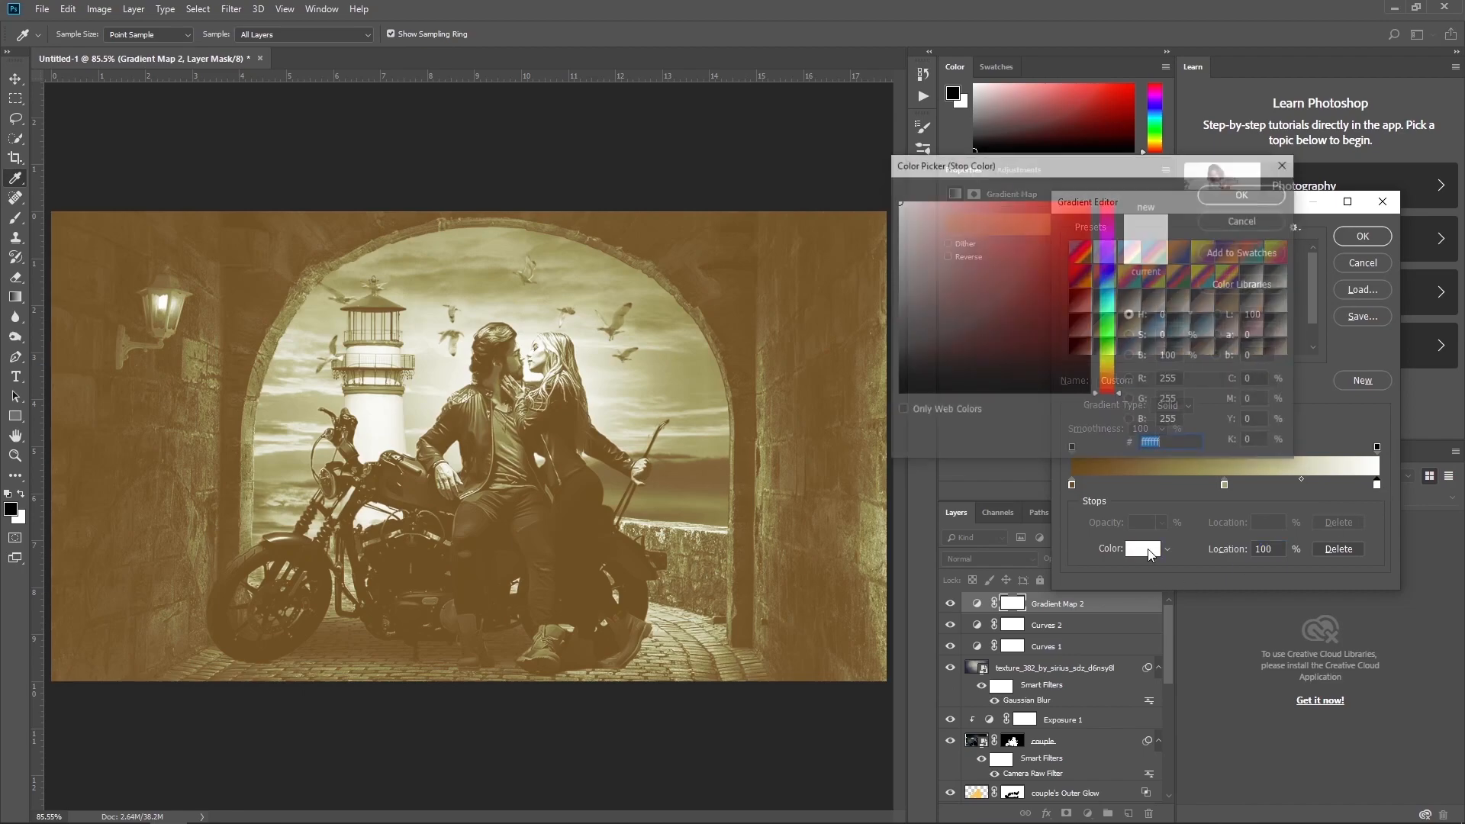
left_click(1017, 233)
left_click(1273, 190)
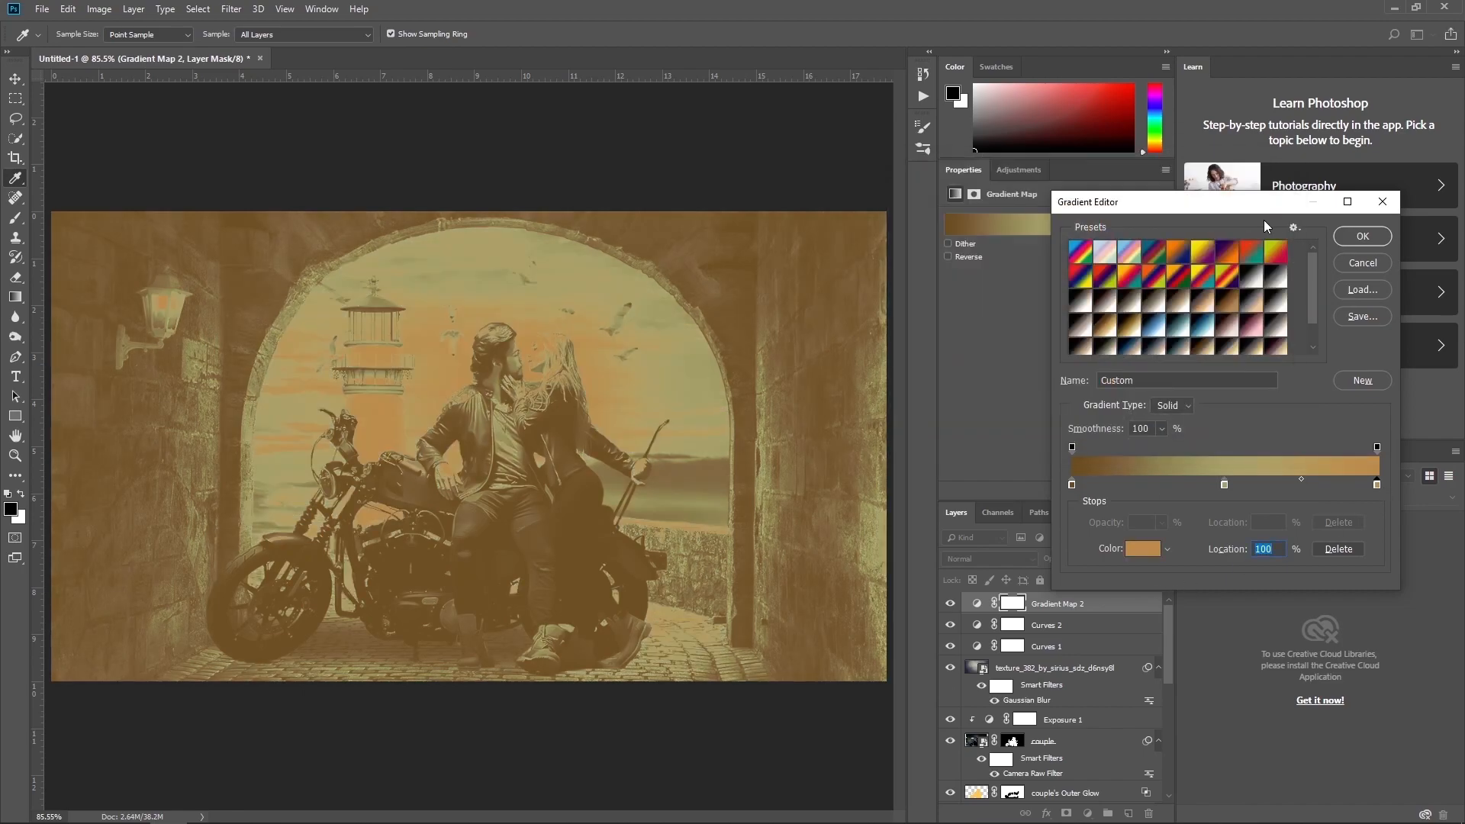
left_click(1362, 235)
Set the brown-to-orange Gradient Map's blend mode to Soft Light and compare the image with and without it.
left_click(992, 559)
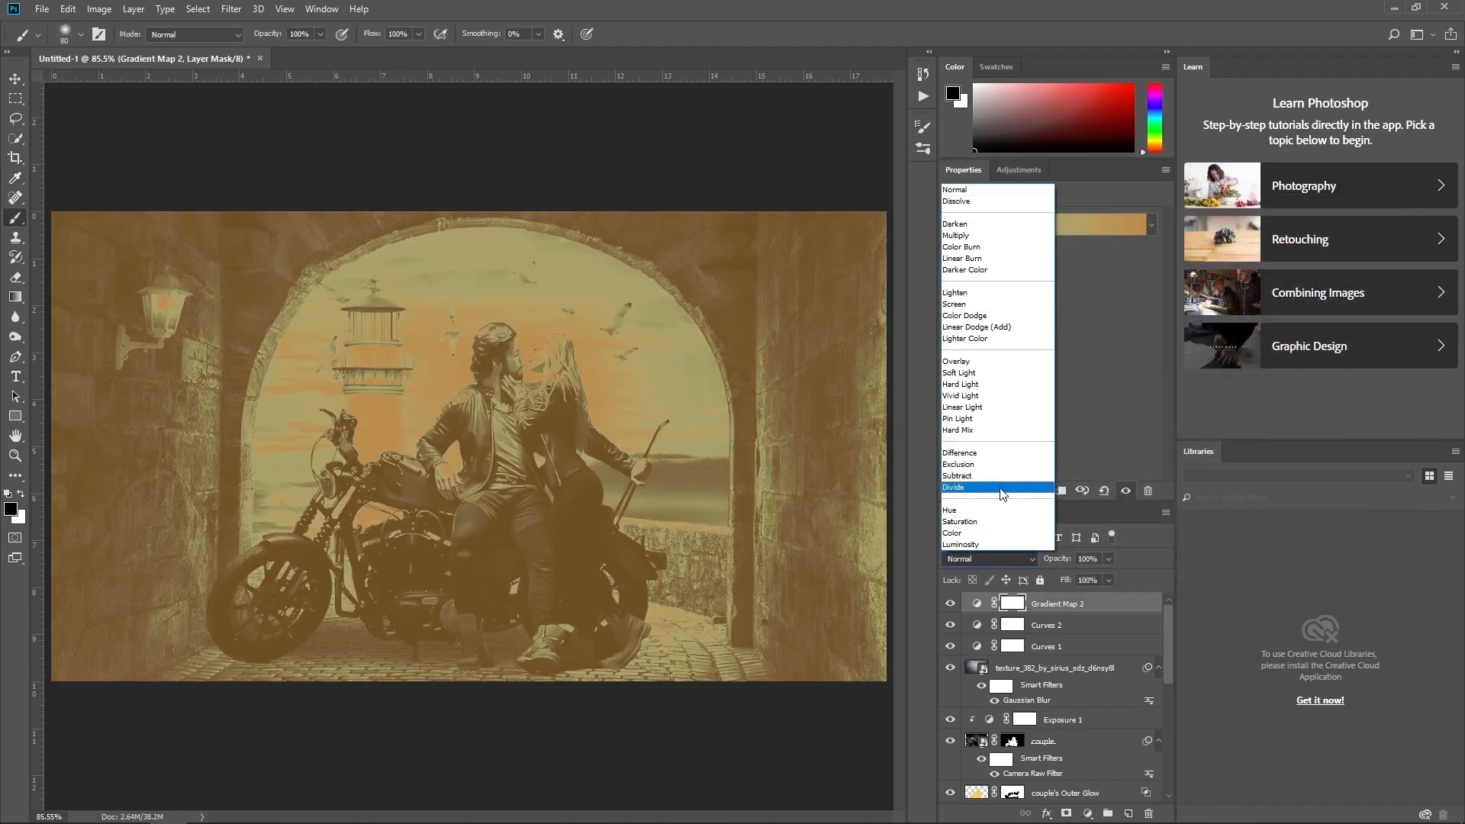
left_click(976, 375)
left_click(951, 604)
left_click(951, 605)
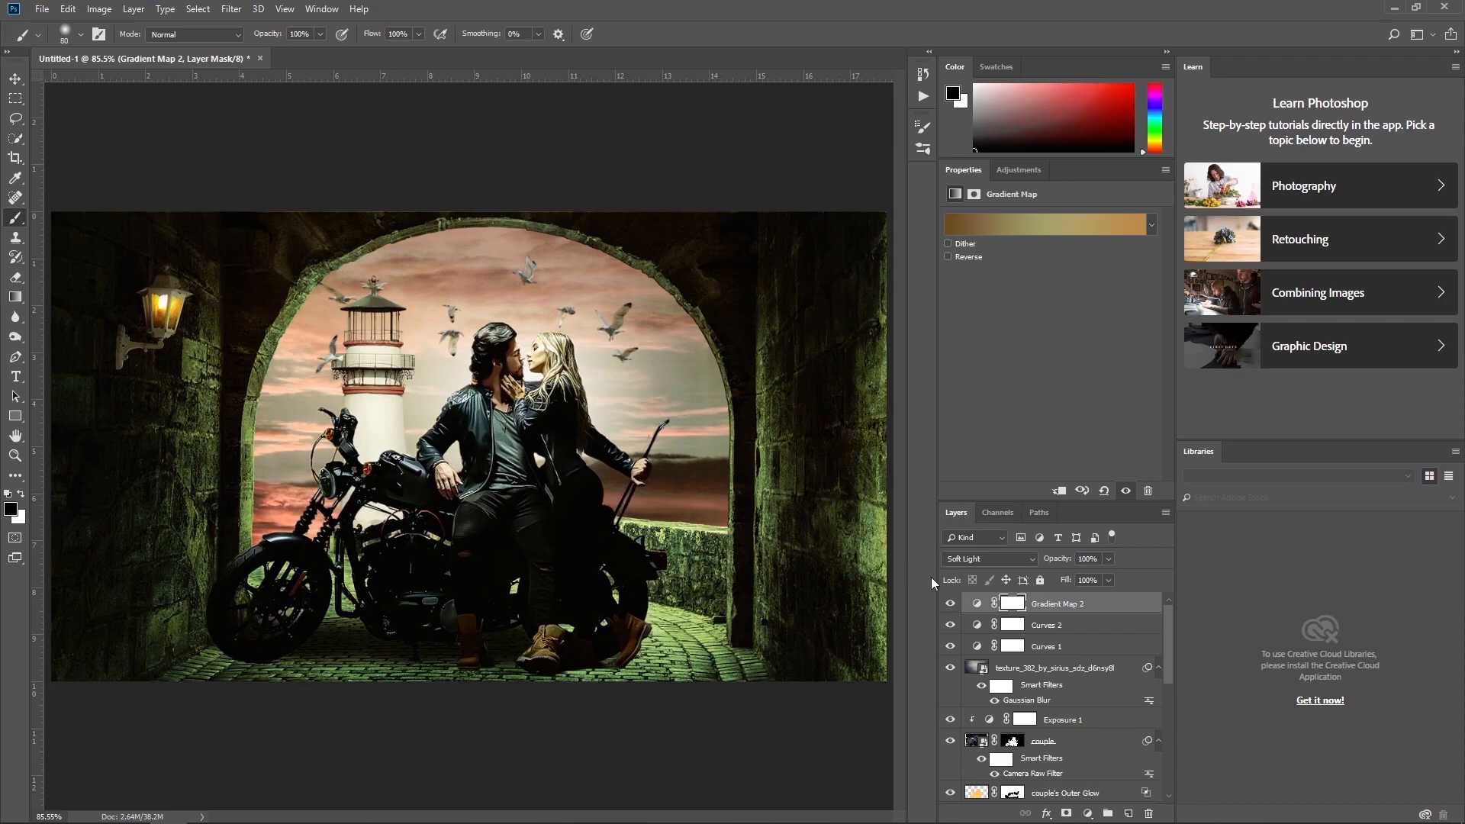
Add another Gradient Map adjustment layer on top of the stack.
left_click(1089, 814)
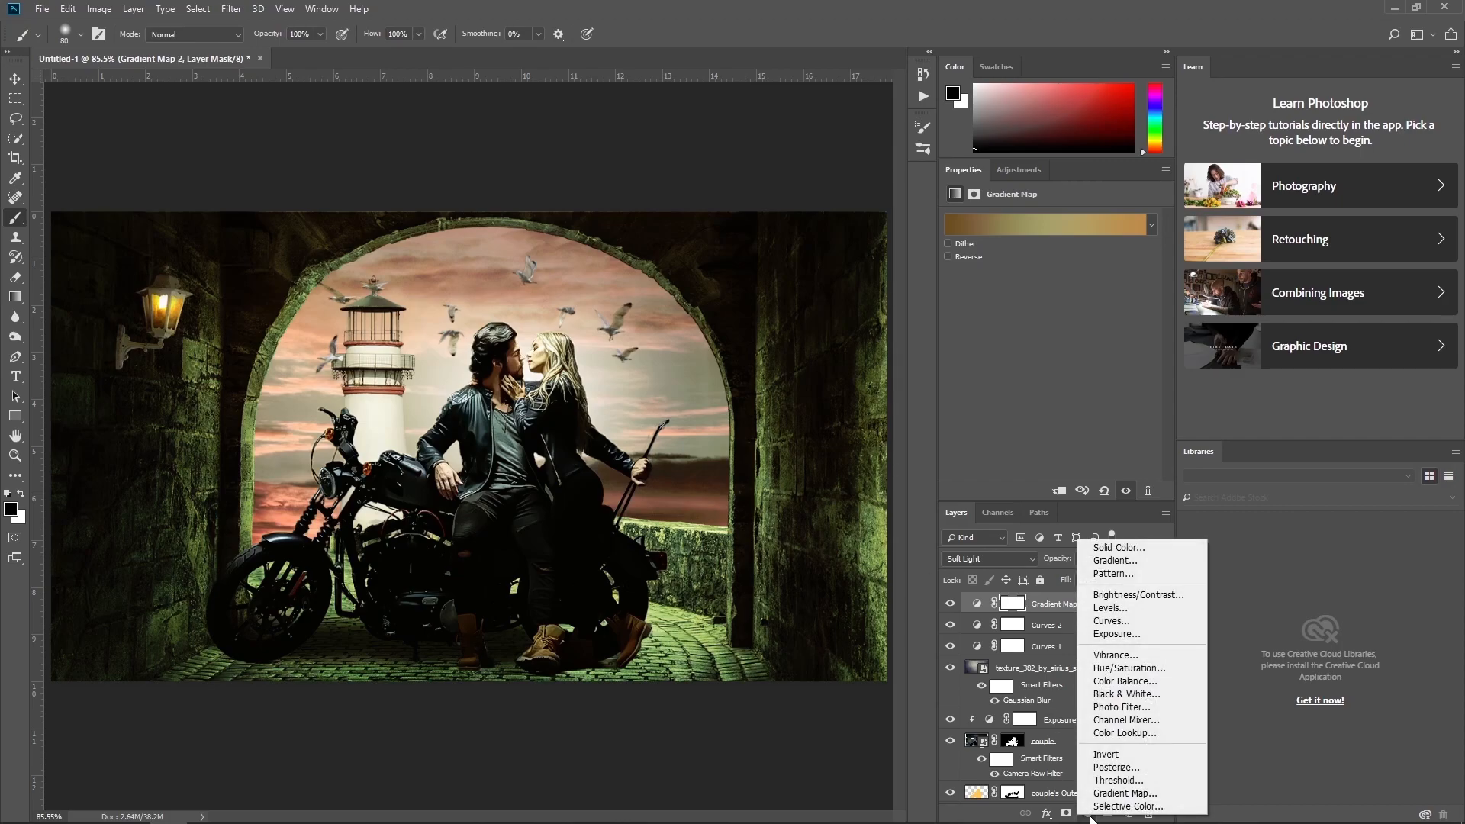
left_click(1125, 794)
Examine the color of each stop in the Red, Blue, Yellow gradient preset and leave the editor without applying it.
left_click(1050, 225)
left_click(1104, 278)
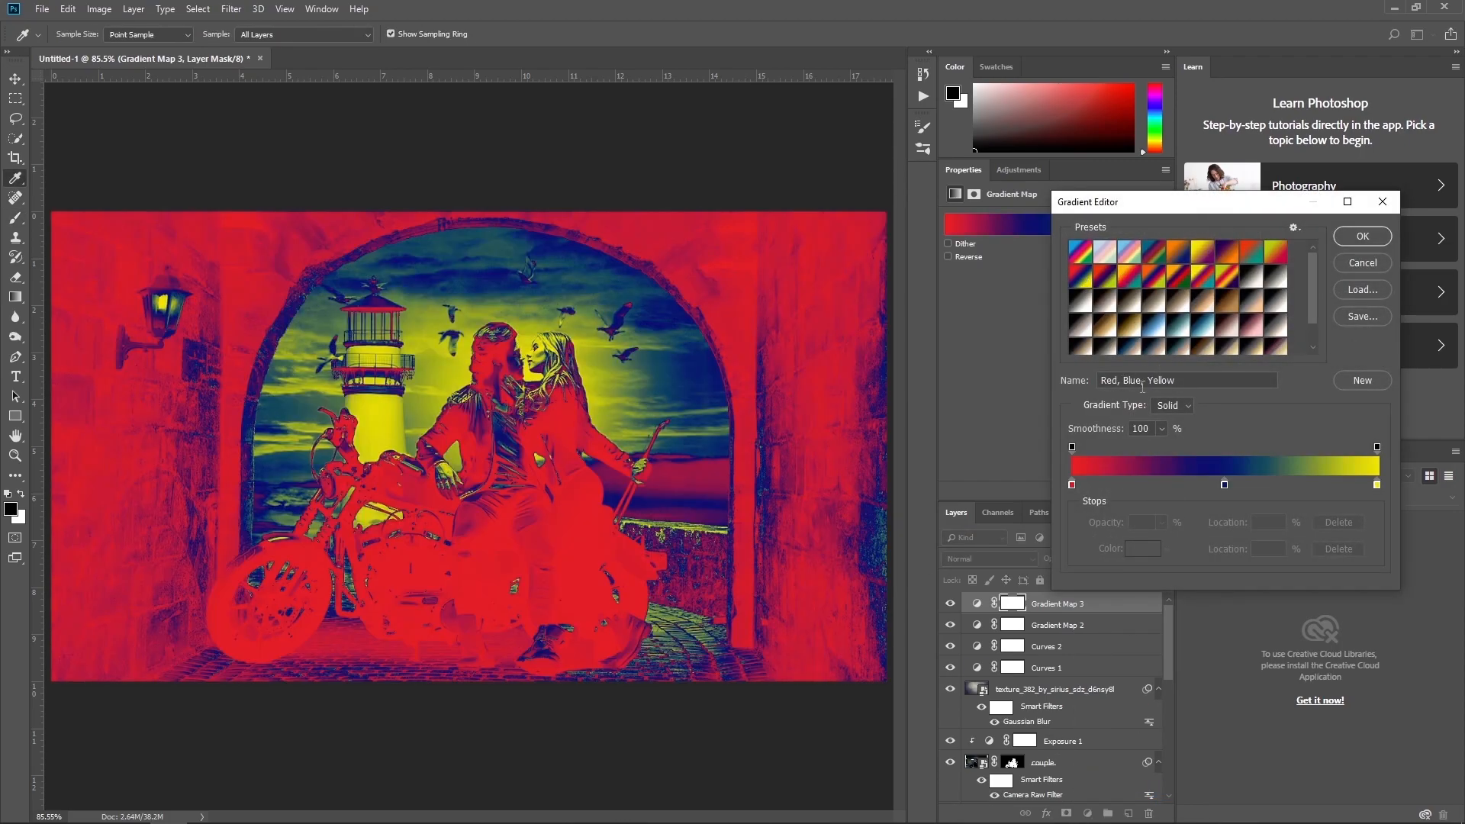
left_click(1071, 484)
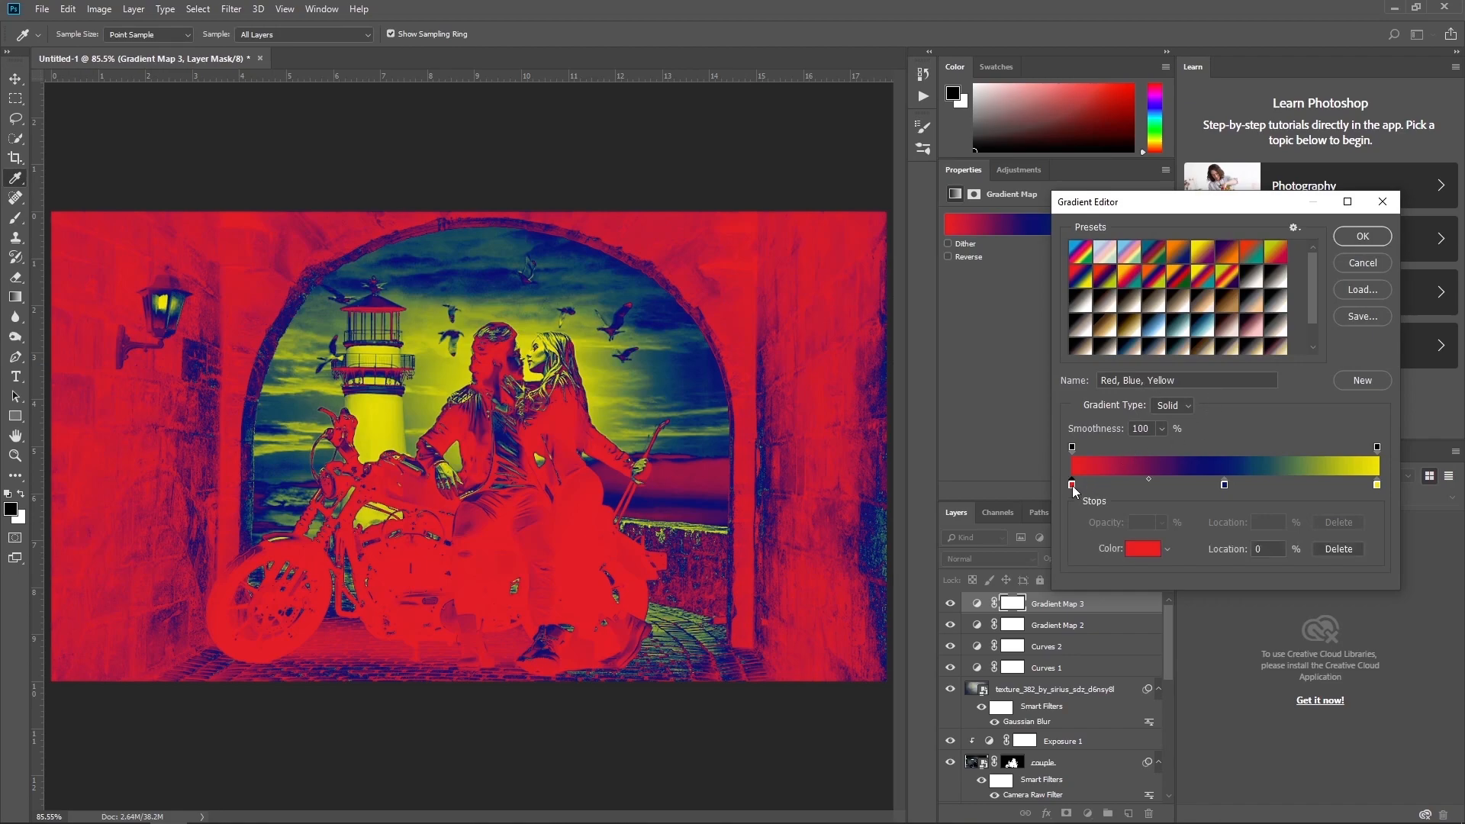
left_click(1142, 548)
left_click(1250, 219)
left_click(1224, 485)
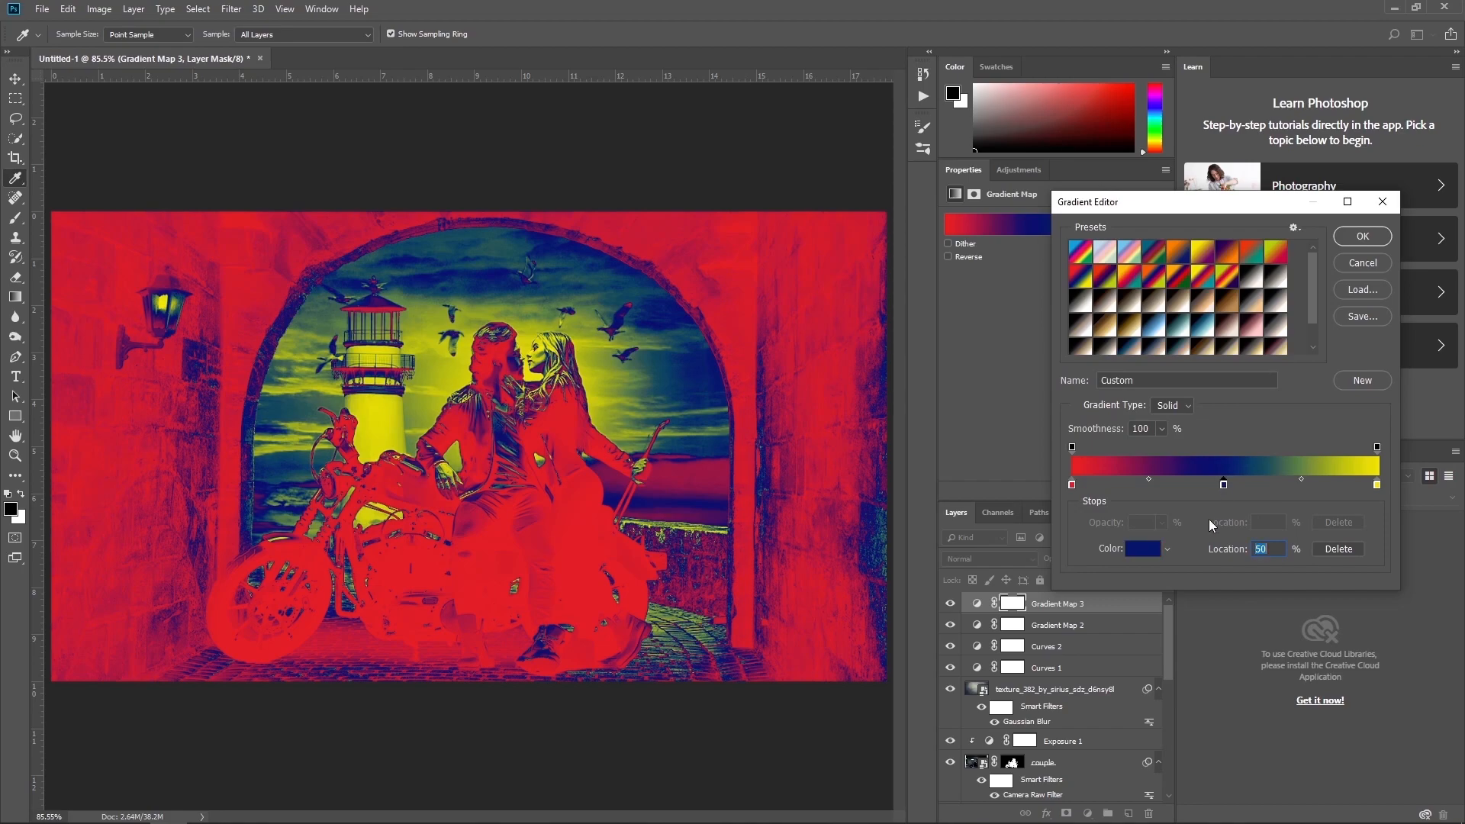
left_click(1143, 551)
left_click(1250, 219)
left_click(1377, 485)
left_click(1143, 549)
left_click(1249, 219)
left_click(1362, 266)
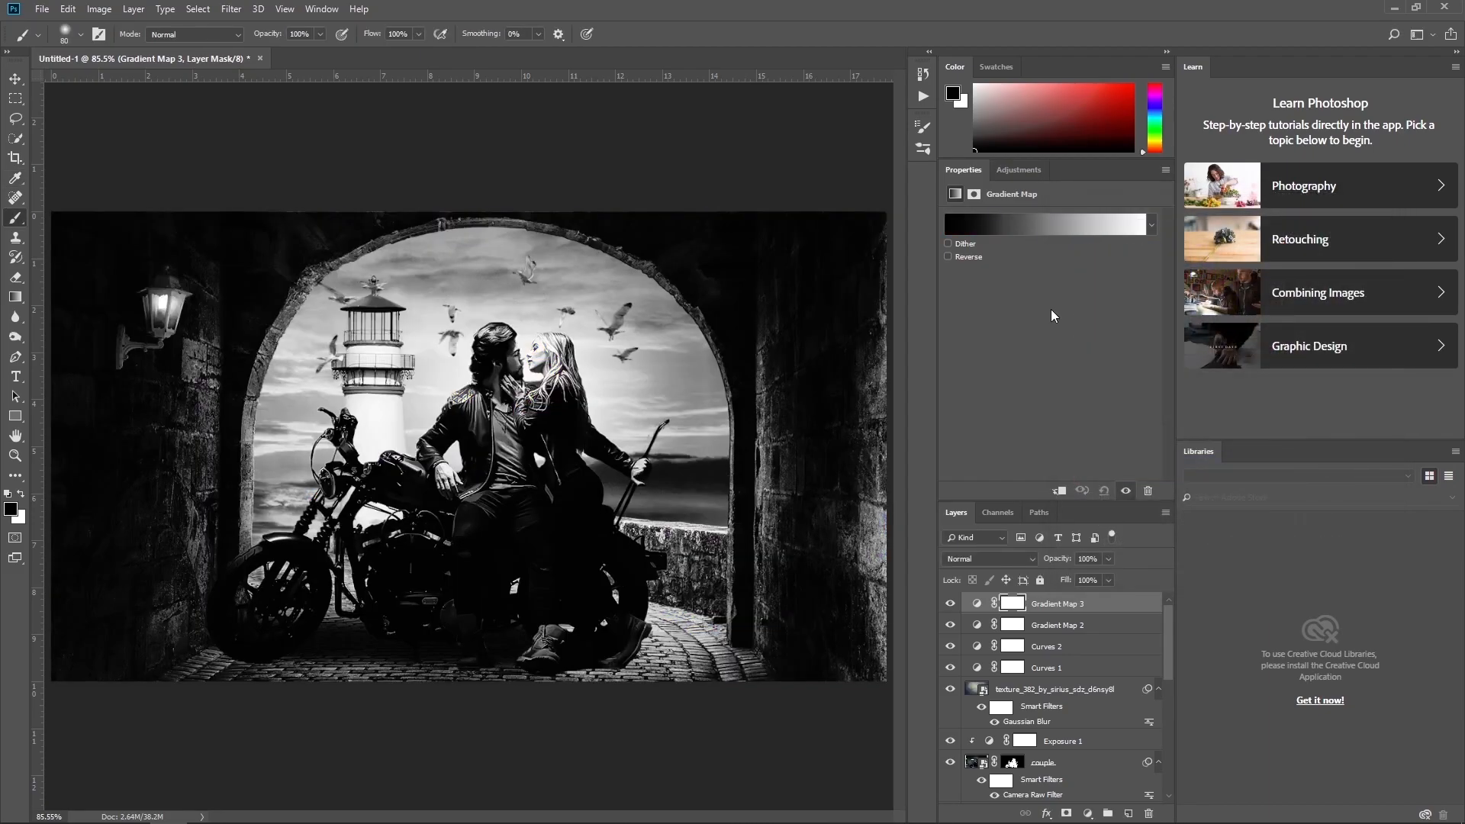
Preview several multicolor gradient presets on the new Gradient Map, including Red, Violet, Yellow-Green.
left_click(1056, 220)
left_click(1103, 276)
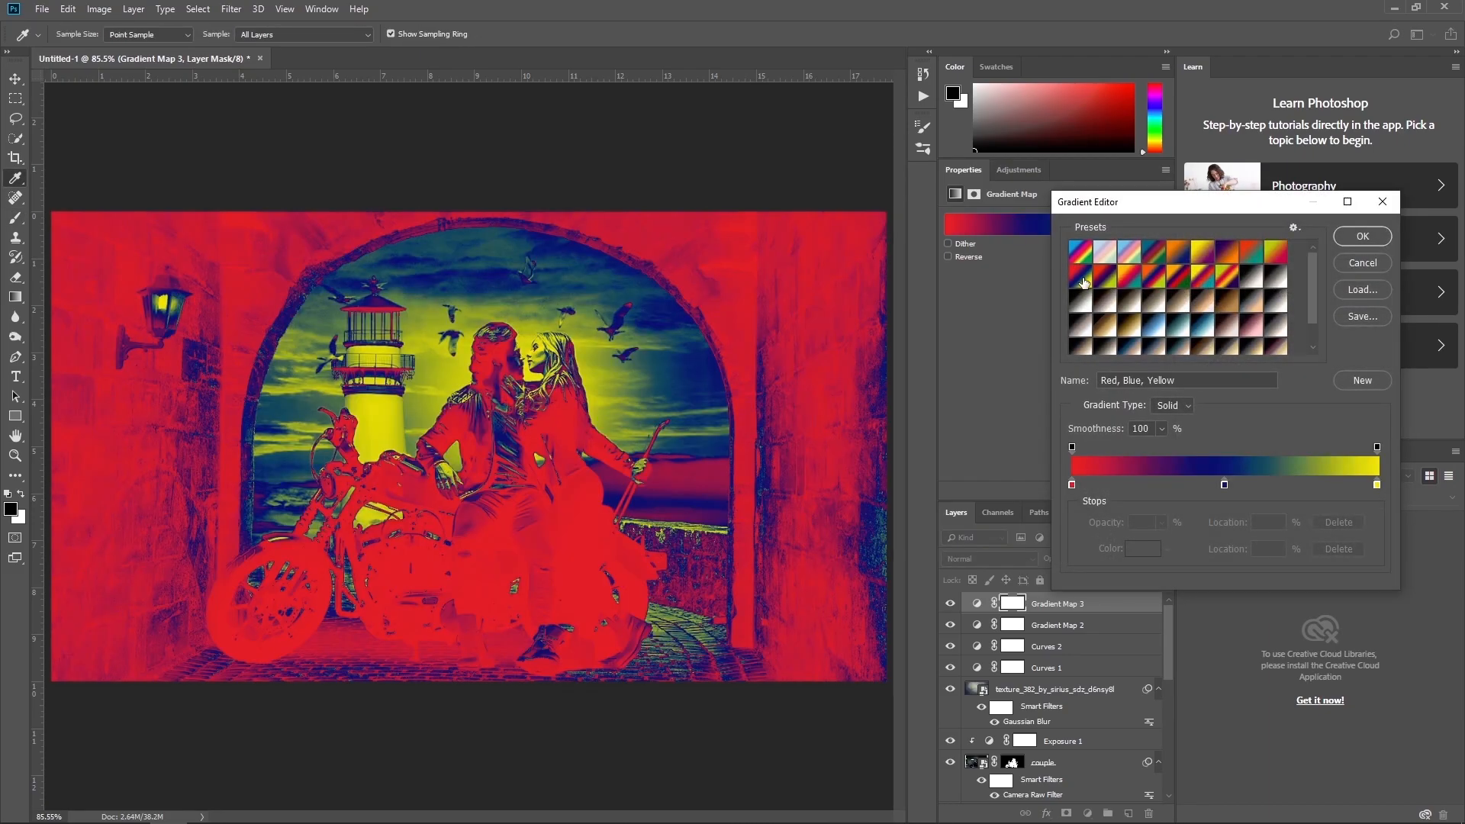
left_click(1104, 277)
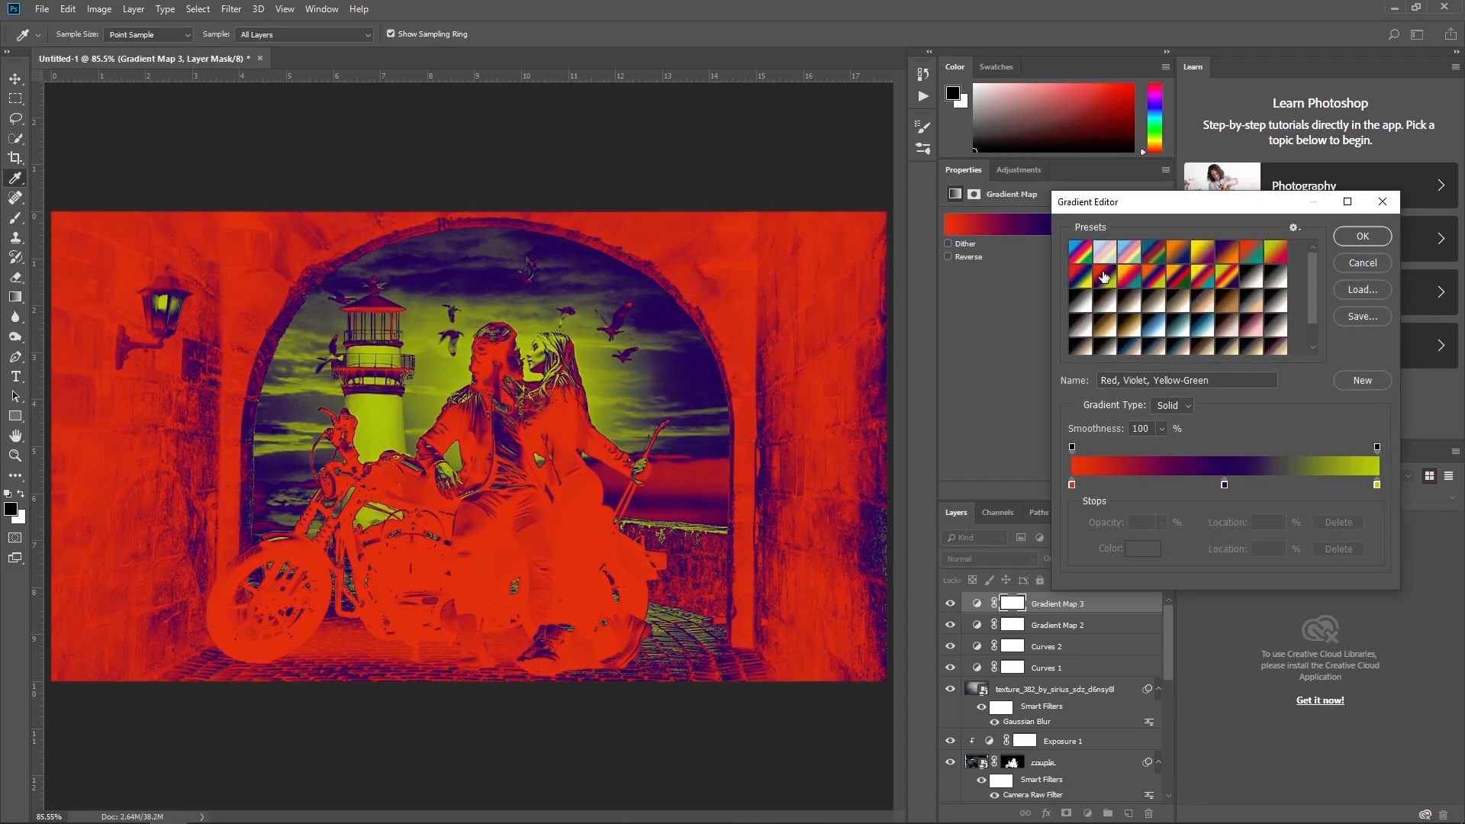
left_click(1160, 279)
left_click(1182, 279)
left_click(1205, 279)
left_click(1229, 279)
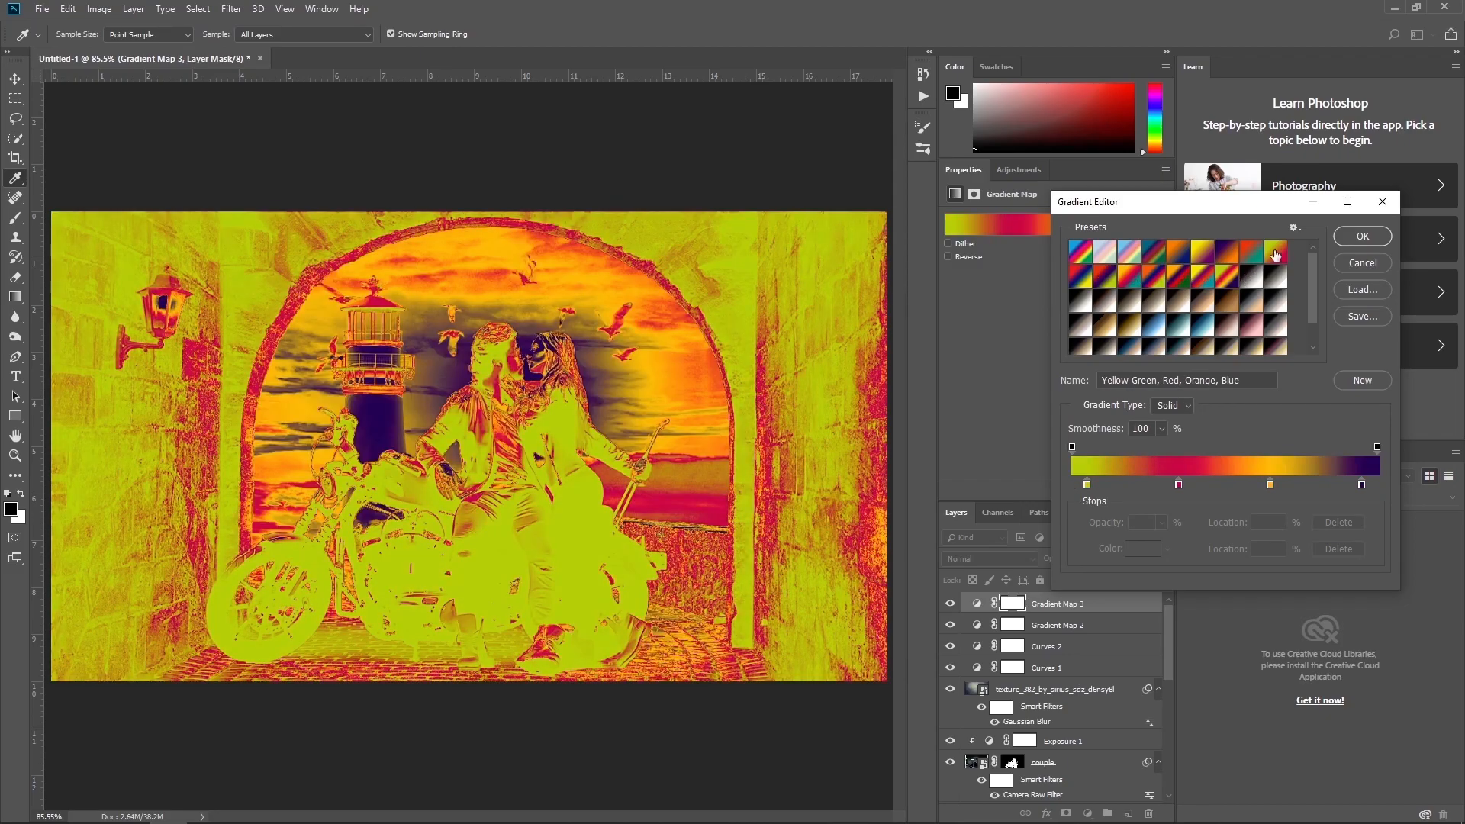
Choose the Red, Blue, Yellow gradient preset and check the color of each of its three stops.
left_click(1096, 279)
left_click(1073, 485)
left_click(1142, 549)
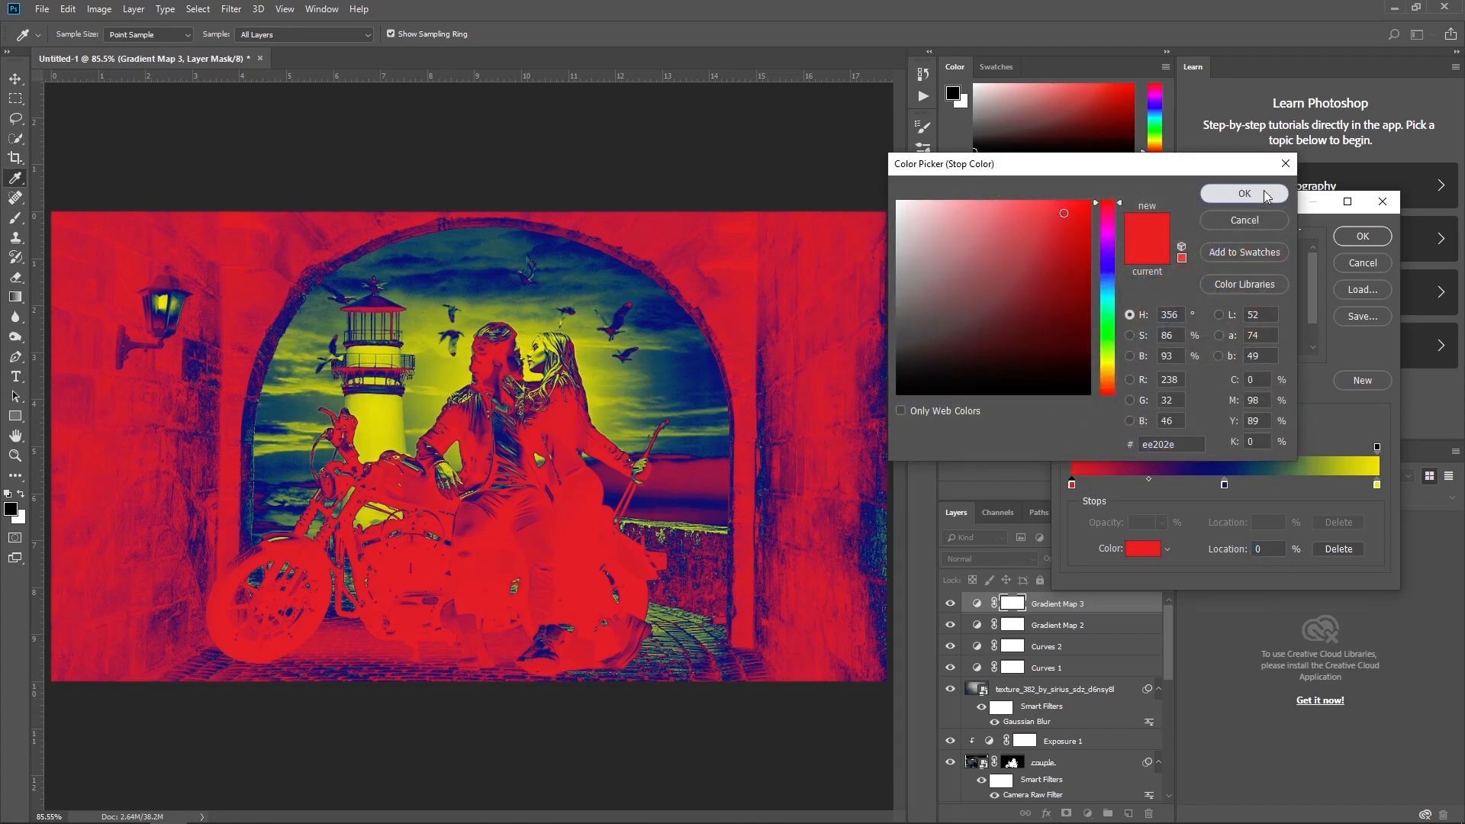
left_click(1244, 193)
left_click(1224, 485)
left_click(1142, 548)
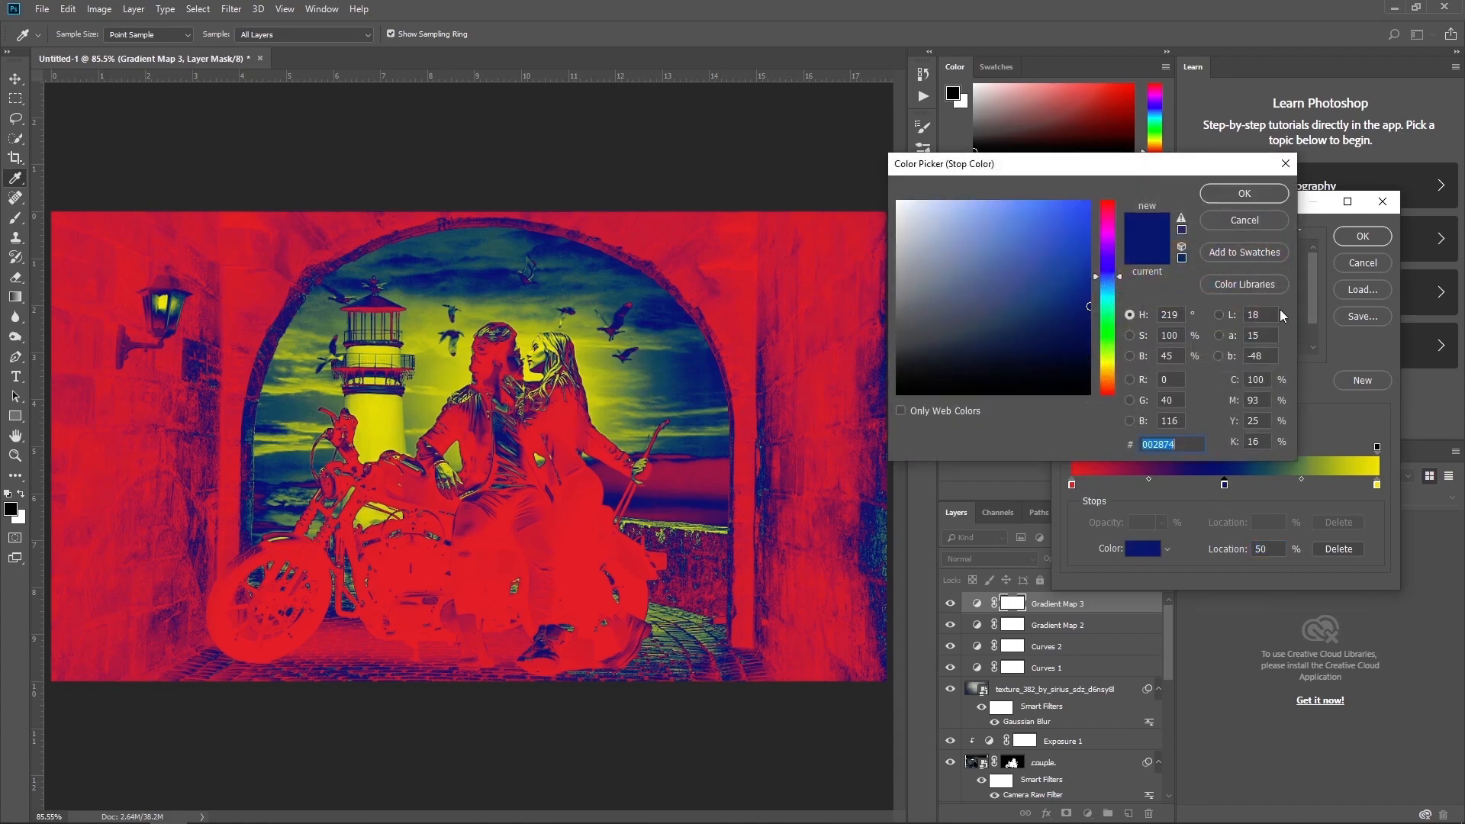
left_click(1264, 197)
left_click(1377, 485)
left_click(1142, 549)
left_click(1244, 193)
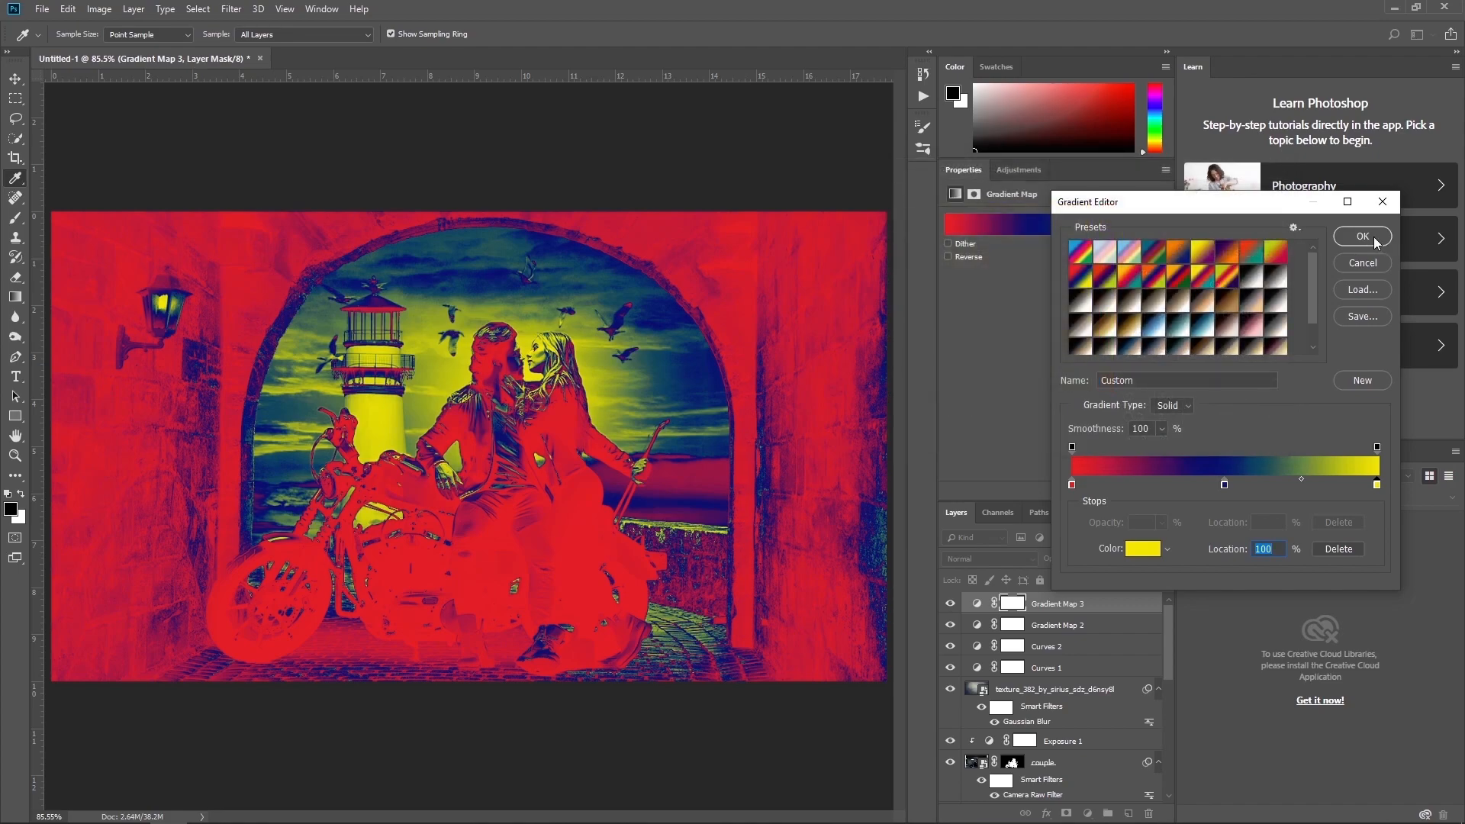
Accept the red-blue-yellow gradient and set the Gradient Map's blend mode to Overlay.
left_click(1362, 236)
left_click(986, 560)
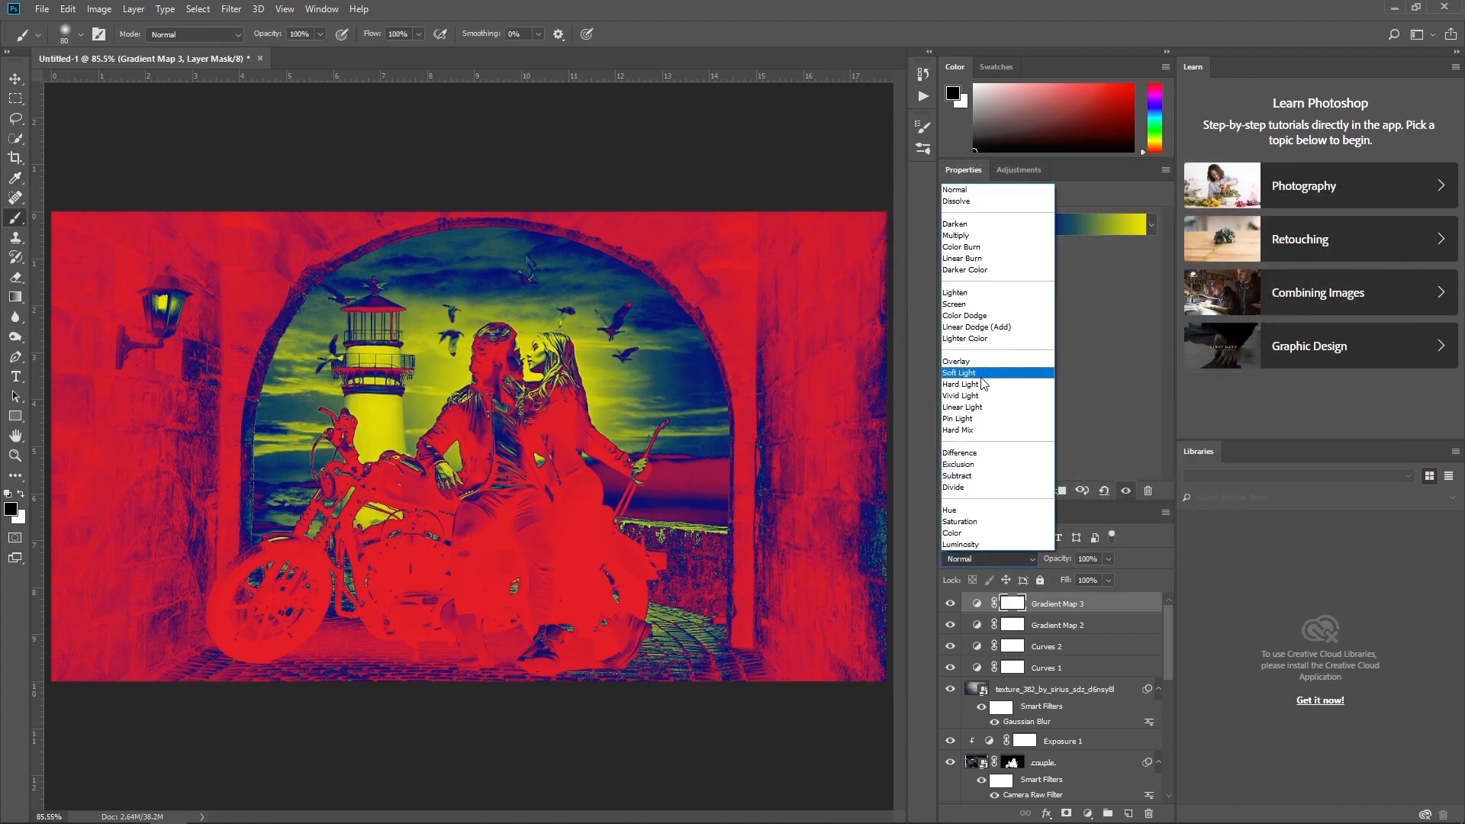
left_click(977, 361)
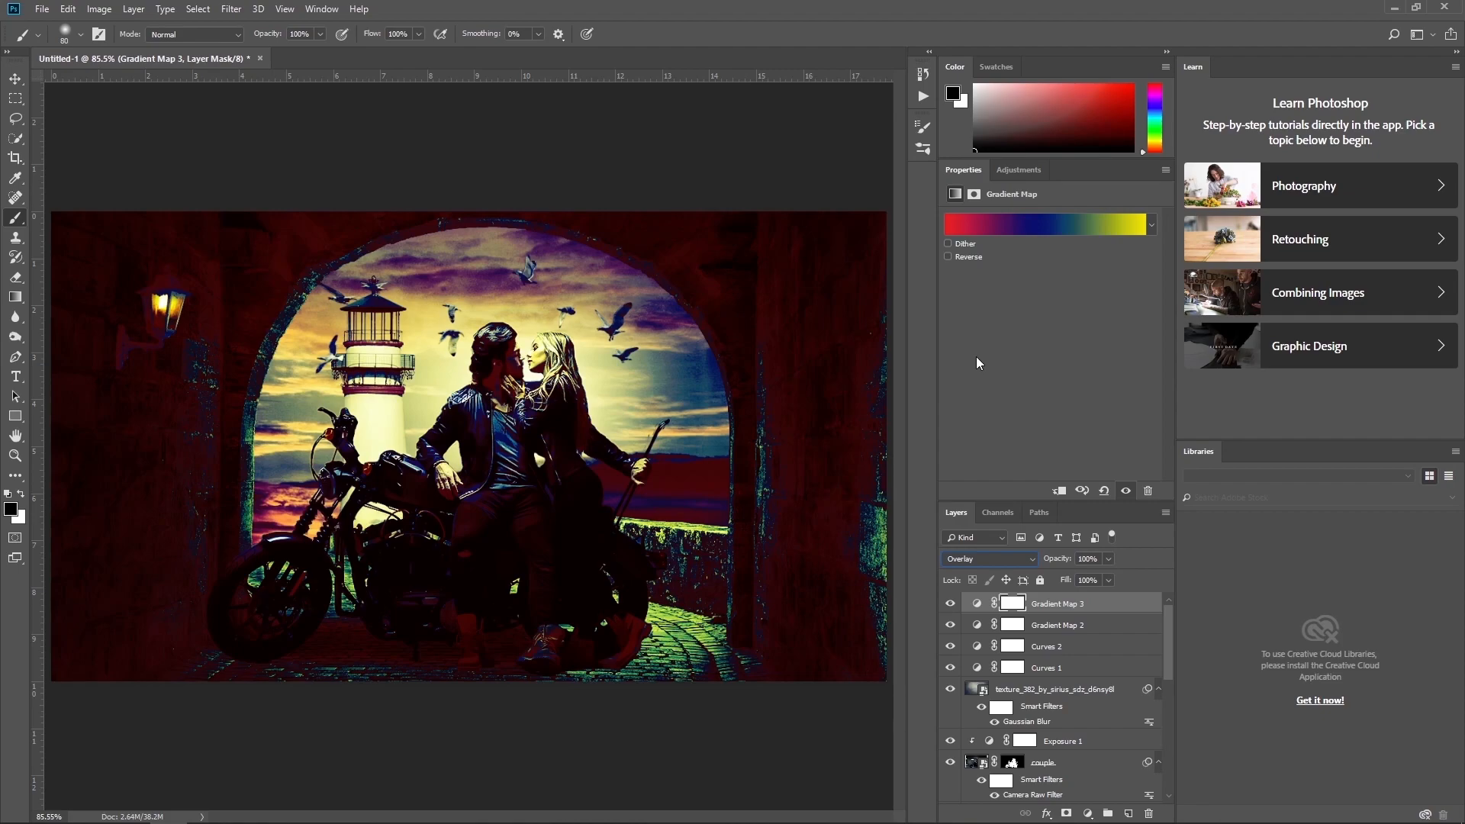
Try reversing the red-blue-yellow gradient, look at it in the Gradient Editor, and turn the reversal off.
left_click(949, 256)
left_click(1023, 226)
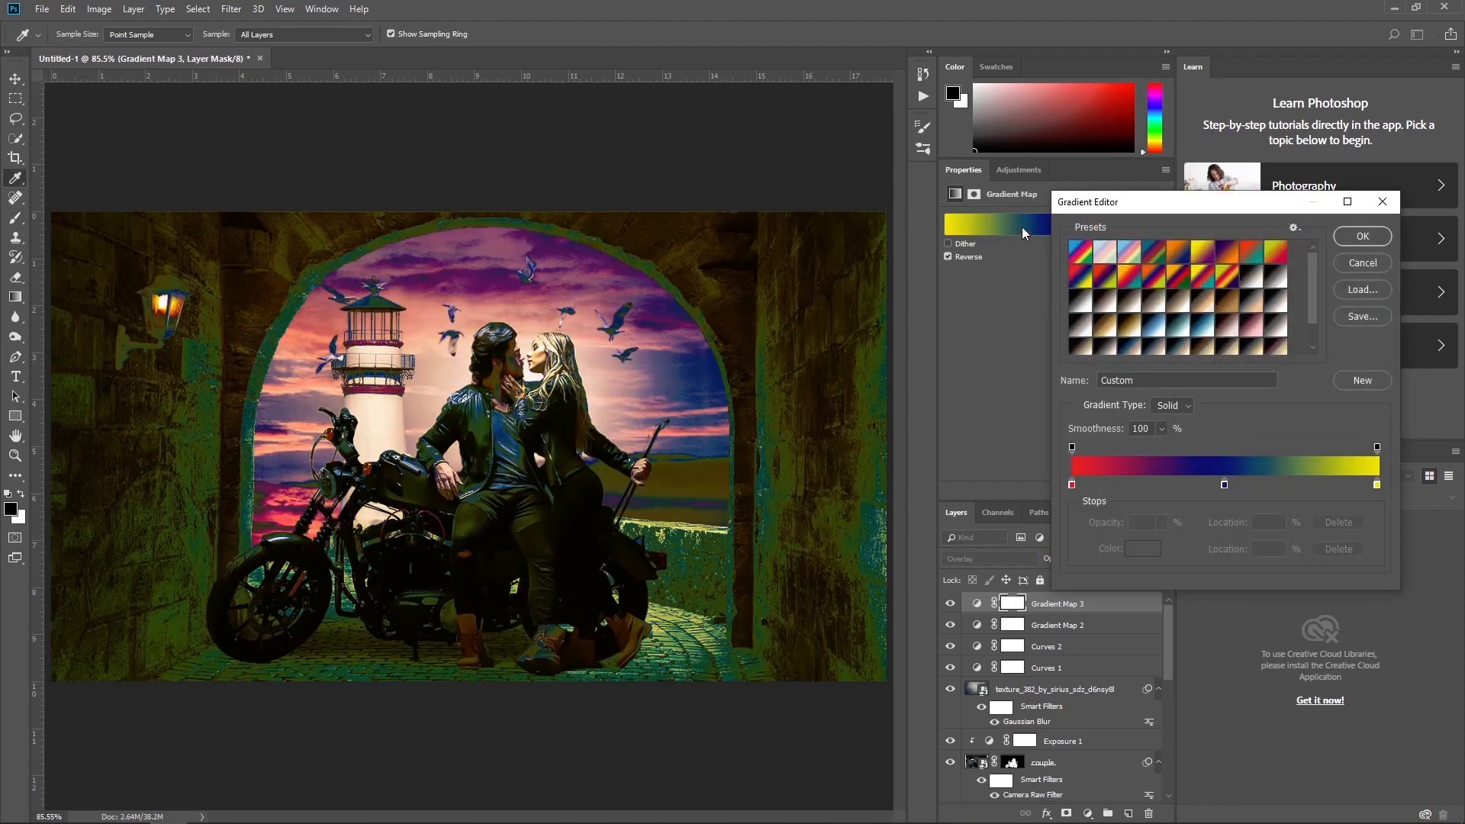
left_click(1341, 260)
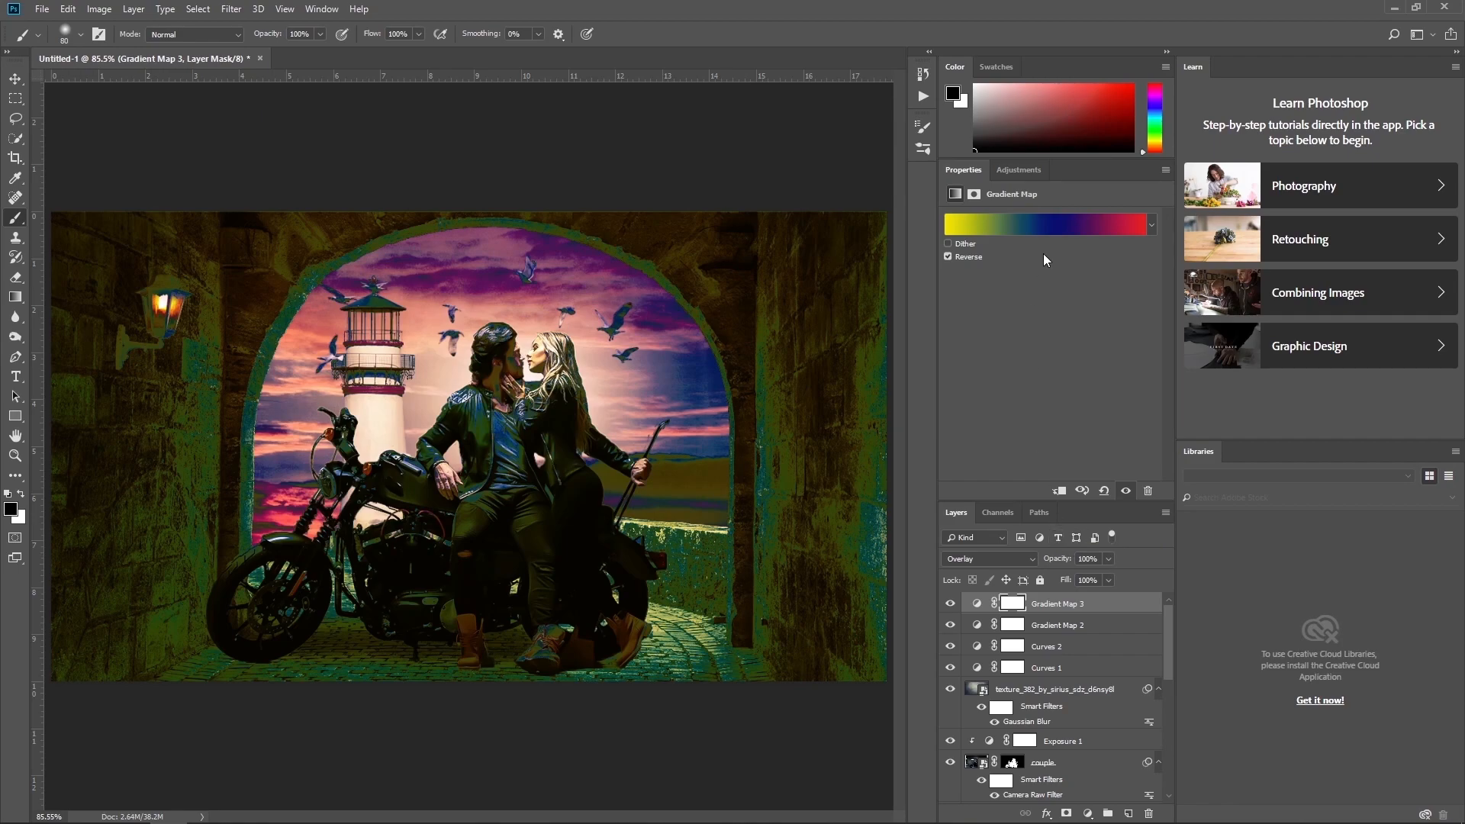
left_click(949, 256)
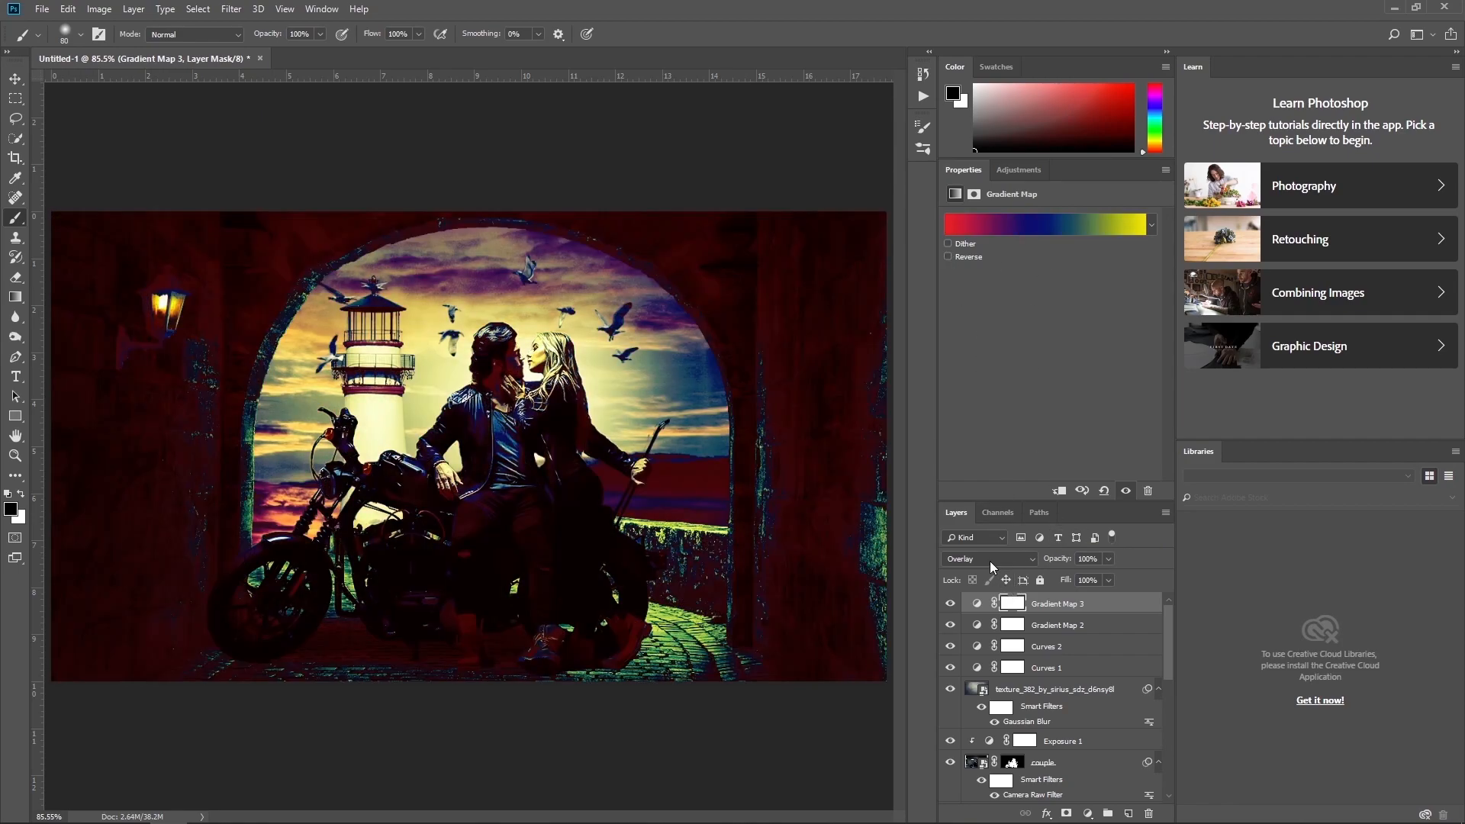
Reduce the red-blue-yellow Gradient Map layer to 34% opacity and 57% fill.
left_click(1088, 559)
type("34")
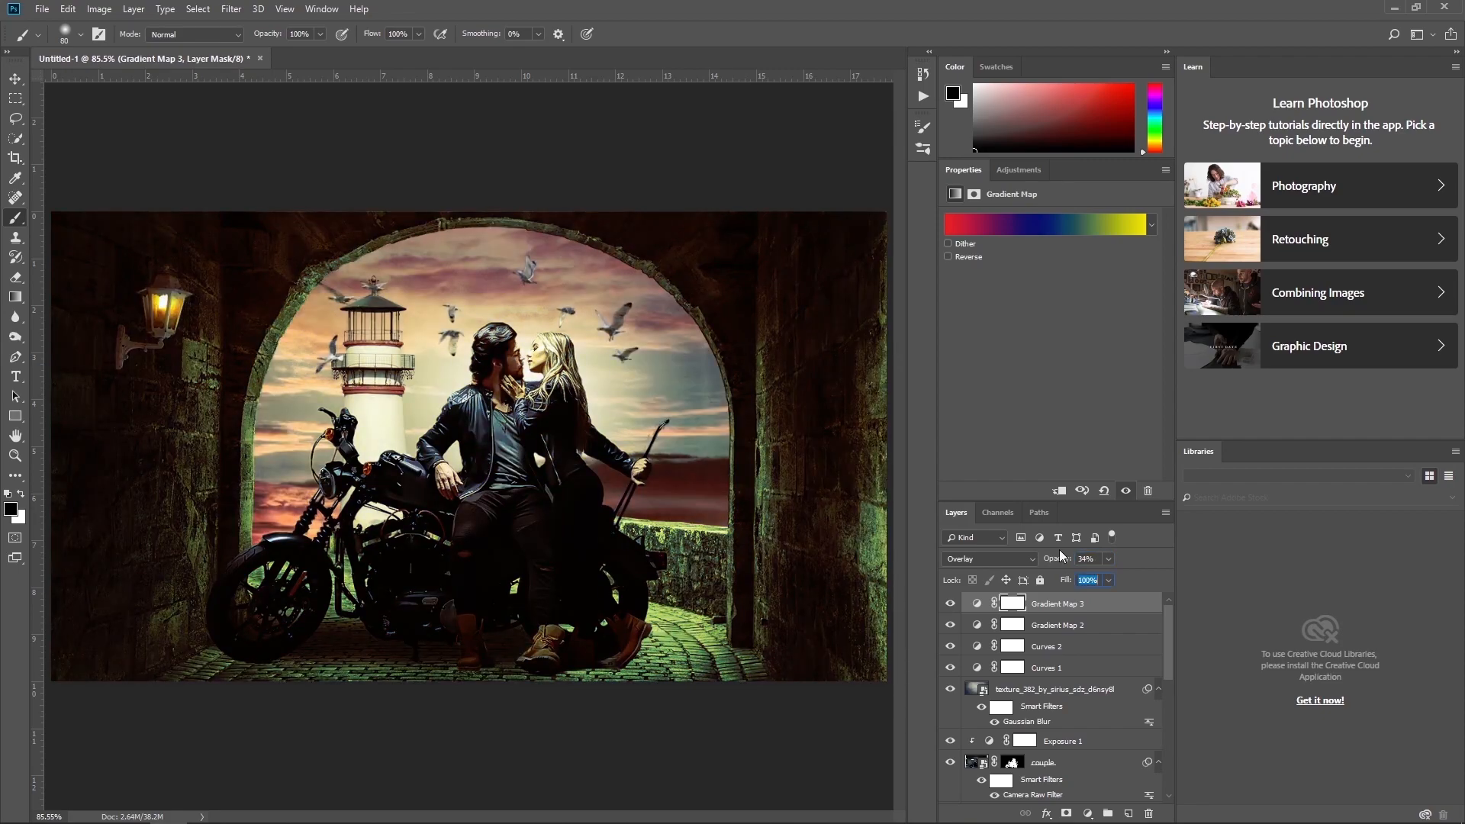
type("57")
key("Return")
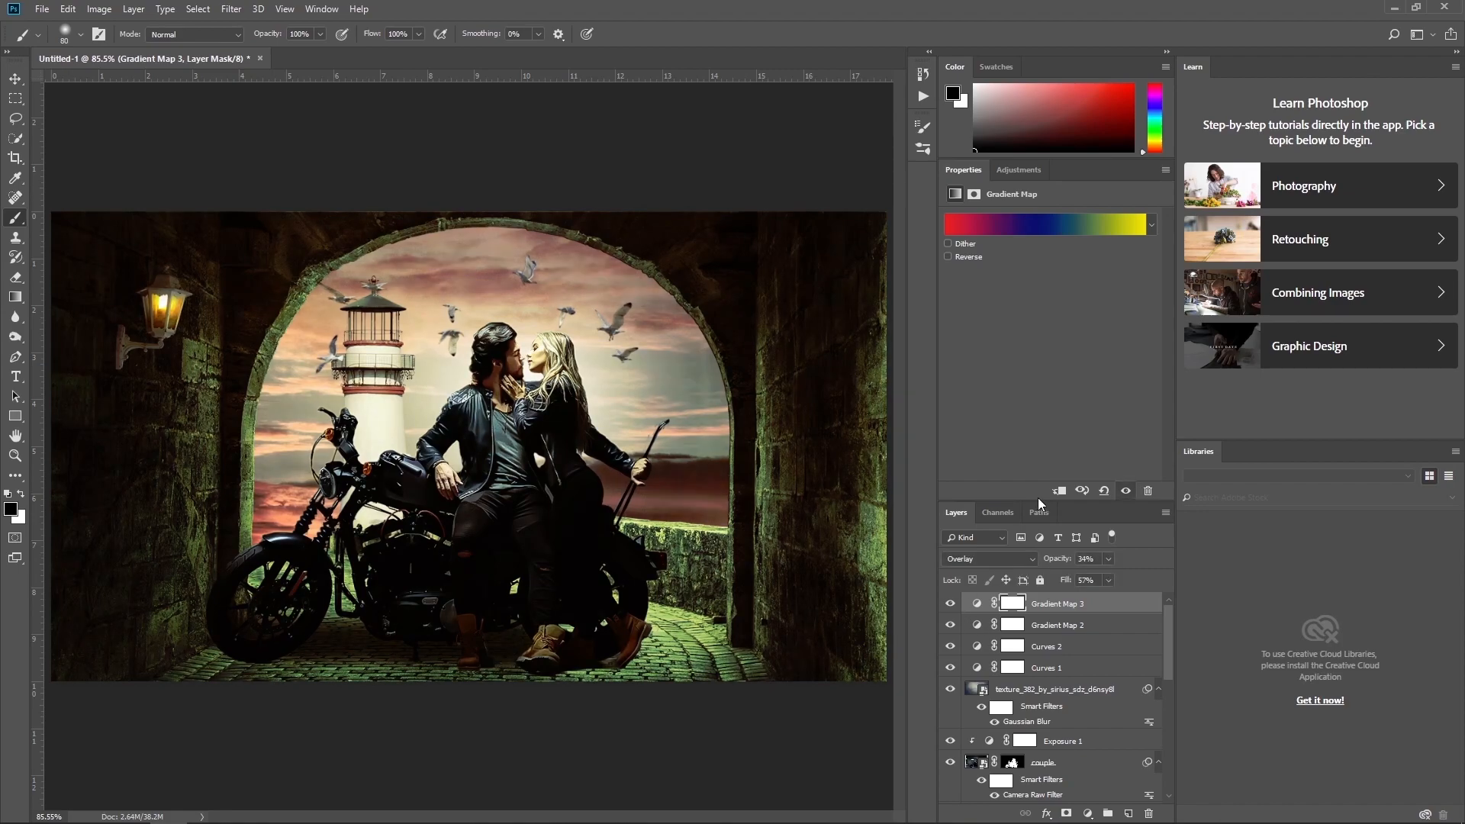
Add a Color Lookup adjustment layer on top of the stack using the EdgyAmber.3DL 3D LUT.
left_click(1088, 814)
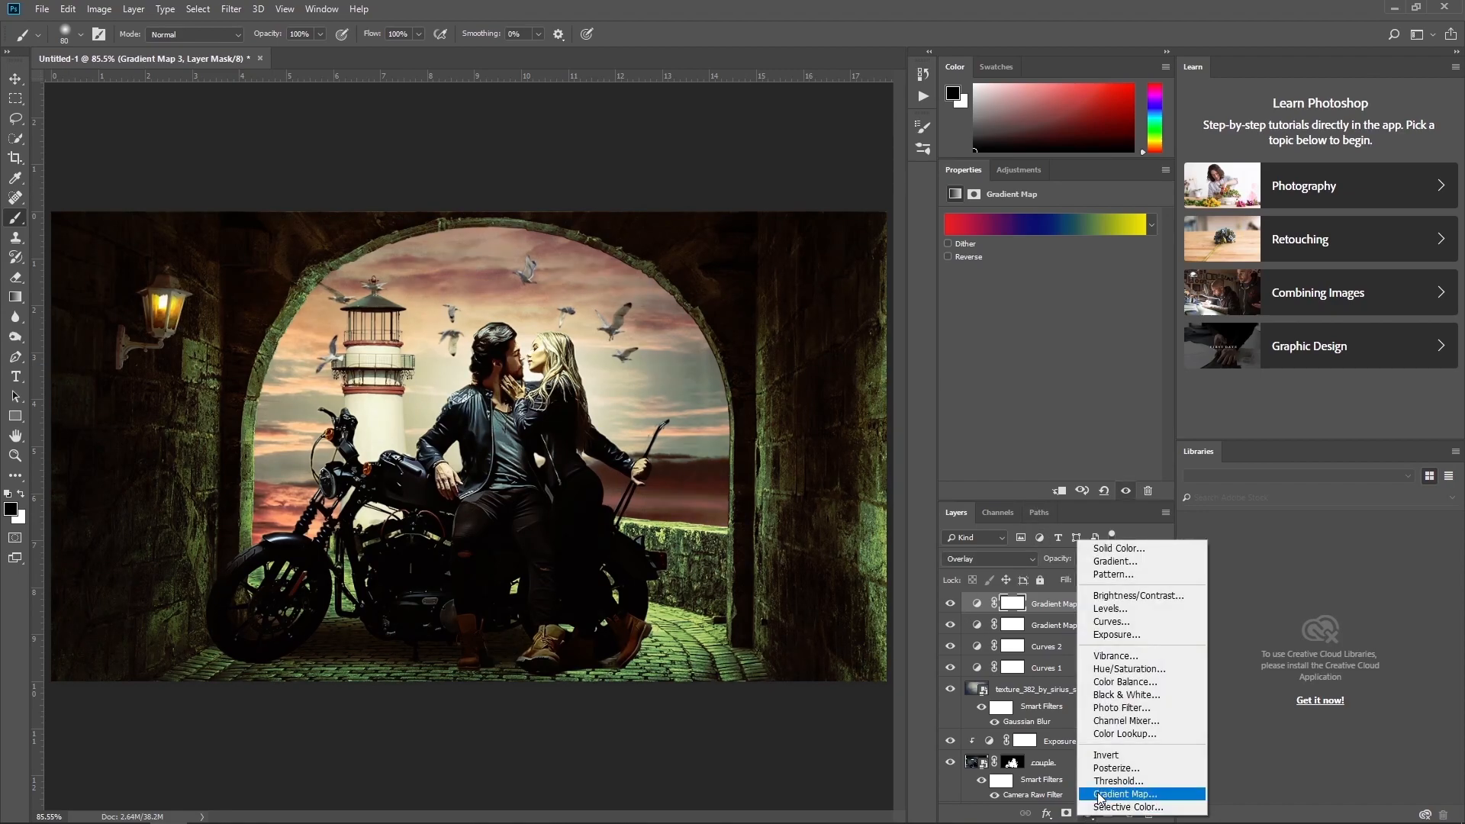
left_click(1120, 734)
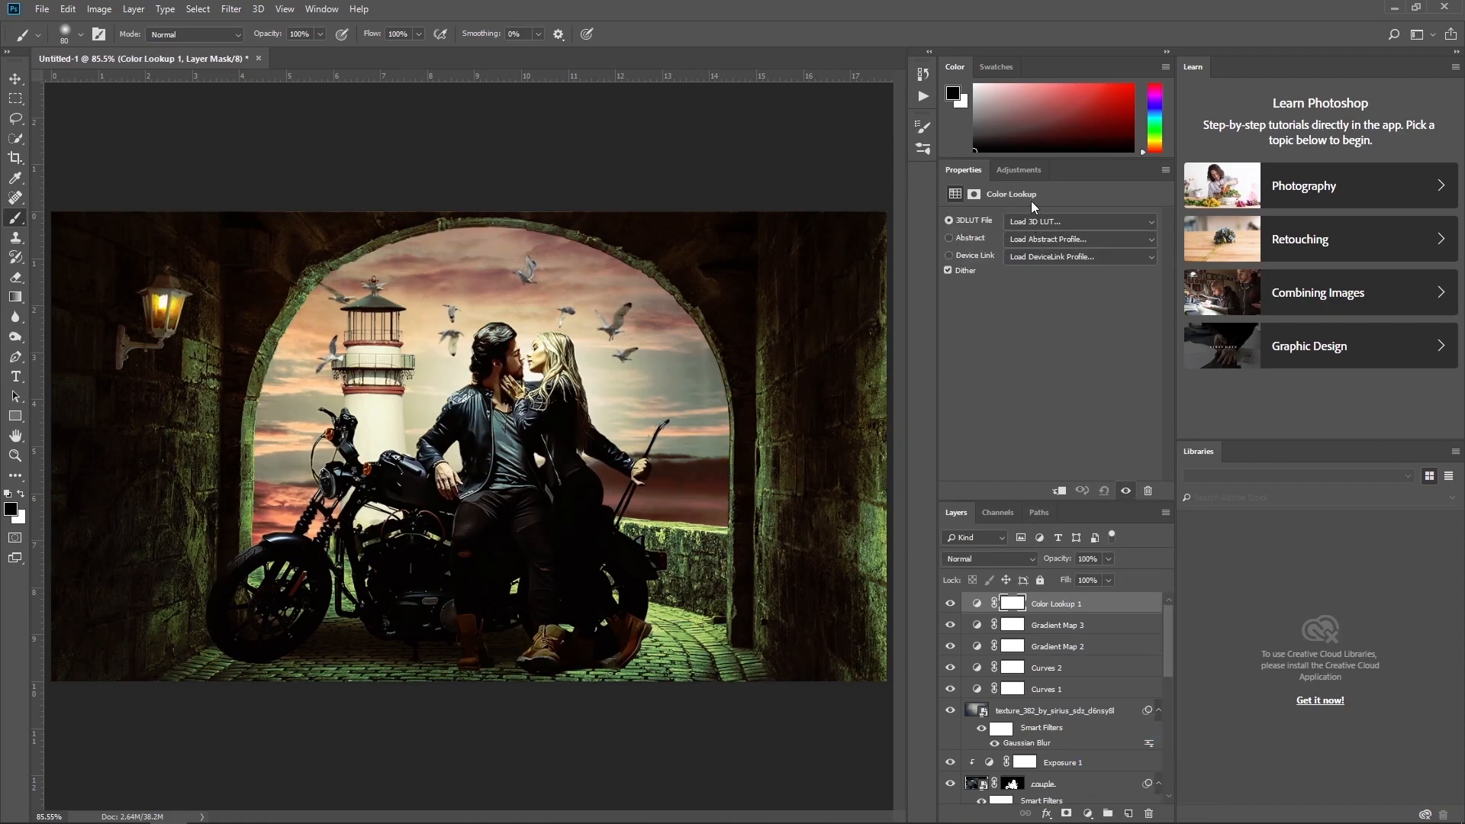
left_click(1035, 221)
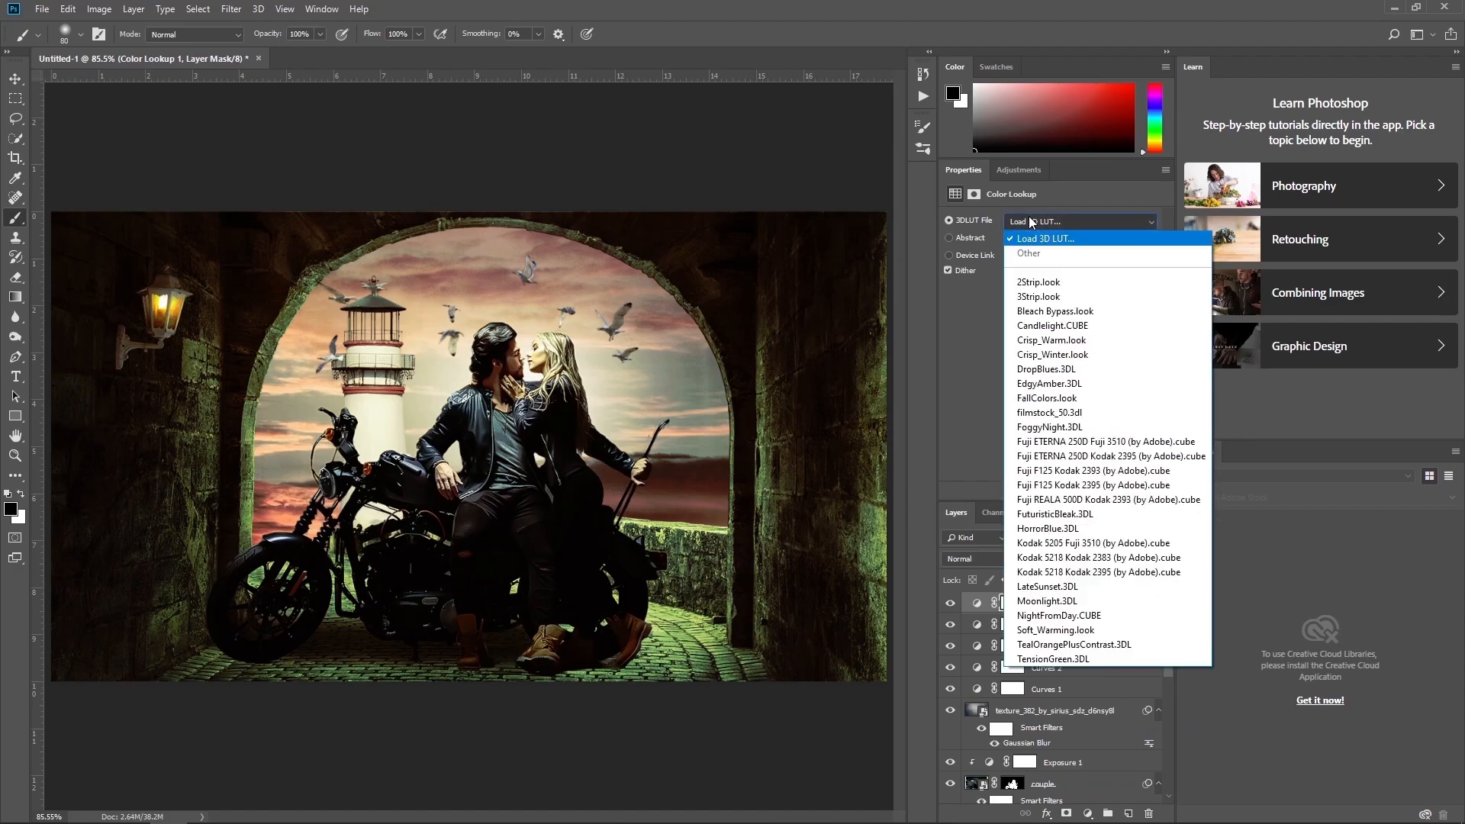
left_click(1063, 384)
Set the EdgyAmber Color Lookup layer's blend mode to Overlay and its opacity to 20%.
left_click(997, 559)
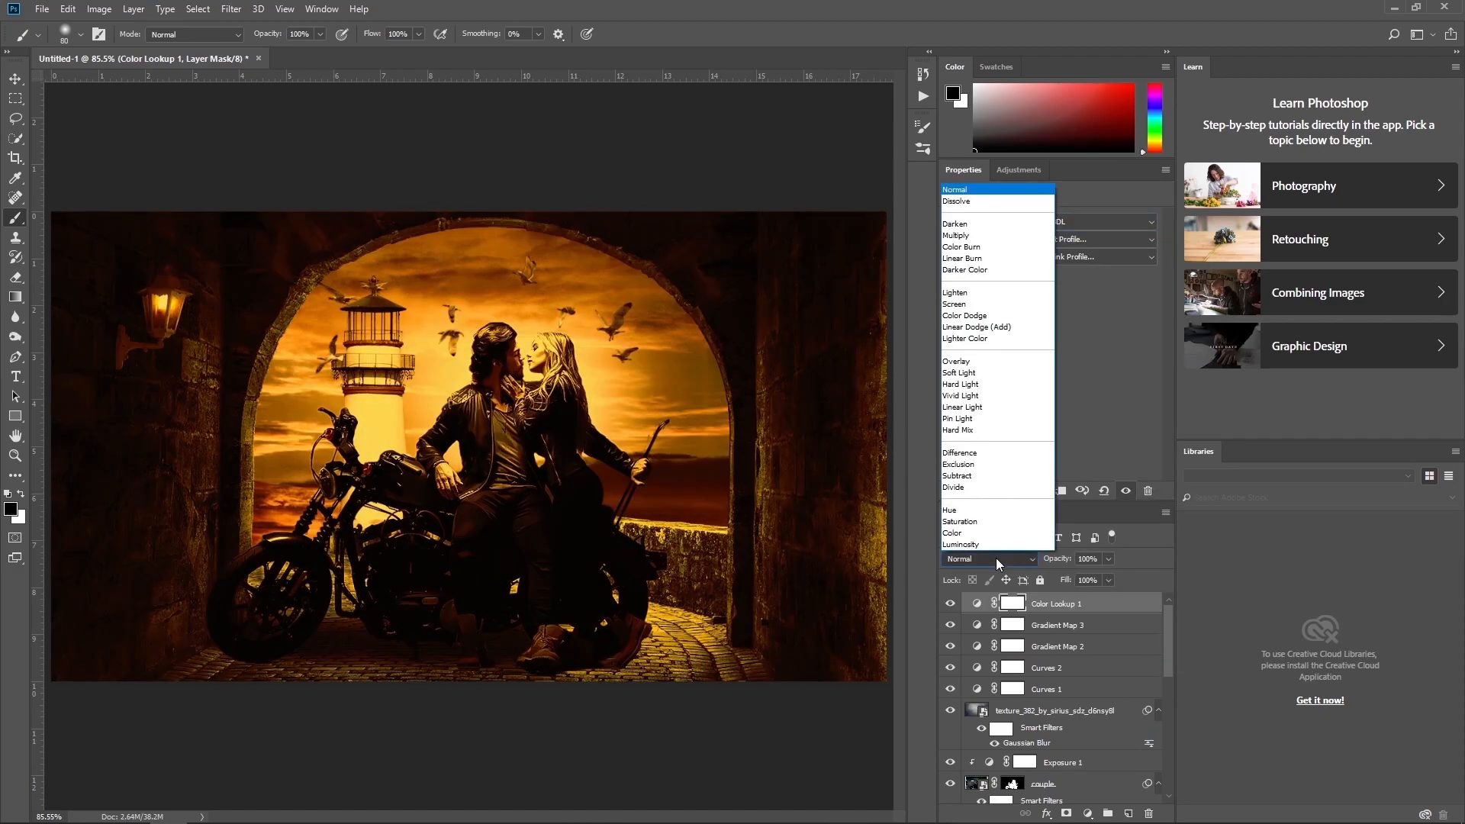
left_click(984, 364)
left_click(1088, 558)
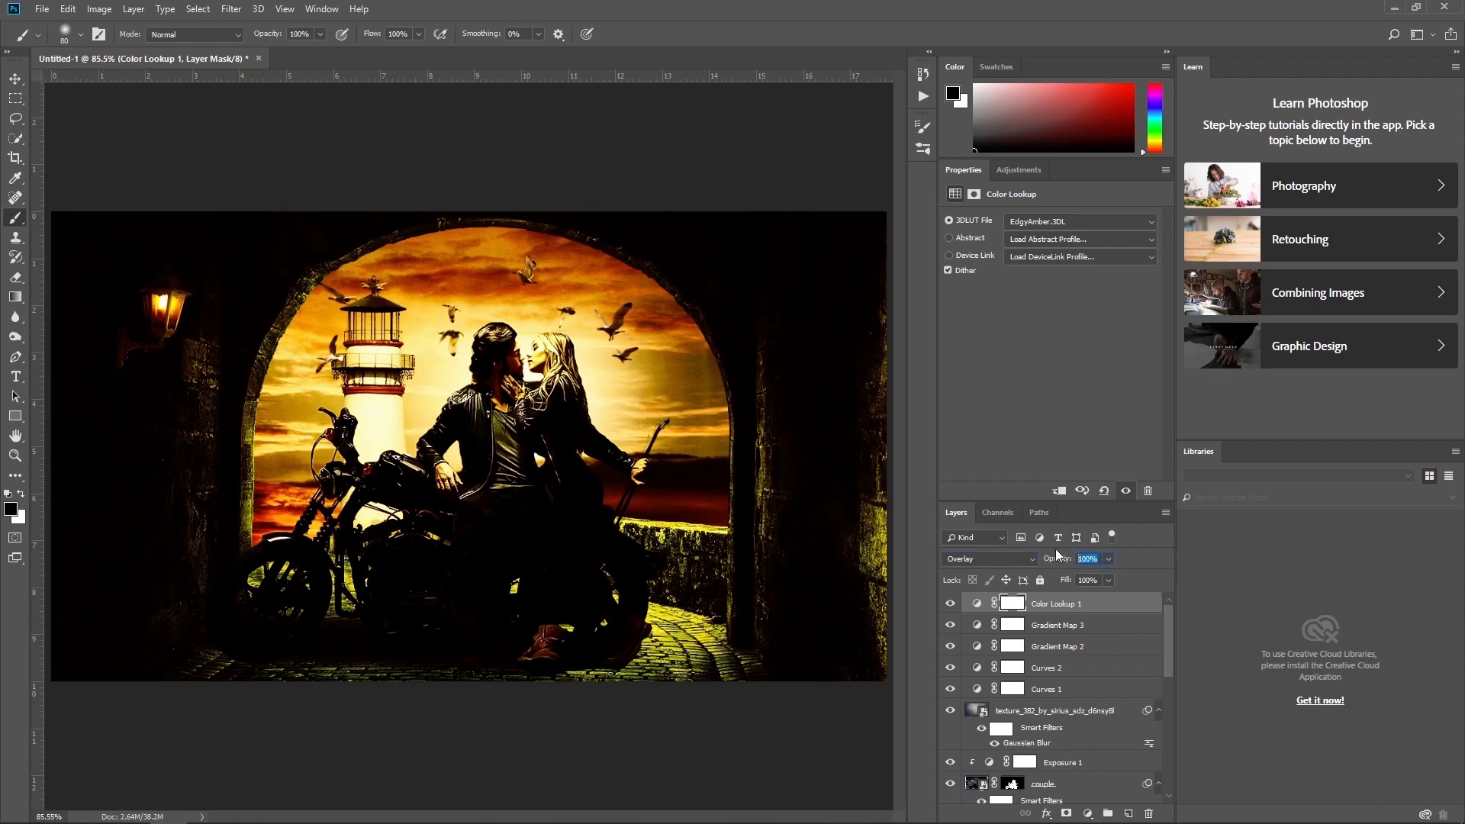
type("20")
key("Return")
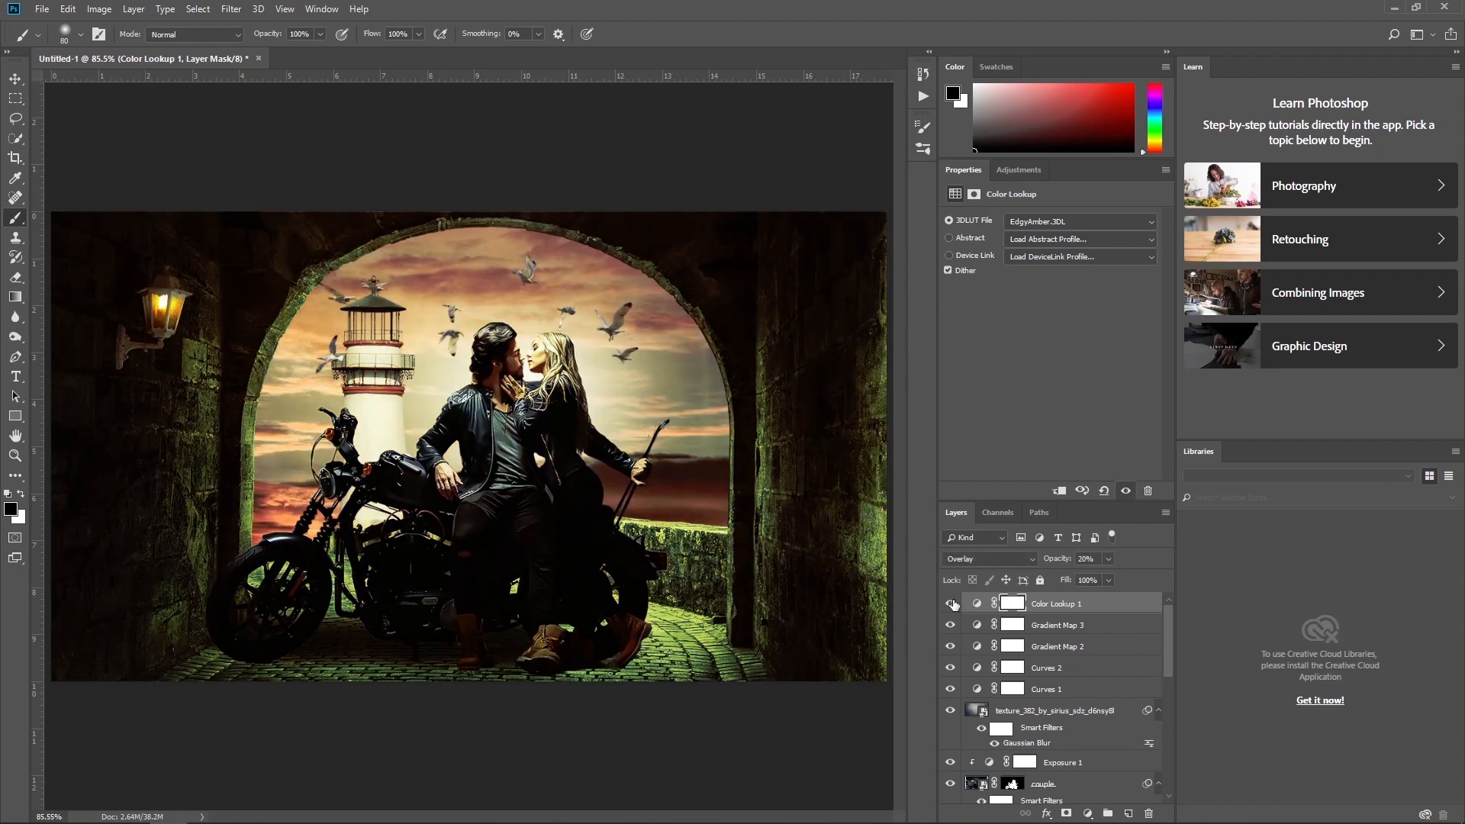
Add a Channel Mixer adjustment layer and set its Red output channel to Red 95, Green 13 and Blue -2.
left_click(1088, 813)
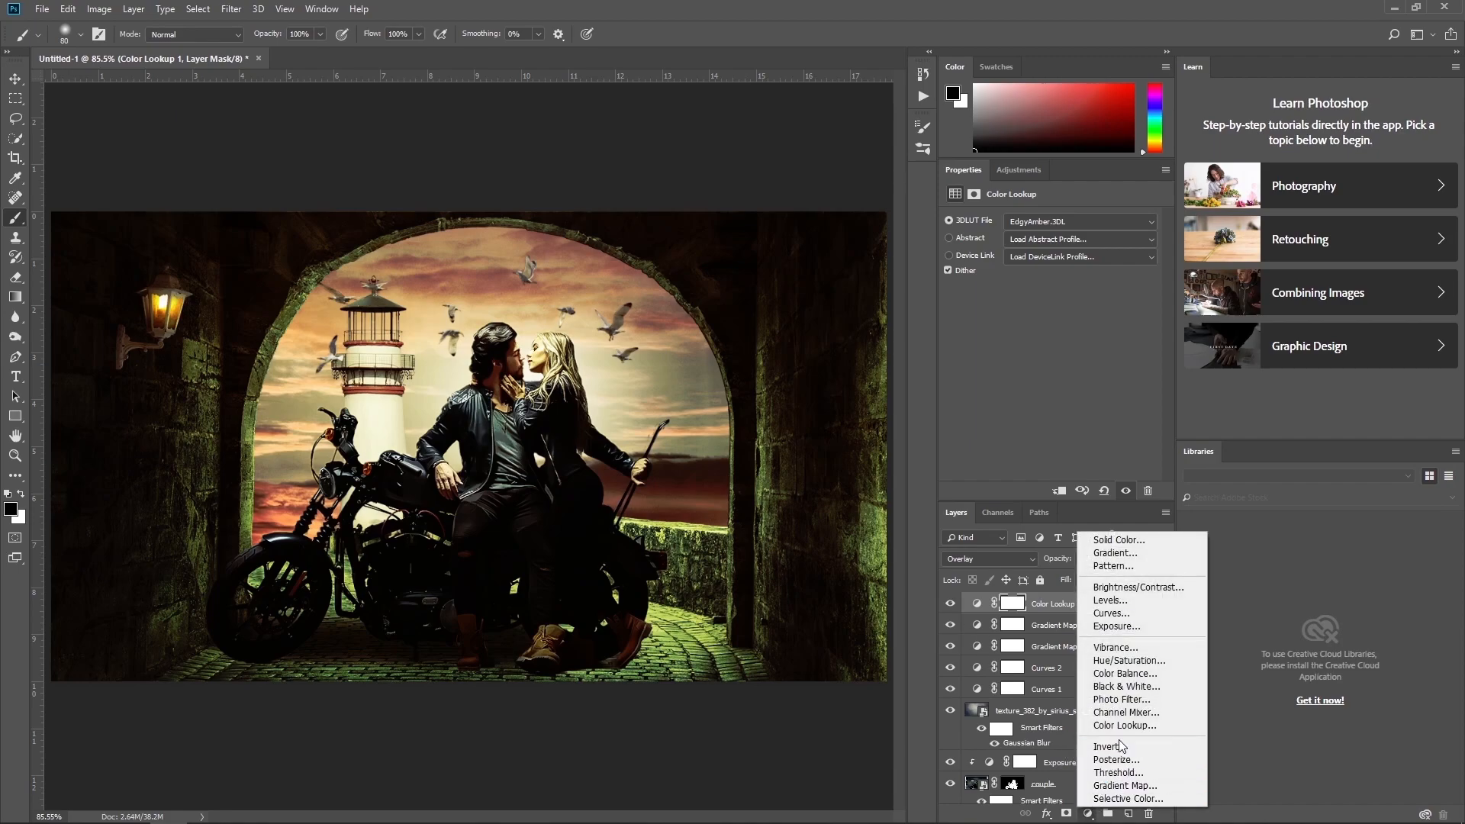
left_click(1127, 714)
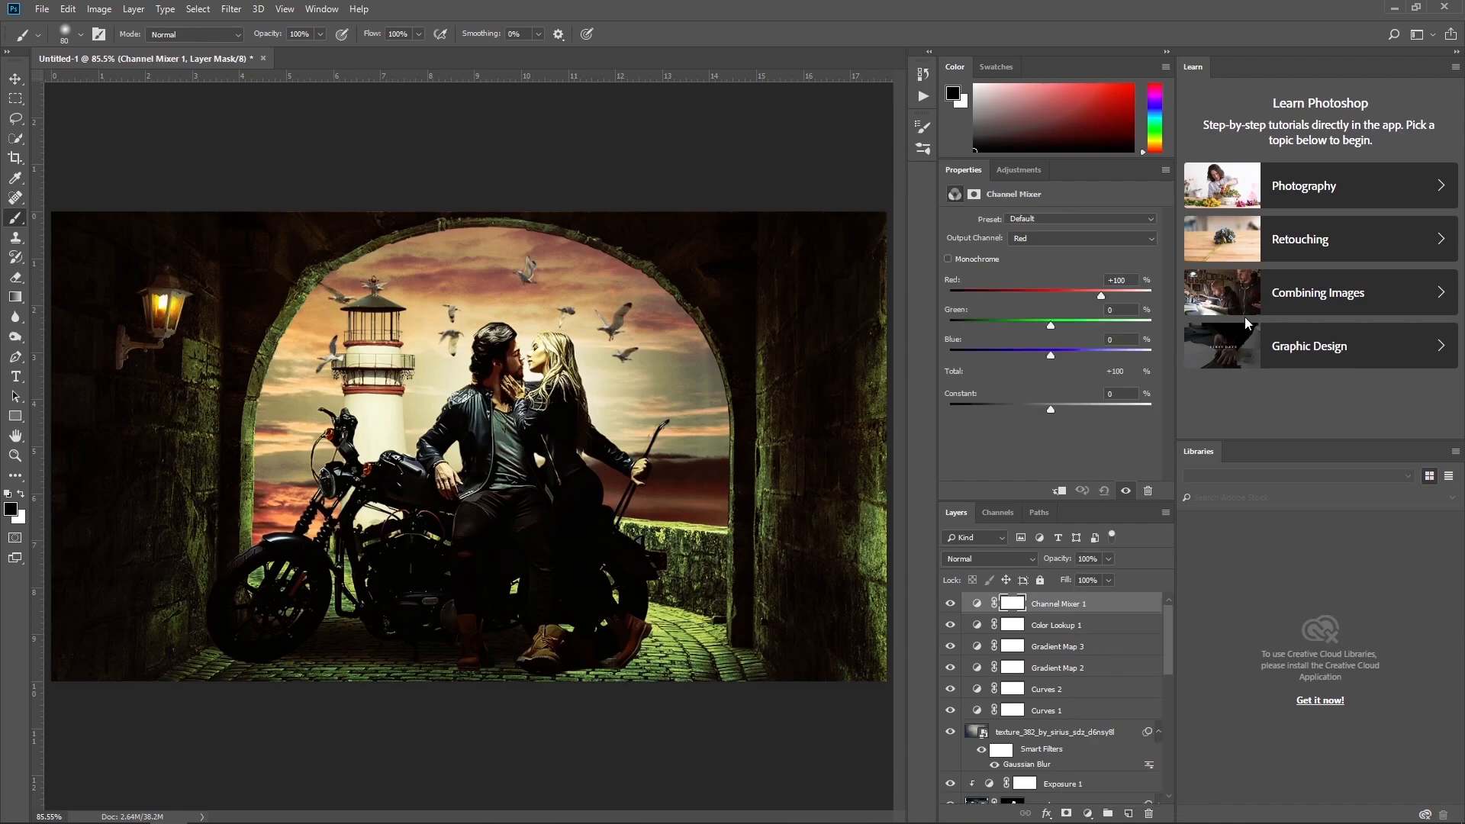
left_click_drag(1128, 282, 1094, 279)
type("95")
key("Tab")
type("13-2")
Set the Channel Mixer's Blue output channel to Red 3, Green -10 and Blue 92, and compare the image with and without the layer.
left_click(1056, 237)
left_click(1072, 266)
left_click(1084, 238)
left_click(1082, 275)
type("3")
key("Tab")
type("-10")
key("Tab")
type("92")
left_click(951, 605)
left_click(950, 605)
left_click(950, 605)
left_click(950, 605)
Add a second Color Lookup adjustment layer using the Crisp_Warm.look 3D LUT.
left_click(1088, 813)
left_click(1125, 731)
left_click(1079, 221)
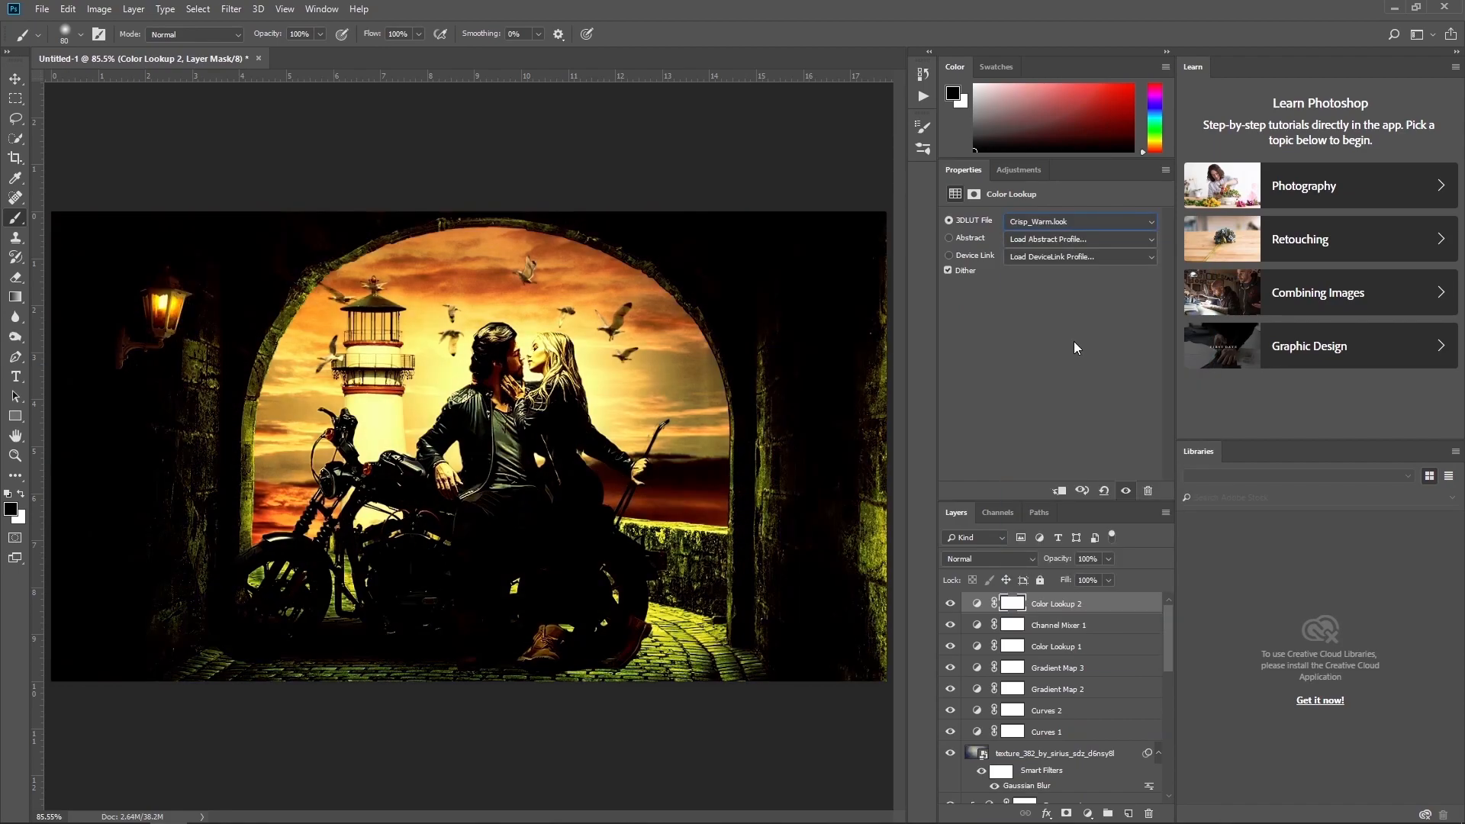
Set the Crisp_Warm Color Lookup layer's blend mode to Screen and its opacity to 36%.
left_click(990, 560)
left_click(960, 315)
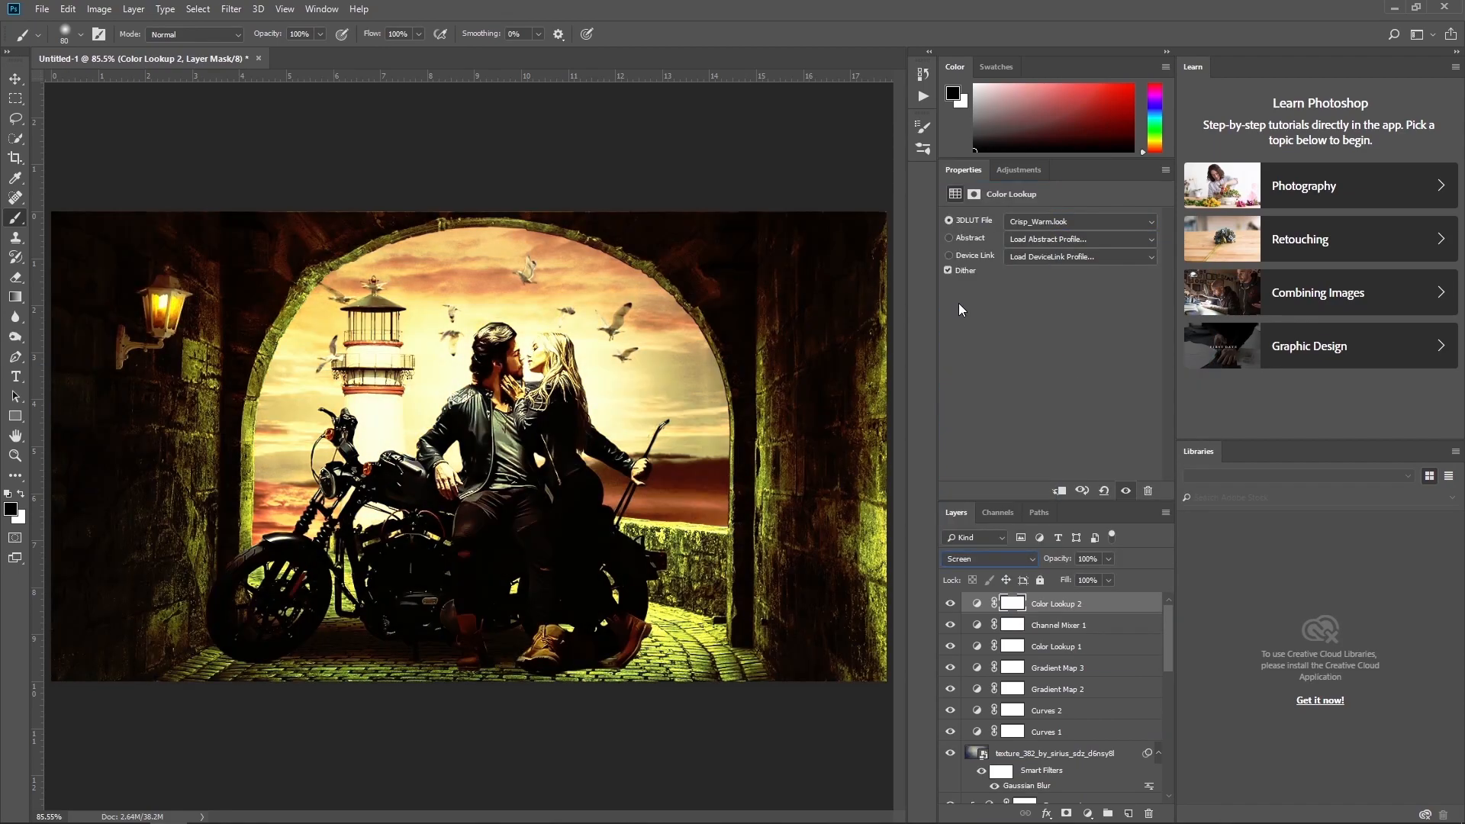
left_click(1099, 559)
type("36")
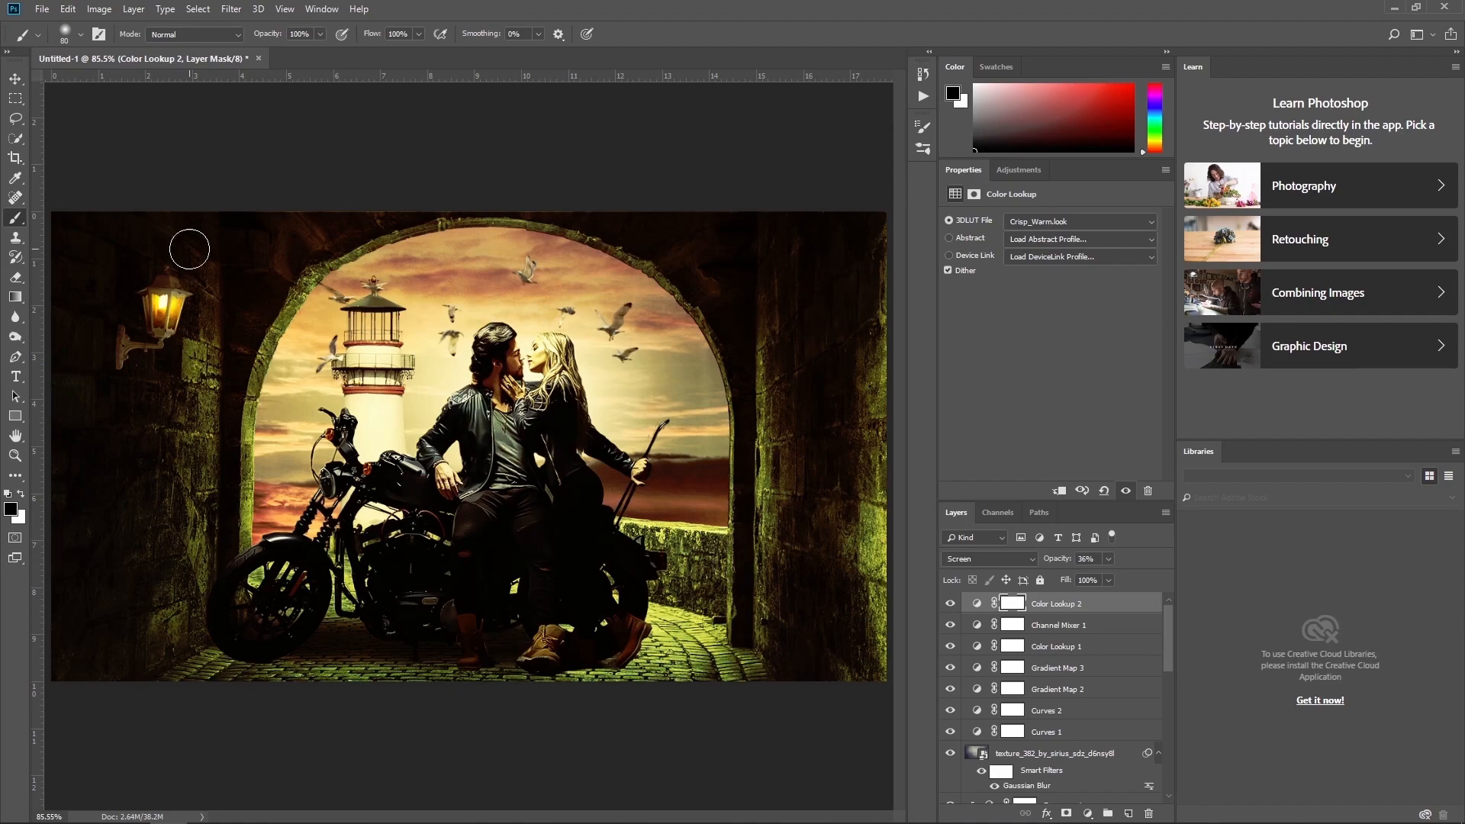
Paint black on the Crisp_Warm Color Lookup's mask beside the arch's right edge with a large brush of about 400 px.
key("bracketright")
key("bracketright")
key("bracketright")
key("bracketright")
key("bracketright")
key("bracketright")
key("bracketright")
key("bracketright")
key("bracketright")
key("bracketright")
key("bracketright")
left_click(764, 379)
key("bracketleft")
key("bracketleft")
key("bracketleft")
key("bracketleft")
key("bracketleft")
key("bracketleft")
key("bracketleft")
key("bracketleft")
key("bracketleft")
key("bracketleft")
key("bracketleft")
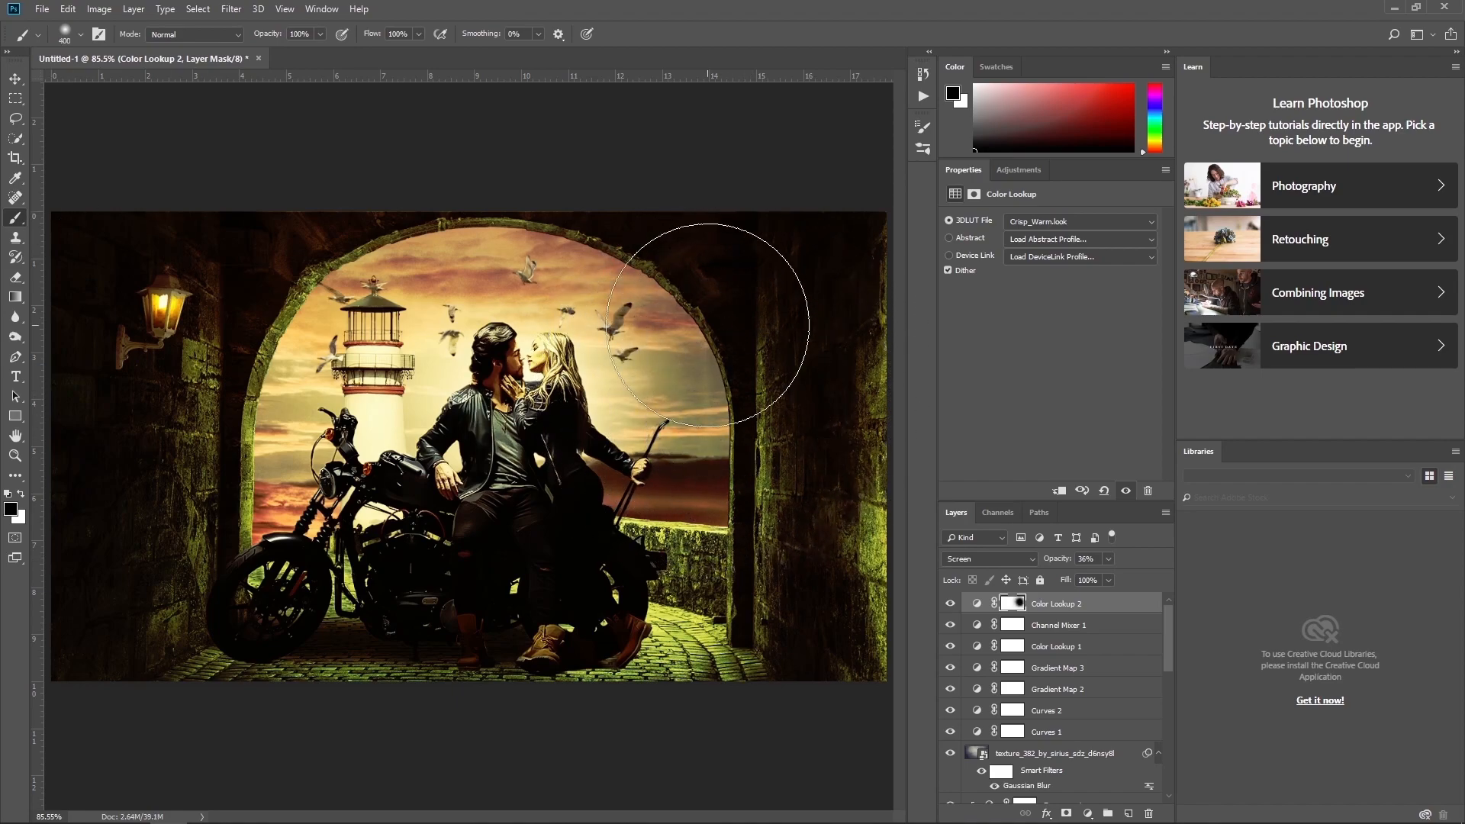
Mask the Crisp_Warm effect out of the right wall and lower-right ground with a 500 px black brush, and compare with and without it.
key("bracketright")
key("bracketright")
key("bracketright")
key("bracketright")
key("bracketright")
key("bracketright")
key("bracketright")
key("bracketright")
key("bracketright")
key("bracketright")
key("bracketright")
key("bracketright")
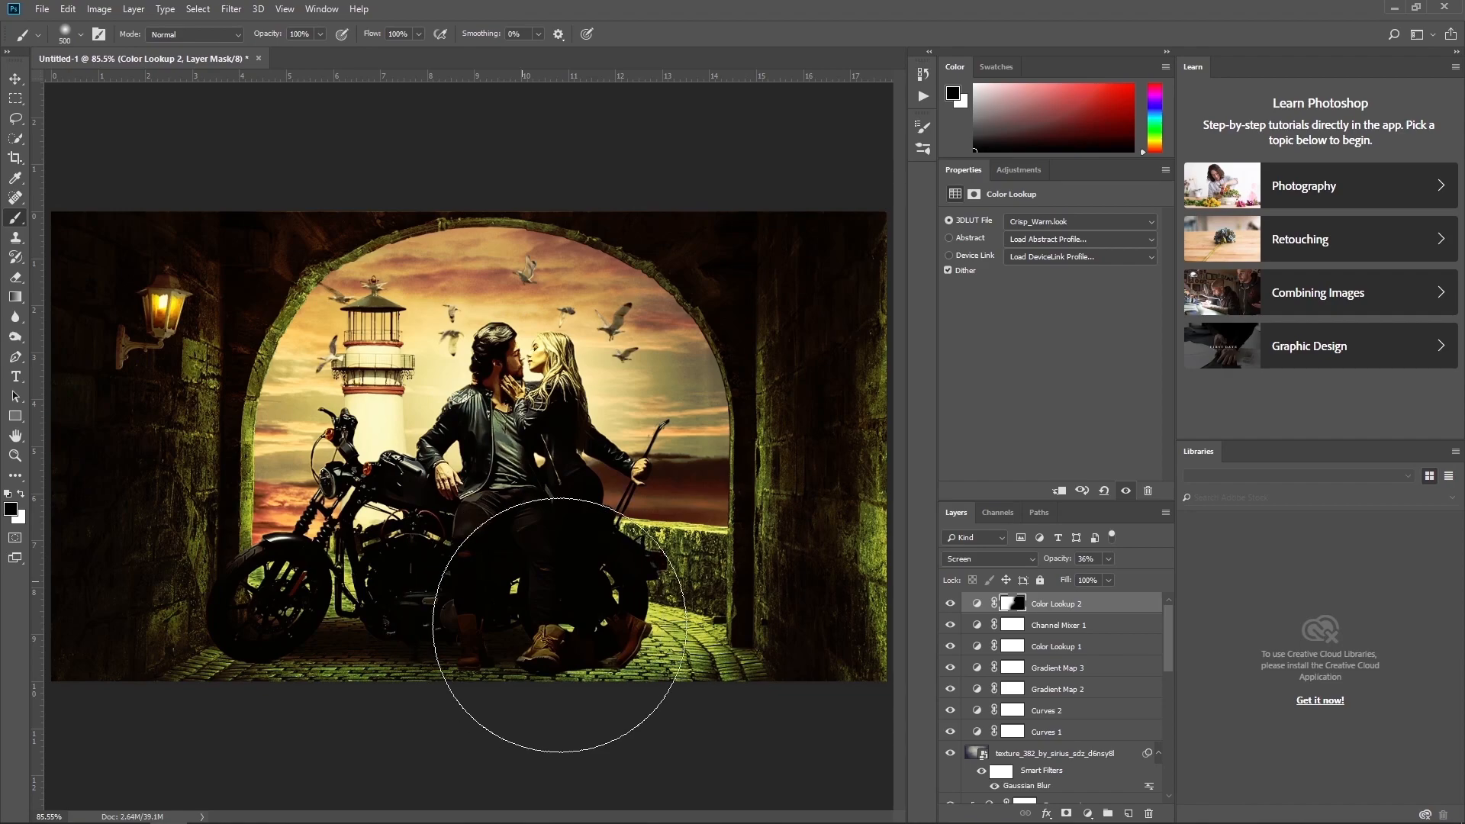
left_click(950, 603)
left_click(950, 603)
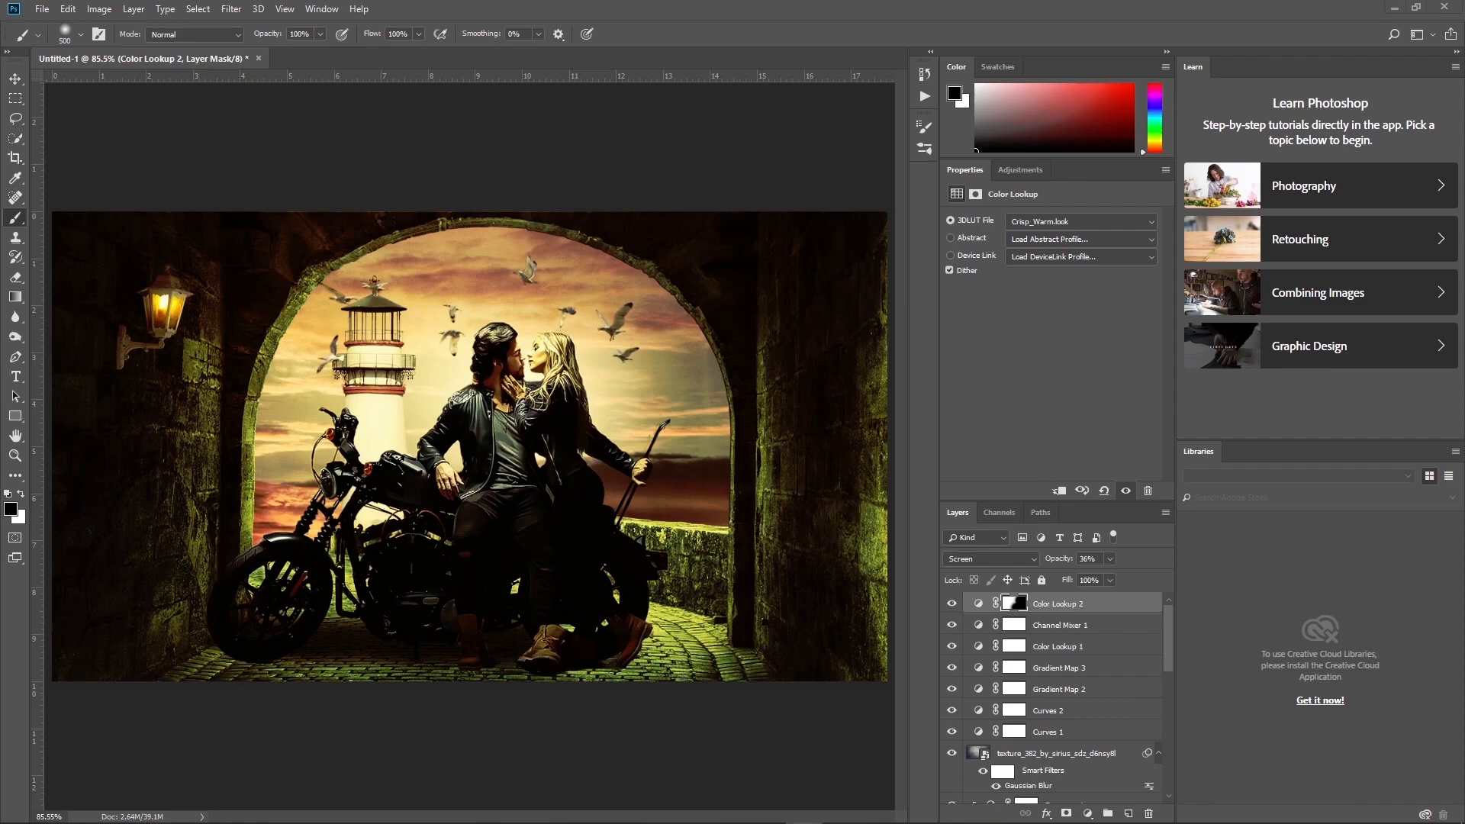
Add a magenta Solid Color fill layer (d40eeb) on top of the stack.
left_click(1094, 814)
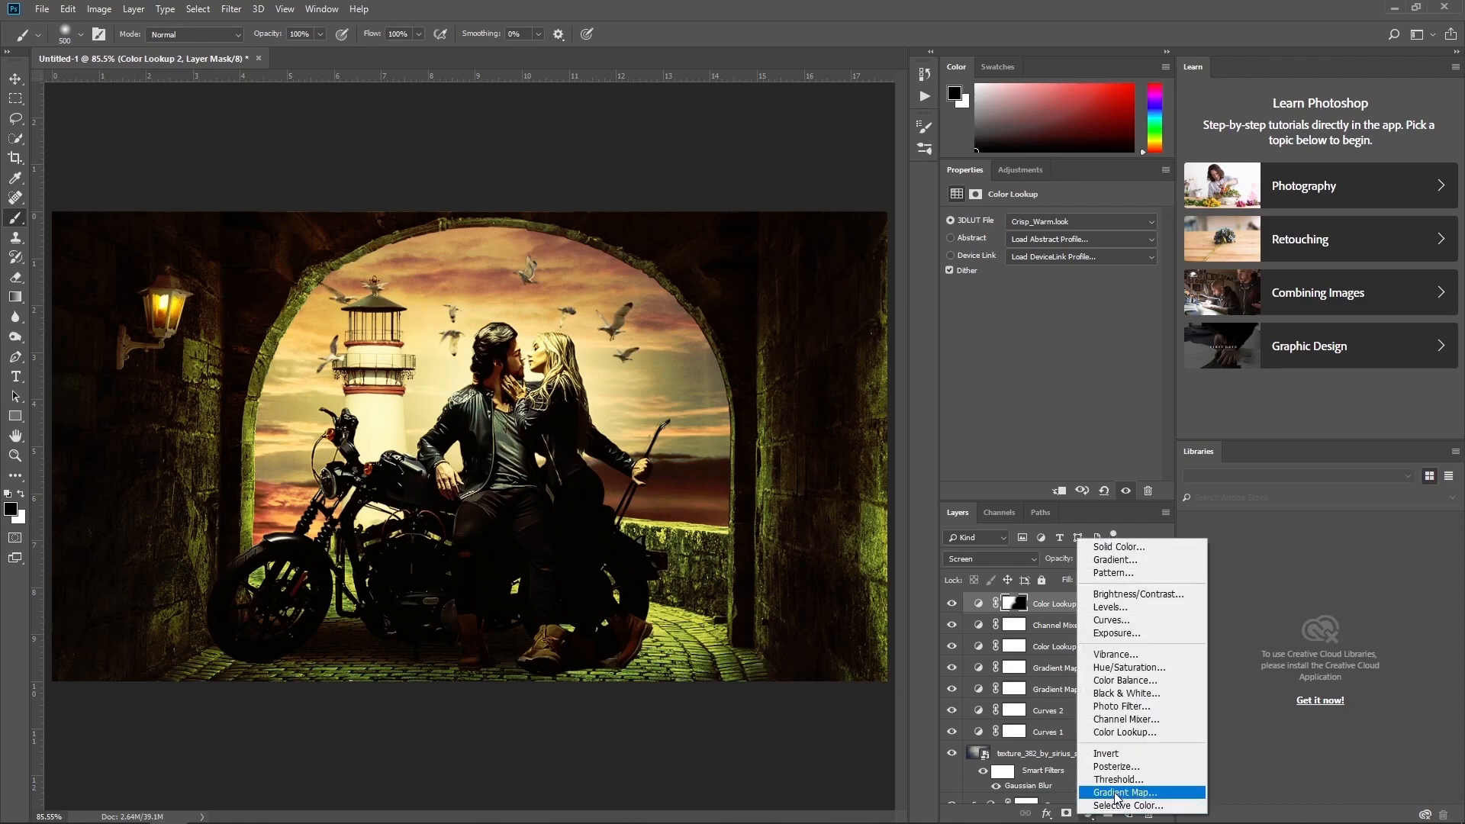
left_click(1108, 543)
type("d40eeb")
left_click(1243, 198)
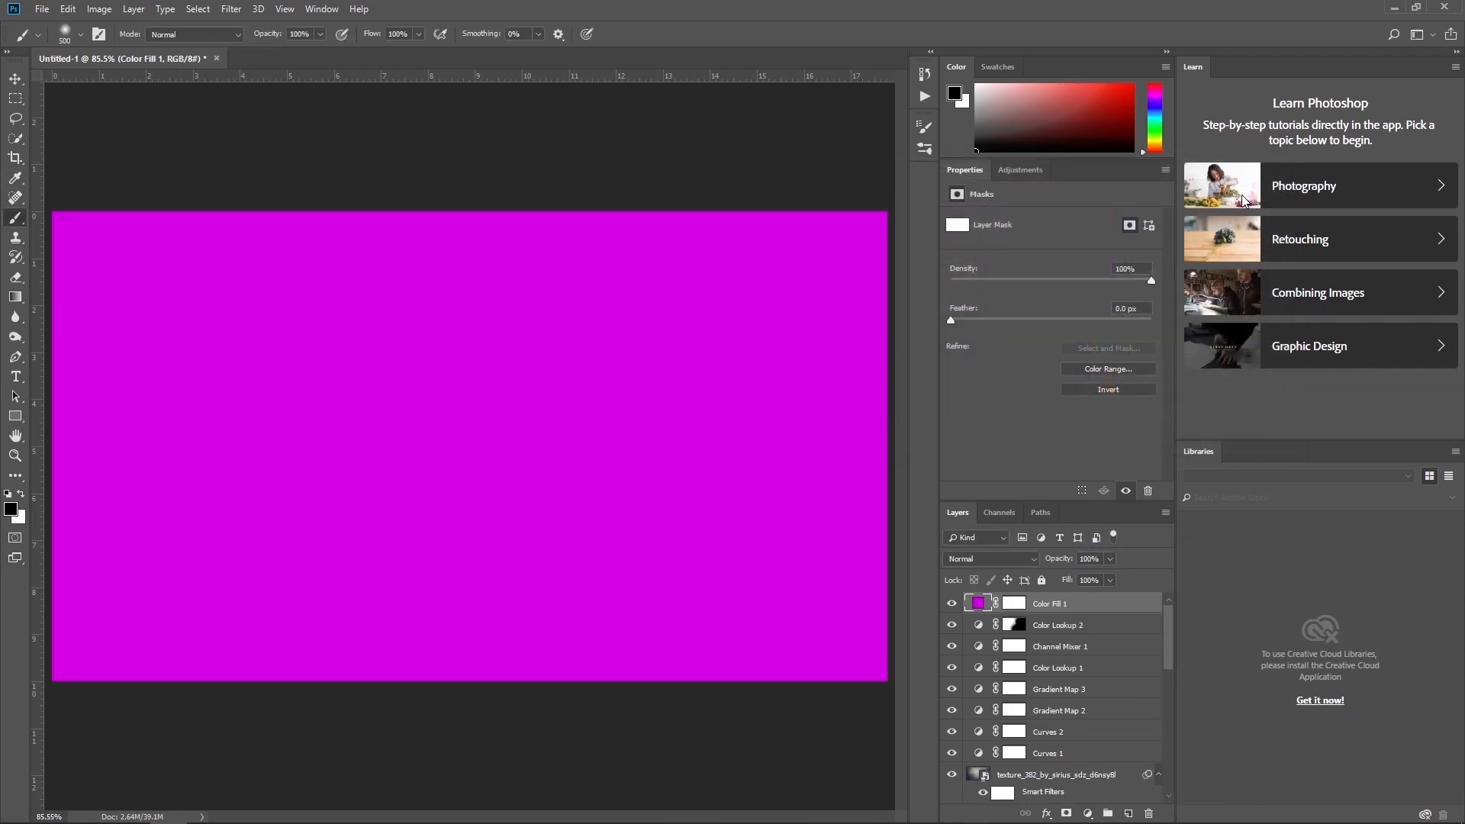
Set the magenta fill layer's blend mode to Soft Light and its fill to 40%.
left_click(1002, 557)
left_click(986, 373)
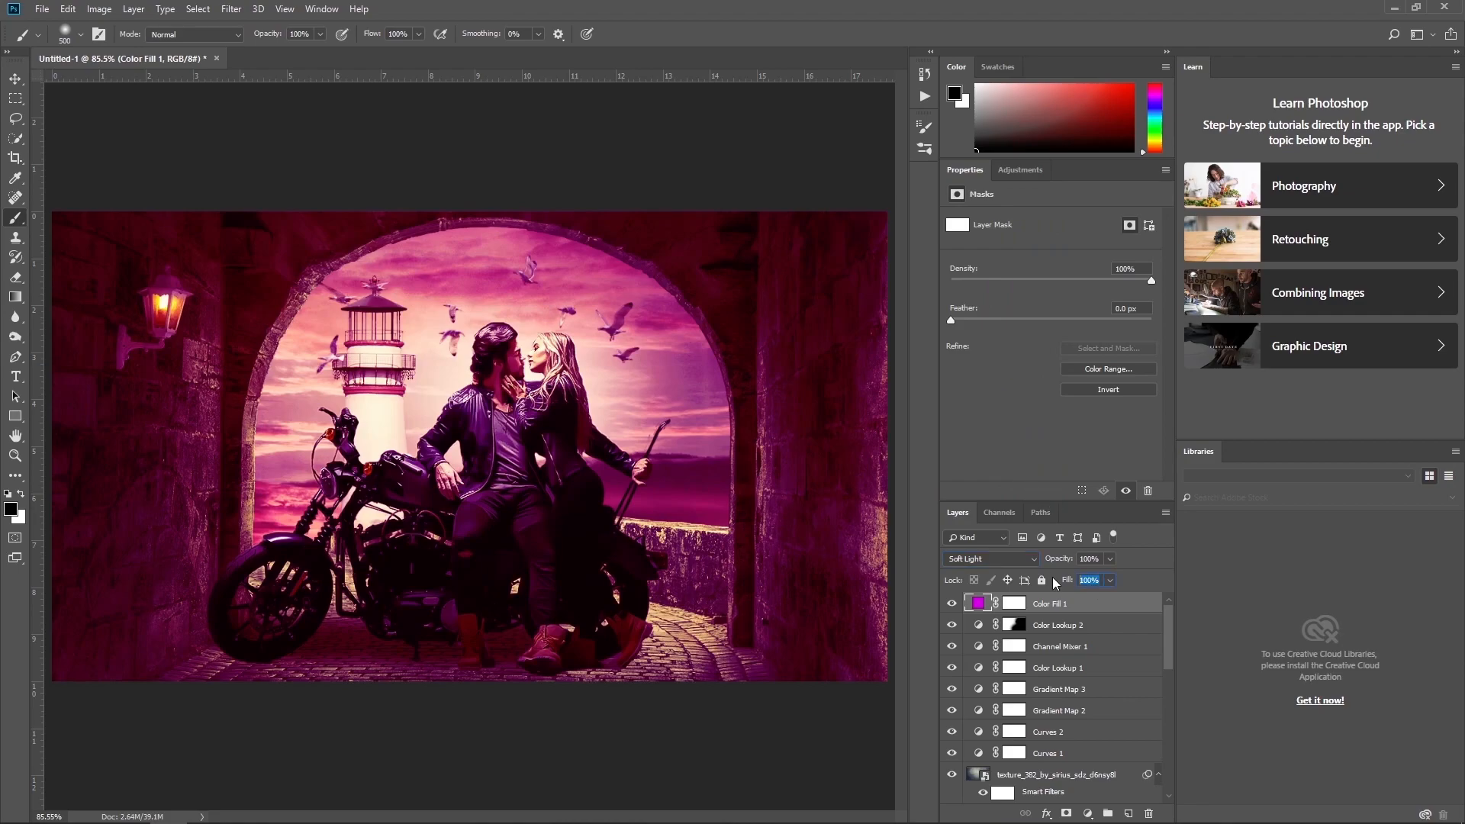
type("40")
key("Return")
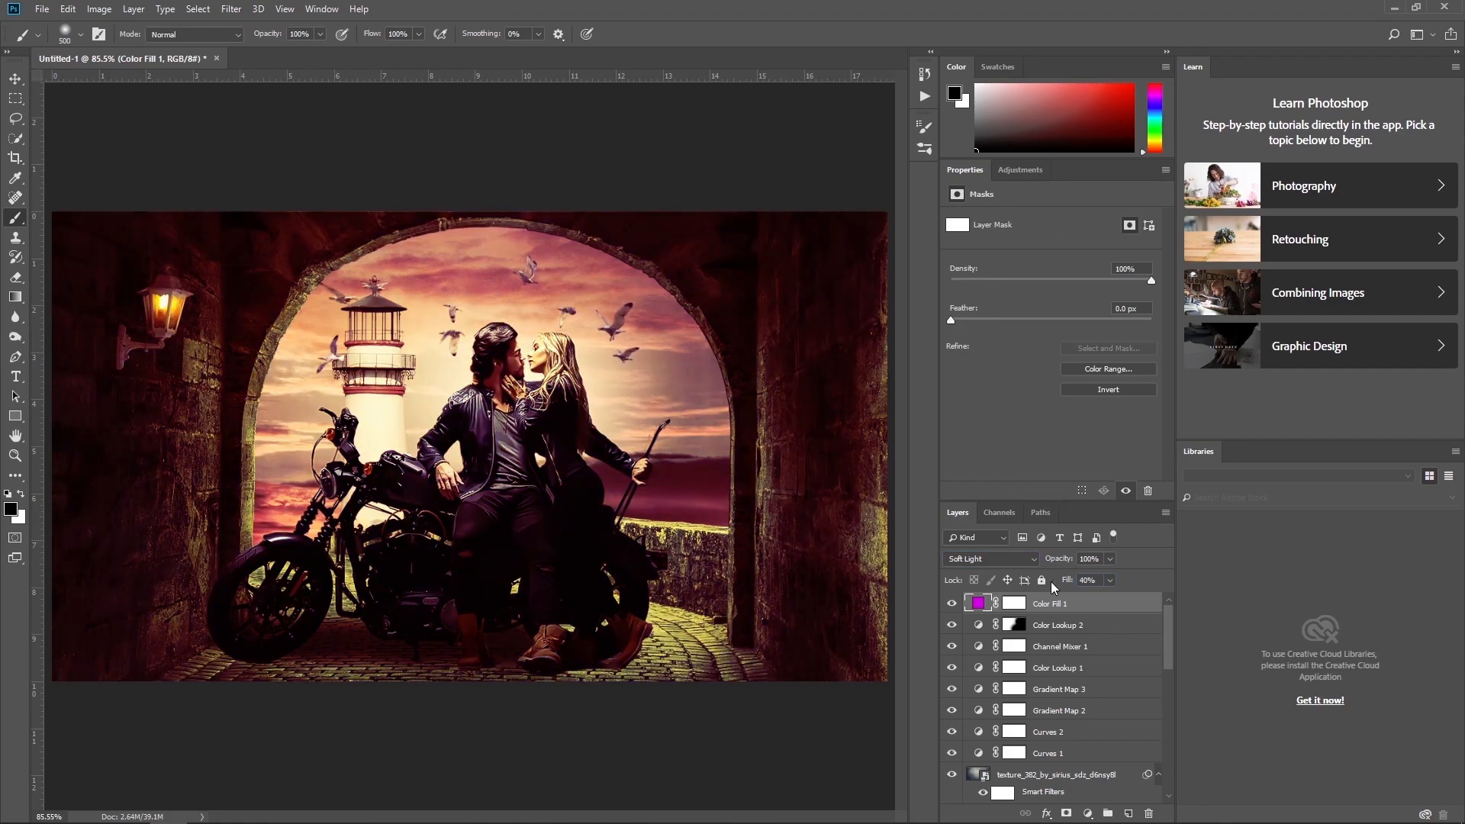
Add a Vibrance adjustment layer above the magenta fill and mute the colors with a value of -13.
left_click(1088, 814)
left_click(1114, 668)
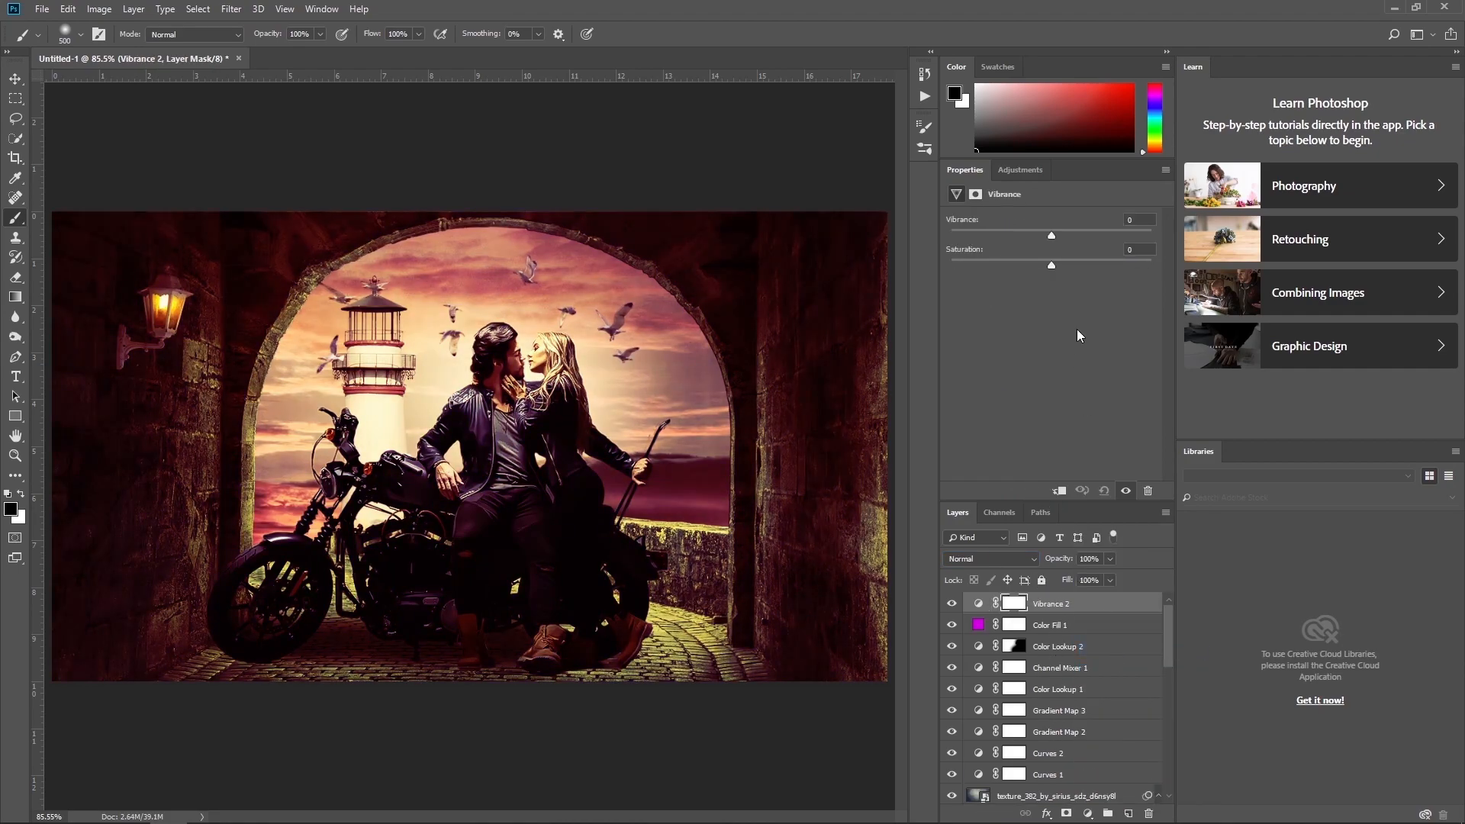
type("-13")
Stamp all visible layers into a new top layer and convert it to a smart object.
left_click(975, 604)
key("ctrl+shift+alt+e")
right_click(1009, 604)
left_click(1114, 417)
Apply the Sharpen filter to the stamped smart object.
left_click(231, 9)
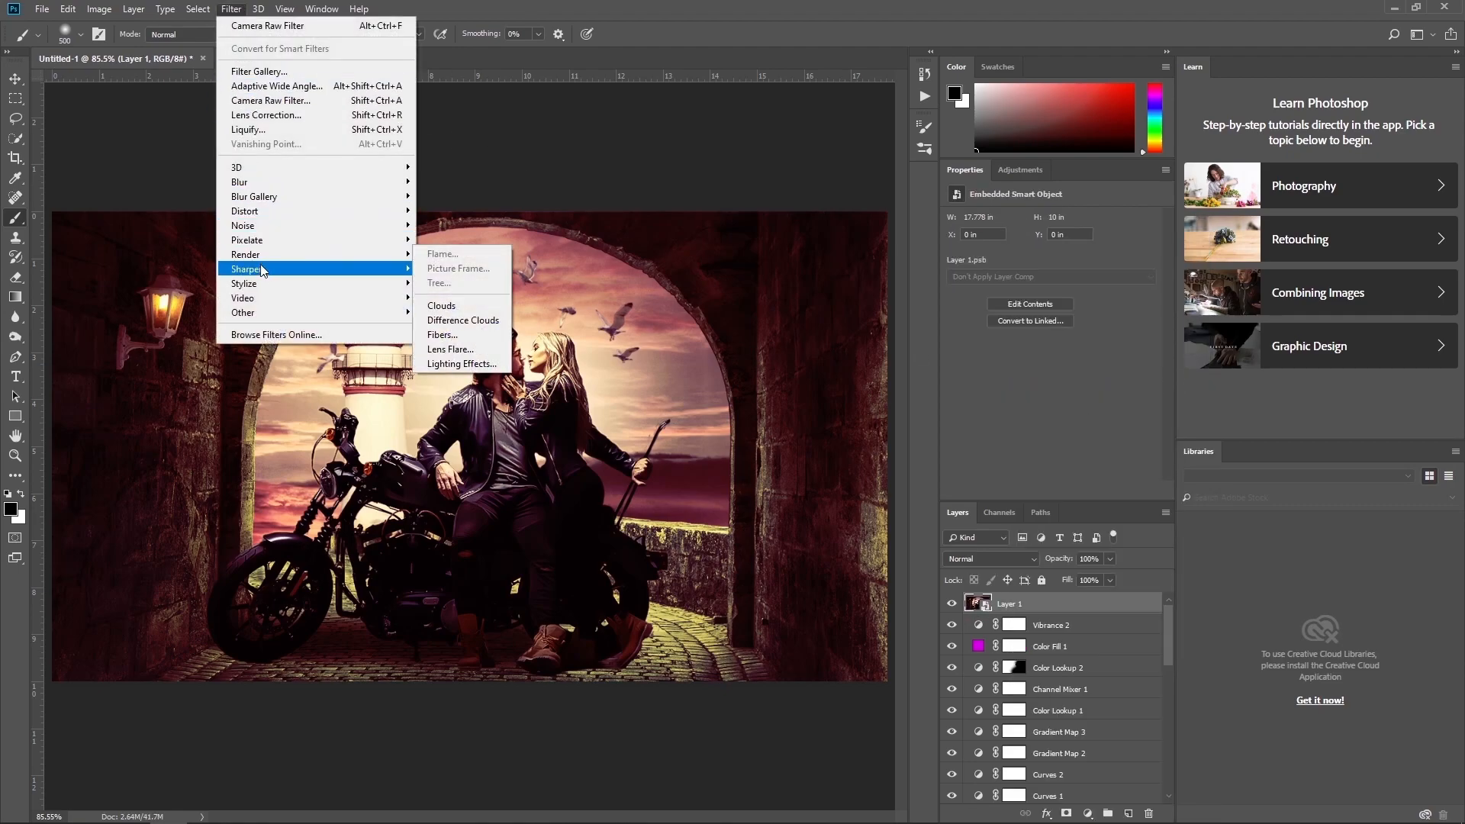
mouse_move(263, 269)
left_click(446, 283)
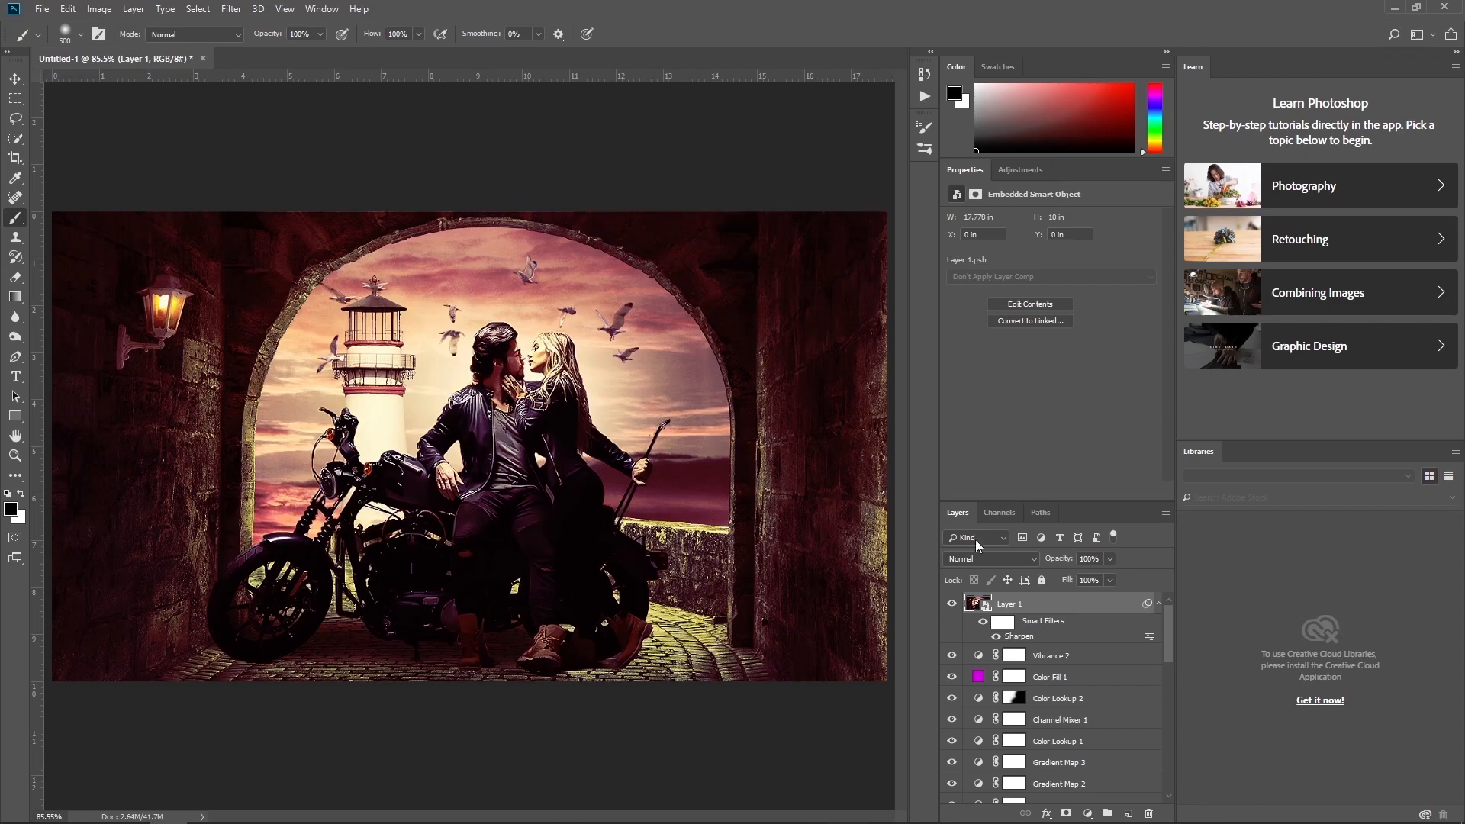
Add a Curves adjustment layer on top and lift its RGB black point to input 2, output 11.
left_click(1086, 814)
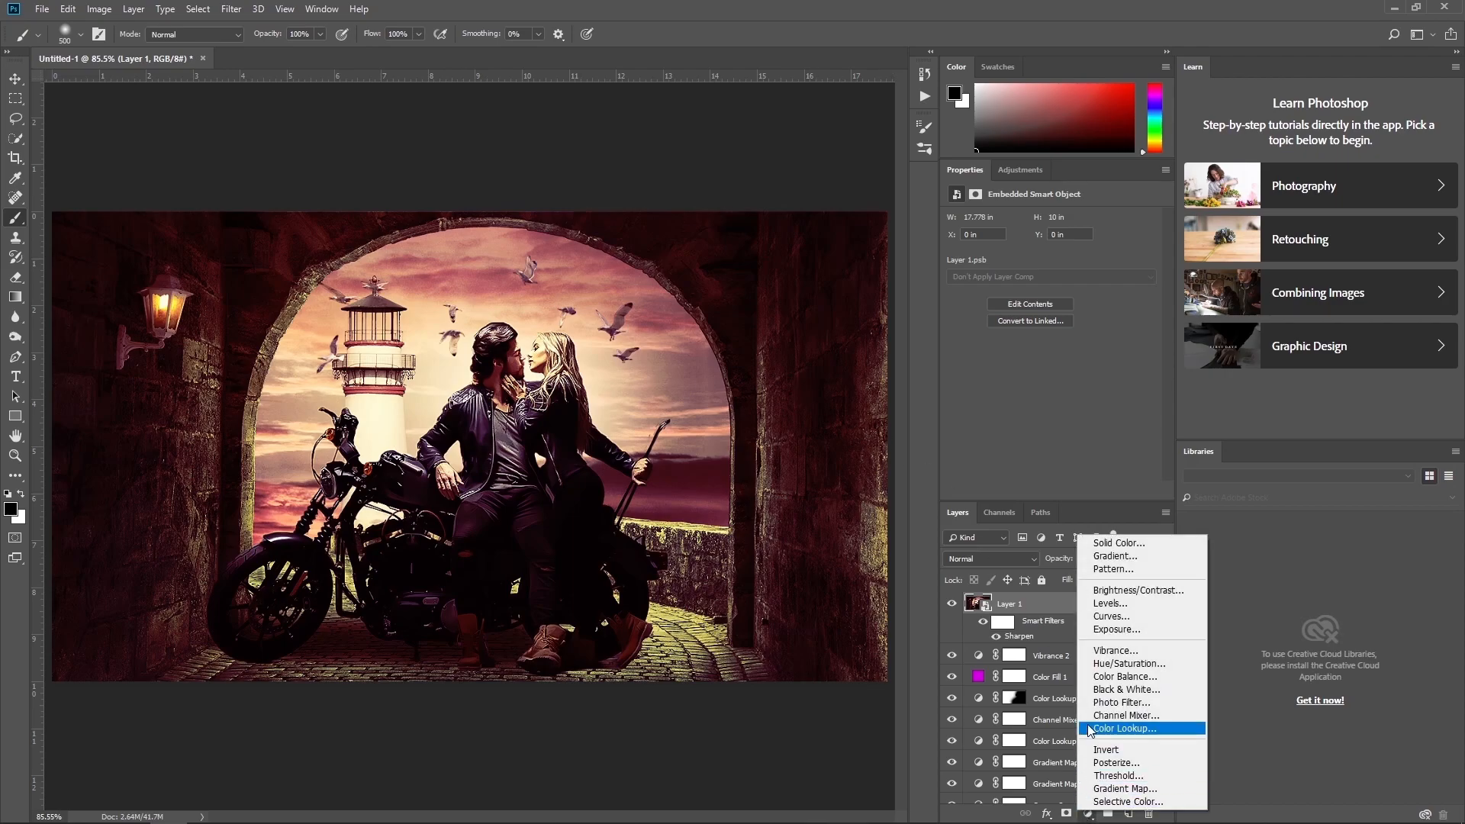
left_click(1103, 617)
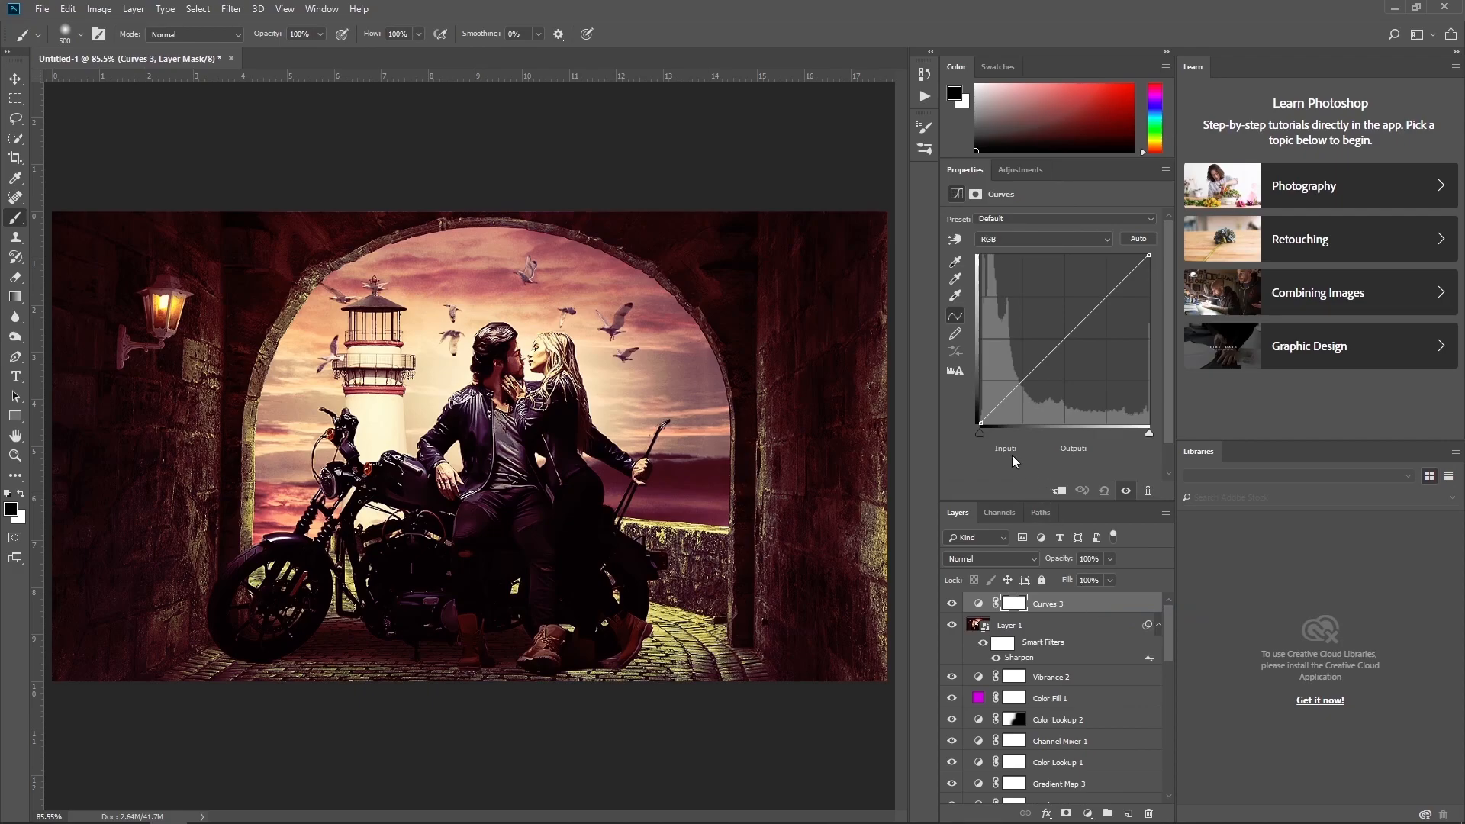
left_click_drag(979, 424, 960, 414)
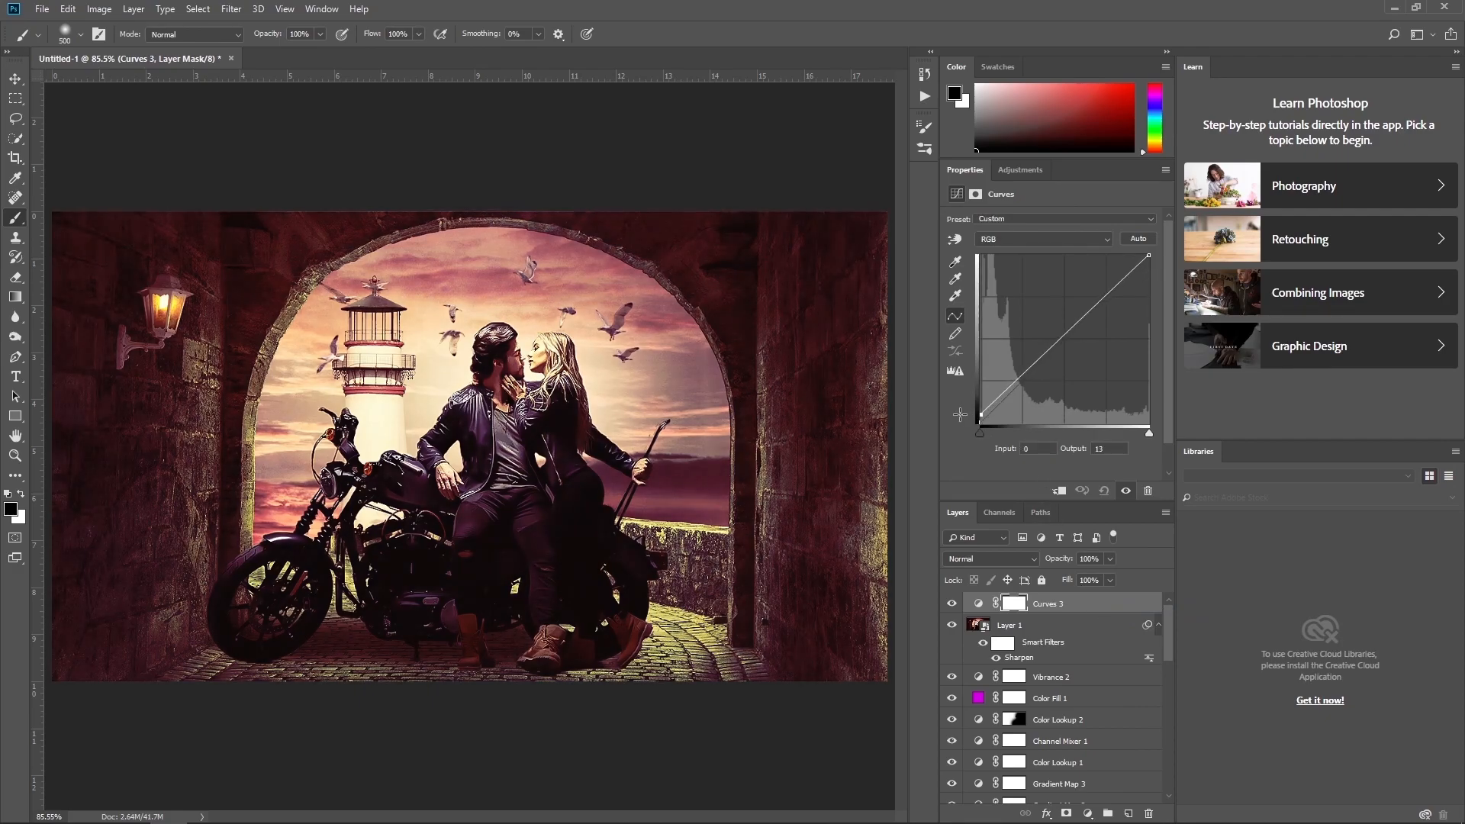
left_click_drag(1112, 449, 1088, 448)
type("16")
left_click_drag(980, 418, 982, 418)
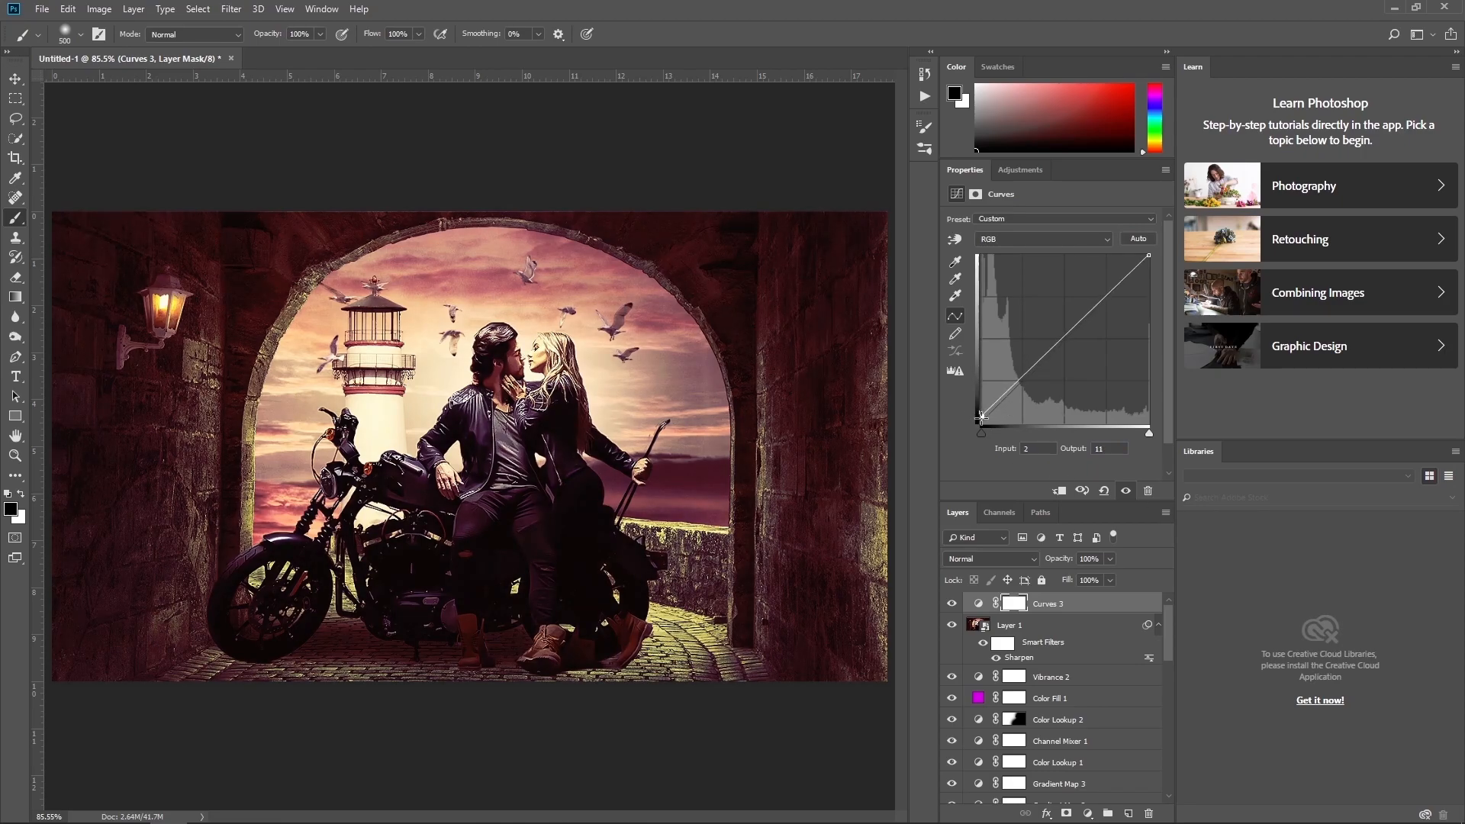